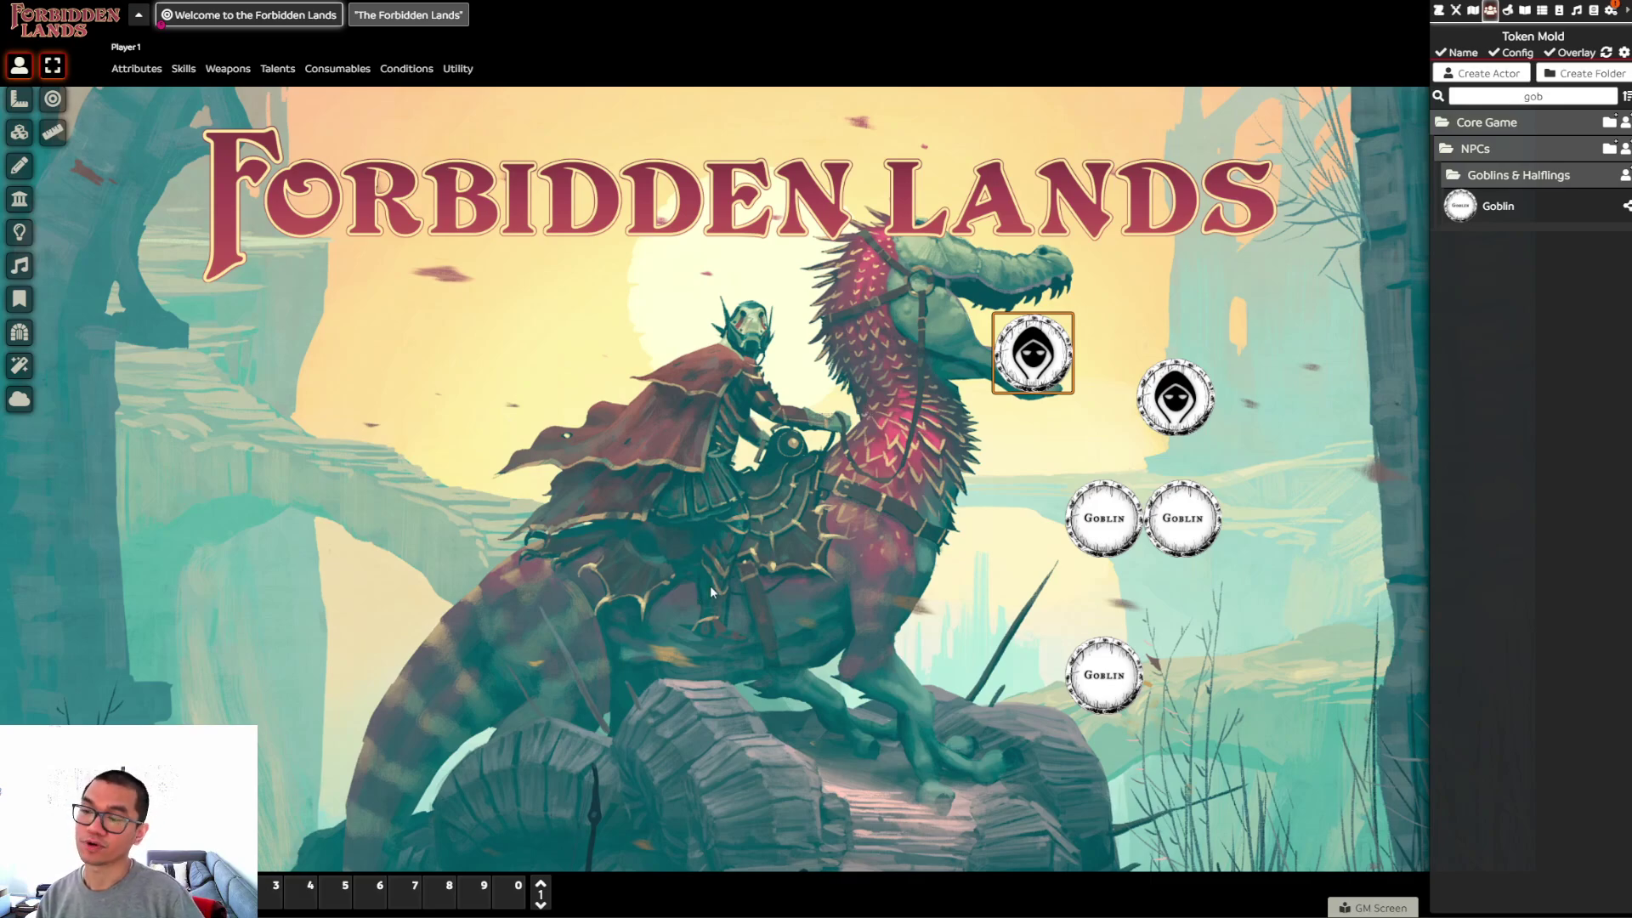
Deselect the player token and clear the actor search filter
{"action": "left_click", "coordinate": [935, 522]}
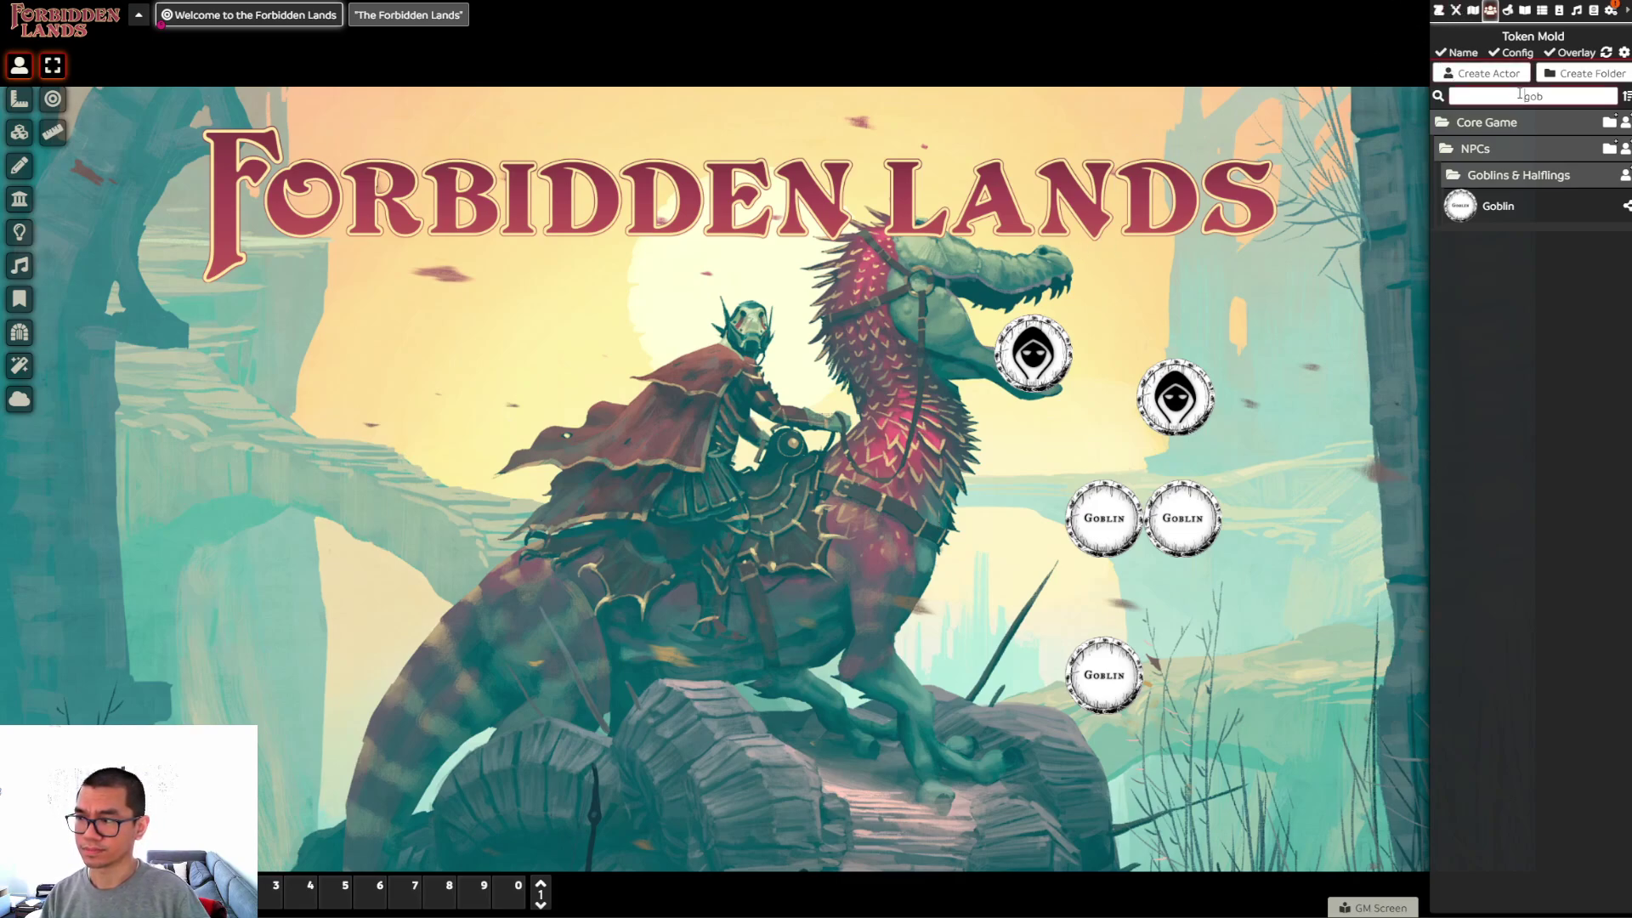
{"action": "double_click", "coordinate": [1548, 97]}
{"action": "key", "text": "BackSpace"}
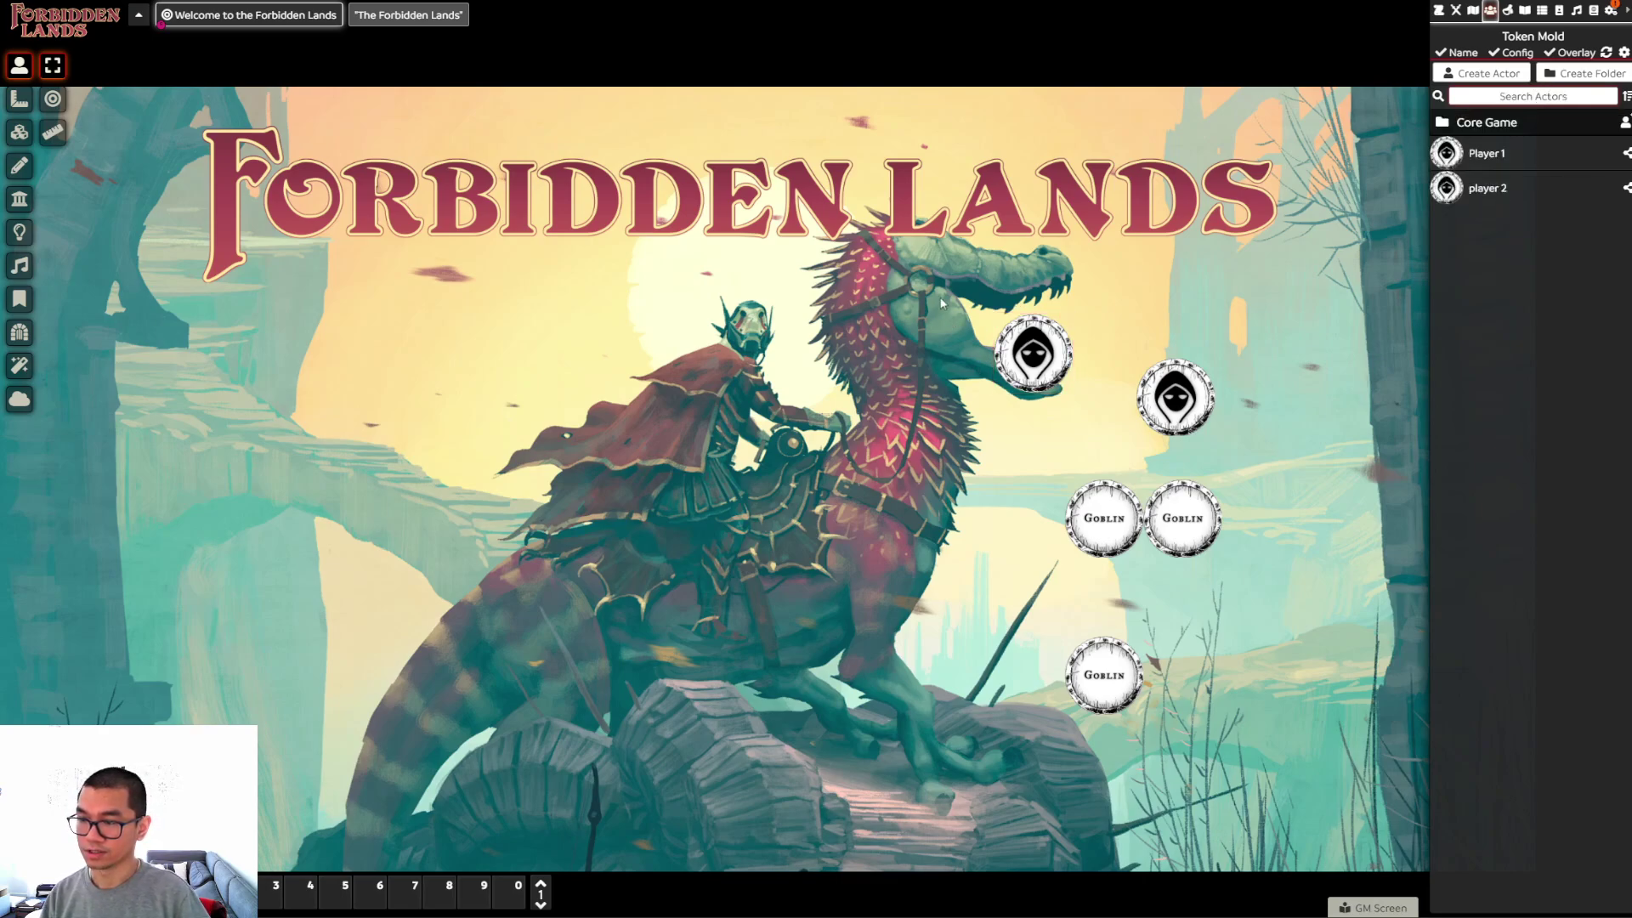
Select both player tokens and the three goblin tokens and add them all to the combat encounter
{"action": "left_click_drag", "start_coordinate": [941, 301], "coordinate": [1248, 722]}
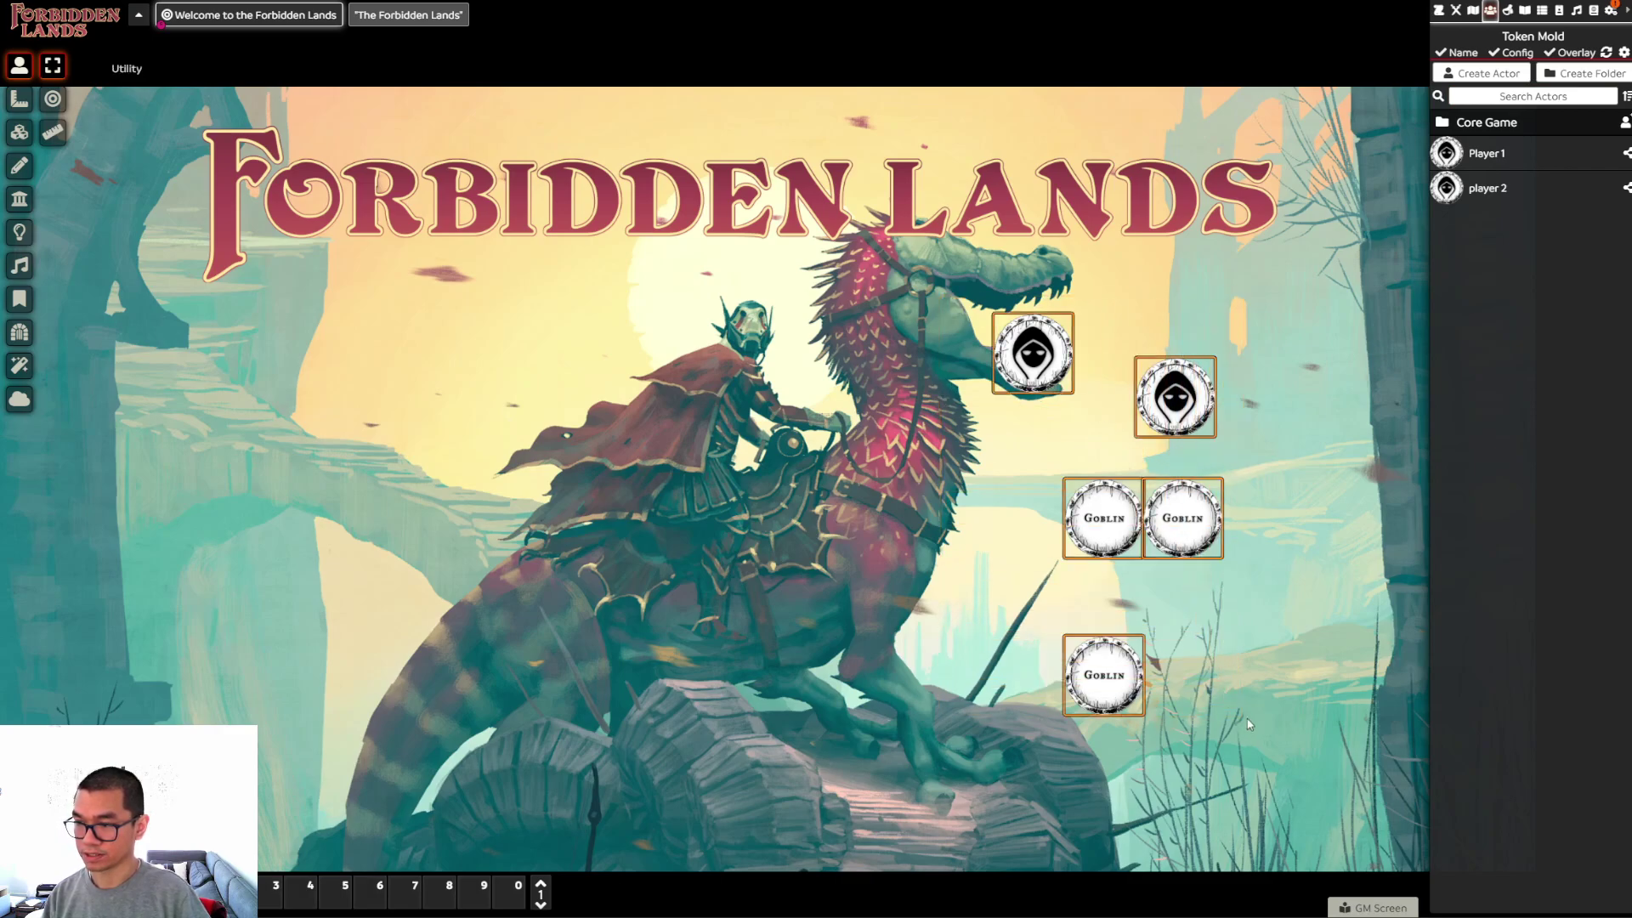
{"action": "right_click", "coordinate": [1185, 509]}
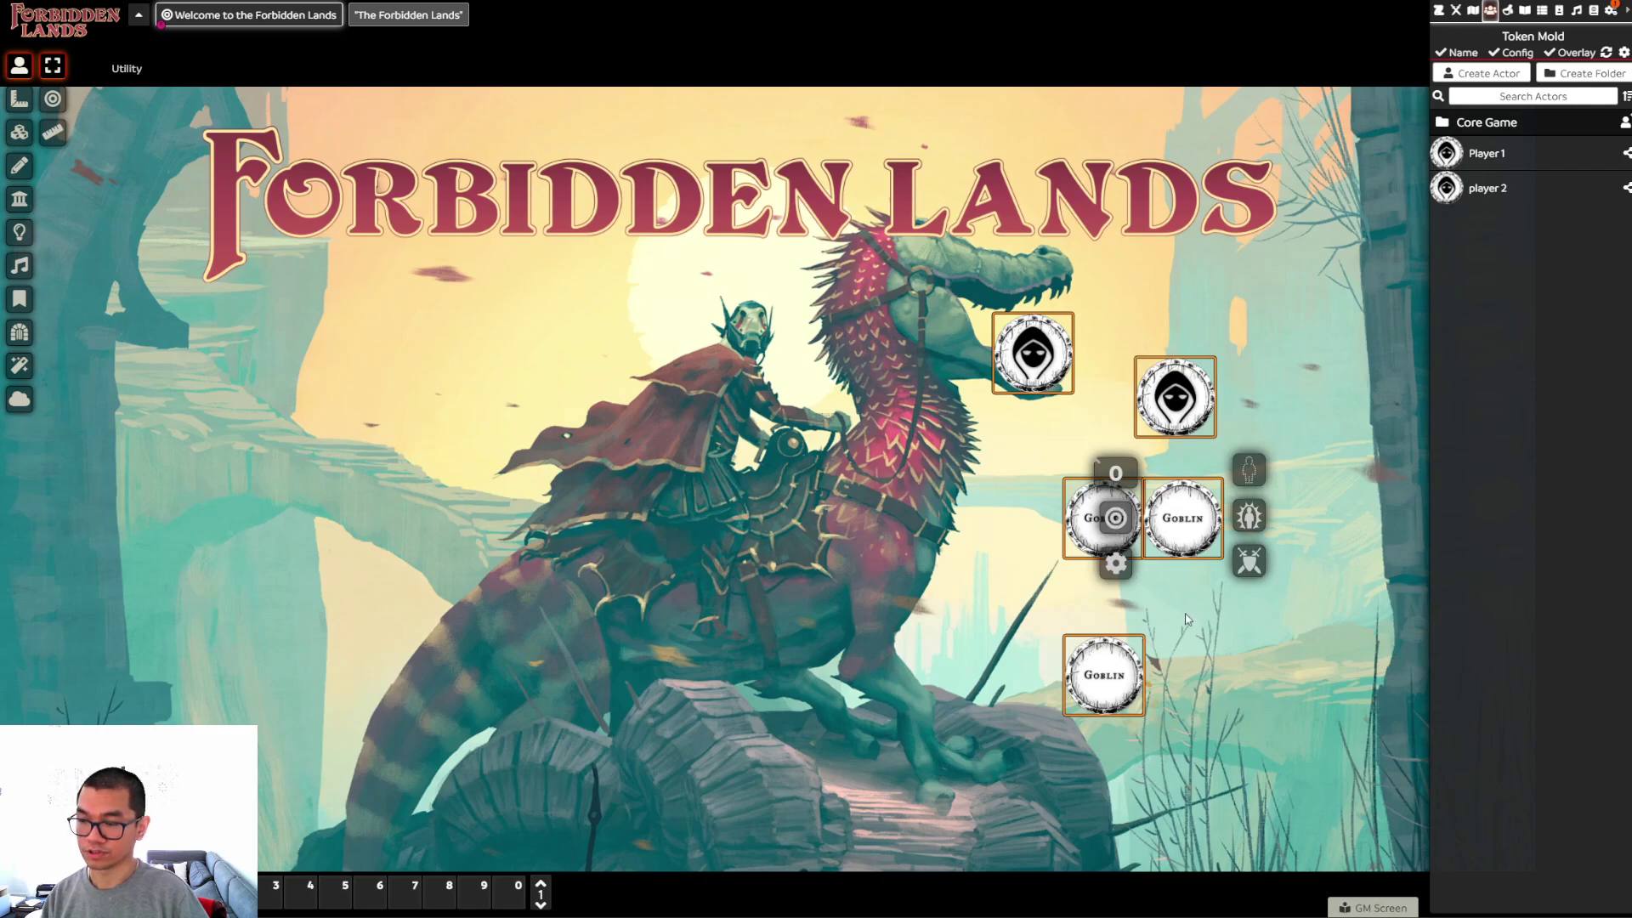
{"action": "left_click", "coordinate": [1253, 569]}
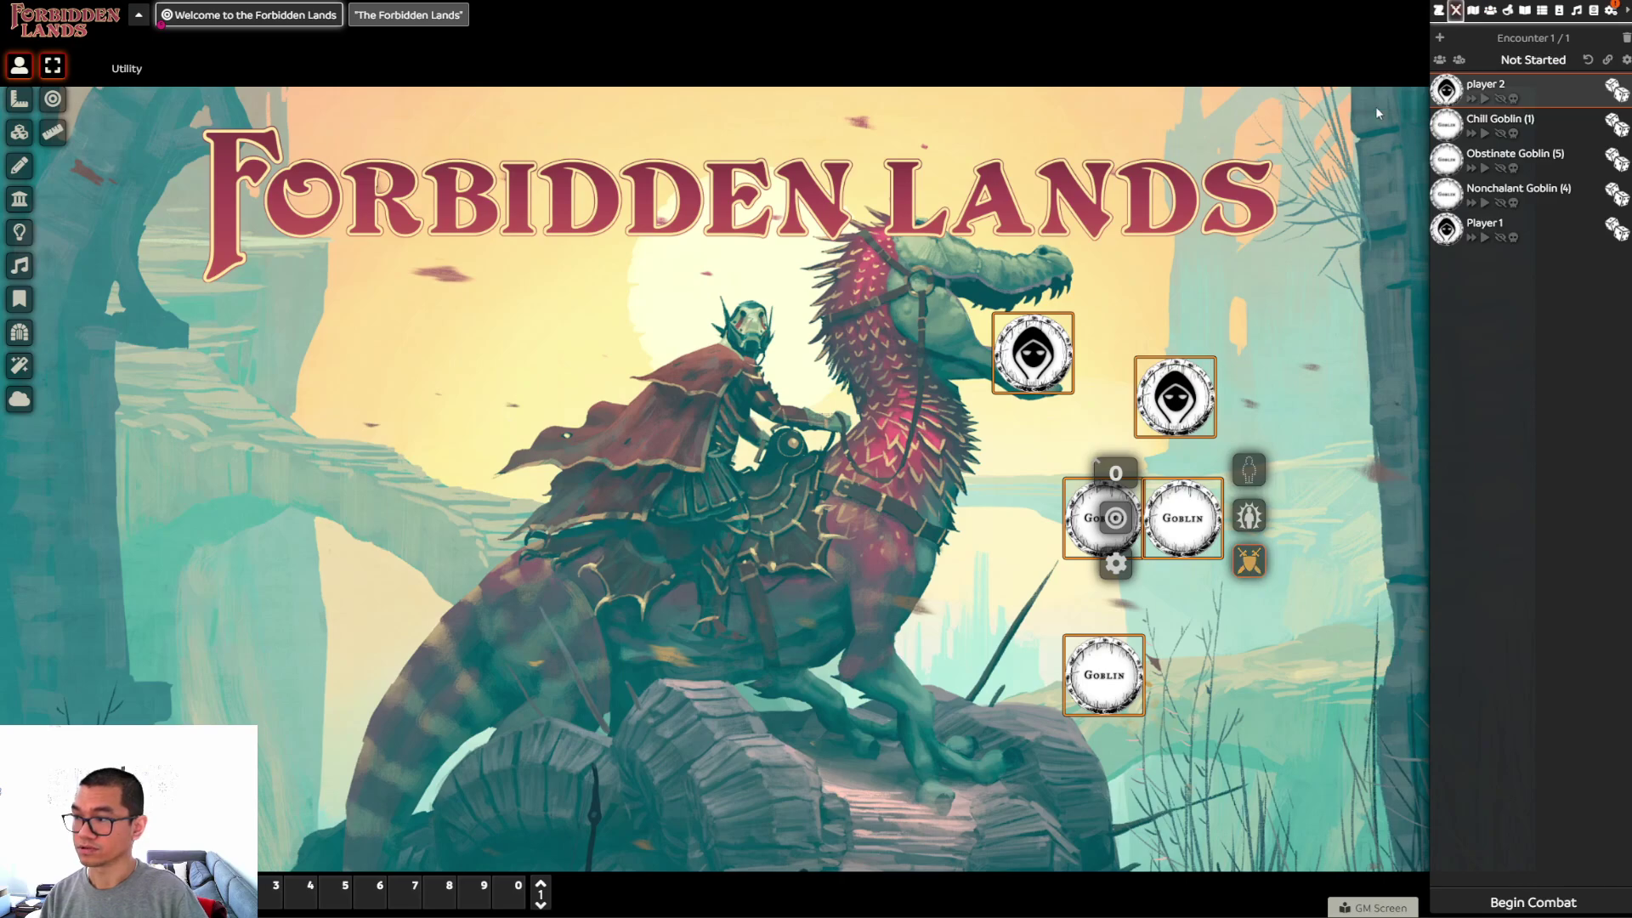
Open the encounter tracker as a floating window on the scene's left side and move all five tokens near it
{"action": "right_click", "coordinate": [1455, 11]}
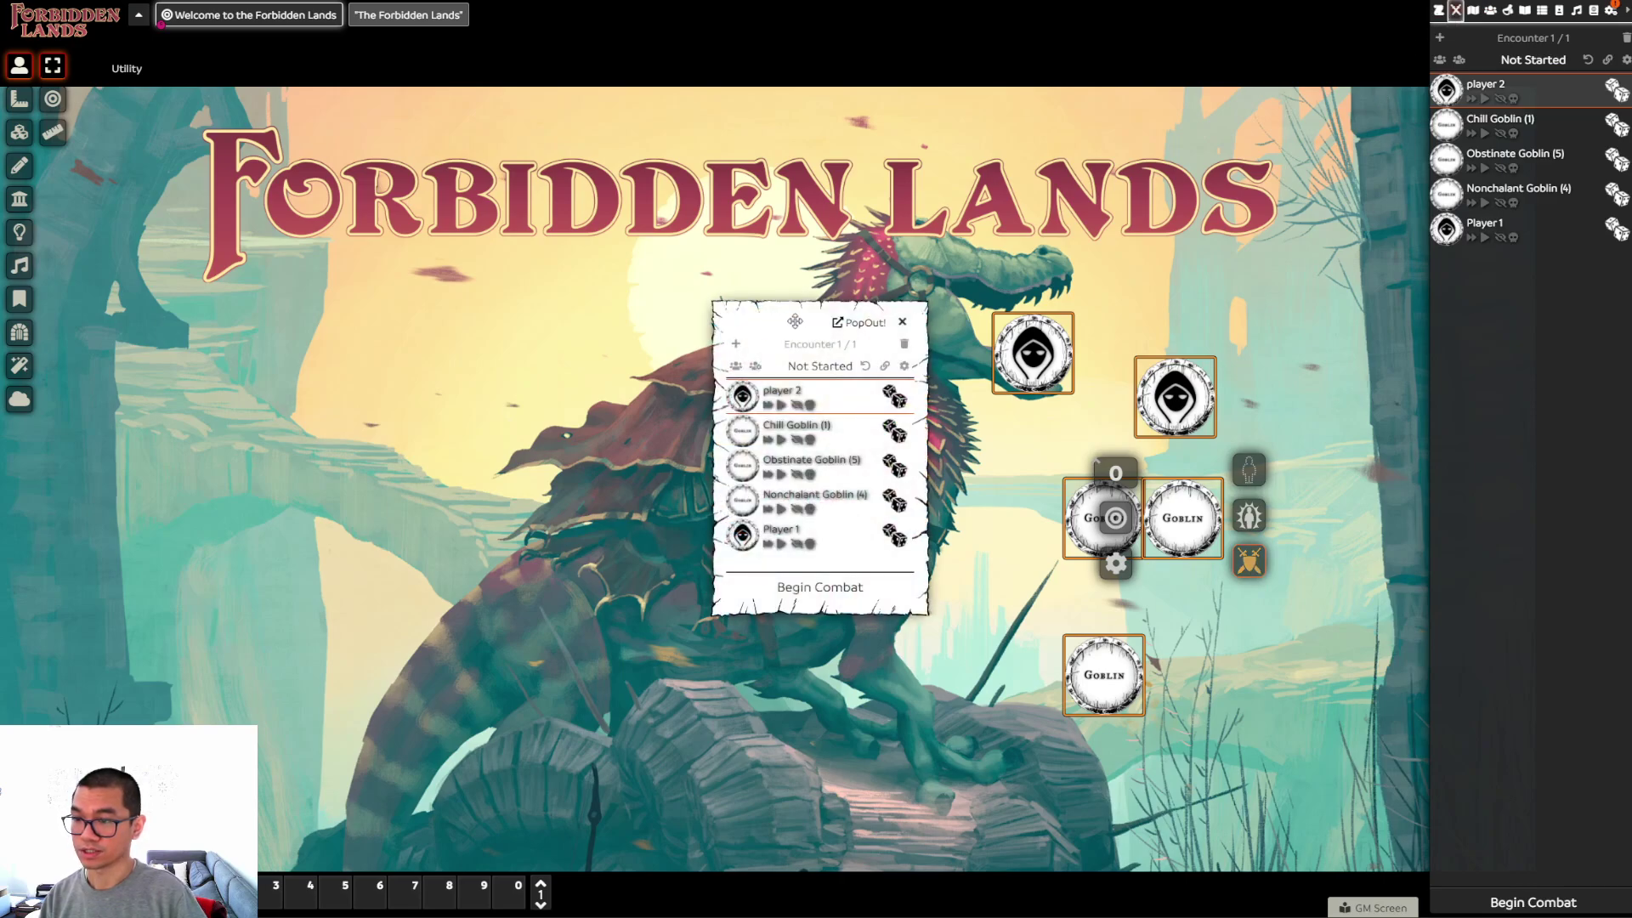
{"action": "left_click_drag", "start_coordinate": [757, 309], "coordinate": [141, 197]}
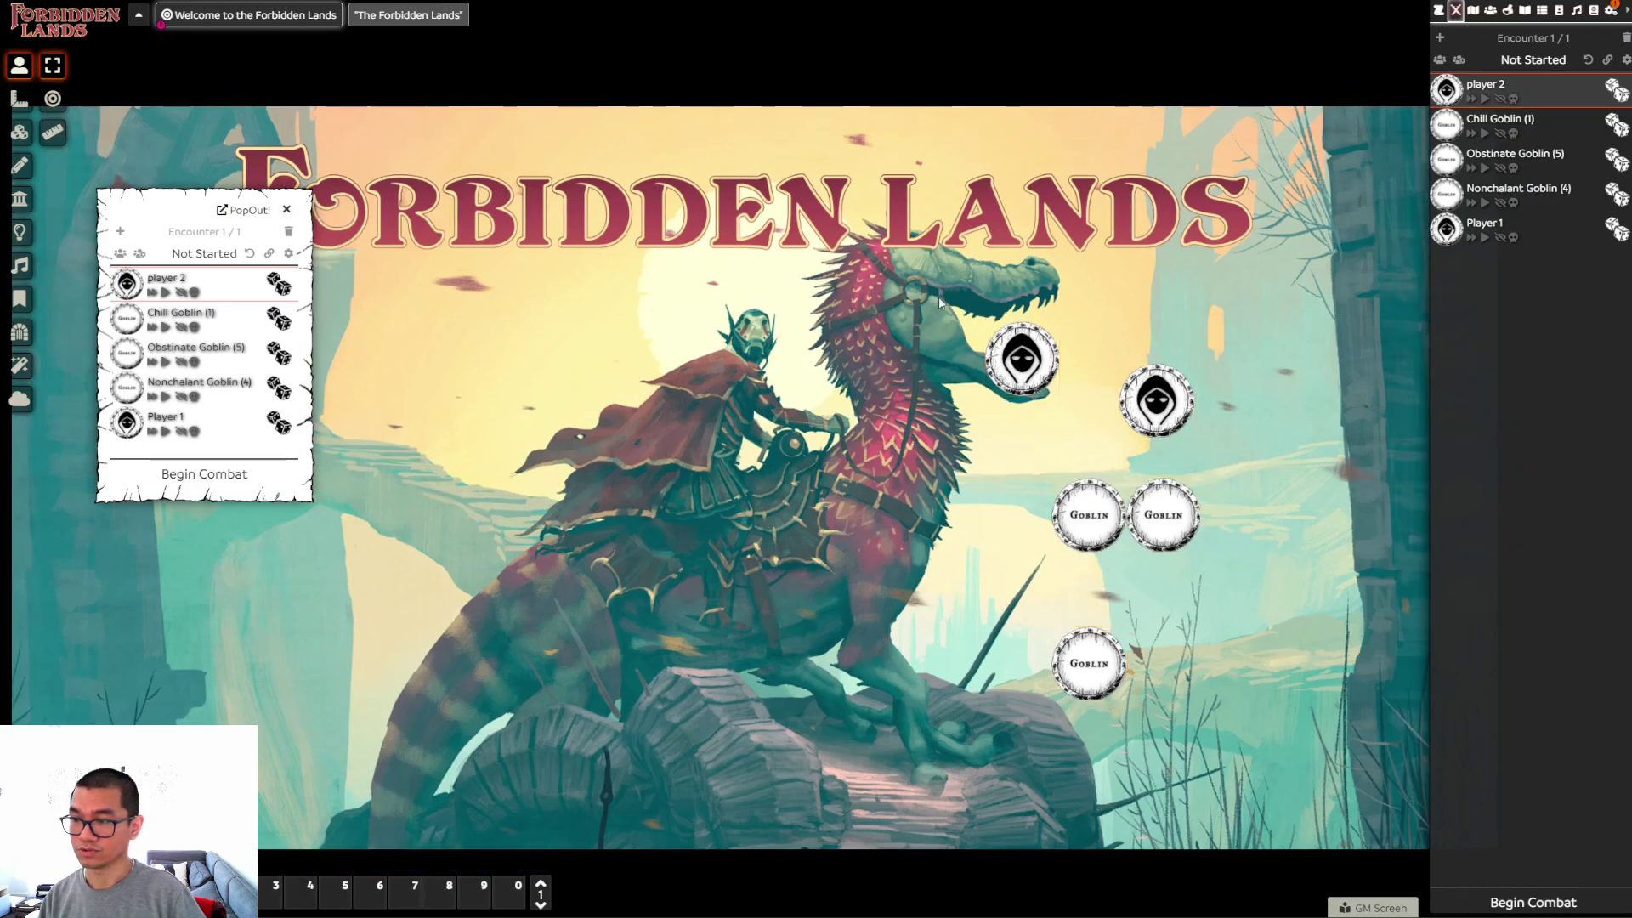
{"action": "left_click_drag", "start_coordinate": [938, 298], "coordinate": [1270, 683]}
{"action": "left_click_drag", "start_coordinate": [1090, 528], "coordinate": [493, 494]}
Open the Combat journal entry from the Player's Handbook's Combat & Damage folder beside the tokens at Drawing the Initiative
{"action": "left_click", "coordinate": [1522, 11]}
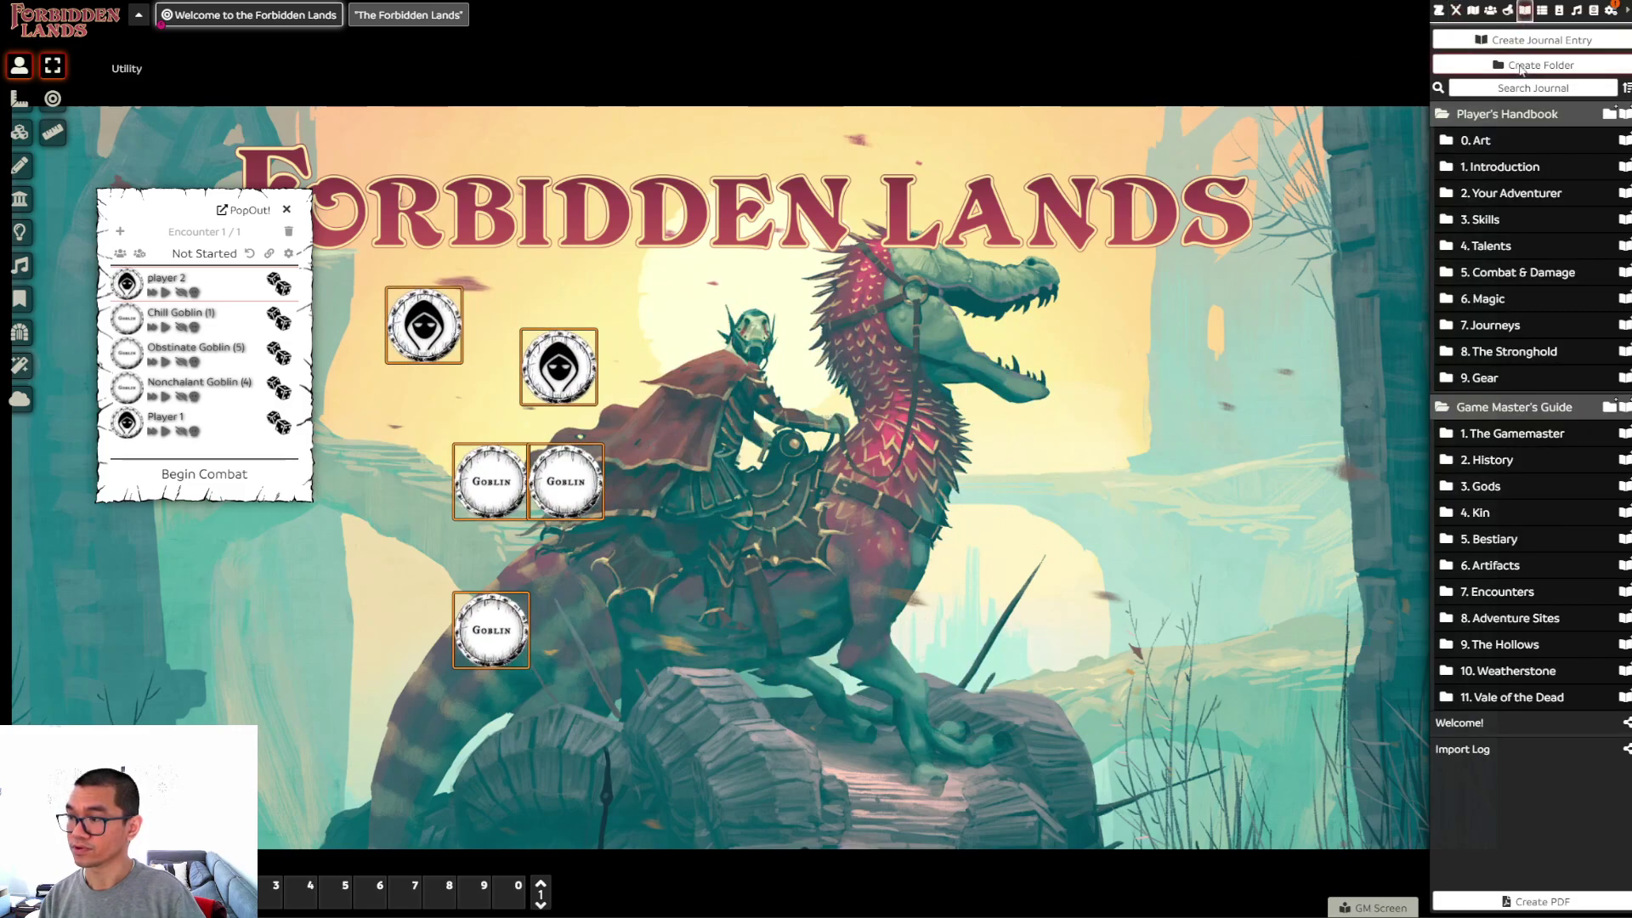
{"action": "left_click", "coordinate": [1498, 271]}
{"action": "left_click", "coordinate": [1497, 300]}
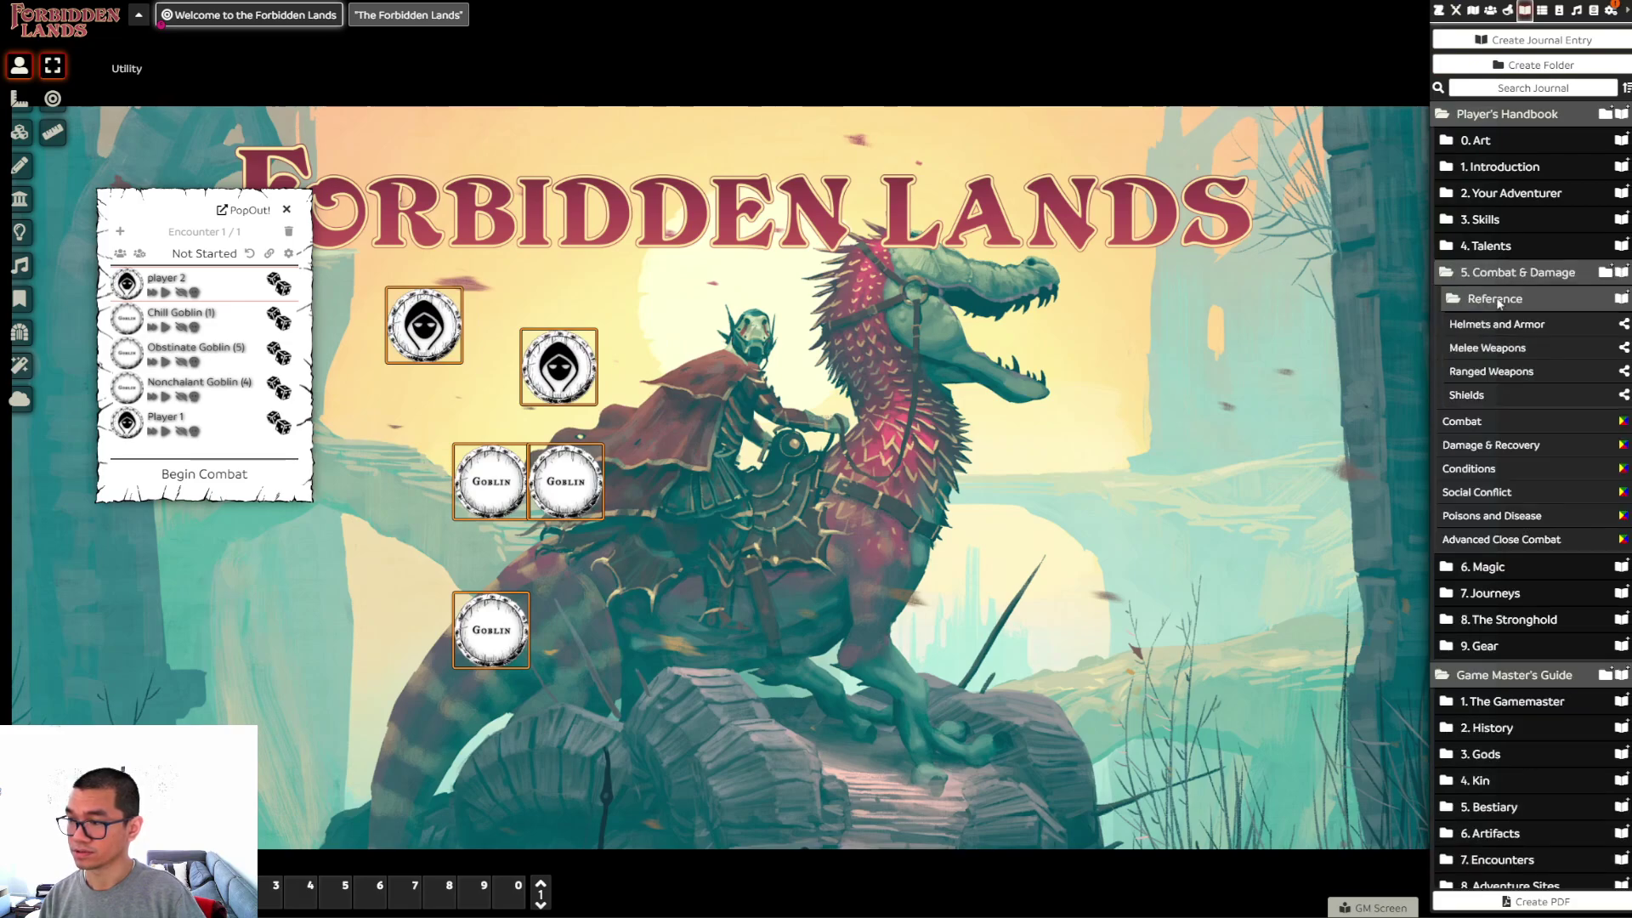
{"action": "left_click", "coordinate": [1478, 423]}
{"action": "left_click_drag", "start_coordinate": [782, 200], "coordinate": [945, 173]}
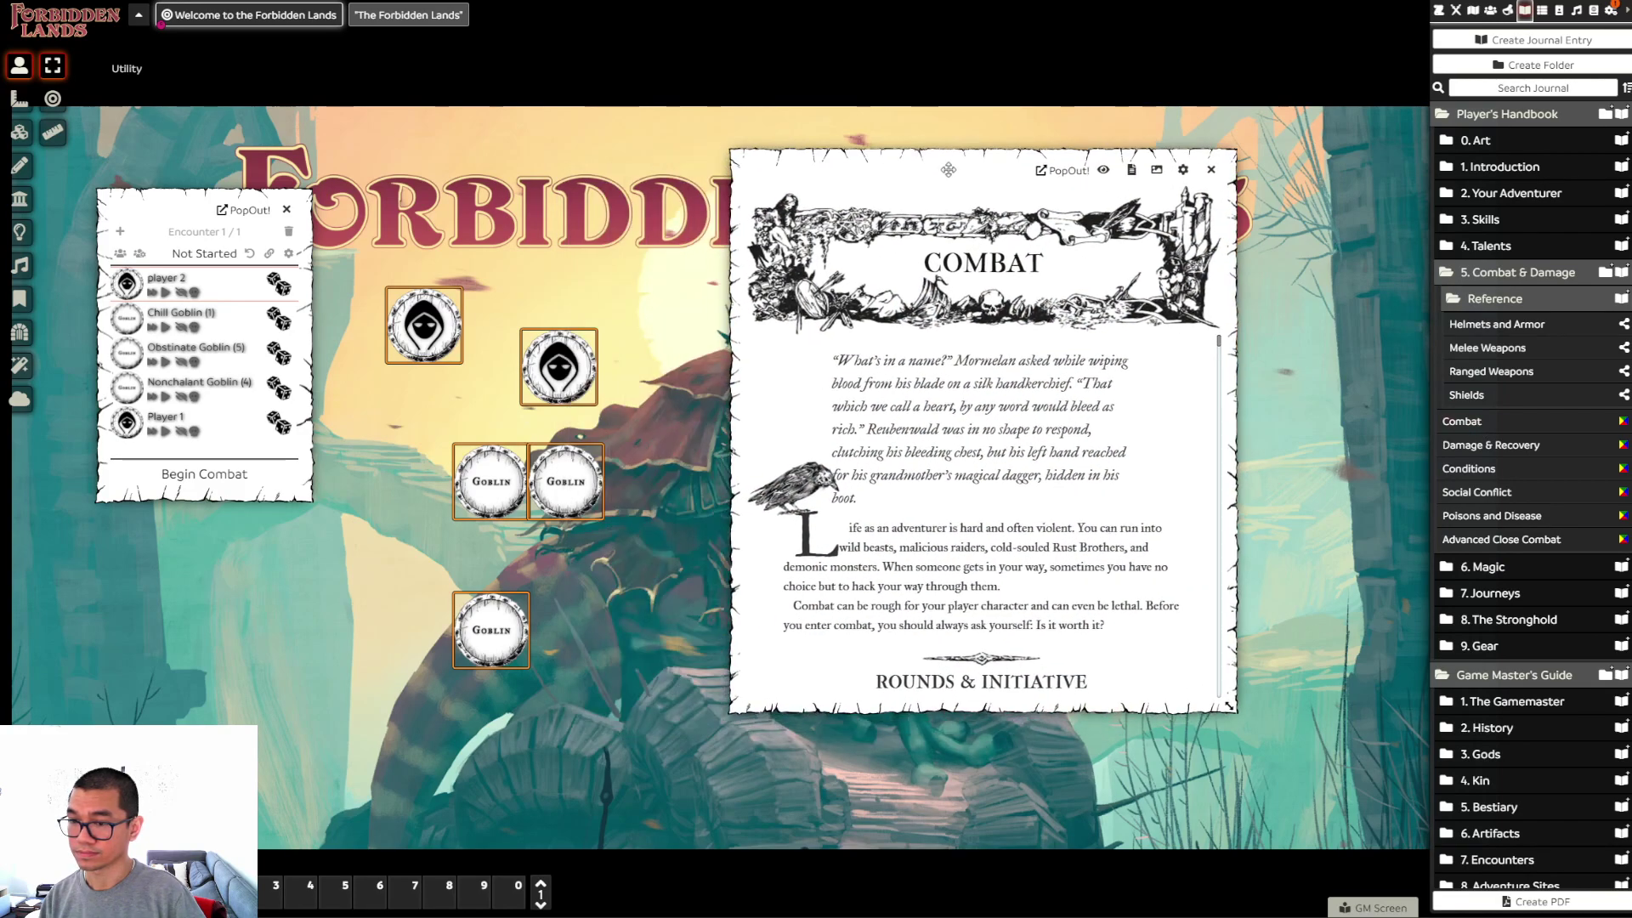
{"action": "scroll", "coordinate": [920, 467], "scroll_direction": "down", "scroll_amount": 2}
{"action": "scroll", "coordinate": [920, 466], "scroll_direction": "down", "scroll_amount": 2}
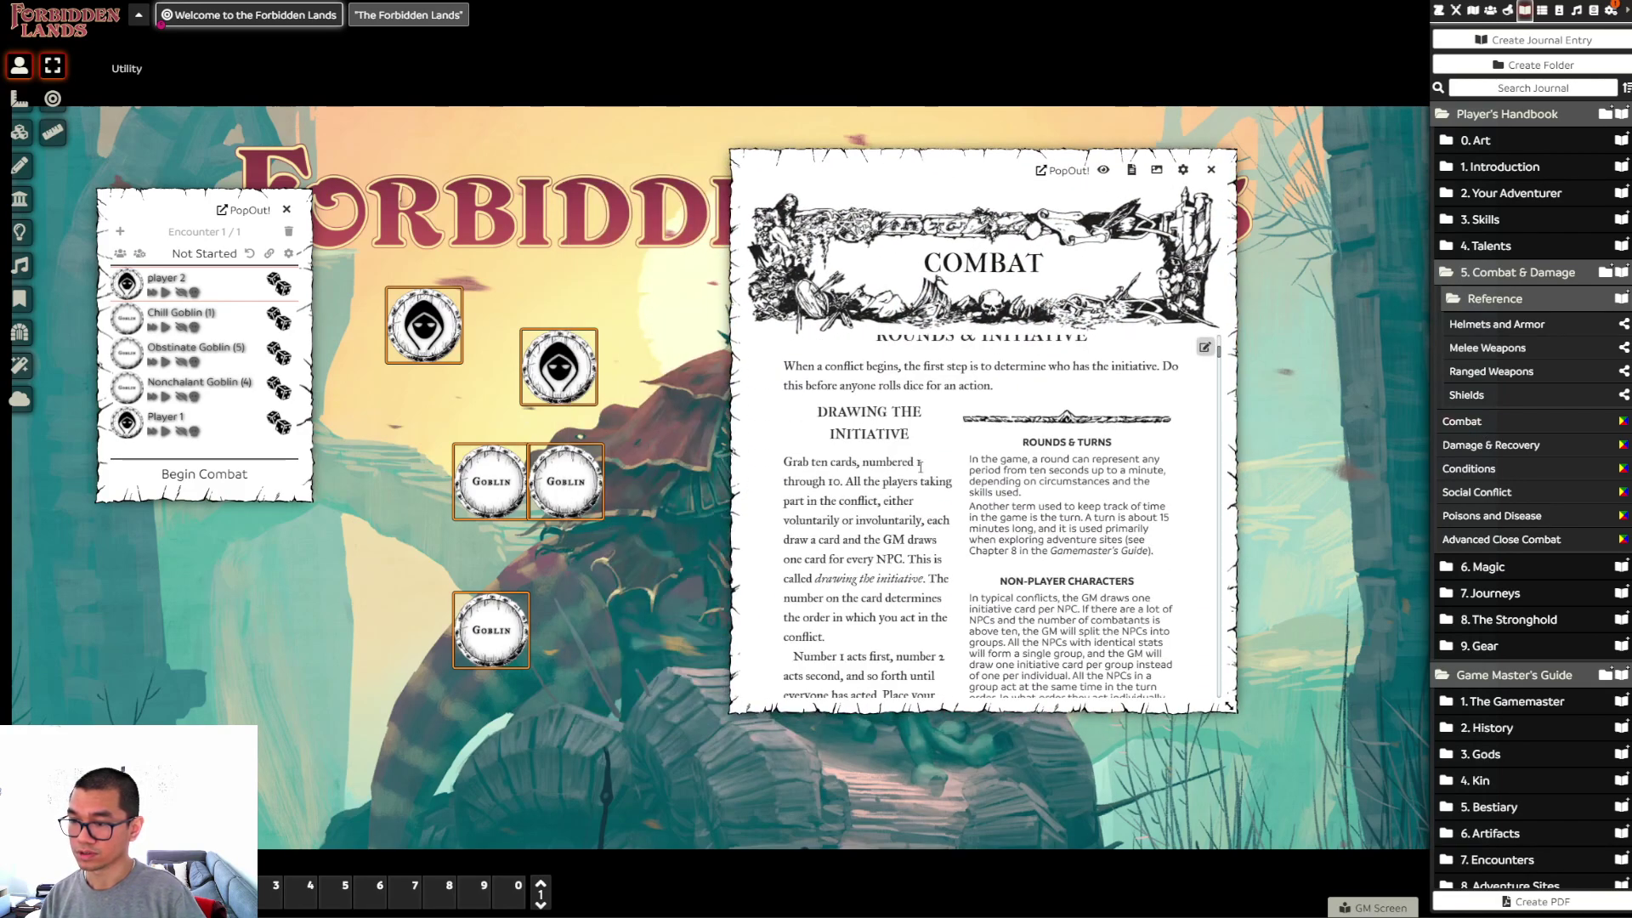
{"action": "scroll", "coordinate": [920, 467], "scroll_direction": "up", "scroll_amount": 1}
{"action": "scroll", "coordinate": [895, 480], "scroll_direction": "down", "scroll_amount": 2}
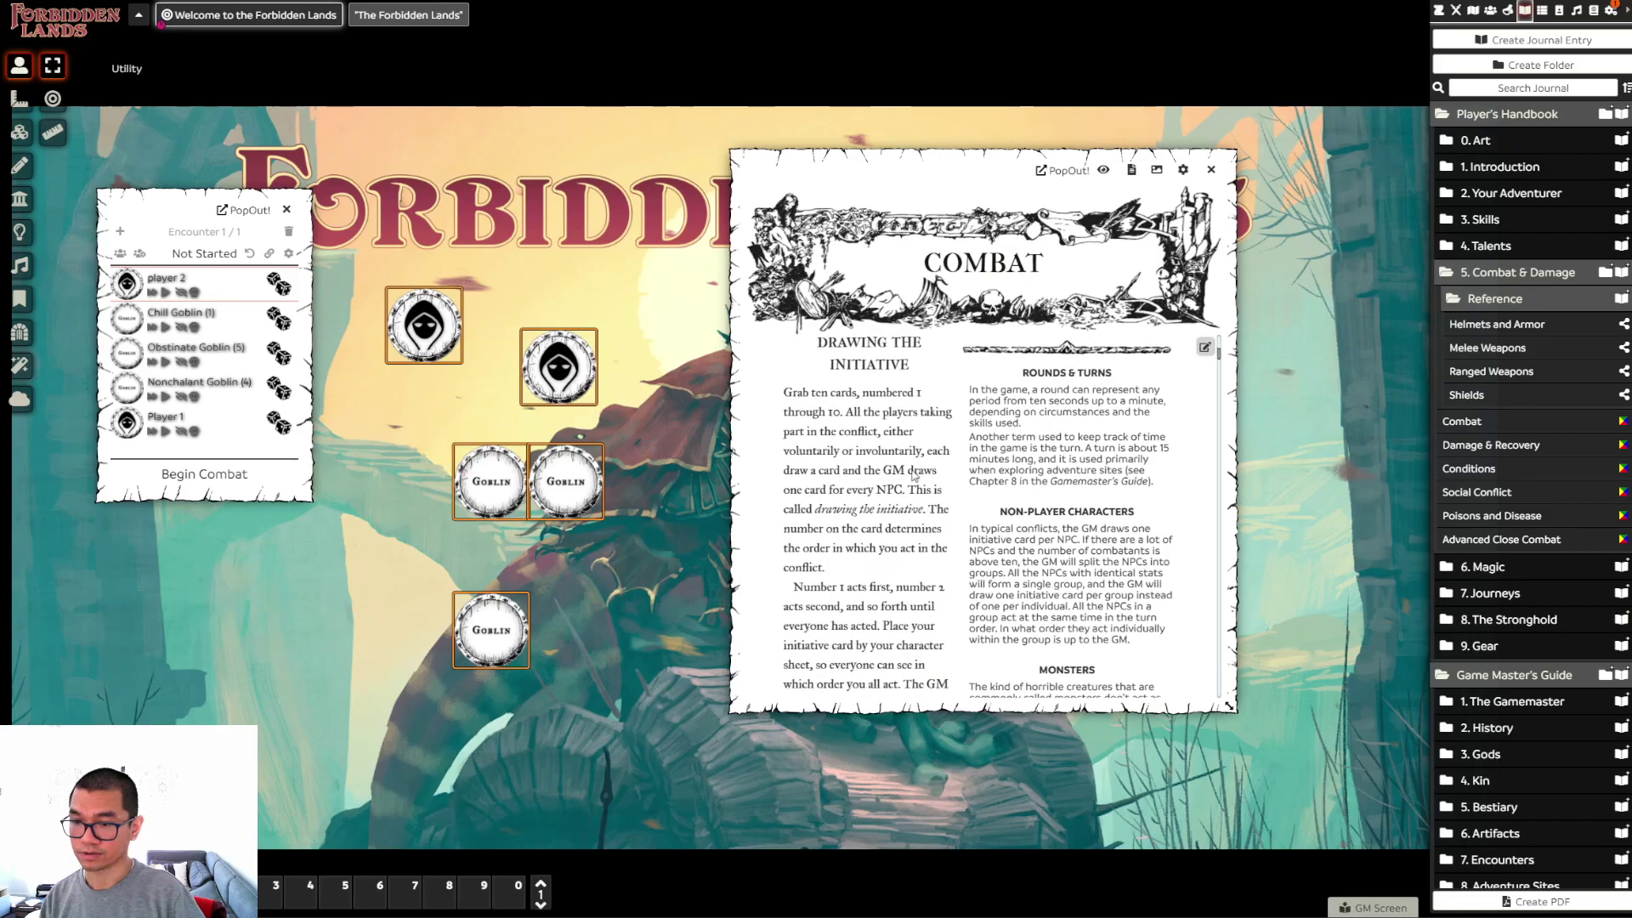
Deselect the tokens, begin the combat and roll initiative for all five combatants
{"action": "key", "text": "Escape"}
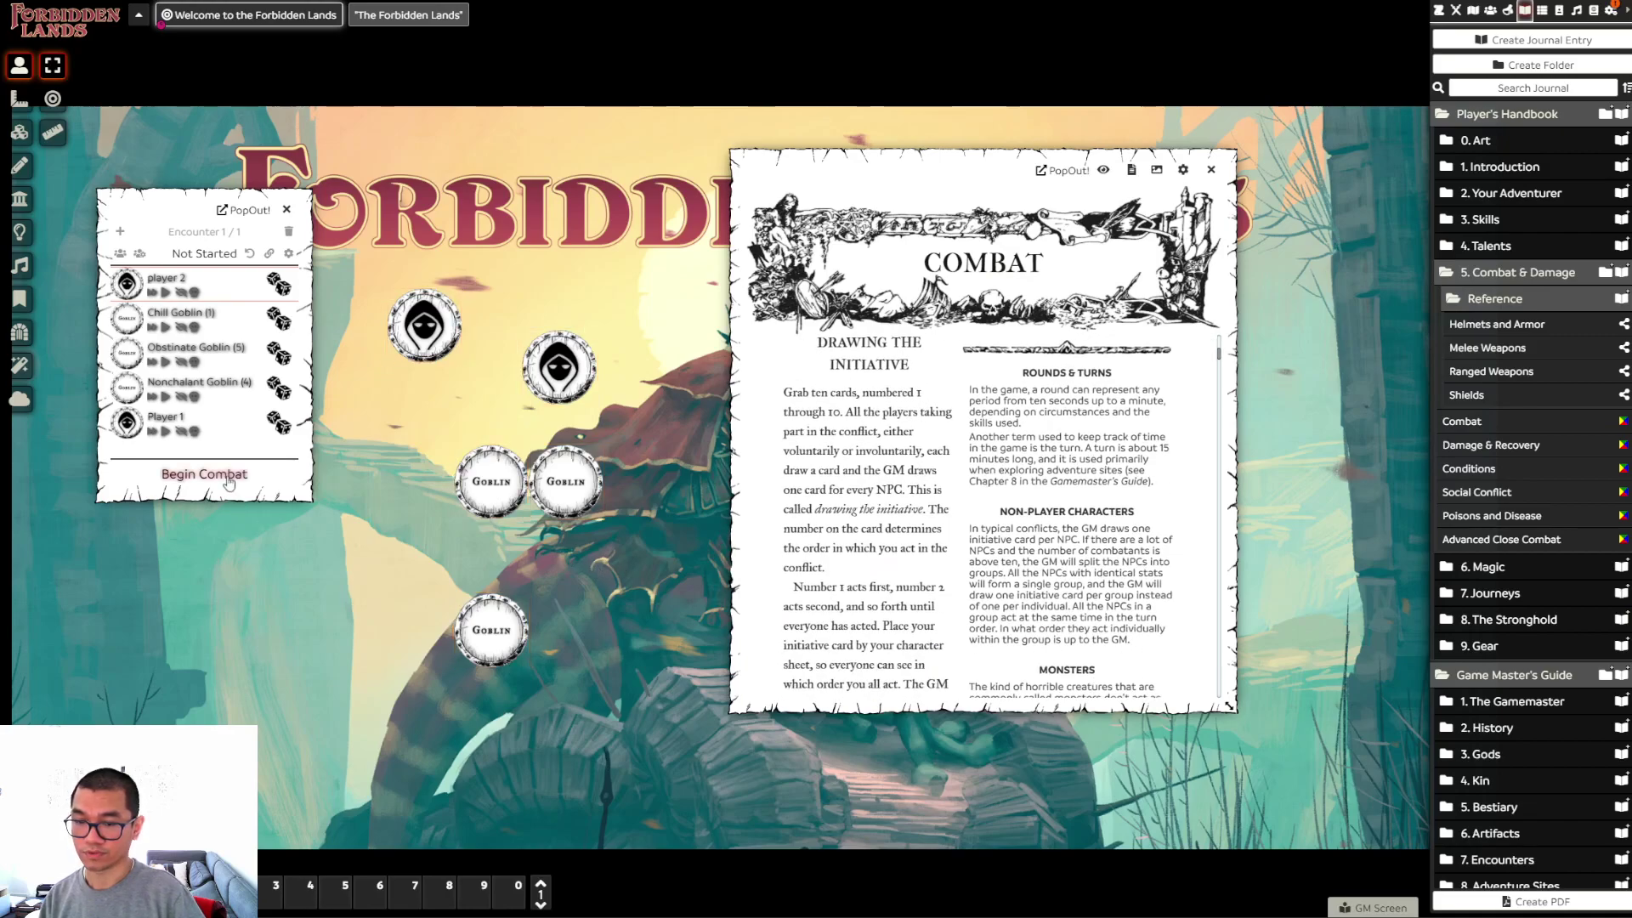
{"action": "left_click", "coordinate": [204, 474]}
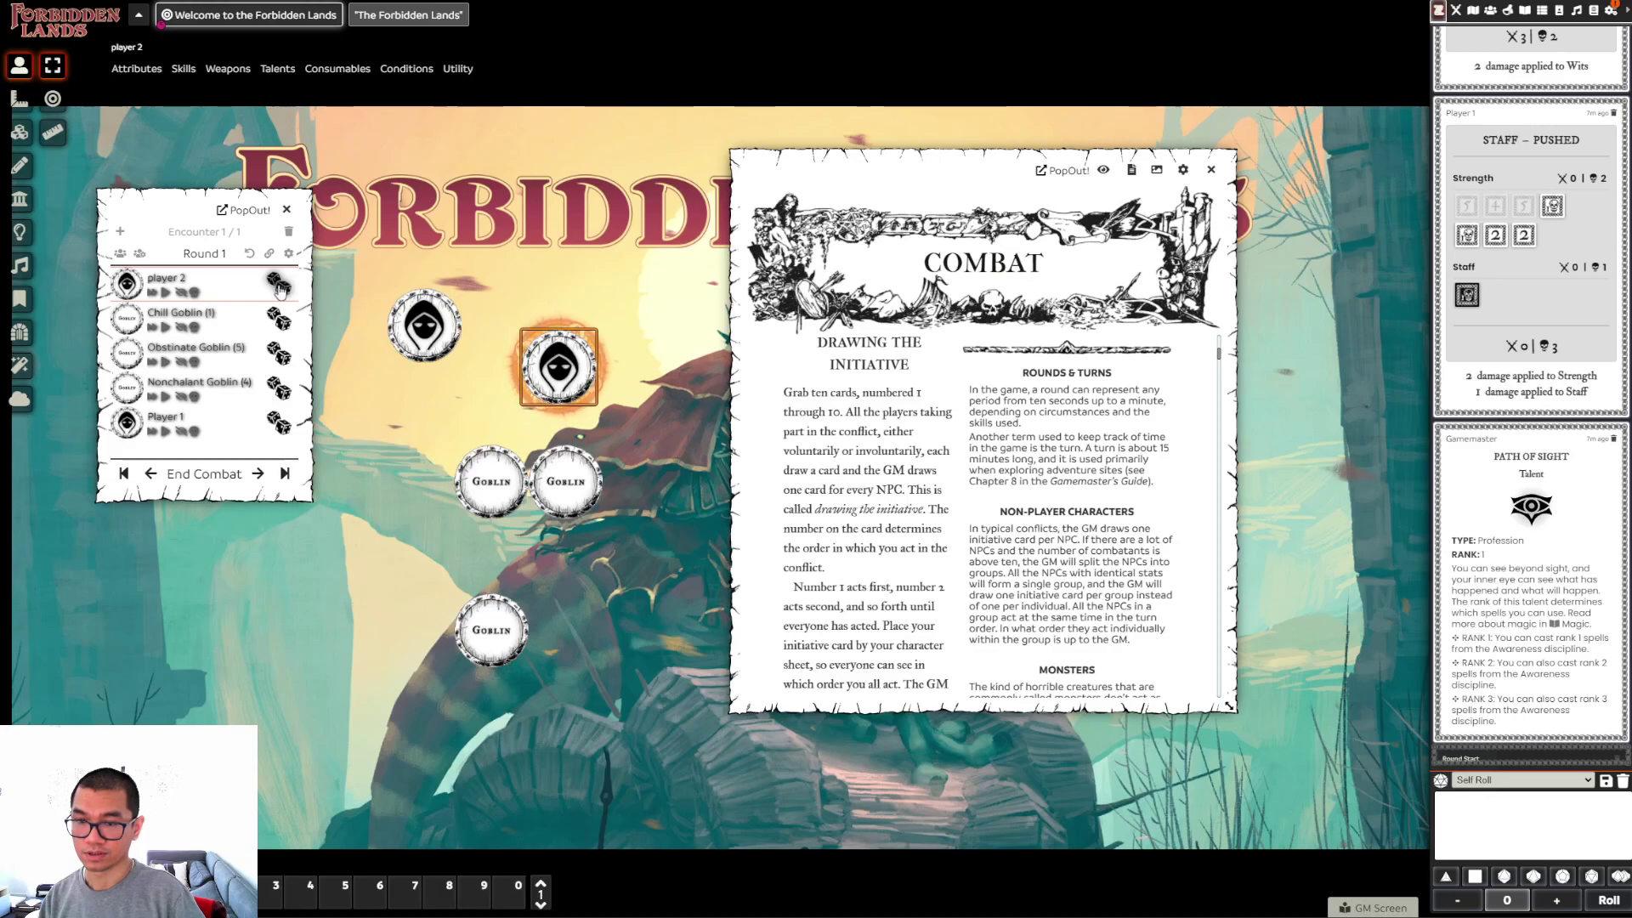
{"action": "left_click", "coordinate": [278, 284]}
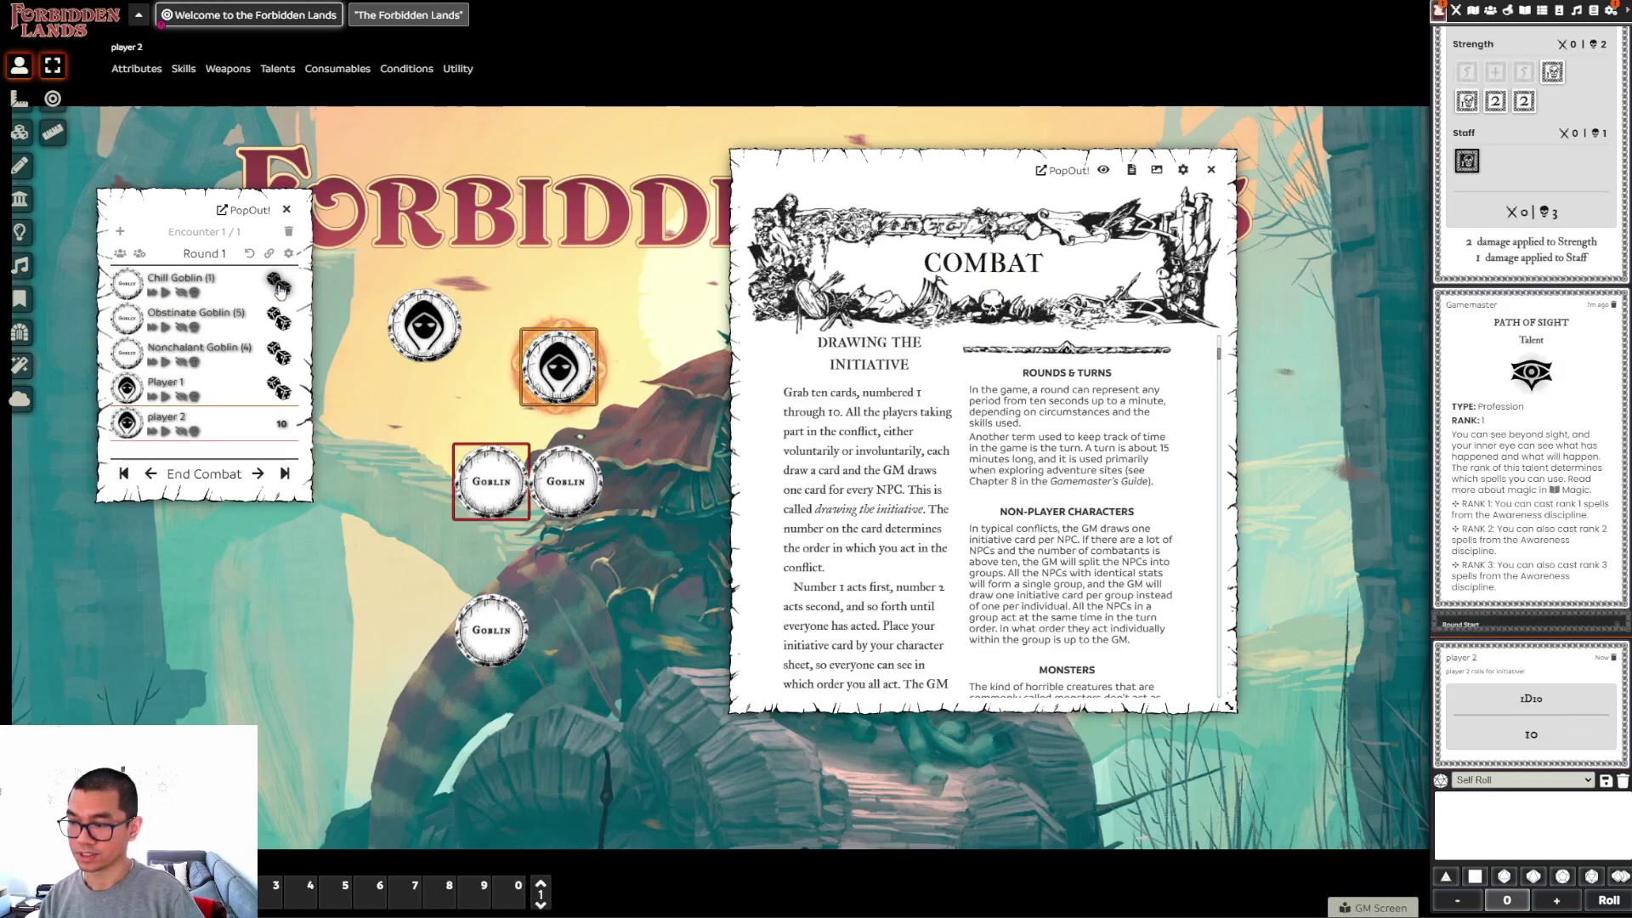
{"action": "left_click", "coordinate": [278, 284]}
{"action": "left_click", "coordinate": [277, 284]}
{"action": "left_click", "coordinate": [278, 284]}
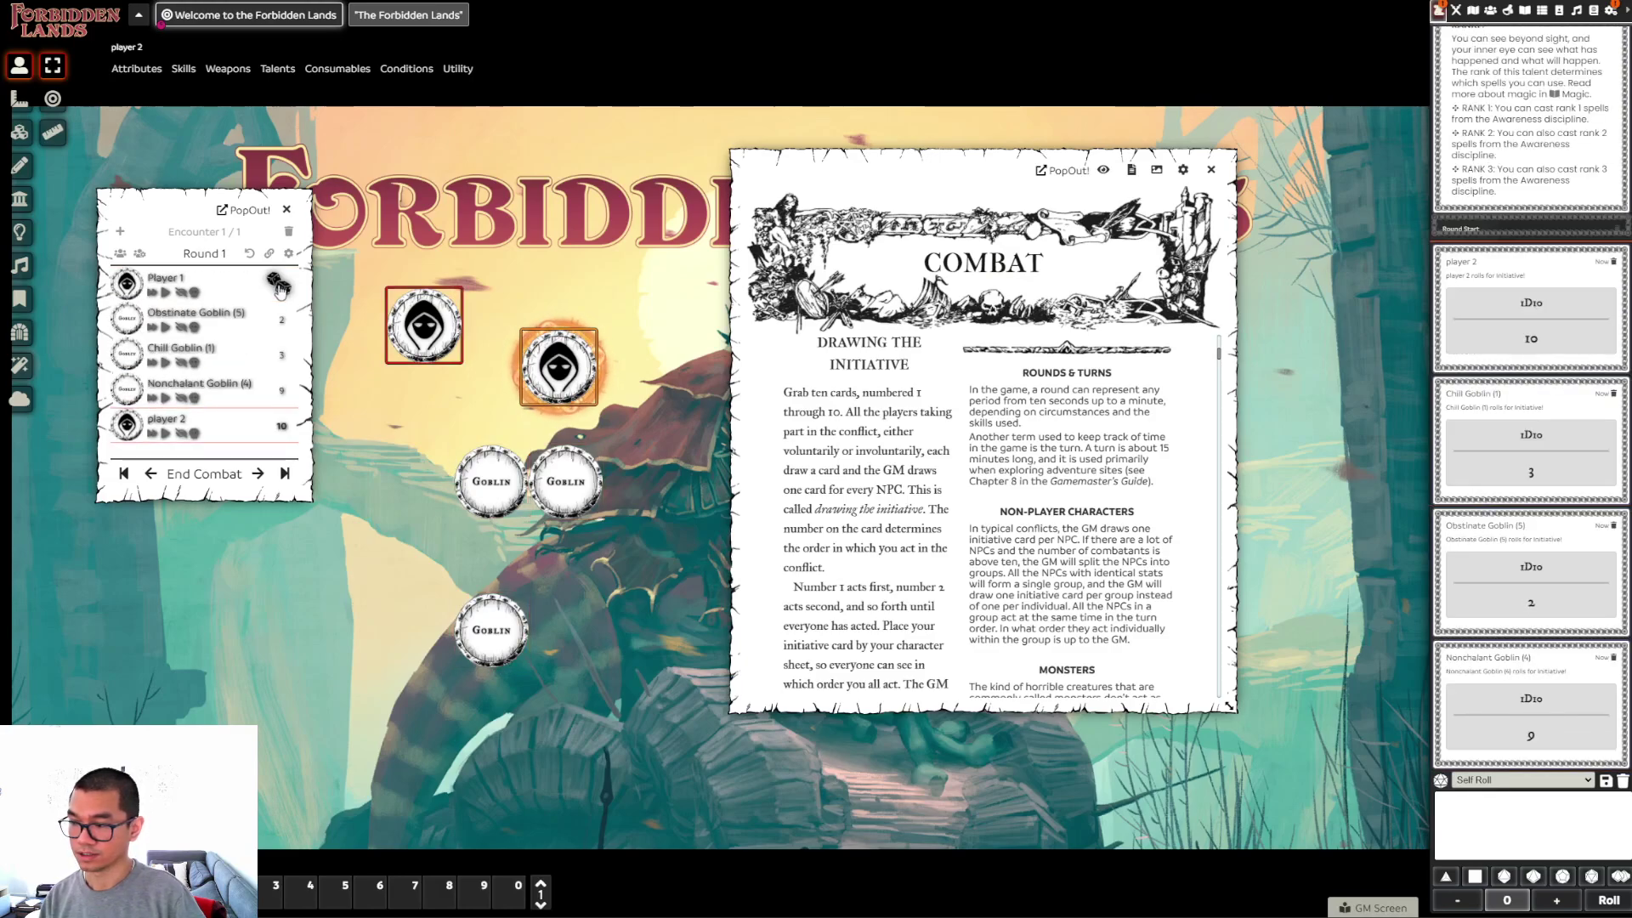
{"action": "left_click", "coordinate": [278, 283]}
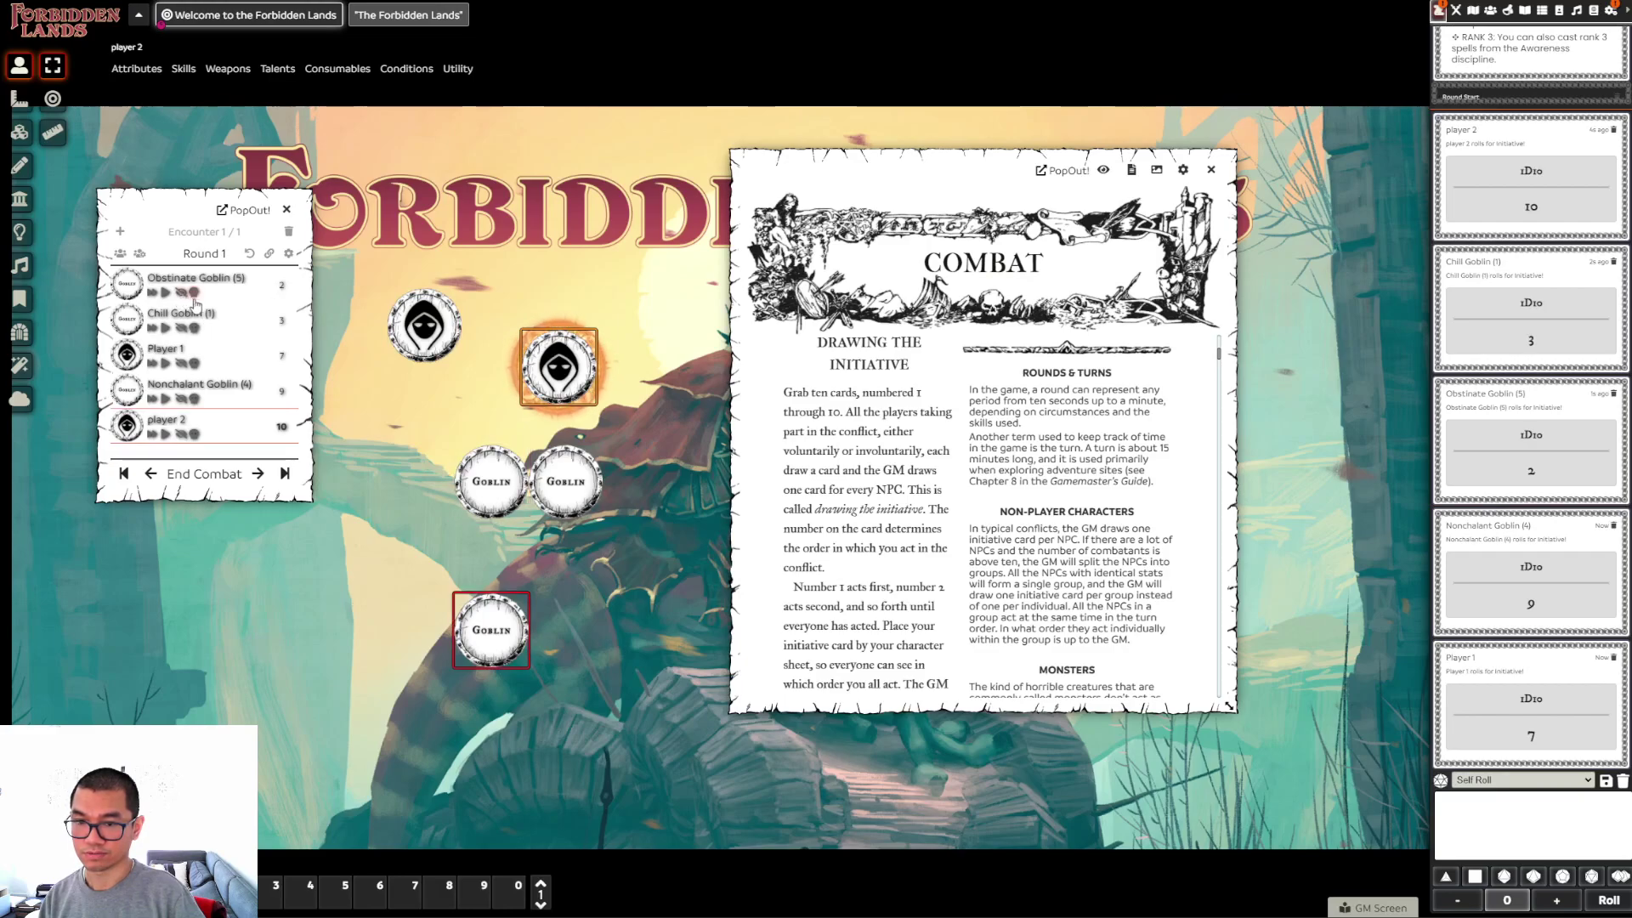
Step the turn order back to the first combatant, Obstinate Goblin (5), in round 1
{"action": "left_click", "coordinate": [150, 481]}
{"action": "left_click", "coordinate": [152, 481]}
{"action": "left_click", "coordinate": [152, 481]}
{"action": "left_click", "coordinate": [153, 481]}
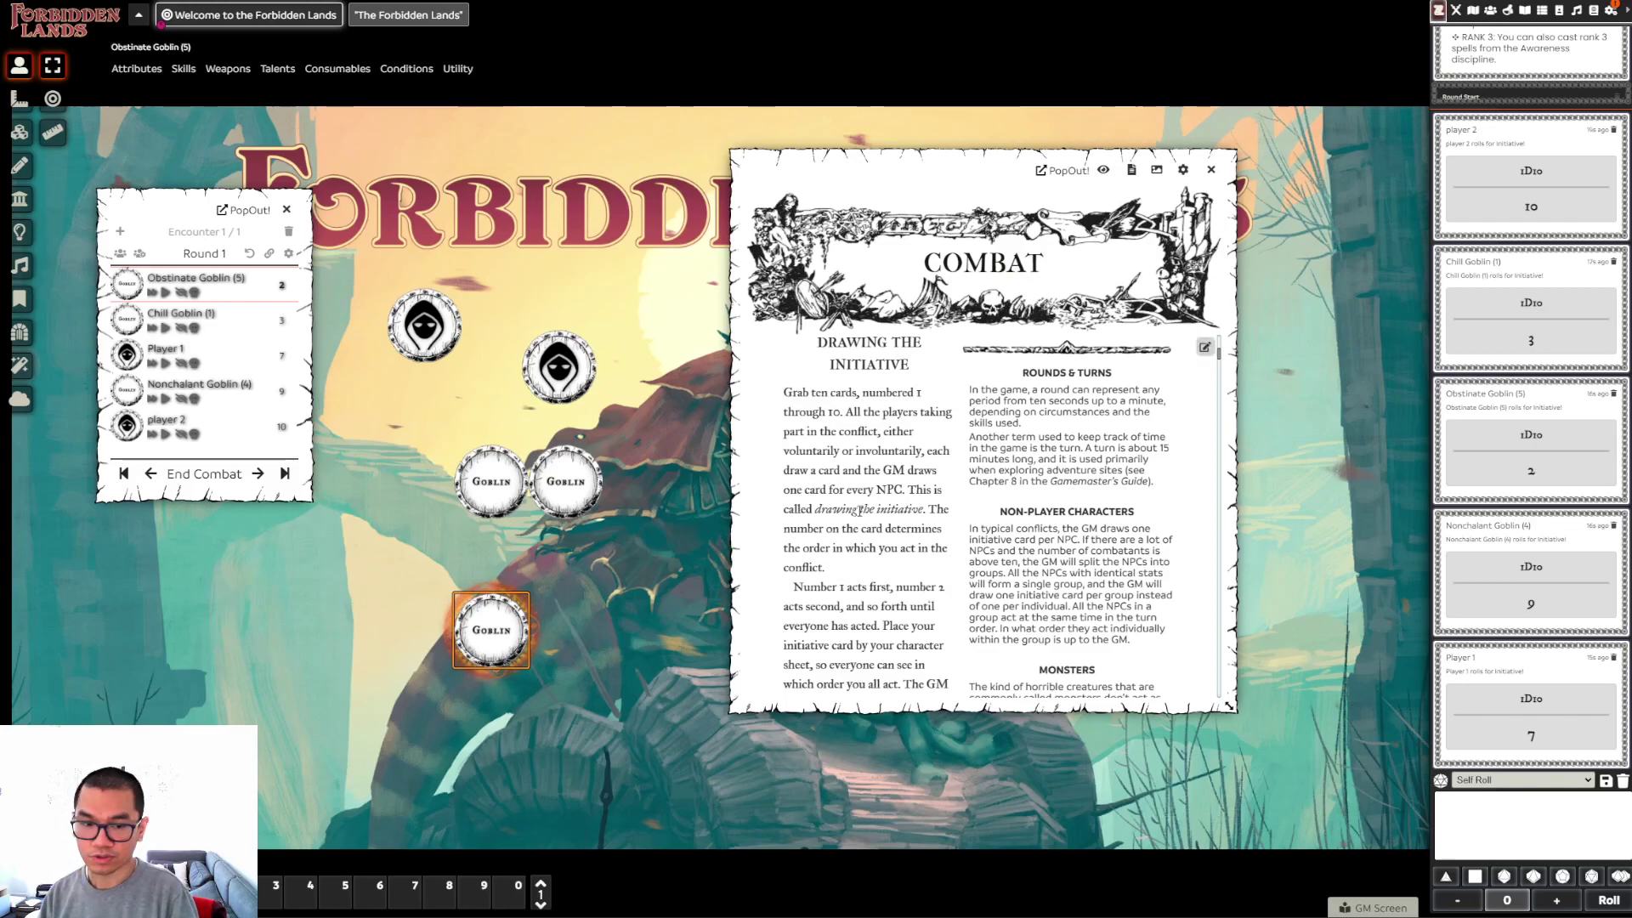
Examine the Combat journal's rules on surprise, talents and changing the initiative, through to the Slow Actions table
{"action": "scroll", "coordinate": [861, 478], "scroll_direction": "down", "scroll_amount": 2}
{"action": "scroll", "coordinate": [861, 478], "scroll_direction": "down", "scroll_amount": 2}
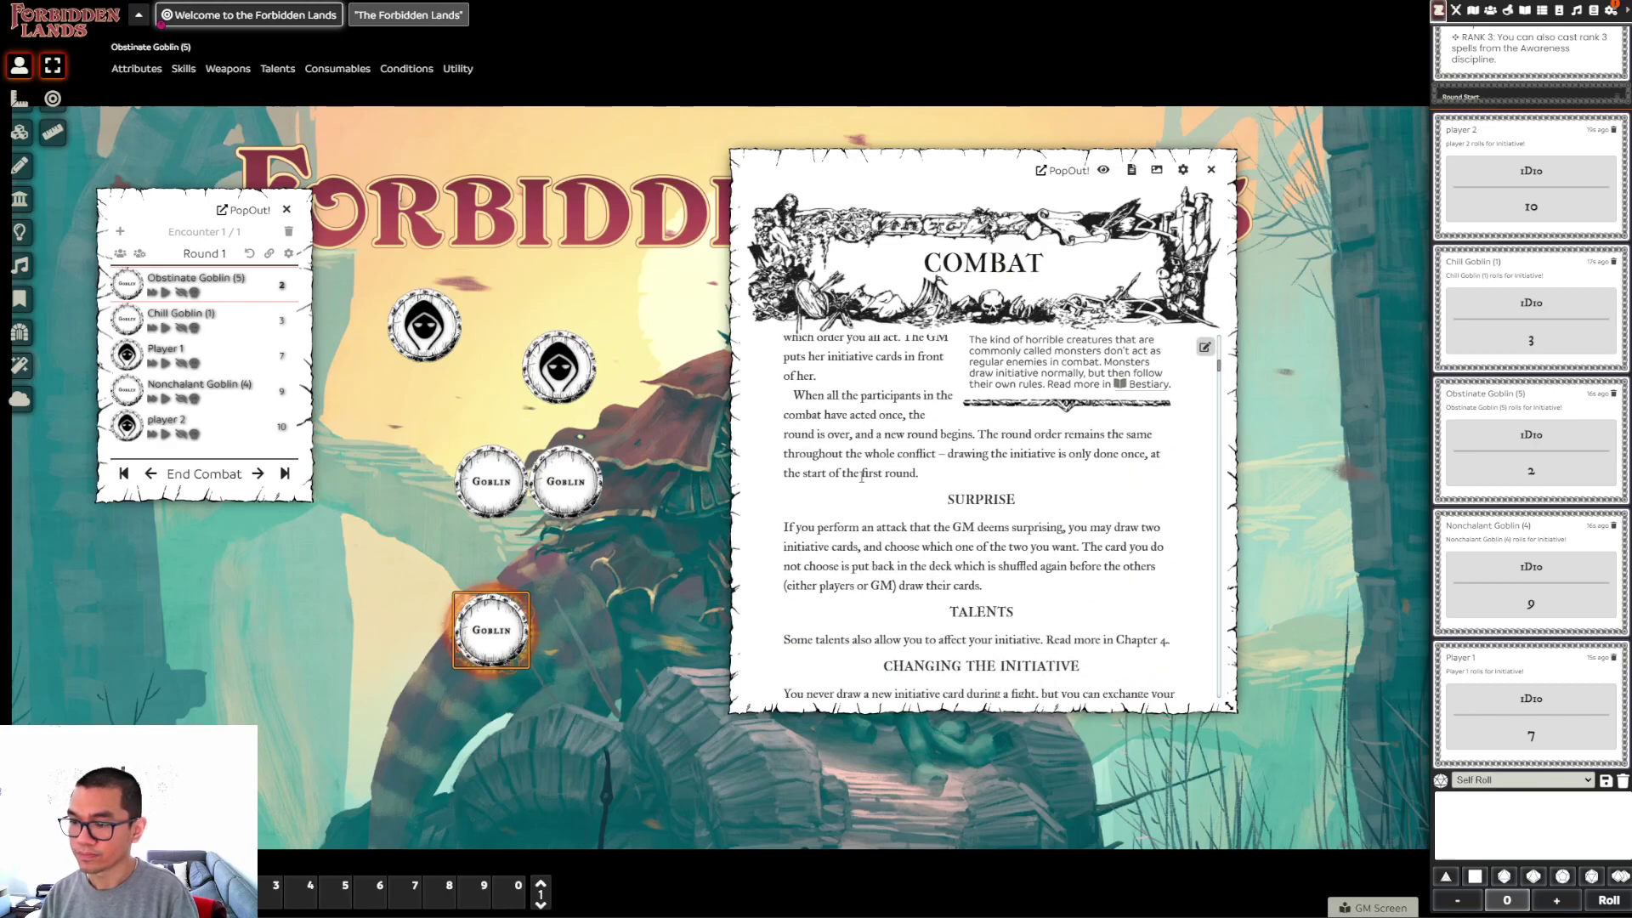
{"action": "scroll", "coordinate": [861, 477], "scroll_direction": "down", "scroll_amount": 1}
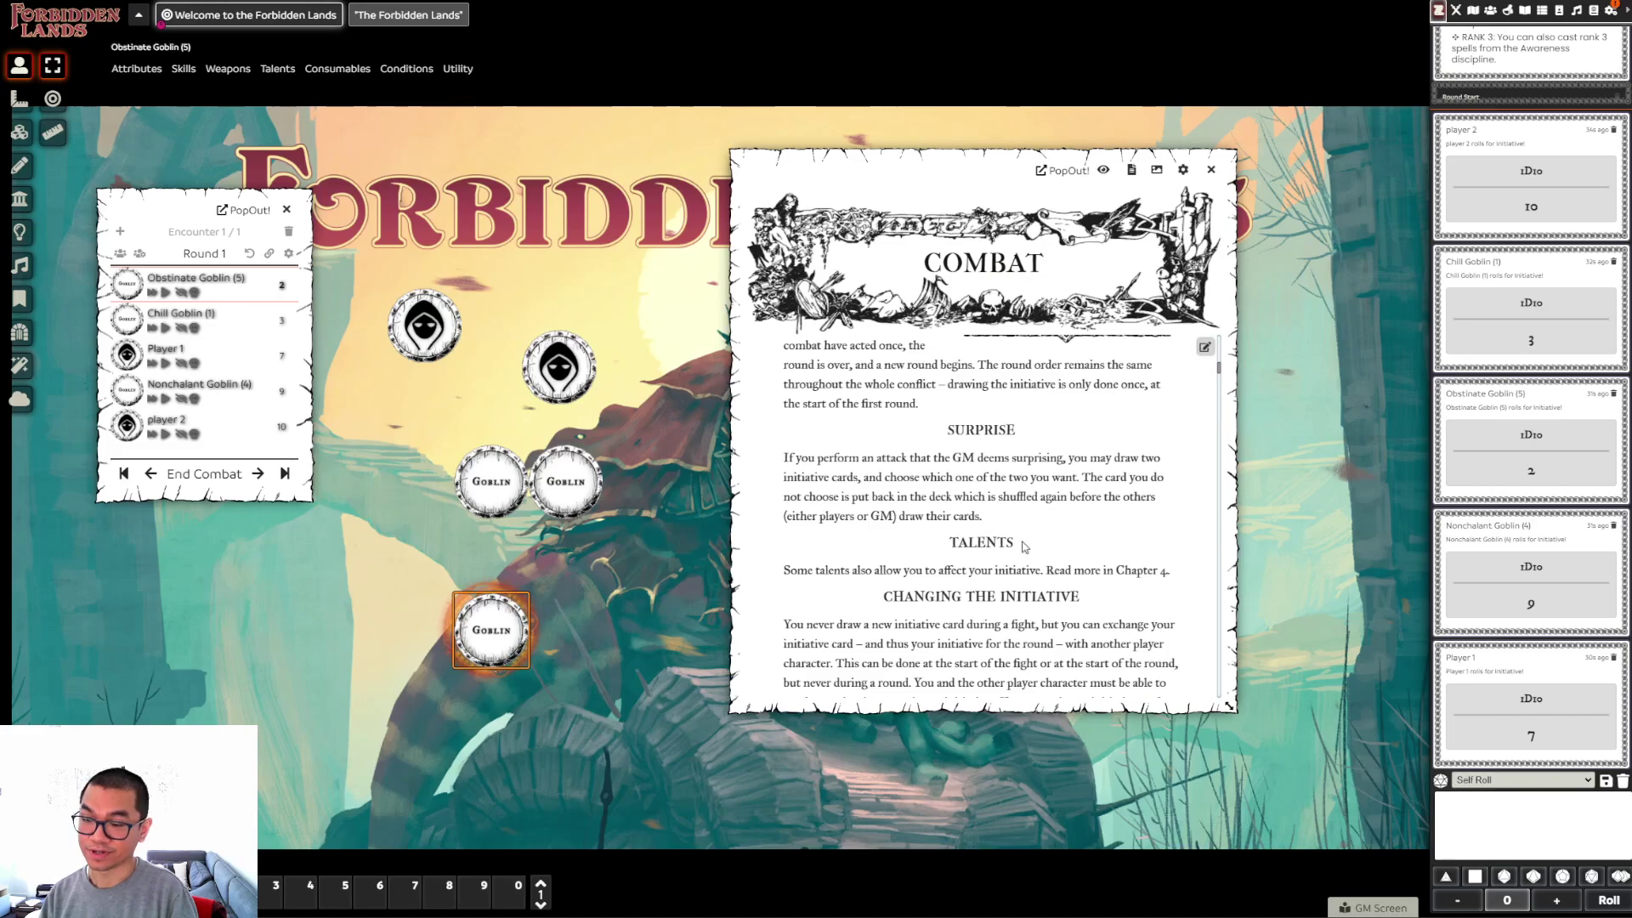
{"action": "scroll", "coordinate": [1025, 546], "scroll_direction": "down", "scroll_amount": 1}
{"action": "scroll", "coordinate": [1025, 546], "scroll_direction": "down", "scroll_amount": 1}
{"action": "scroll", "coordinate": [1025, 537], "scroll_direction": "up", "scroll_amount": 1}
{"action": "scroll", "coordinate": [855, 406], "scroll_direction": "up", "scroll_amount": 1}
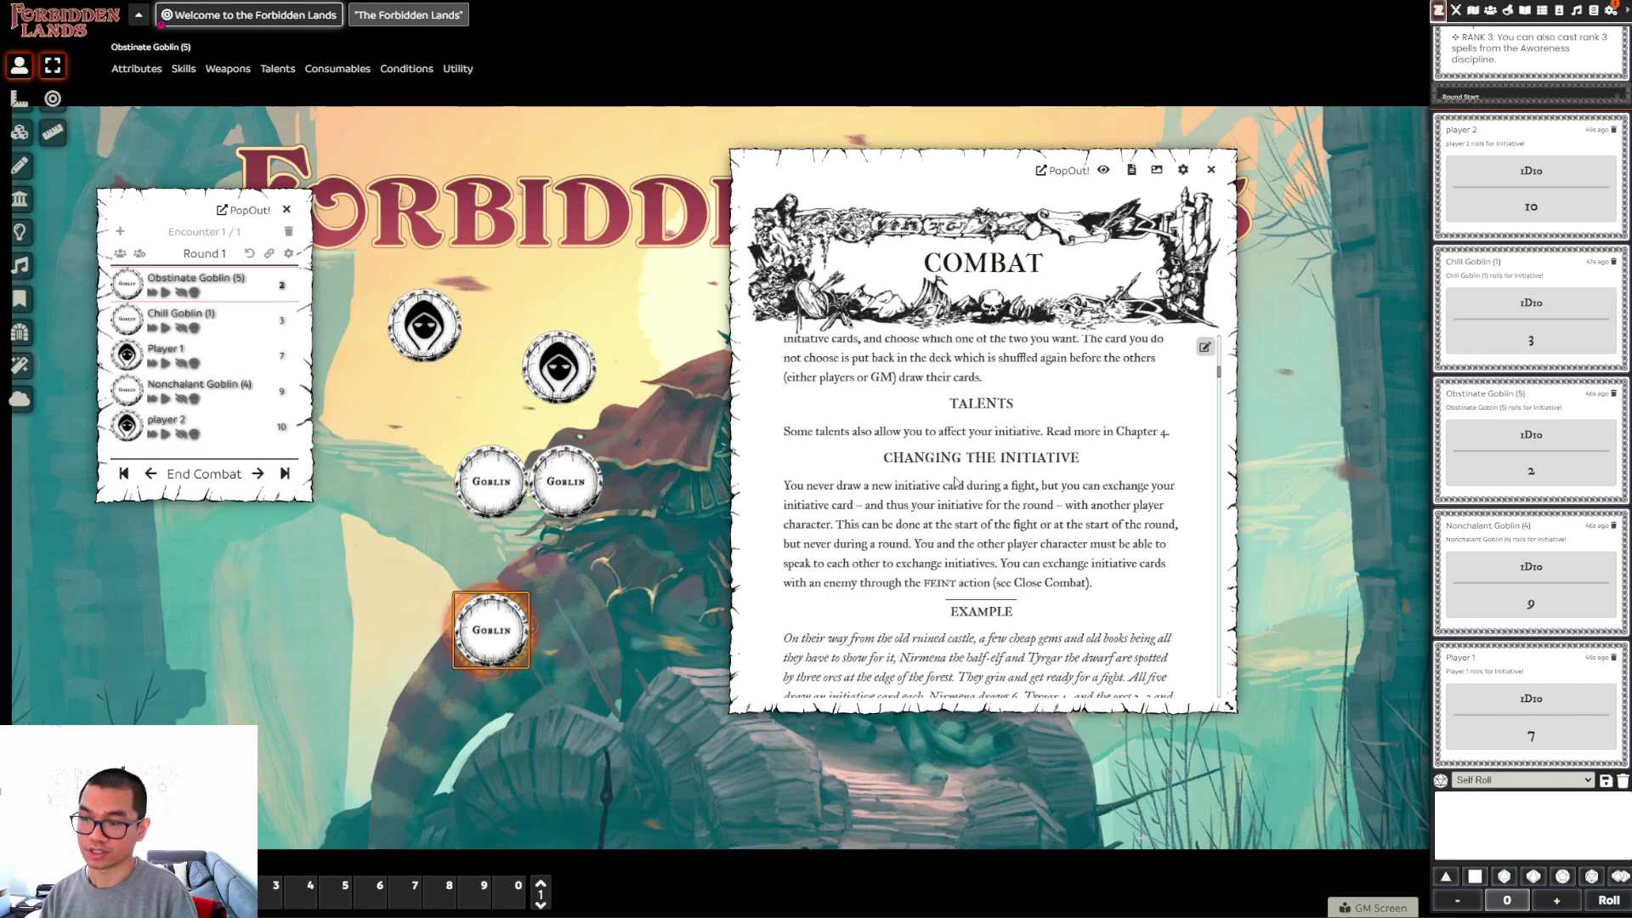
{"action": "scroll", "coordinate": [956, 481], "scroll_direction": "down", "scroll_amount": 4}
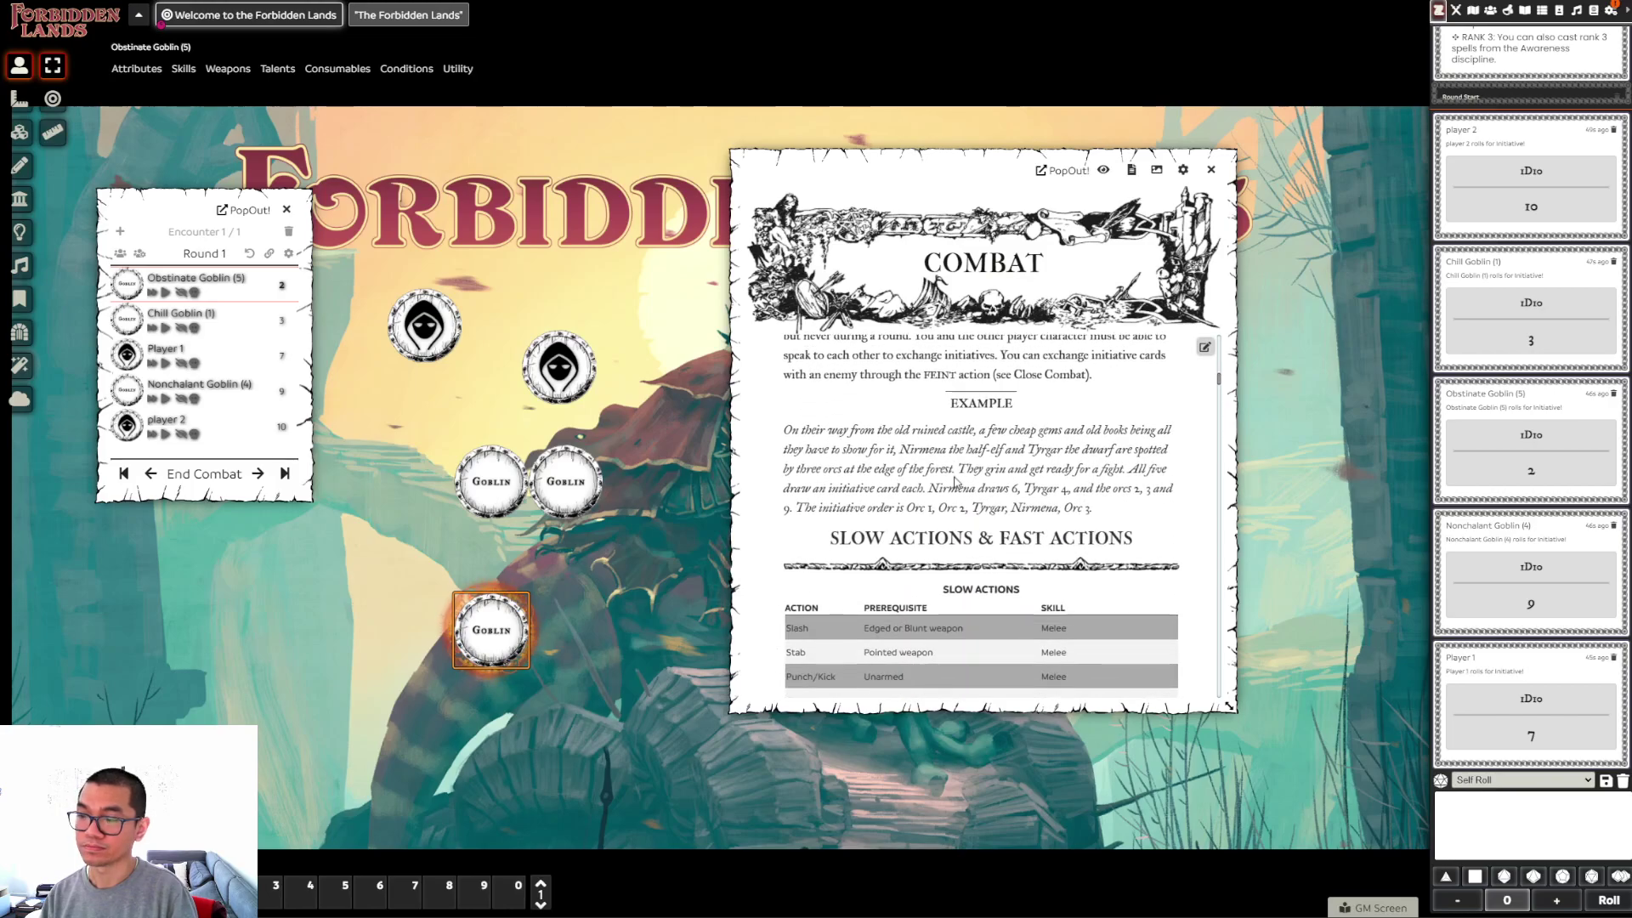
{"action": "scroll", "coordinate": [955, 478], "scroll_direction": "down", "scroll_amount": 1}
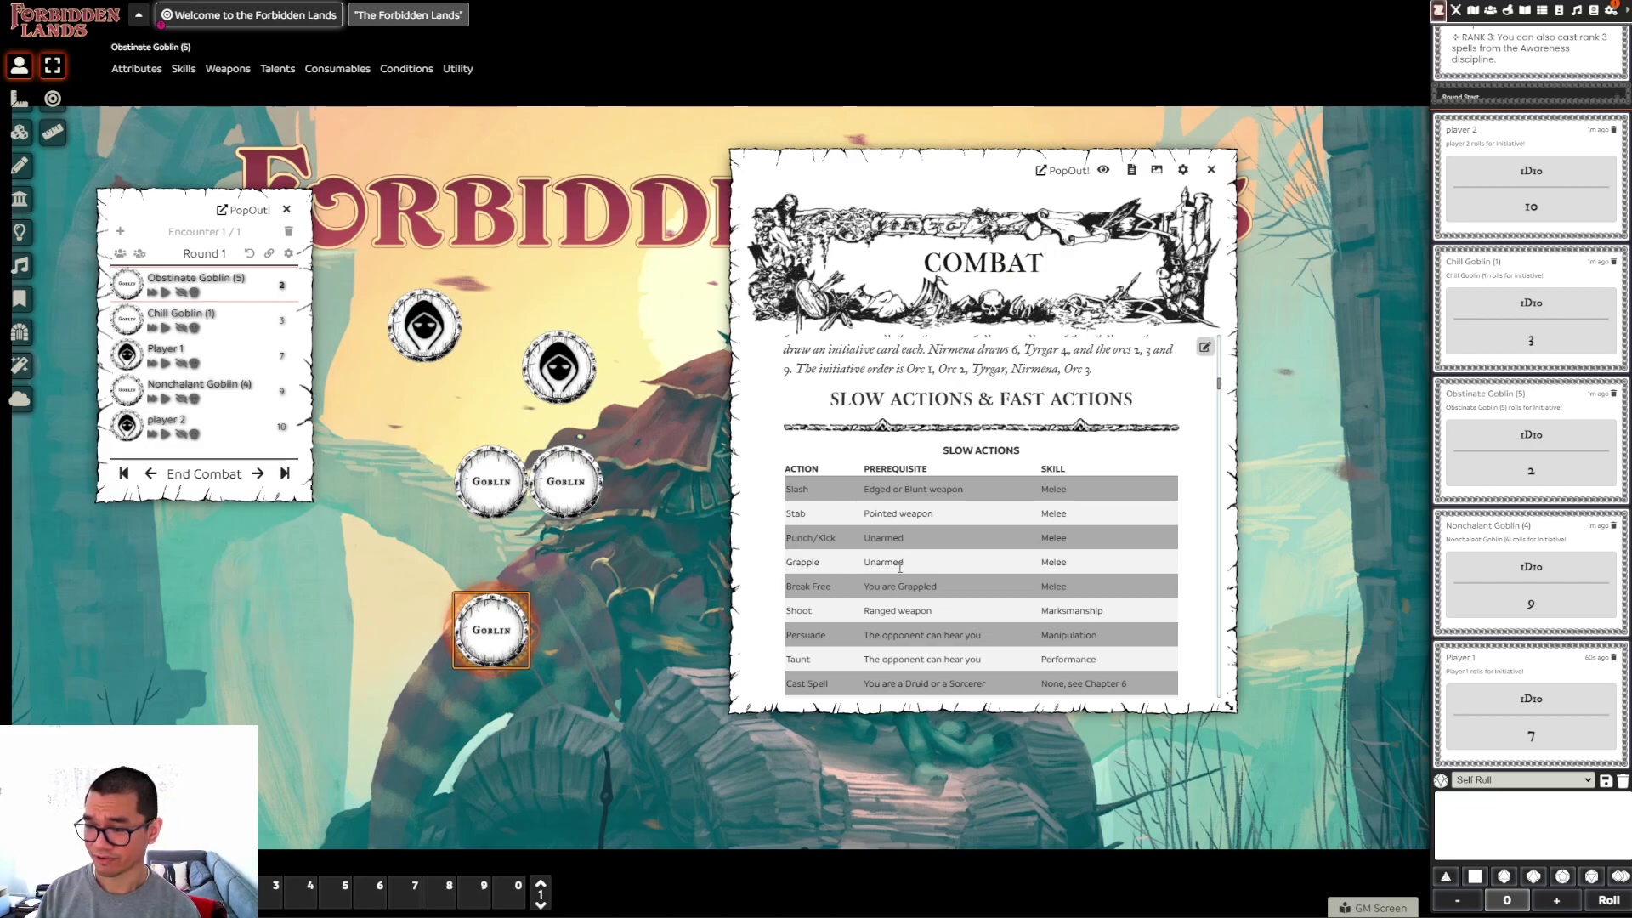
{"action": "scroll", "coordinate": [899, 565], "scroll_direction": "down", "scroll_amount": 1}
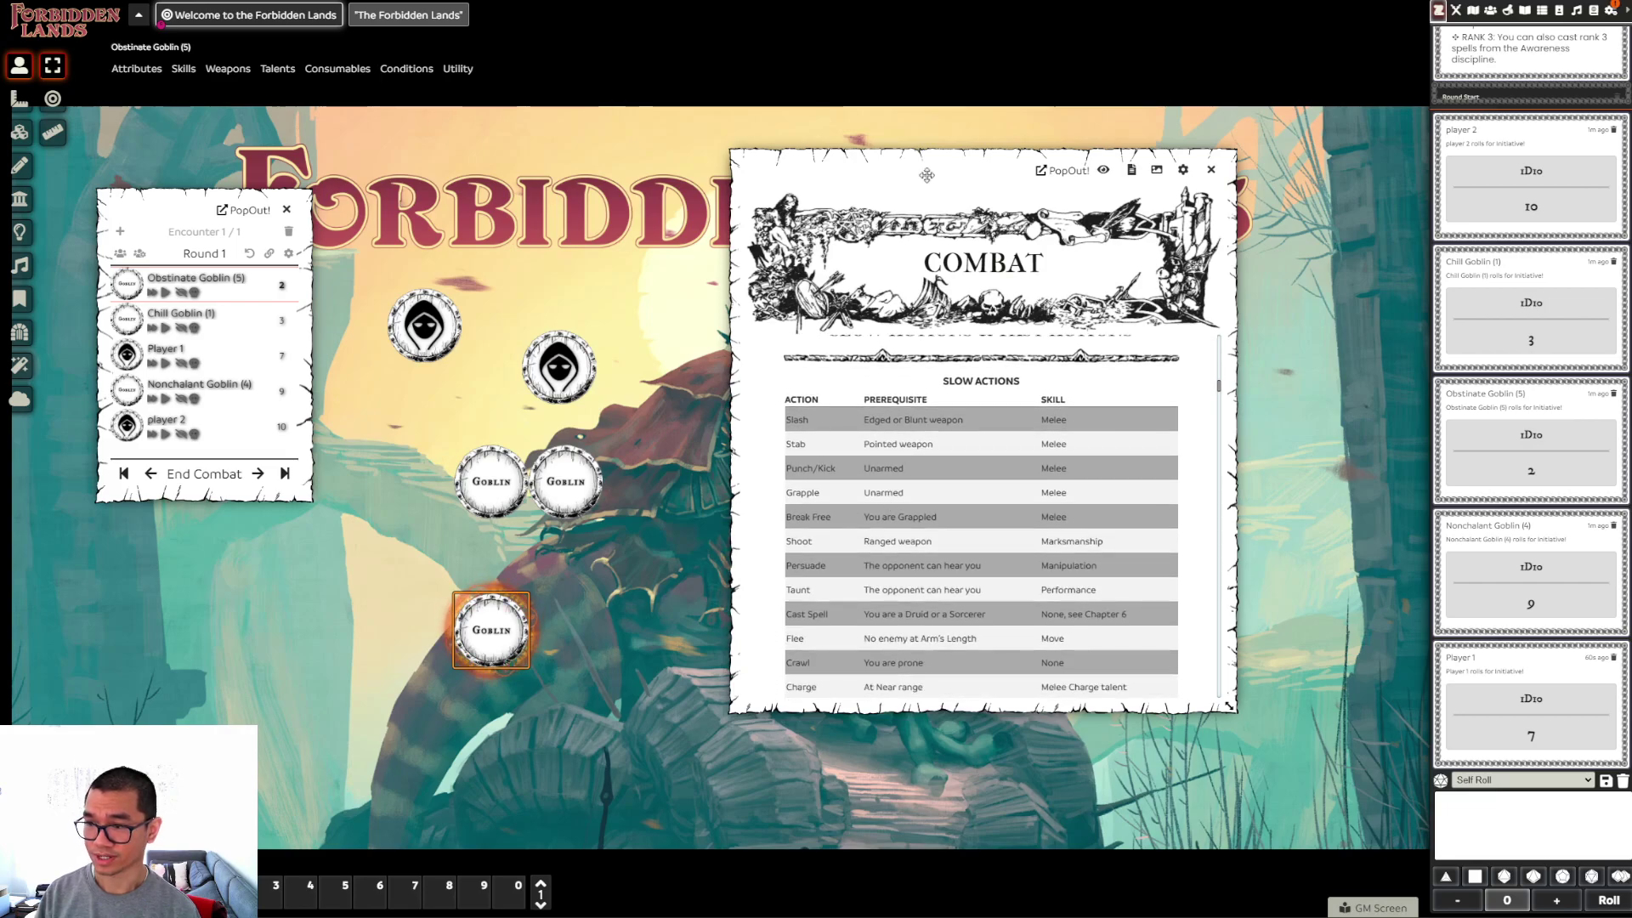
Raise and enlarge the Combat journal window to view the Slow Actions and Fast Actions tables together
{"action": "left_click_drag", "start_coordinate": [926, 174], "coordinate": [925, 65]}
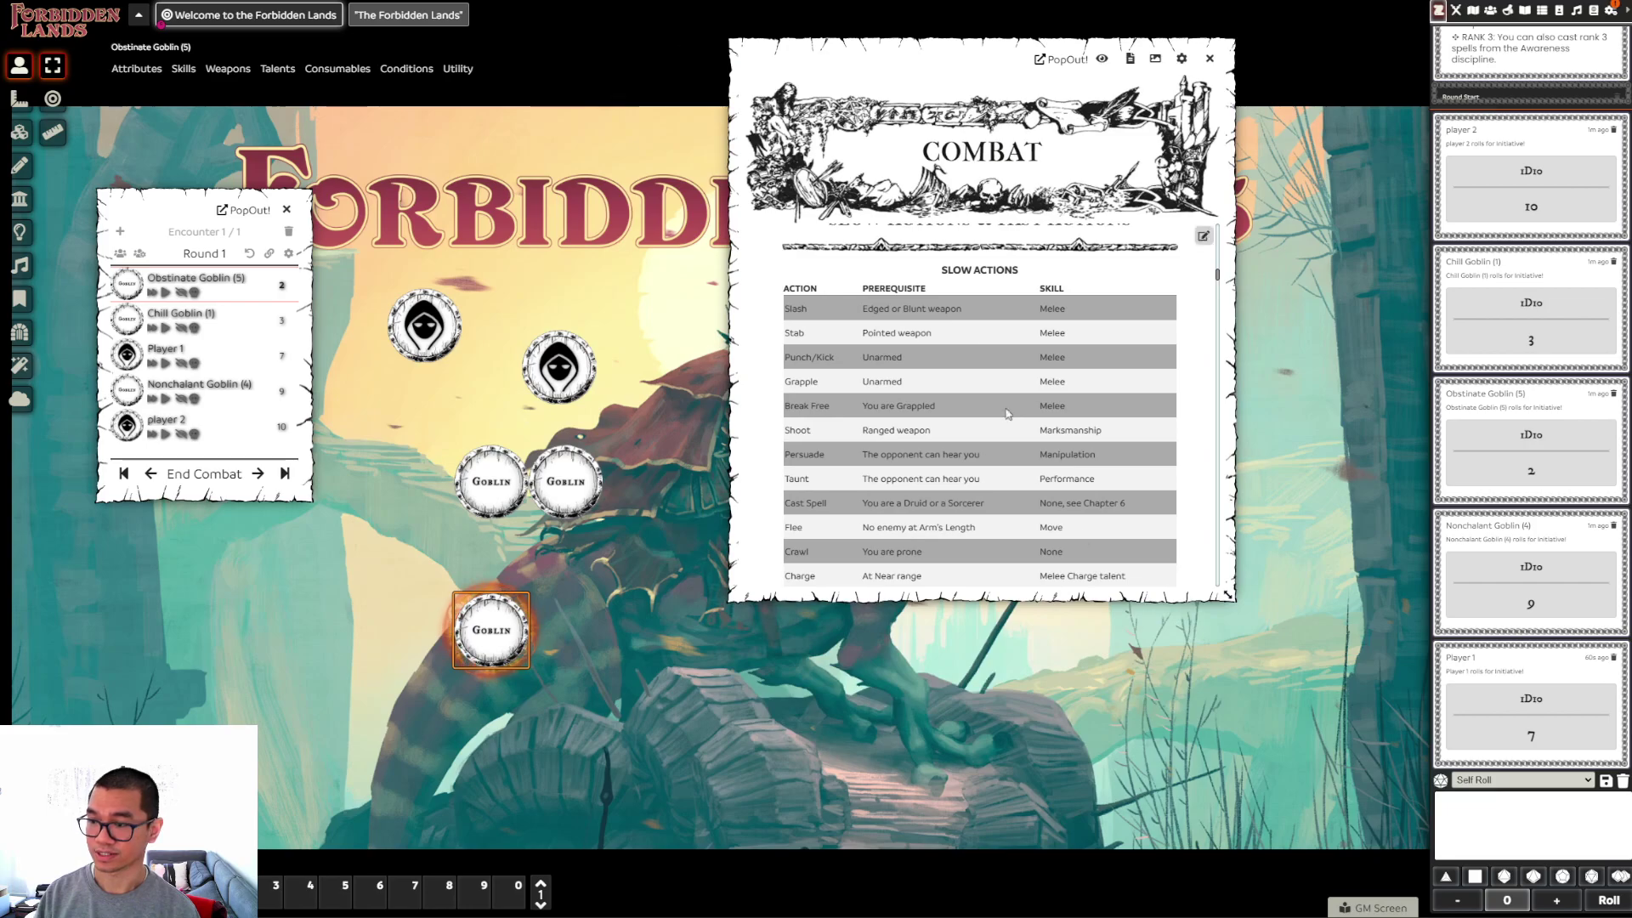
{"action": "mouse_move", "coordinate": [1229, 597]}
{"action": "left_mouse_down"}
{"action": "mouse_move", "coordinate": [1347, 791]}
{"action": "mouse_move", "coordinate": [1361, 858]}
{"action": "left_mouse_up"}
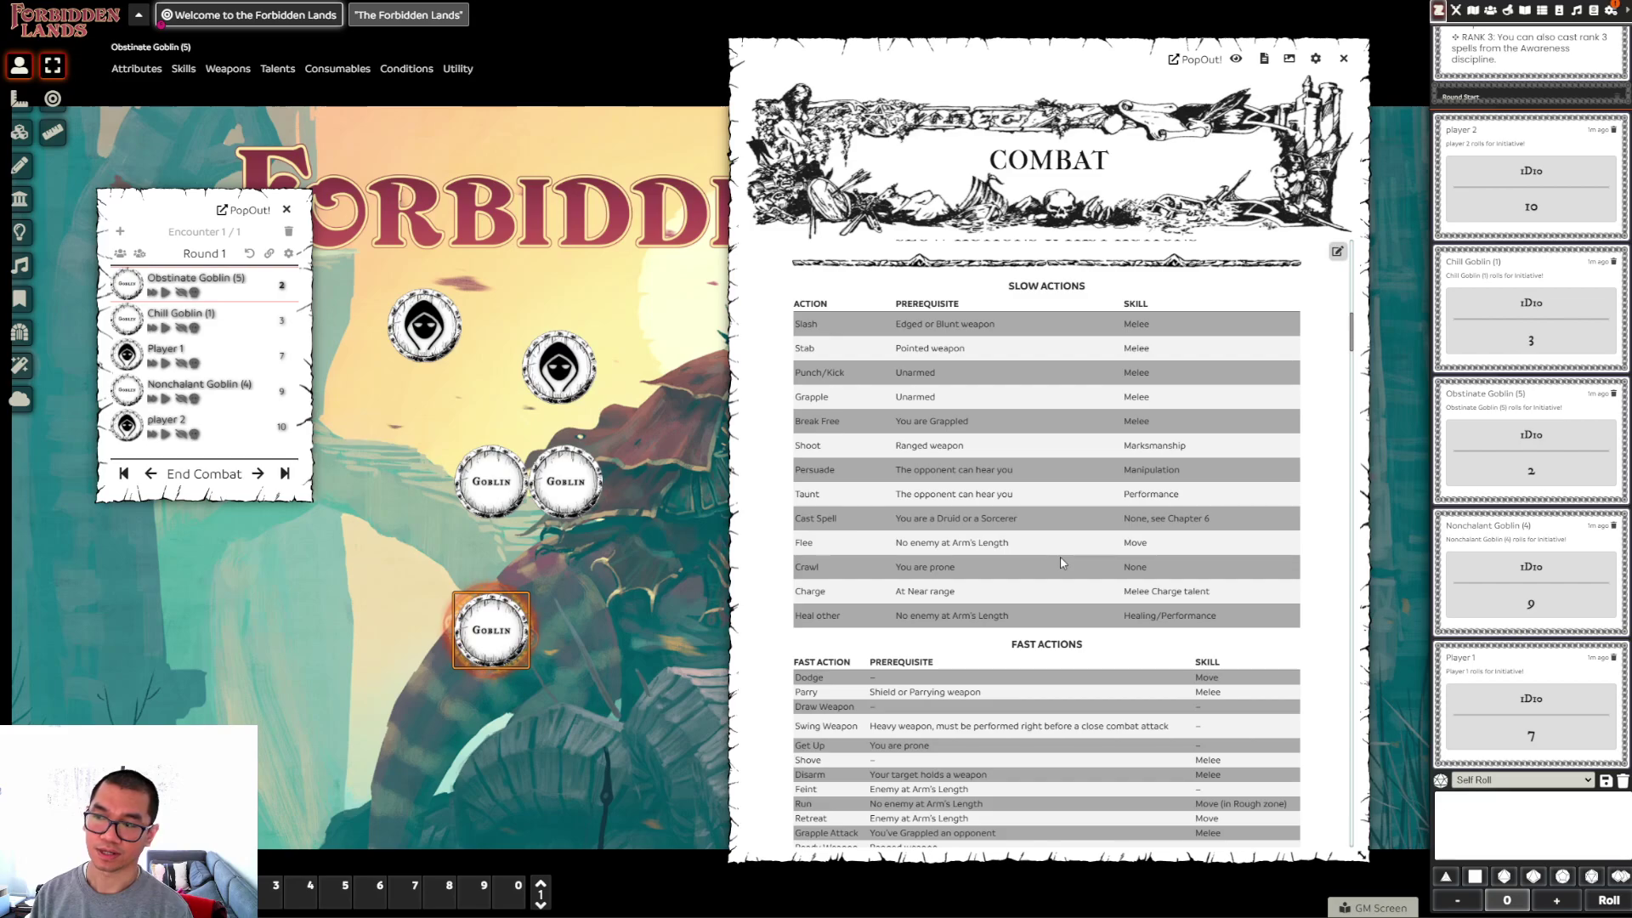
{"action": "scroll", "coordinate": [1060, 559], "scroll_direction": "down", "scroll_amount": 1}
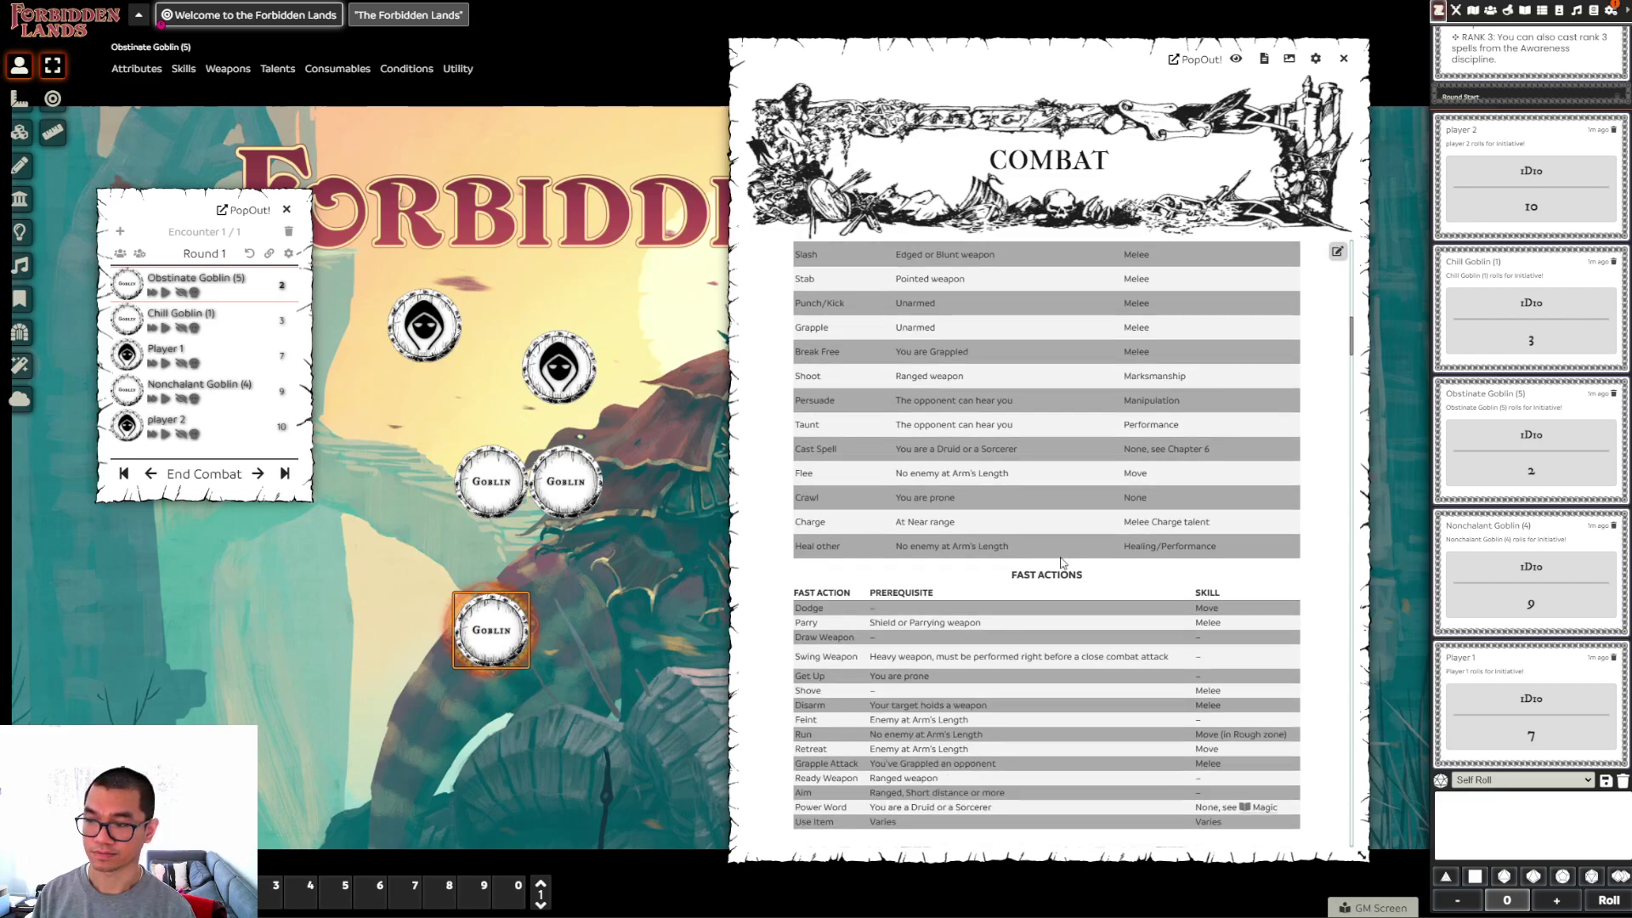
{"action": "scroll", "coordinate": [1043, 588], "scroll_direction": "down", "scroll_amount": 1}
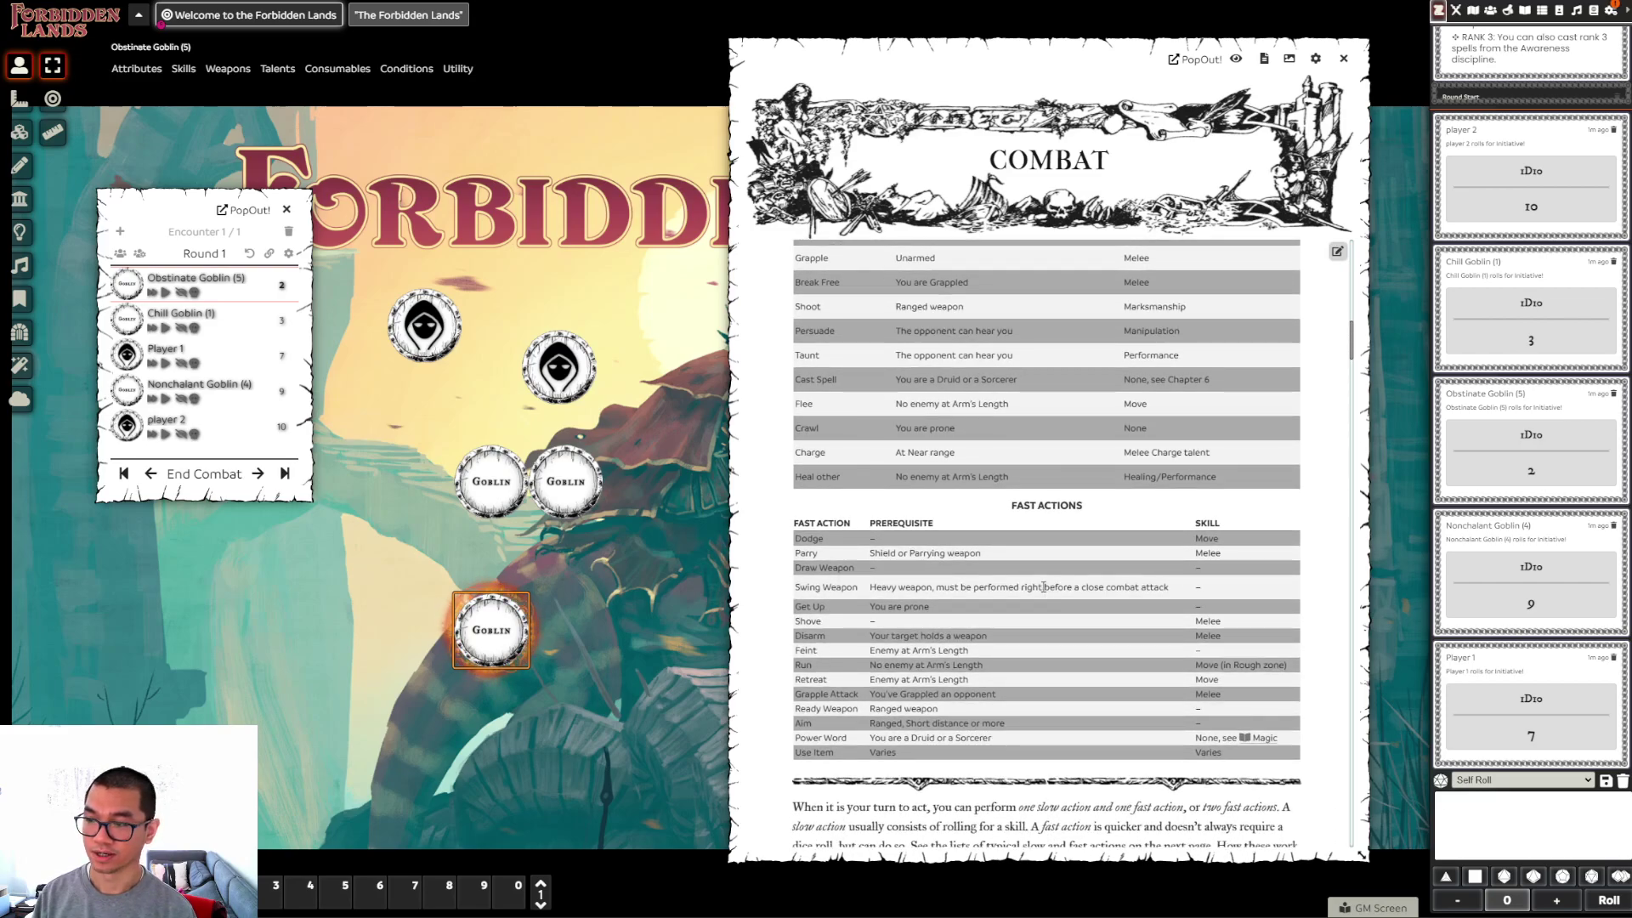
{"action": "scroll", "coordinate": [1043, 589], "scroll_direction": "up", "scroll_amount": 2}
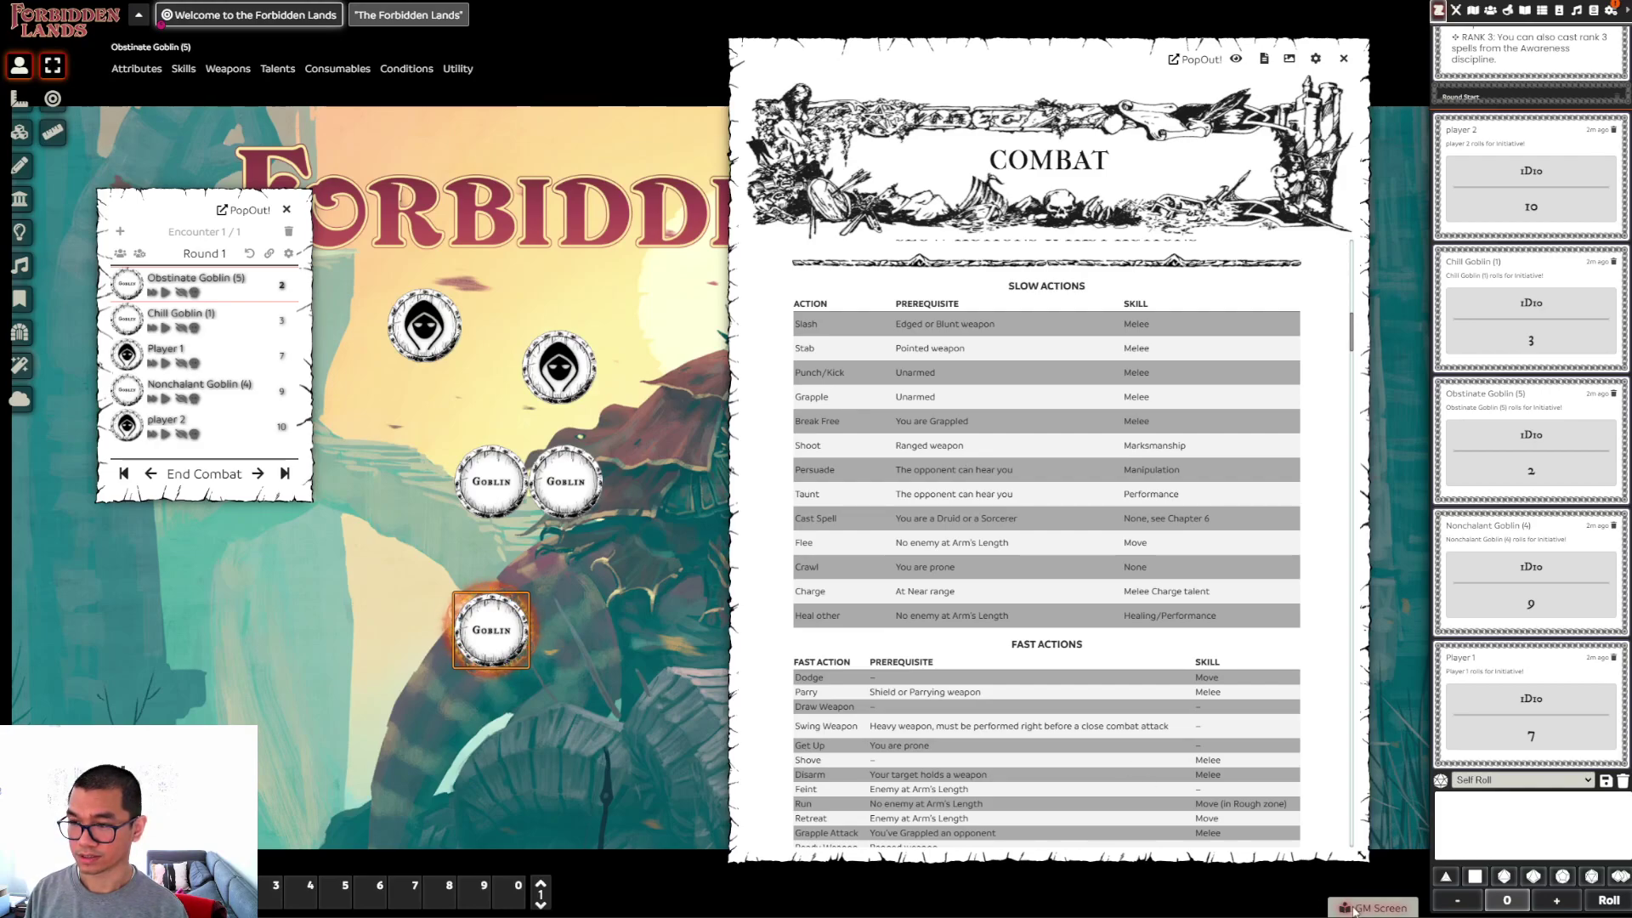
Place the Combat journal entry in the GM screen's first cell at Slow Actions & Fast Actions and close the GM screen
{"action": "left_click", "coordinate": [1353, 907]}
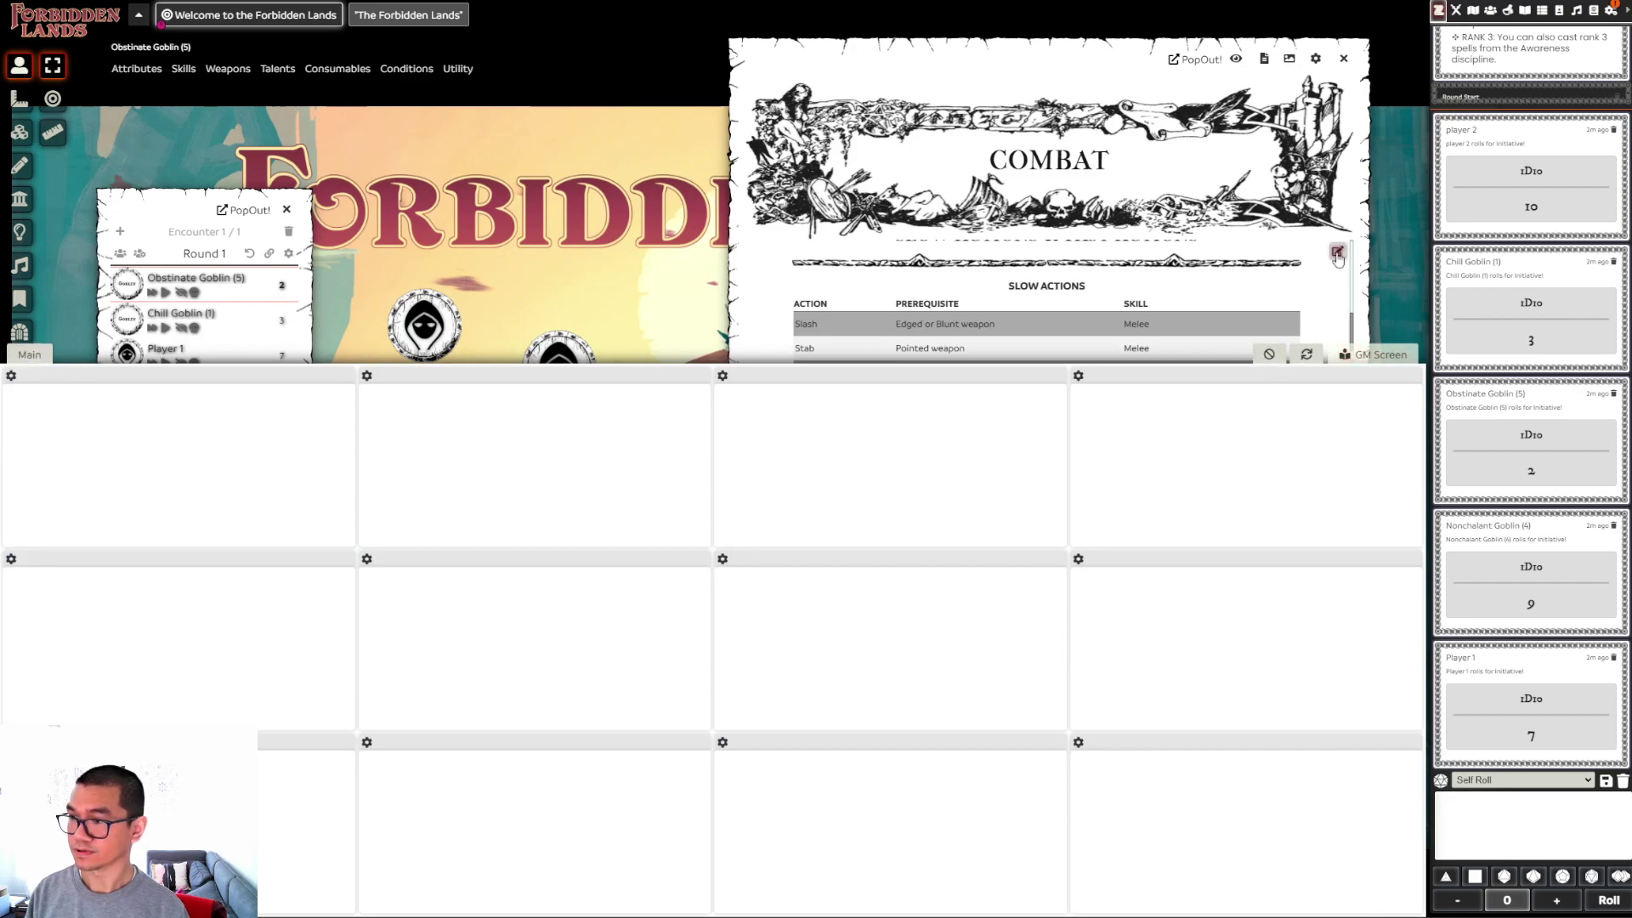
{"action": "left_click", "coordinate": [1526, 12]}
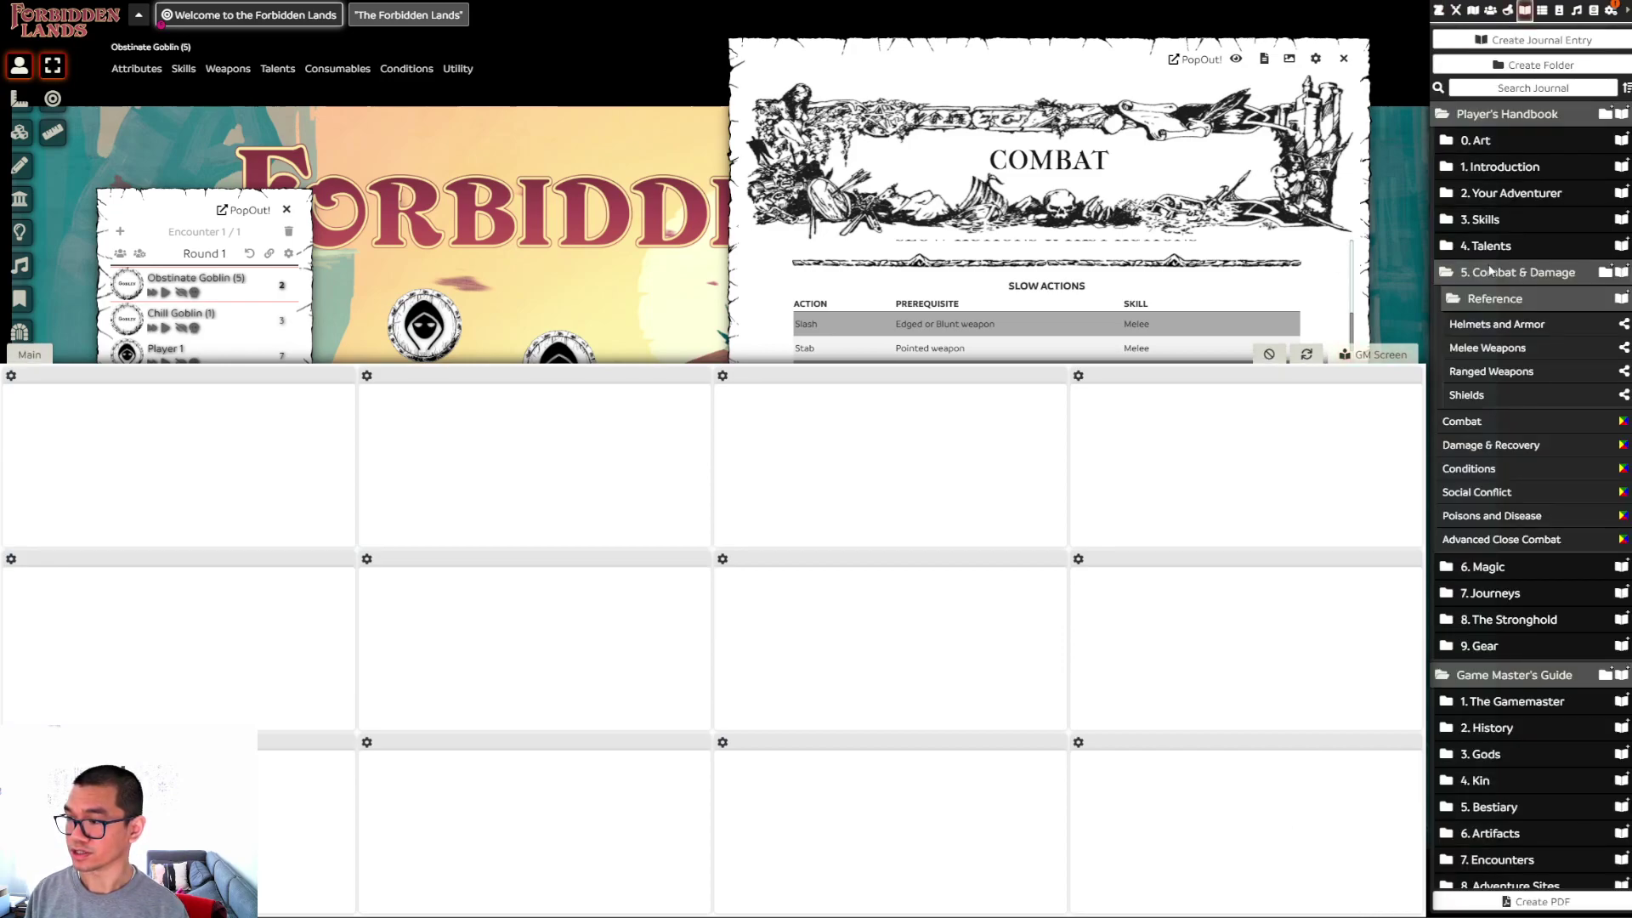
{"action": "left_click_drag", "start_coordinate": [1475, 423], "coordinate": [166, 455]}
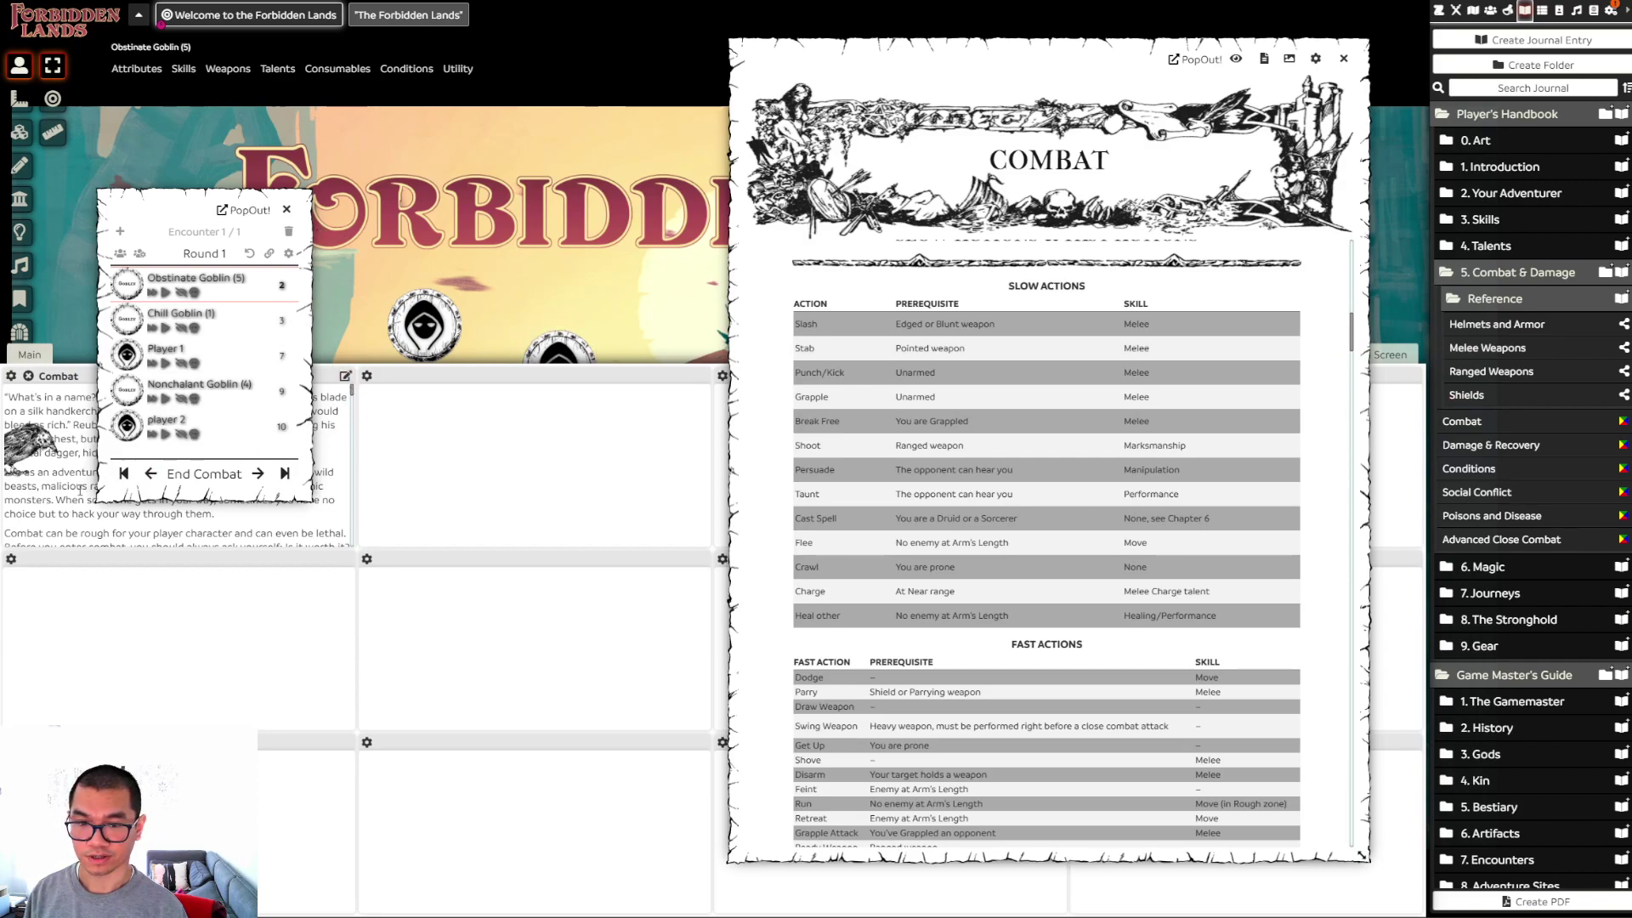
{"action": "scroll", "coordinate": [61, 491], "scroll_direction": "down", "scroll_amount": 6}
{"action": "scroll", "coordinate": [60, 491], "scroll_direction": "down", "scroll_amount": 5}
{"action": "scroll", "coordinate": [60, 497], "scroll_direction": "up", "scroll_amount": 1}
{"action": "scroll", "coordinate": [54, 481], "scroll_direction": "up", "scroll_amount": 1}
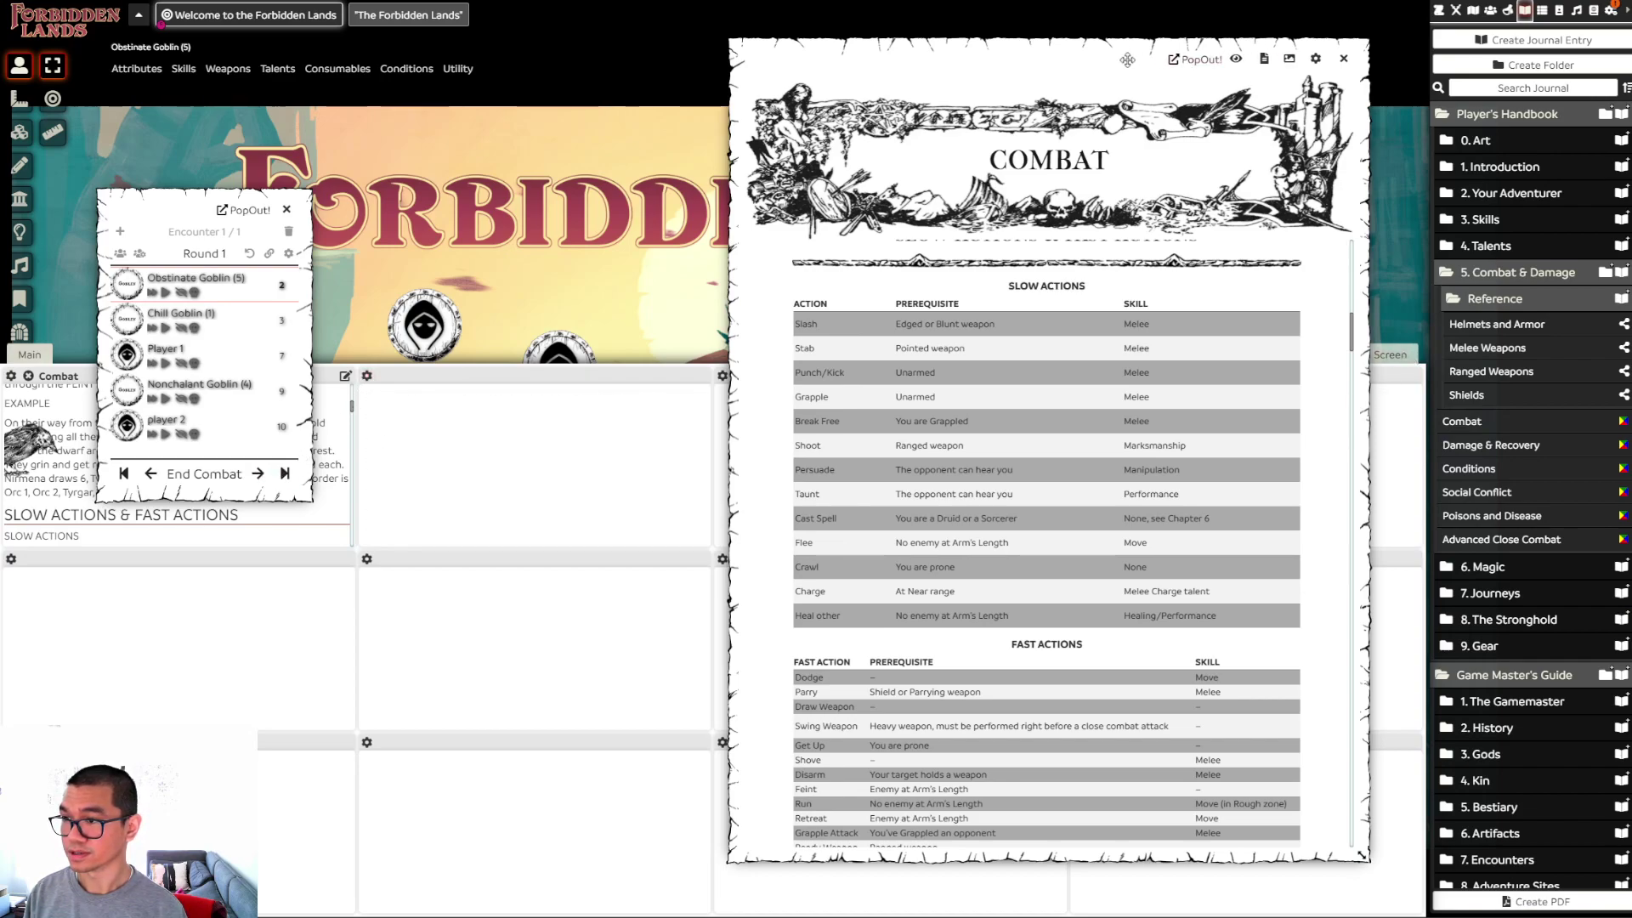
{"action": "left_click_drag", "start_coordinate": [1115, 57], "coordinate": [927, 57]}
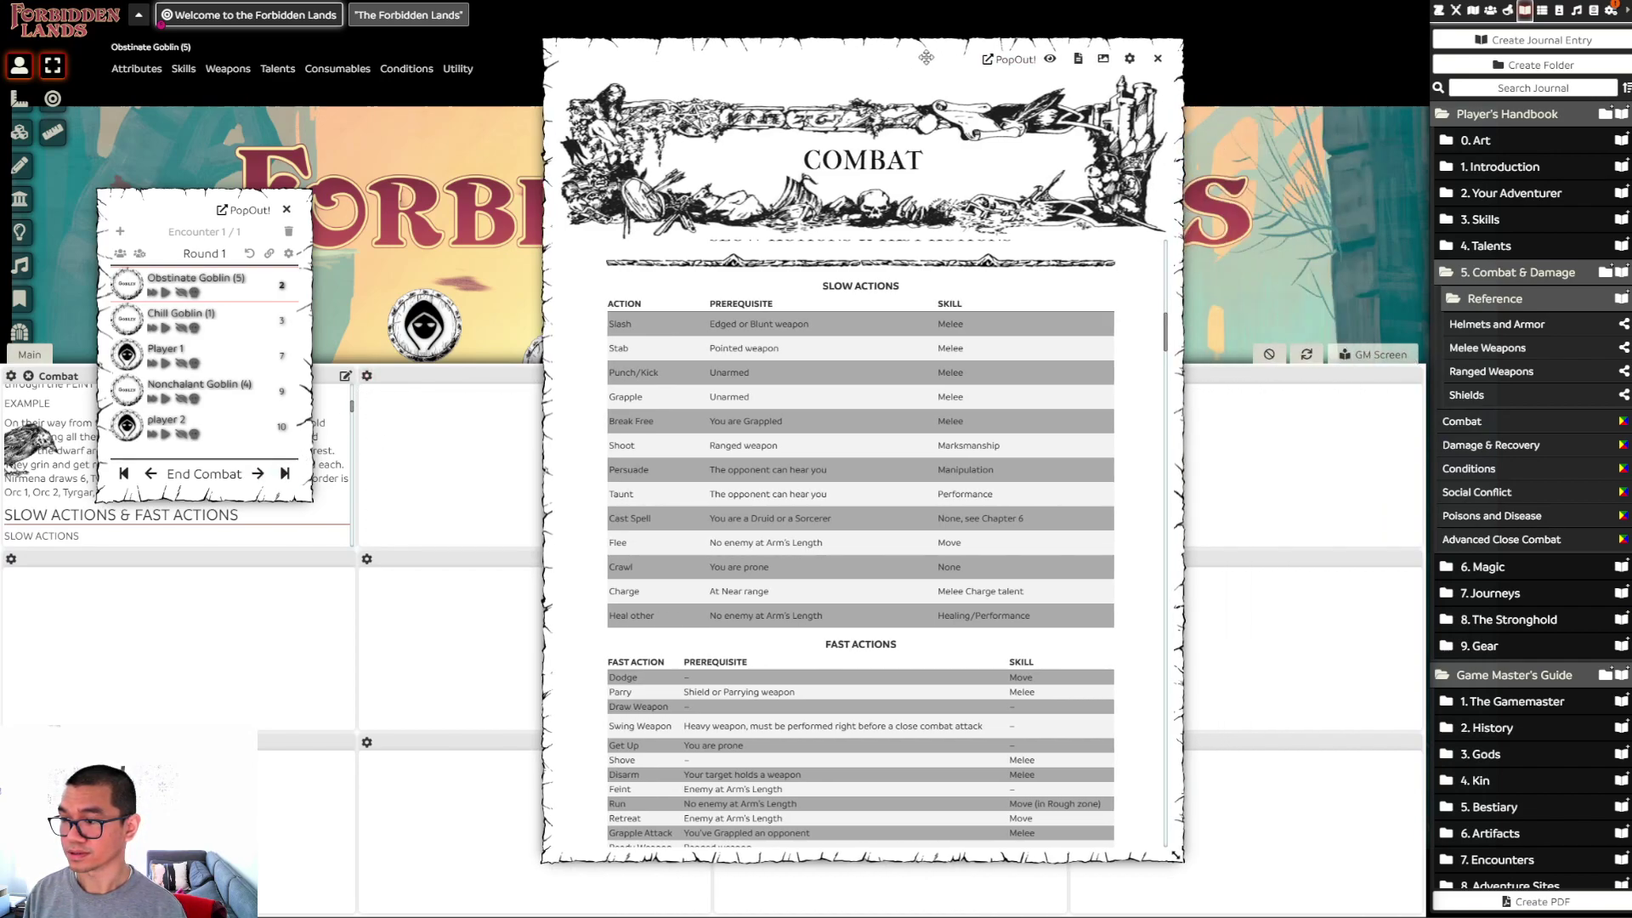
{"action": "left_click", "coordinate": [1347, 357]}
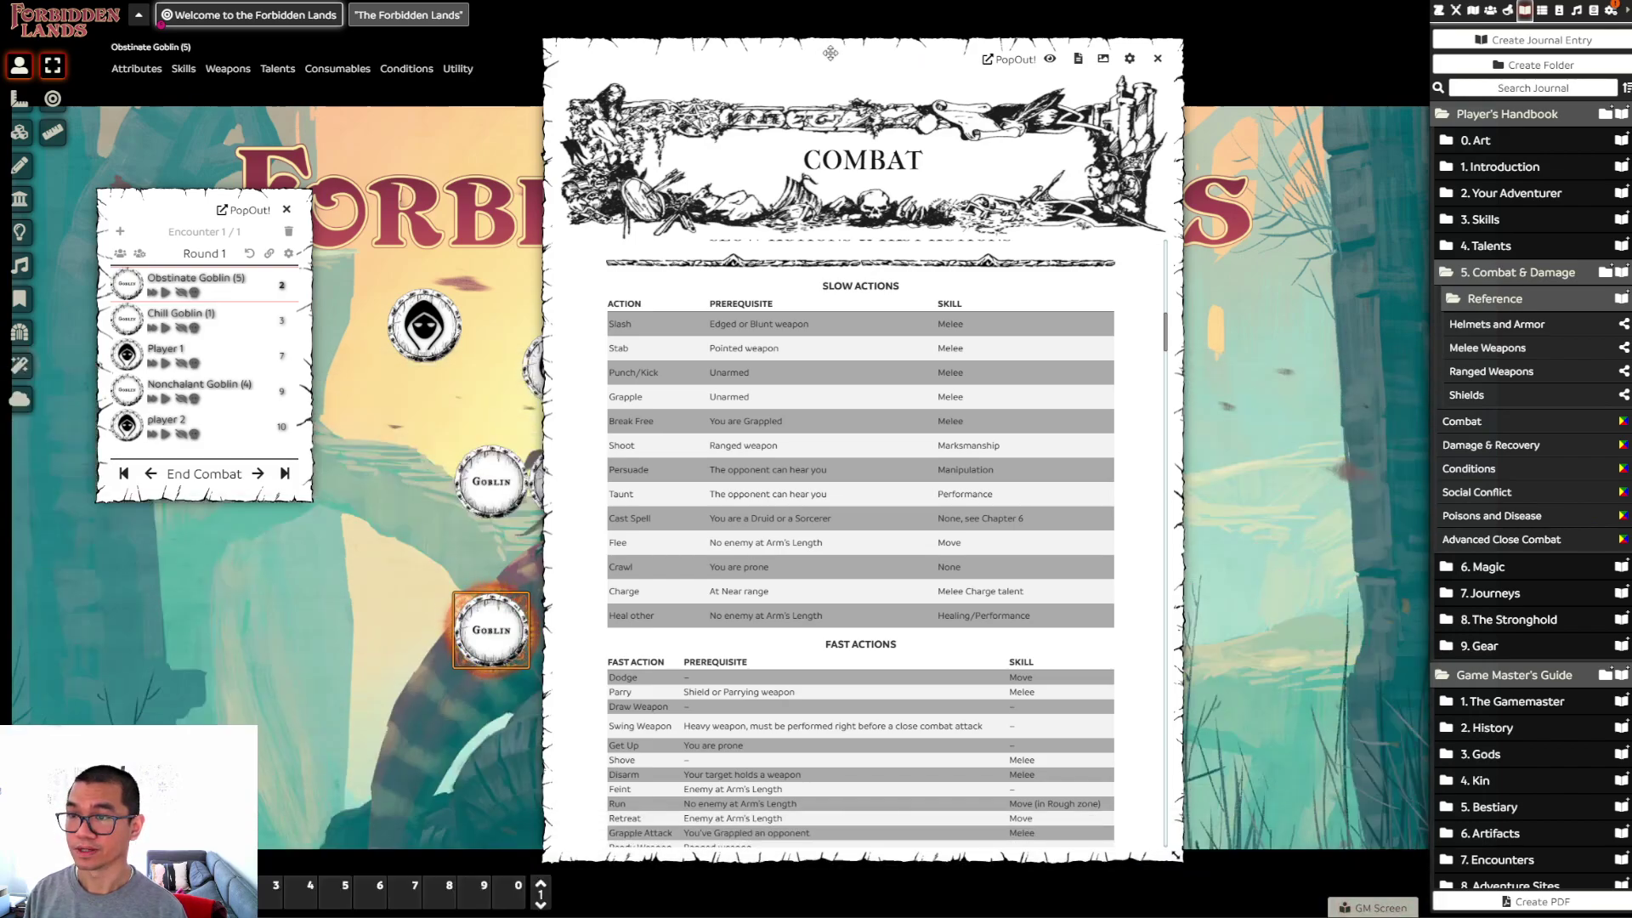
Move the Combat journal window clear of the tokens and examine the Slow Actions and Fast Actions tables and the rules on acting
{"action": "left_click_drag", "start_coordinate": [833, 51], "coordinate": [1035, 36]}
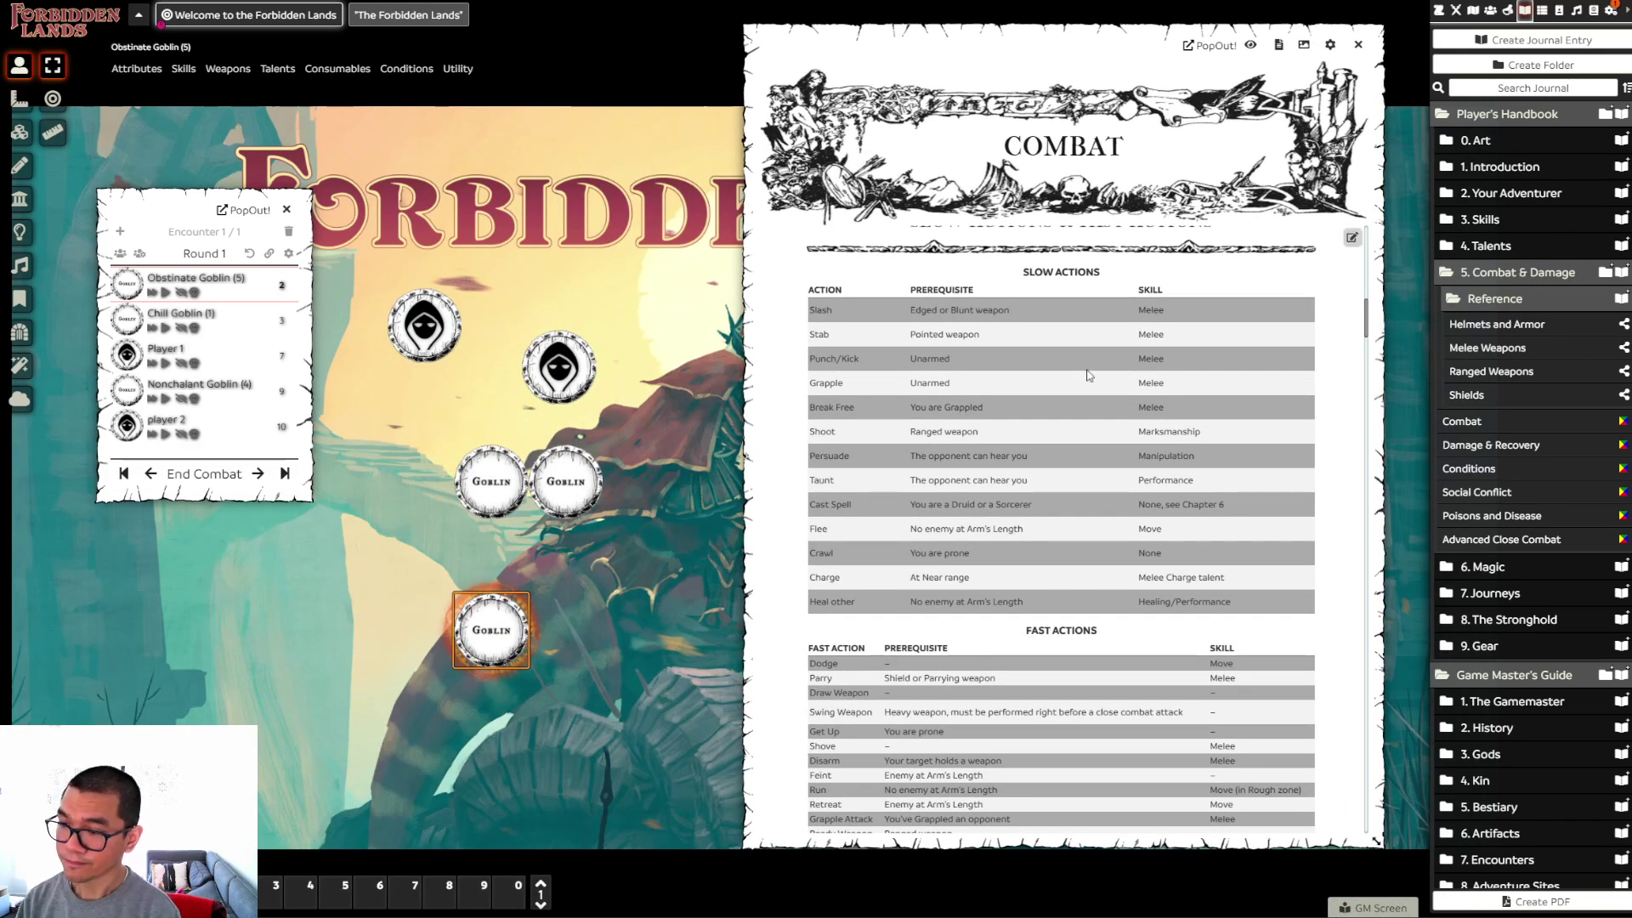
{"action": "scroll", "coordinate": [1024, 436], "scroll_direction": "down", "scroll_amount": 1}
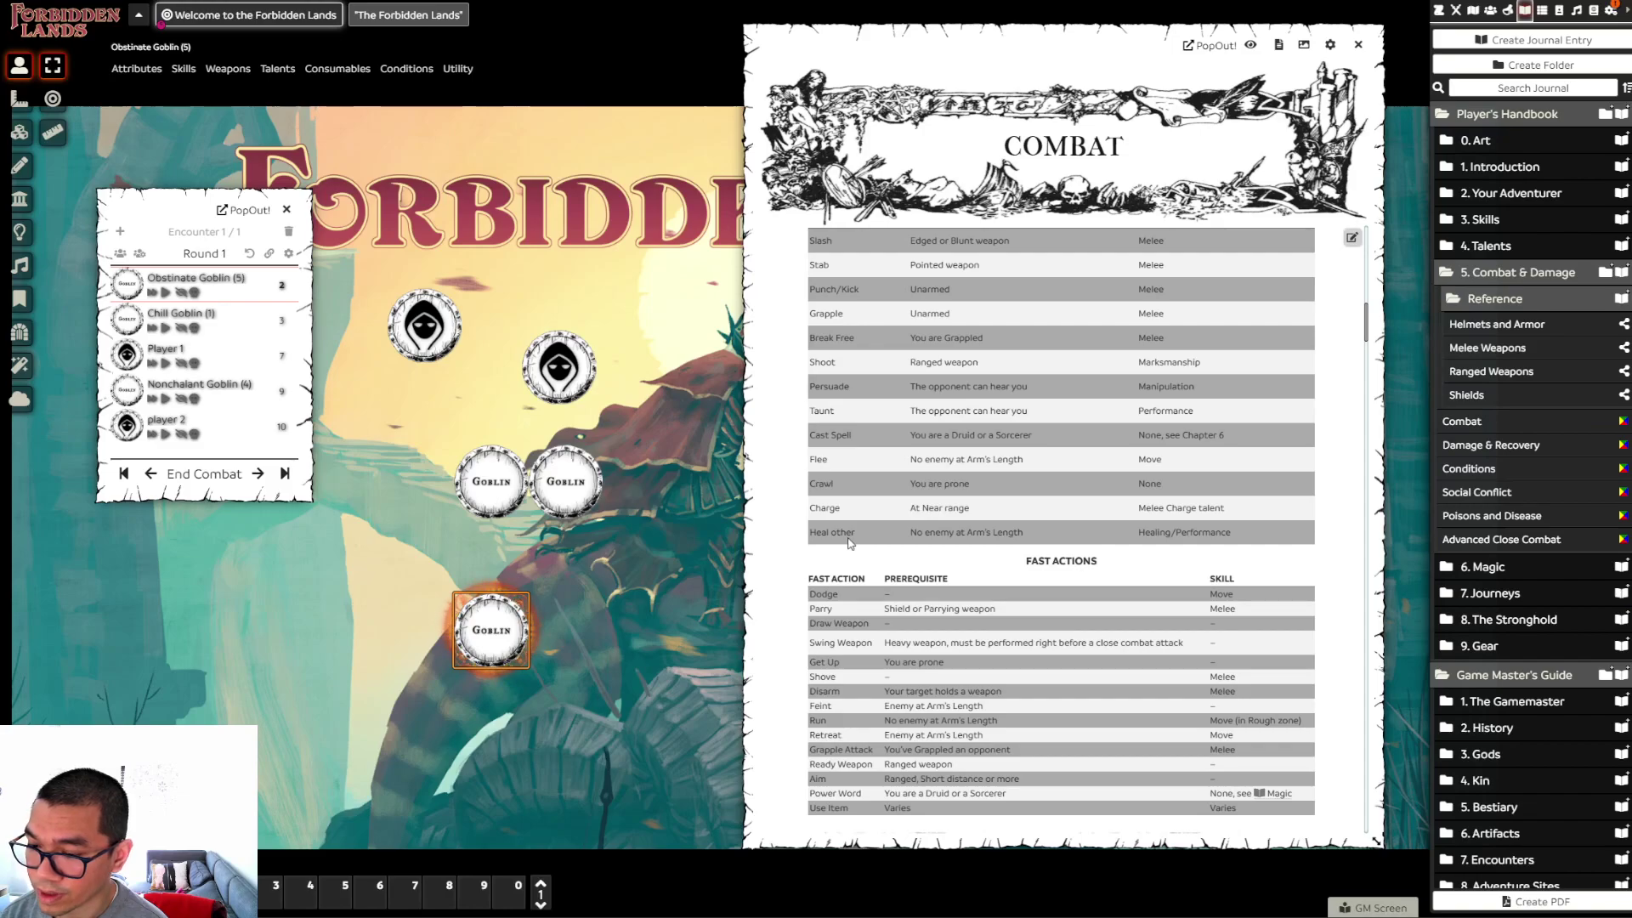
{"action": "scroll", "coordinate": [1047, 541], "scroll_direction": "down", "scroll_amount": 1}
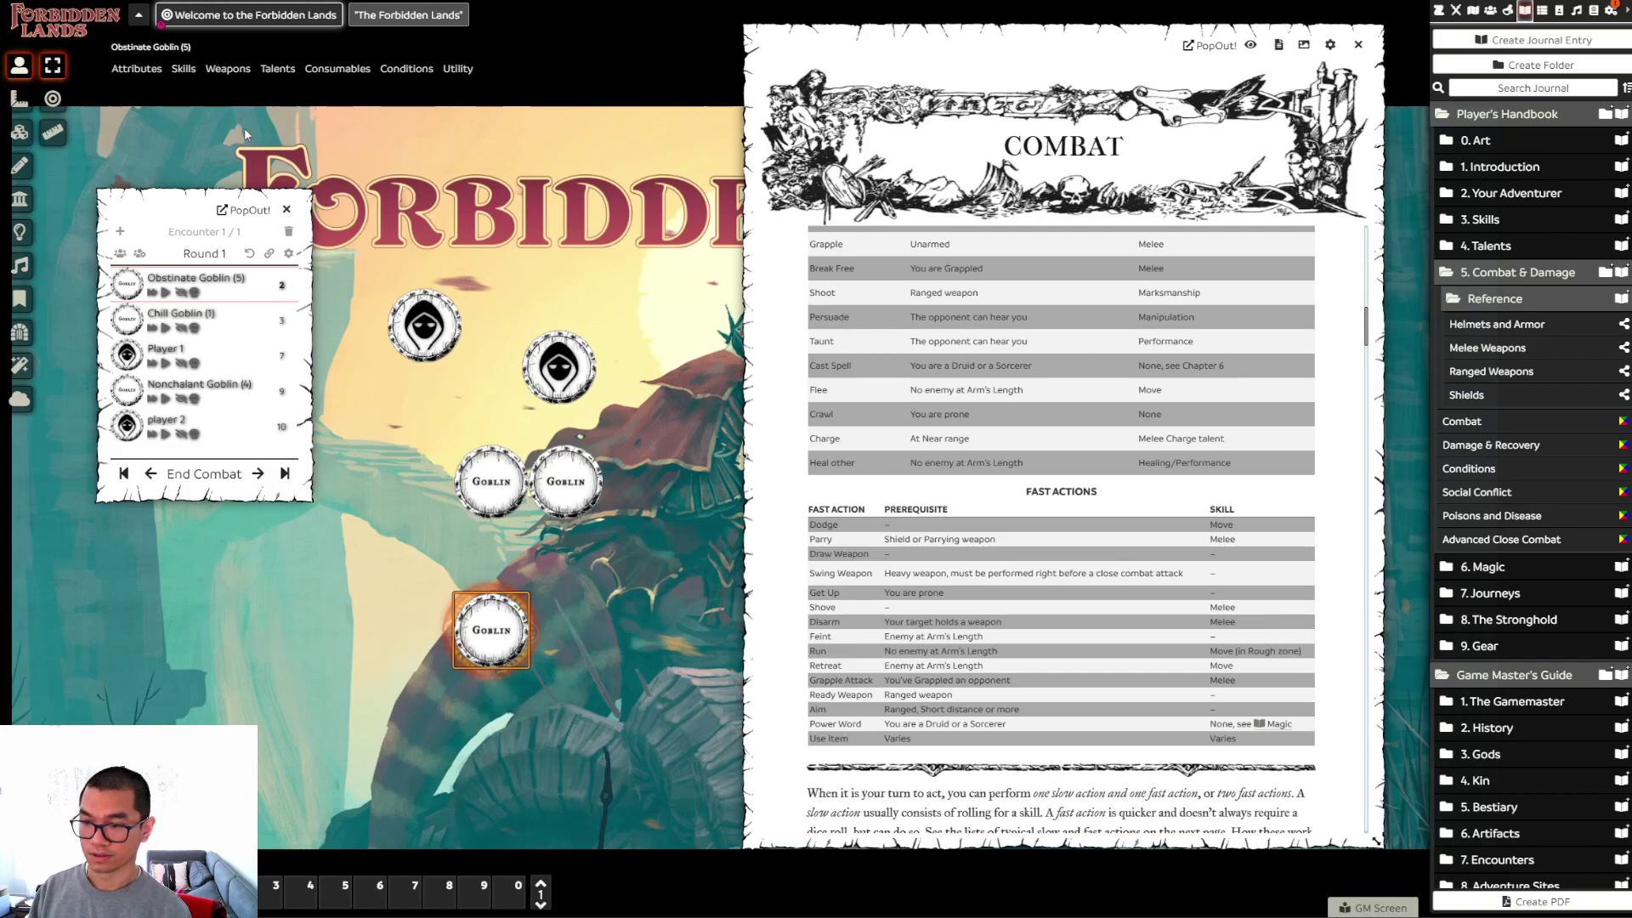
{"action": "scroll", "coordinate": [864, 653], "scroll_direction": "down", "scroll_amount": 3}
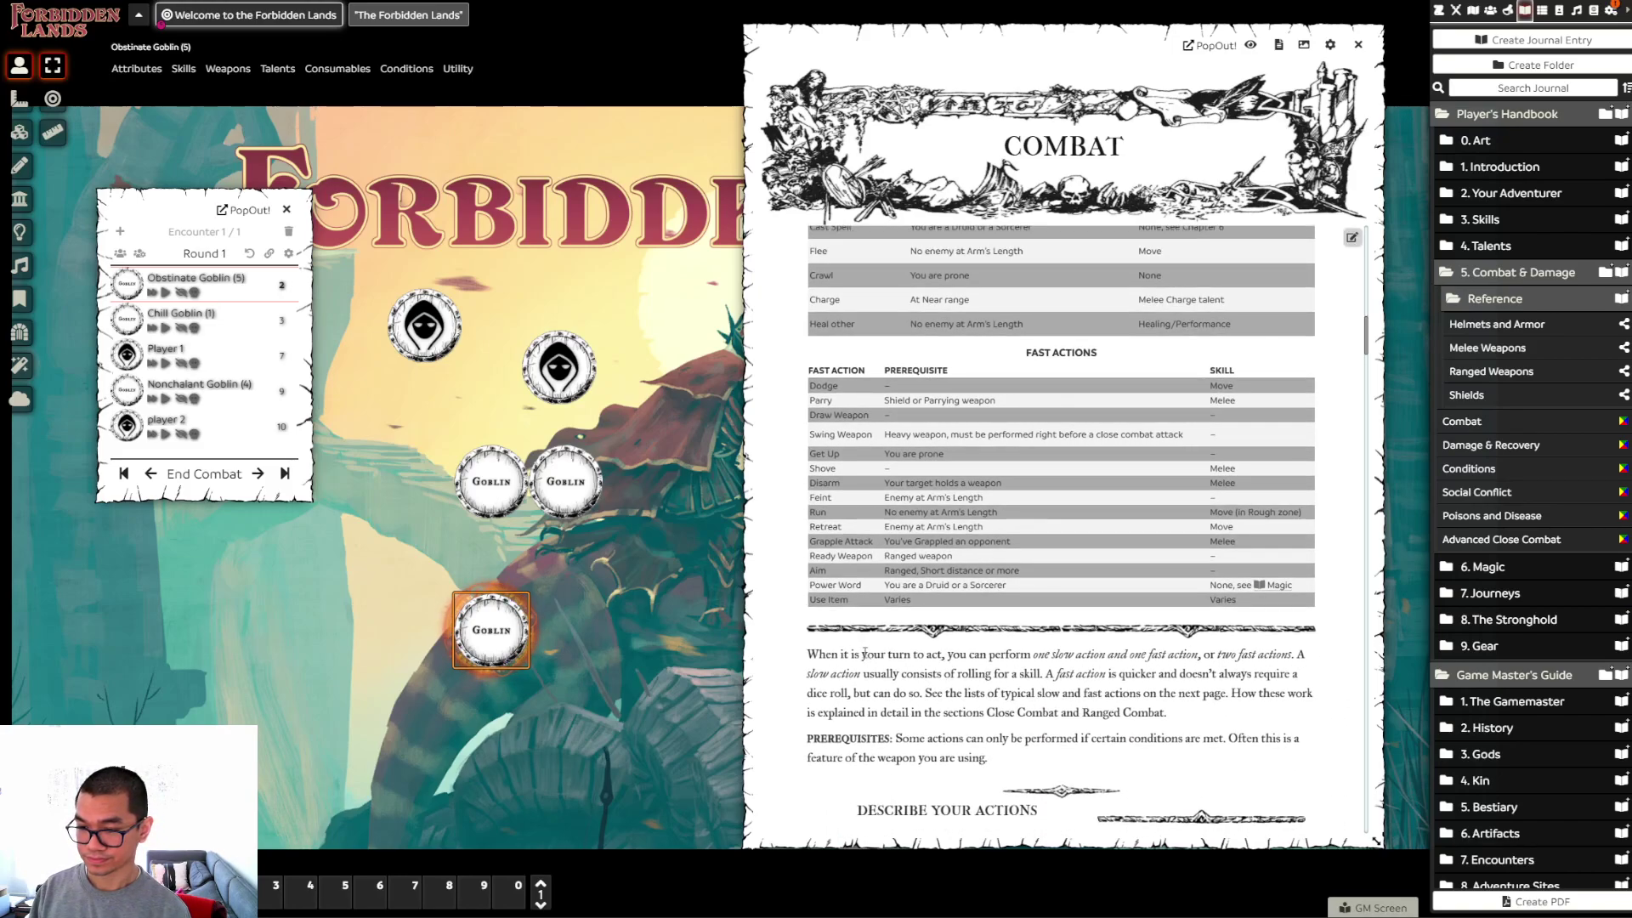
{"action": "scroll", "coordinate": [865, 652], "scroll_direction": "down", "scroll_amount": 5}
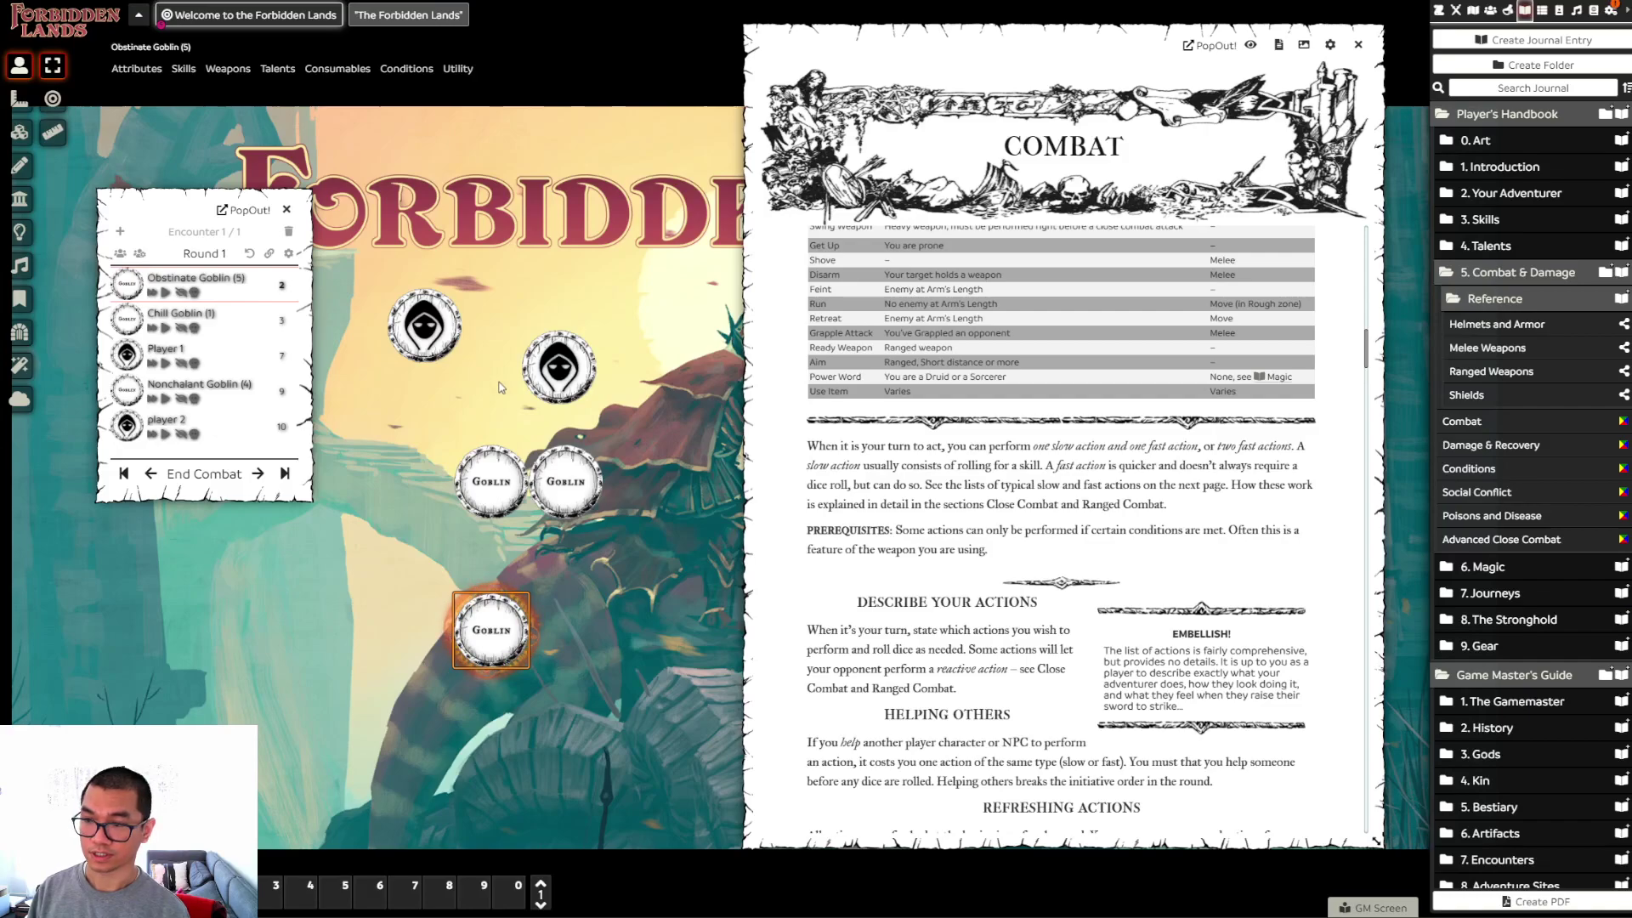
{"action": "scroll", "coordinate": [937, 505], "scroll_direction": "up", "scroll_amount": 8}
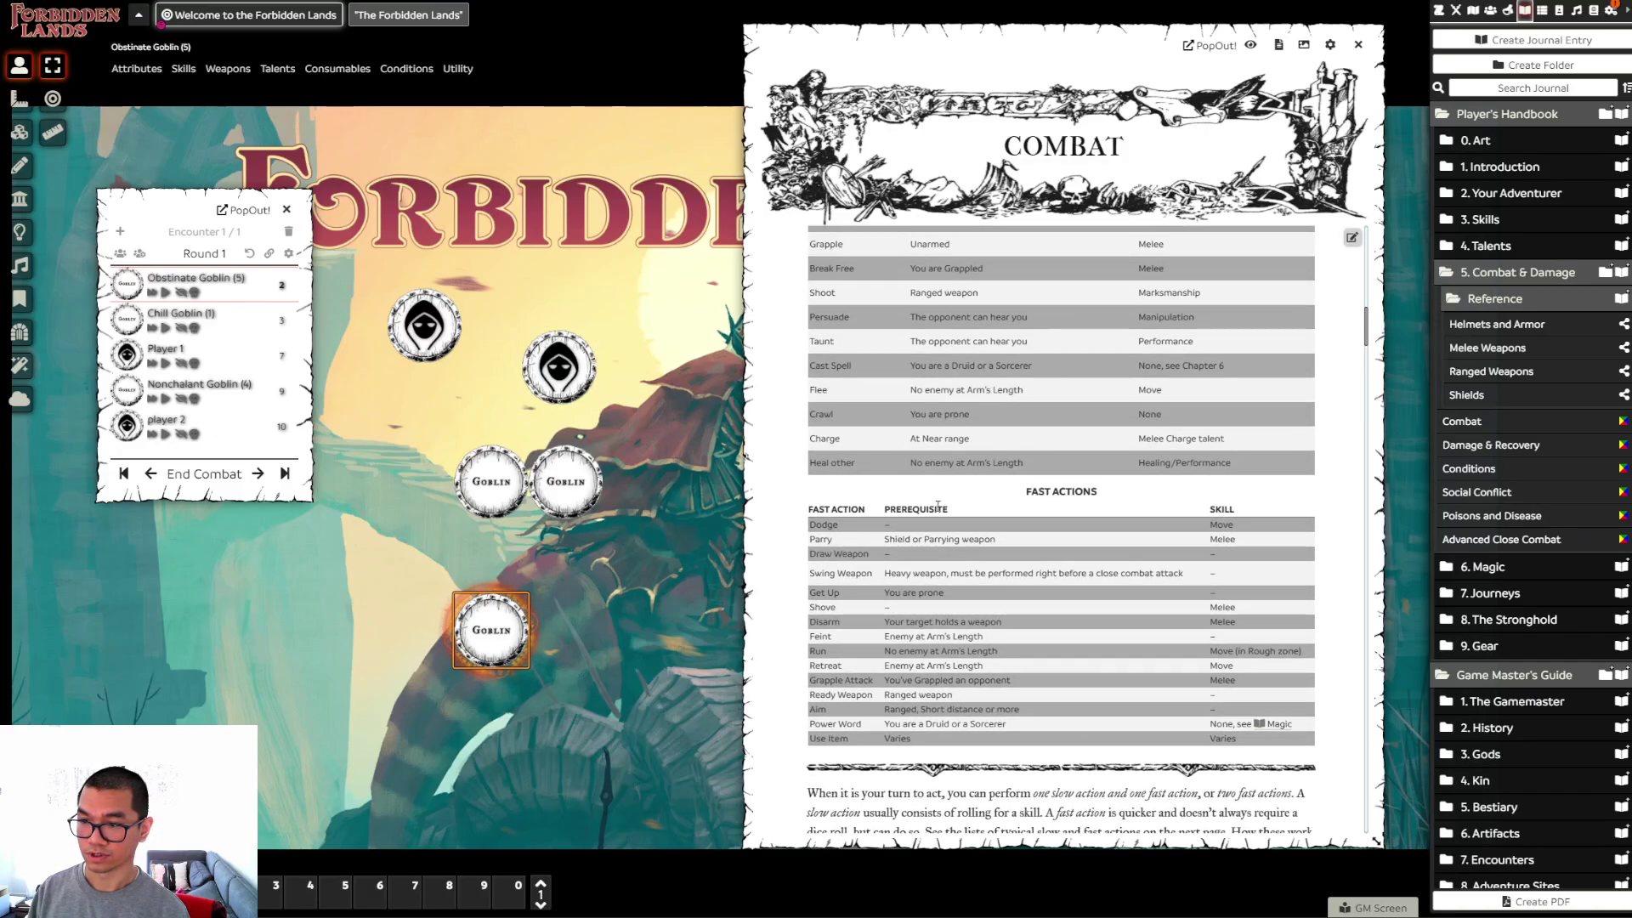
{"action": "scroll", "coordinate": [937, 504], "scroll_direction": "up", "scroll_amount": 2}
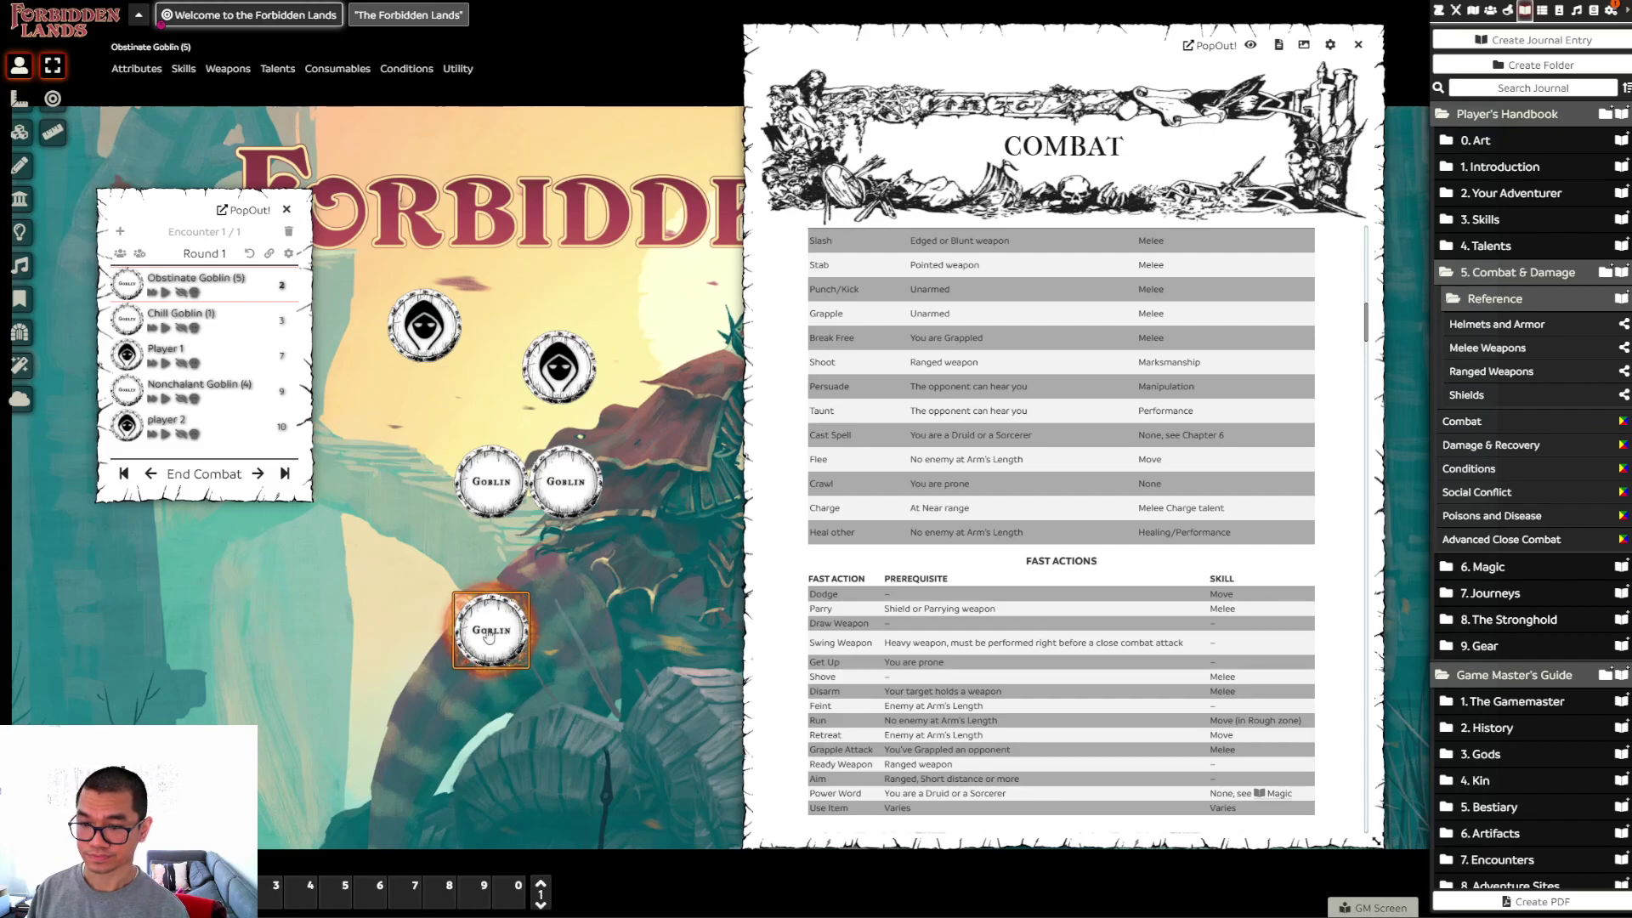
Move the Obstinate Goblin (5) token directly below Player 1's token and check Player 1's character sheet
{"action": "left_click_drag", "start_coordinate": [488, 629], "coordinate": [408, 430]}
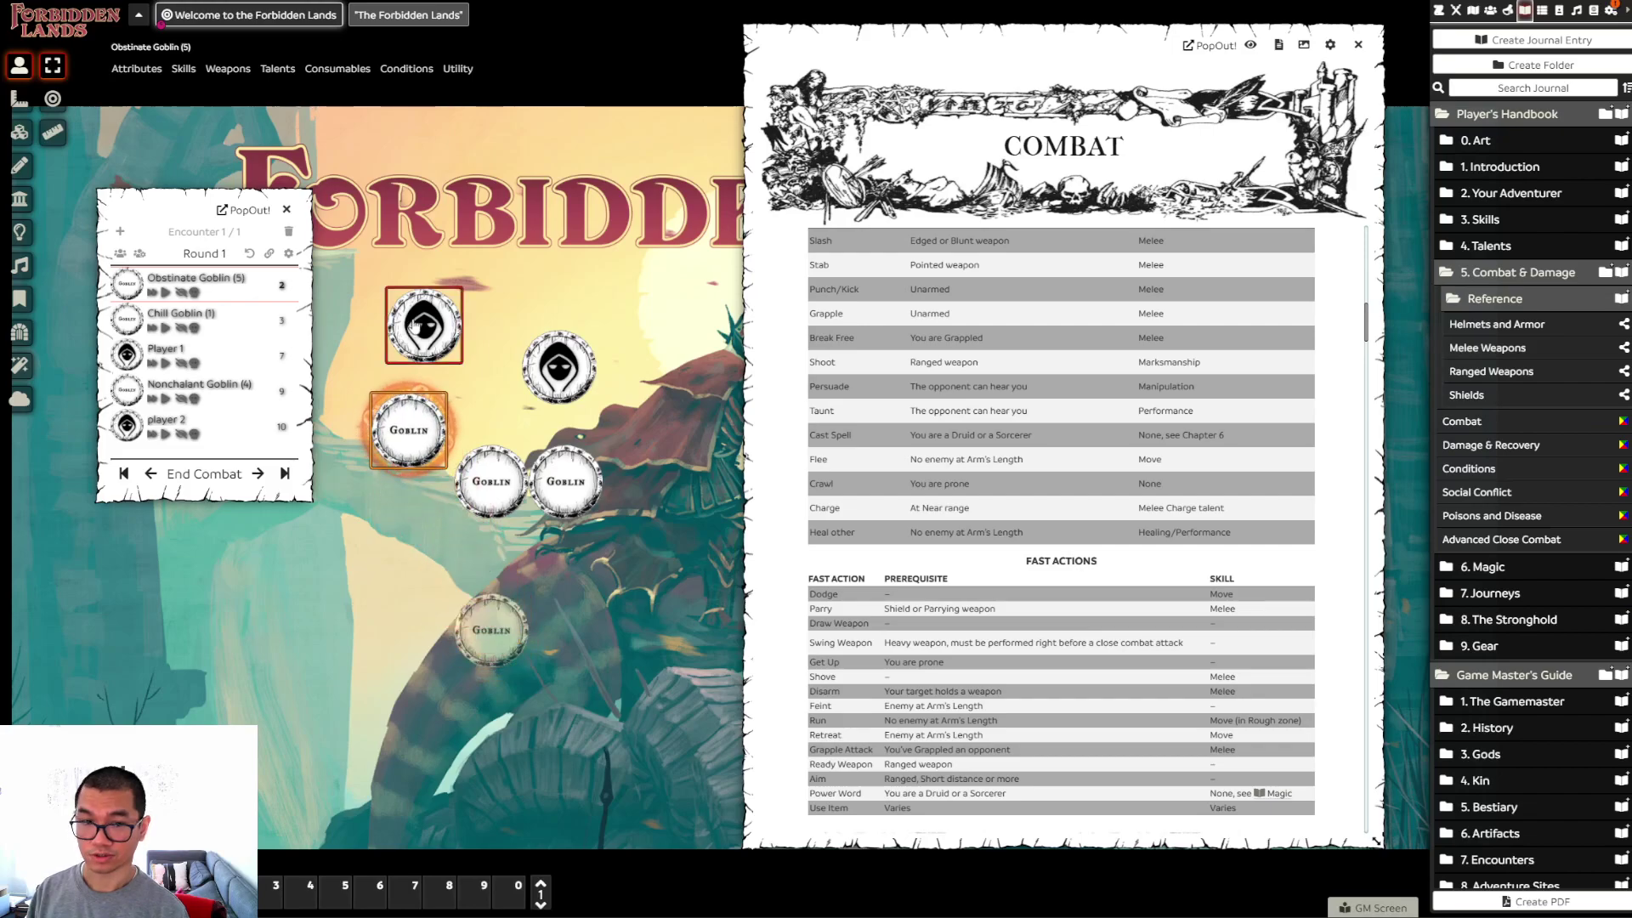
{"action": "left_click", "coordinate": [419, 328]}
{"action": "double_click", "coordinate": [419, 327]}
{"action": "left_click", "coordinate": [1166, 203]}
{"action": "scroll", "coordinate": [963, 506], "scroll_direction": "down", "scroll_amount": 2}
{"action": "scroll", "coordinate": [963, 507], "scroll_direction": "down", "scroll_amount": 1}
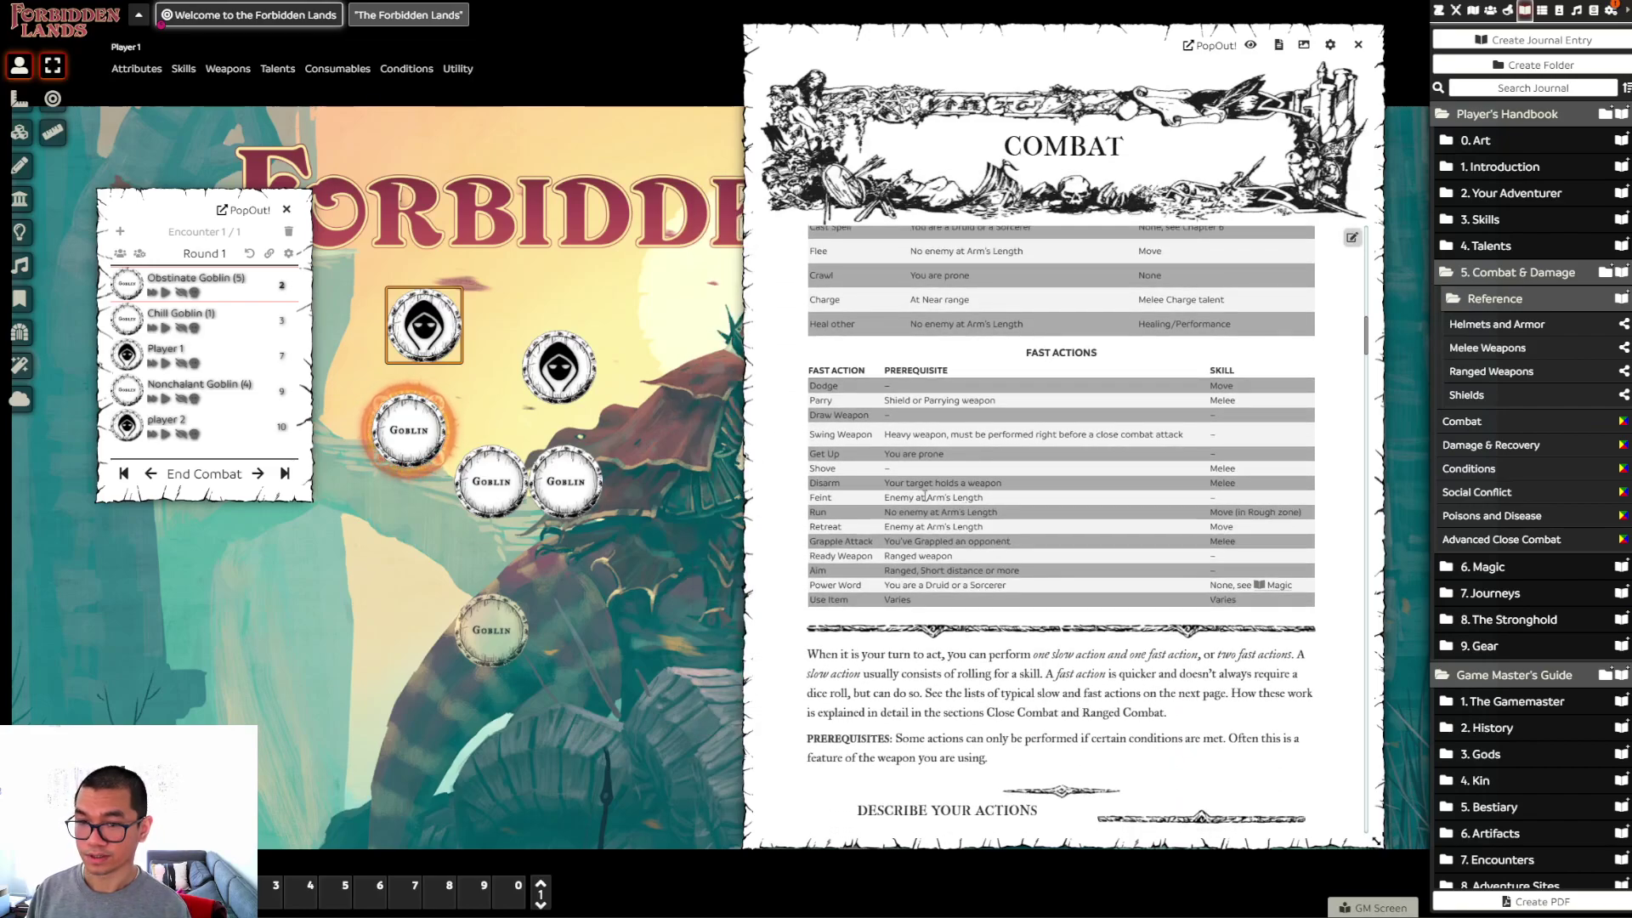
Show the chat log and roll Obstinate Goblin (5)'s Shortsword attack with Strength 2, Melee 1 and Shortsword 2
{"action": "left_click", "coordinate": [409, 439]}
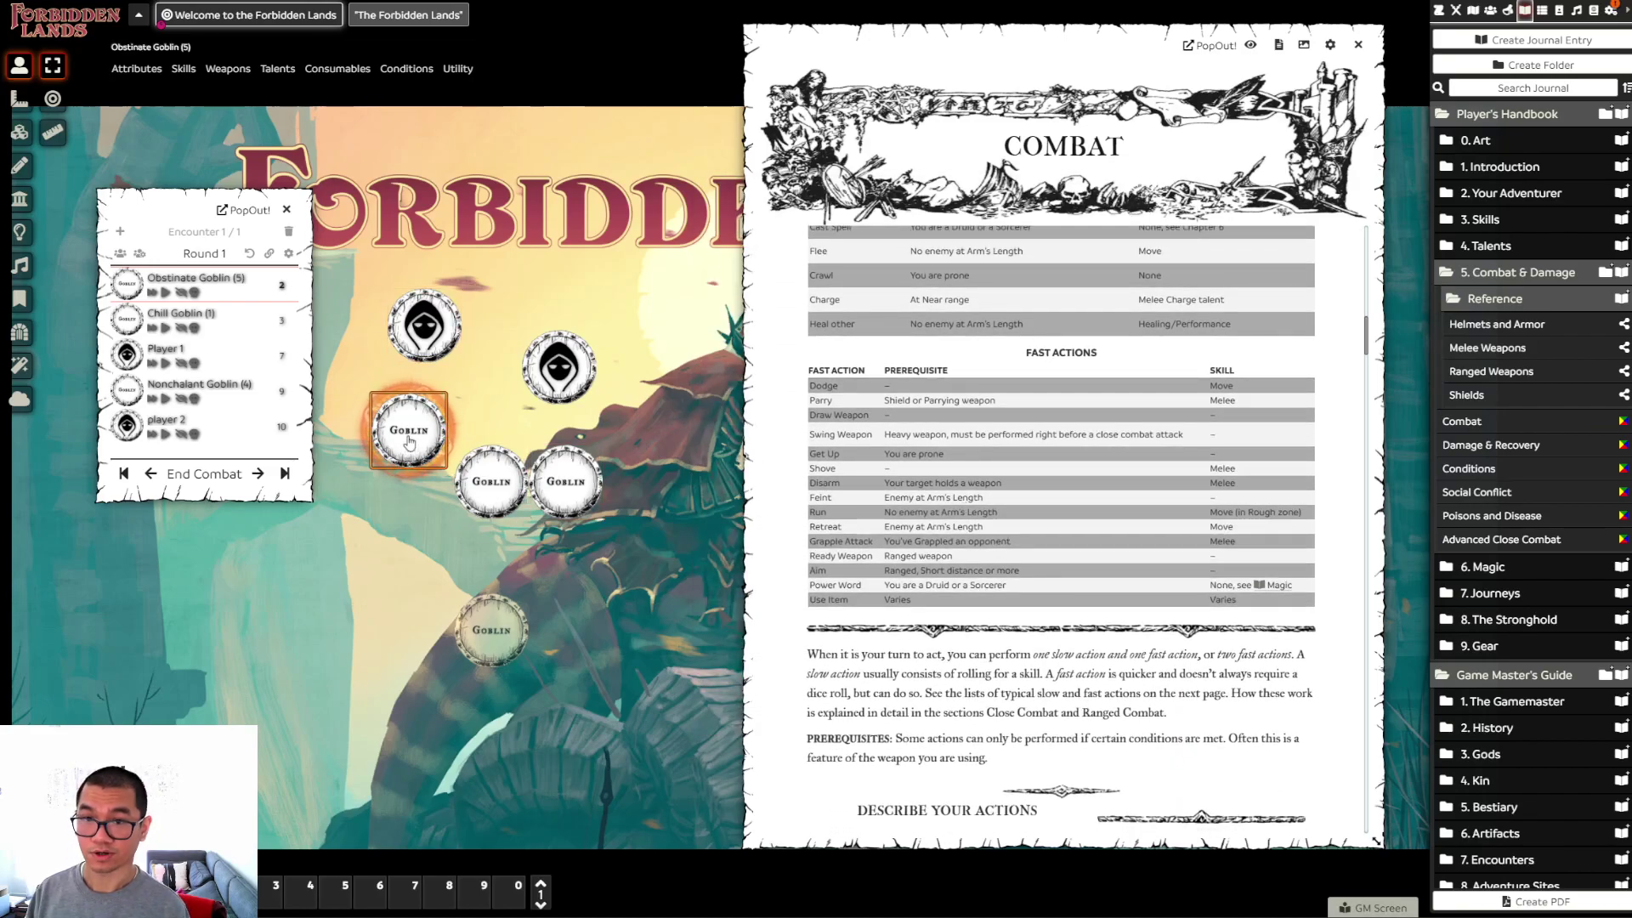
{"action": "mouse_move", "coordinate": [161, 70]}
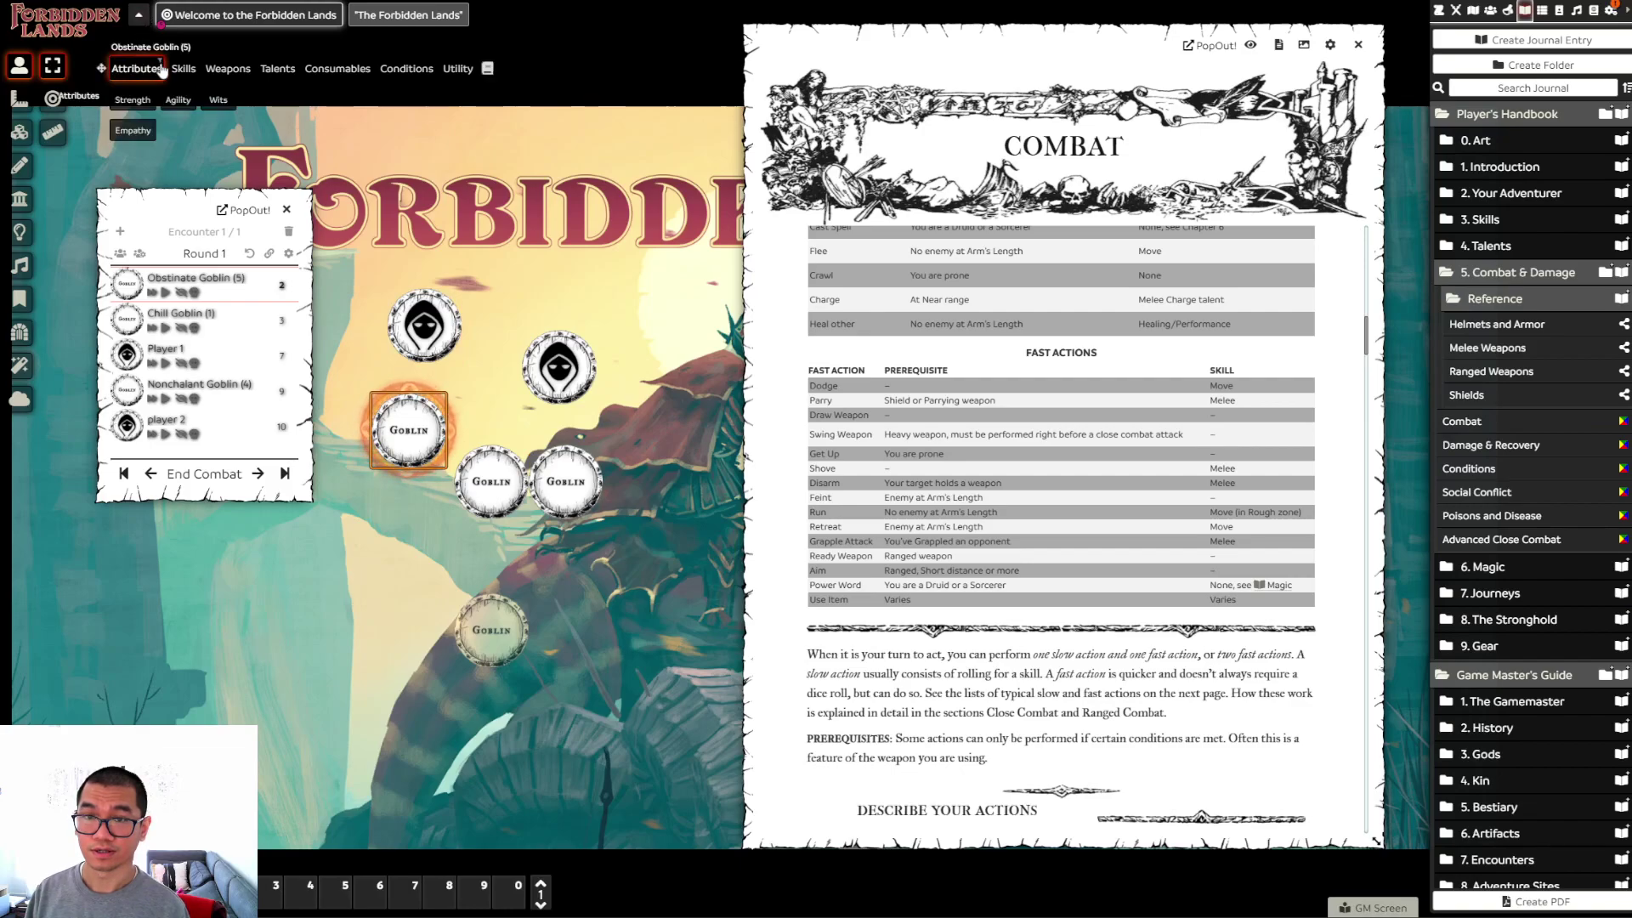
{"action": "mouse_move", "coordinate": [226, 70]}
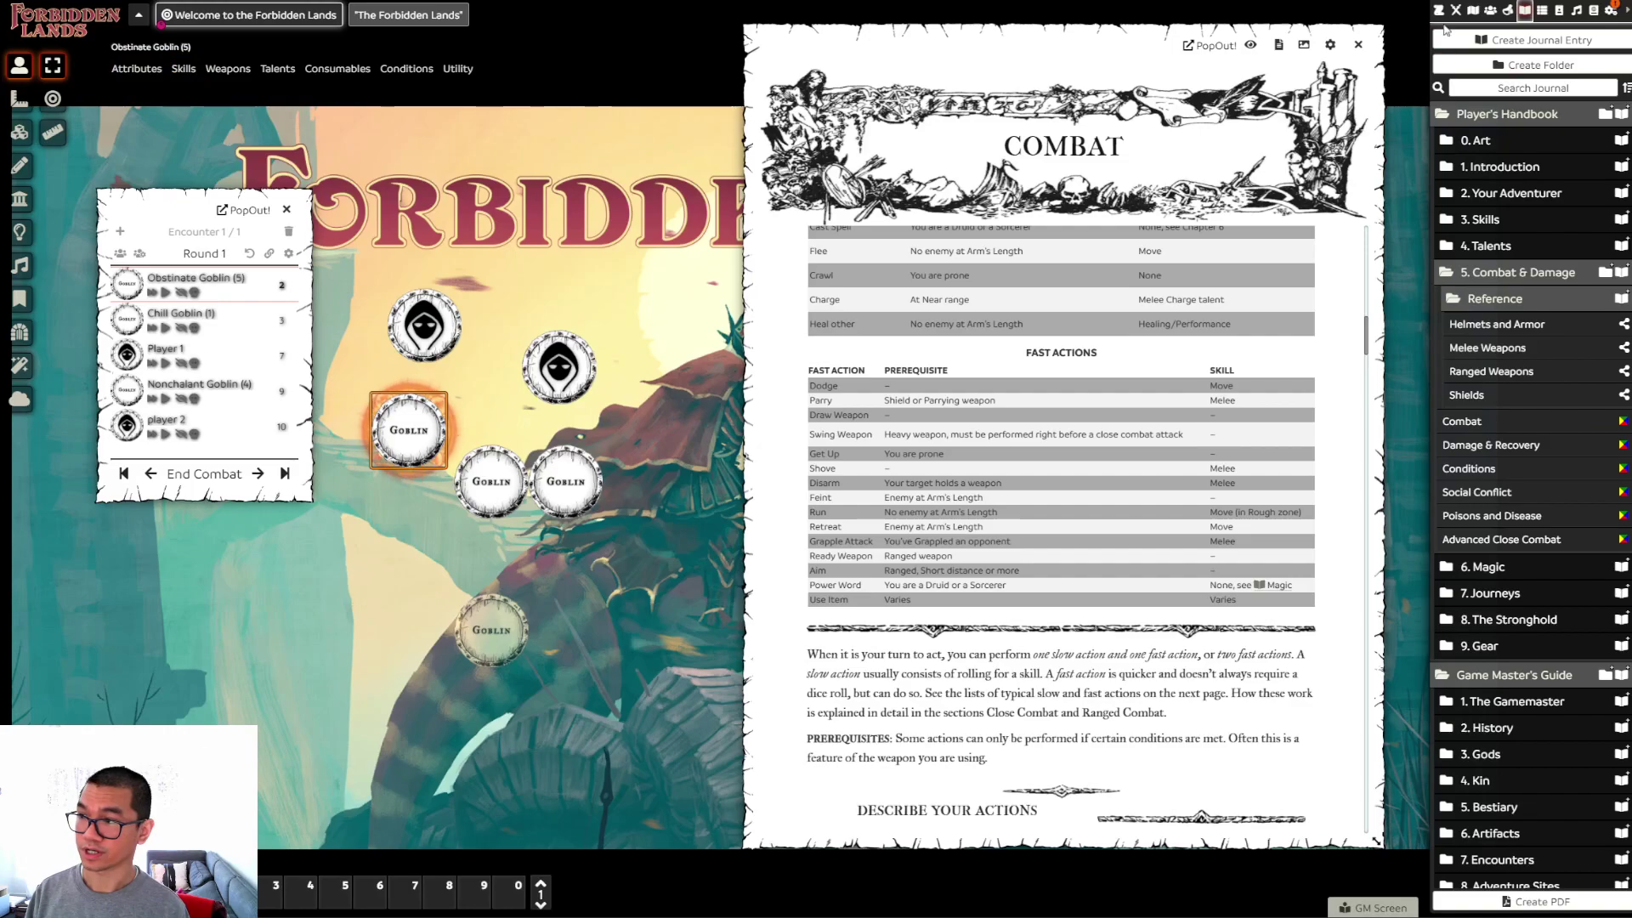
{"action": "left_click", "coordinate": [1438, 10]}
{"action": "mouse_move", "coordinate": [228, 69]}
{"action": "left_click", "coordinate": [227, 131]}
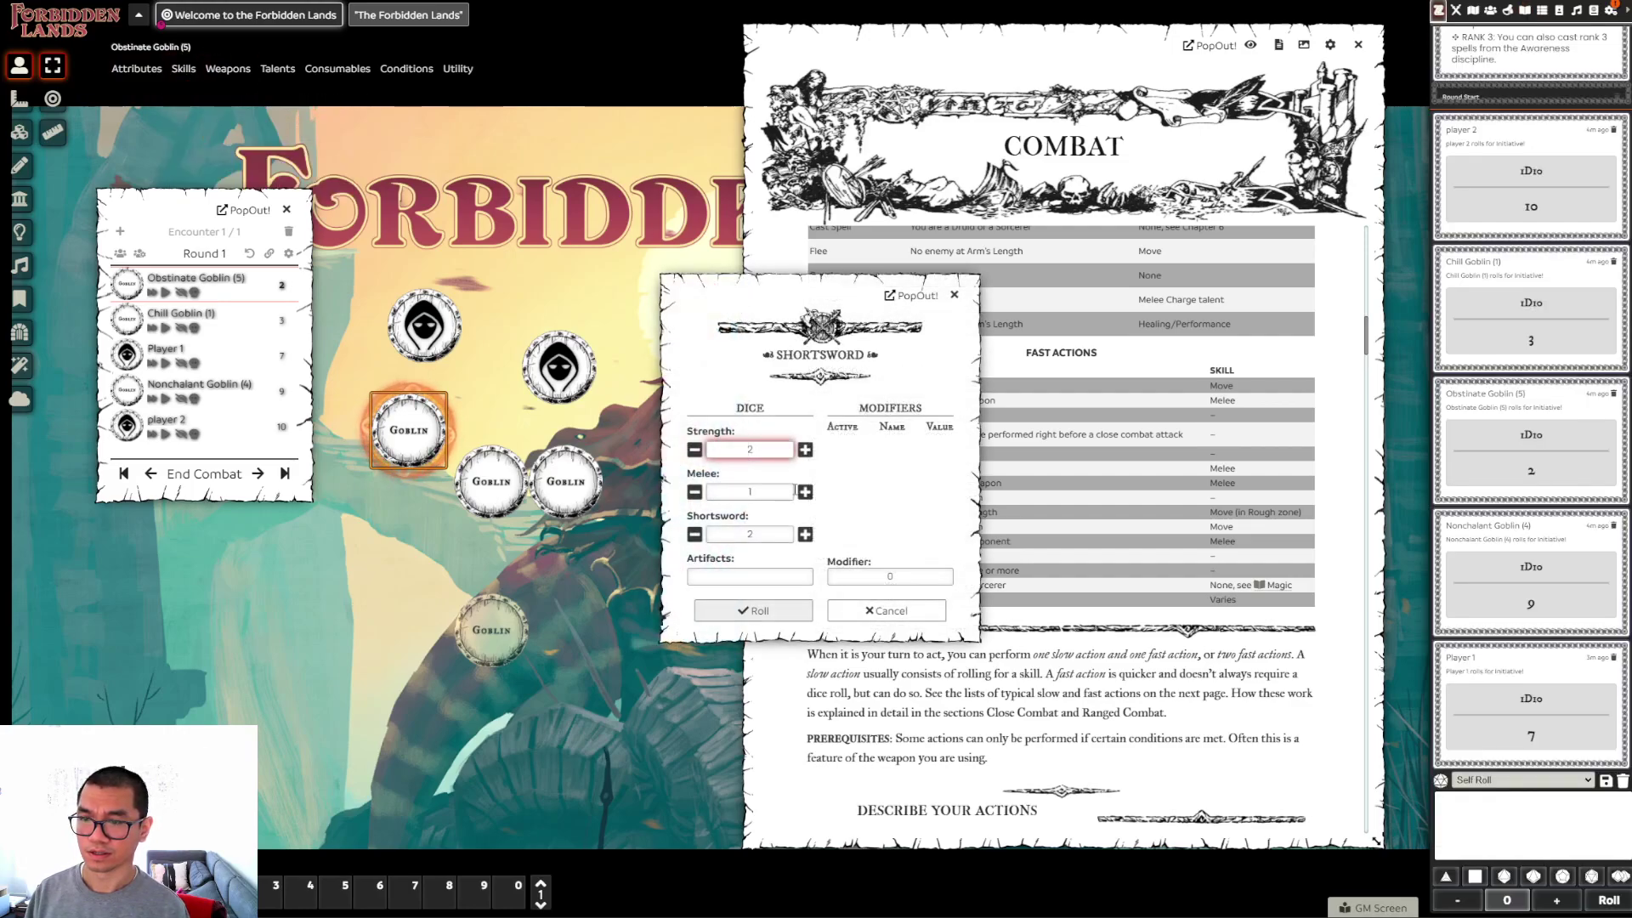
{"action": "left_click", "coordinate": [760, 609]}
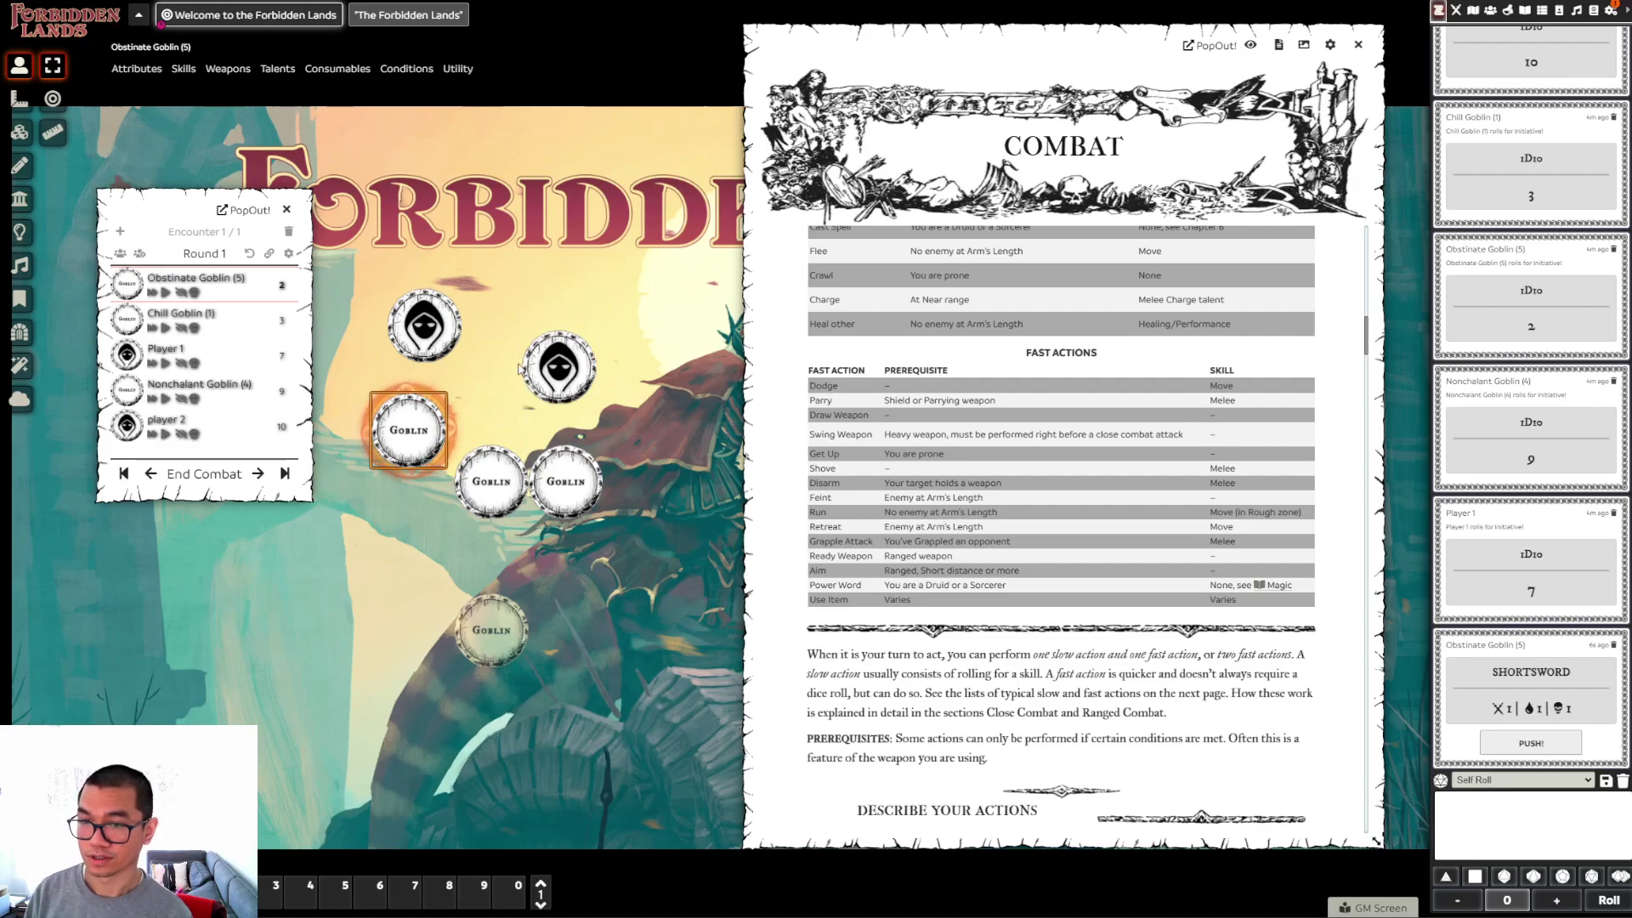
Roll Dodge for Player 1 from the character sheet with Agility 4 and Move 1, and close the sheet
{"action": "left_click", "coordinate": [423, 325]}
{"action": "double_click", "coordinate": [423, 325]}
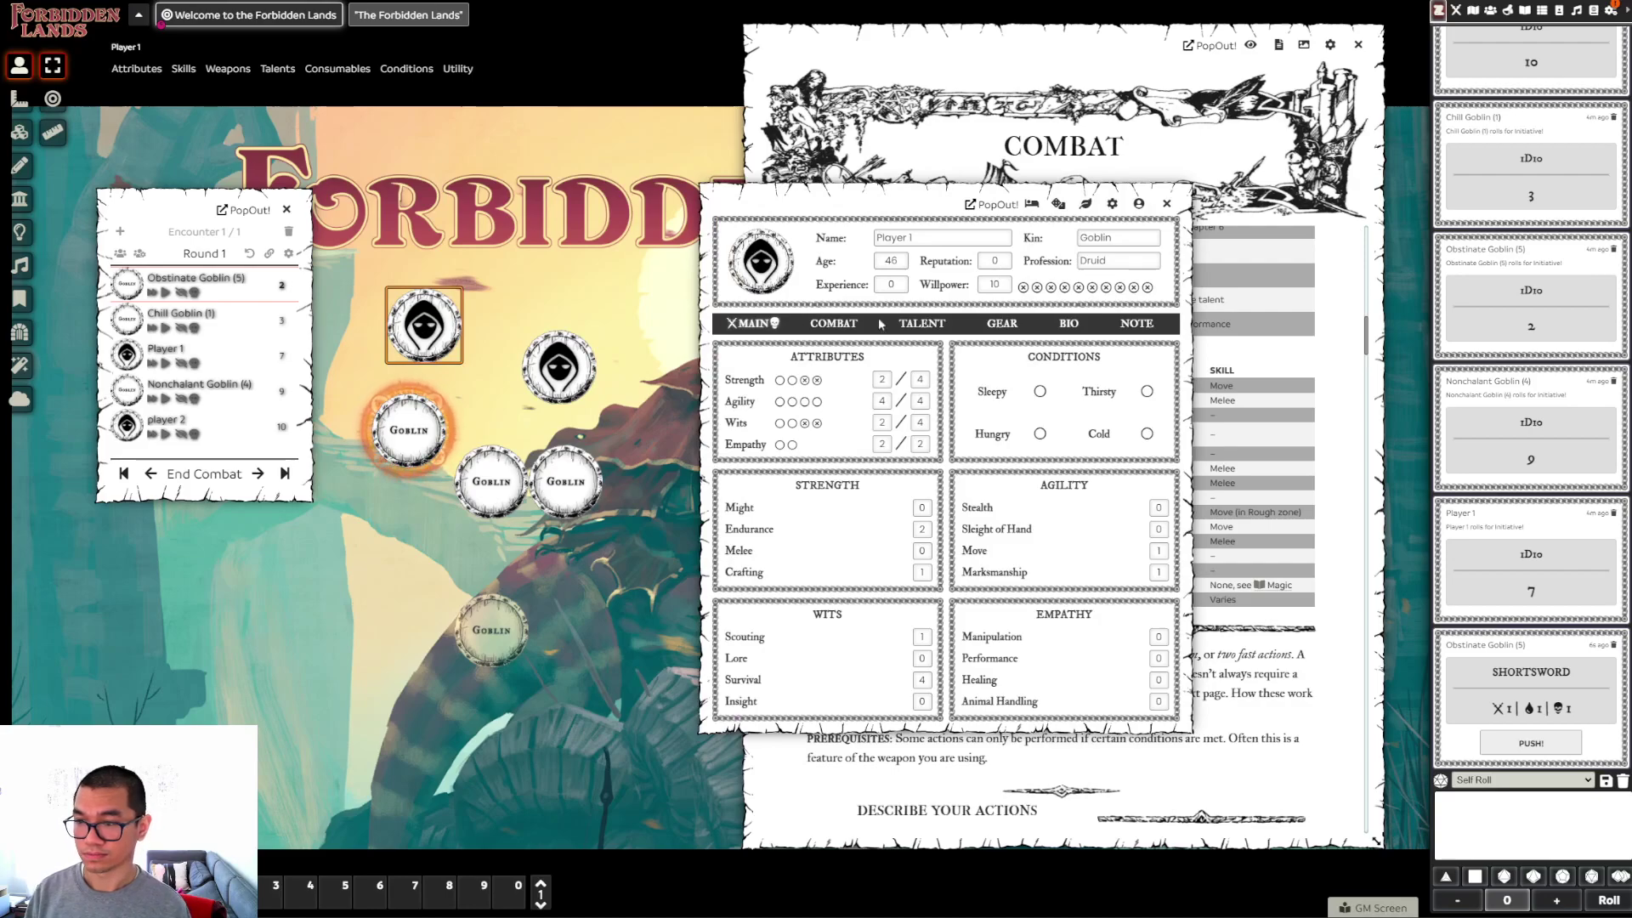
{"action": "left_click", "coordinate": [849, 325]}
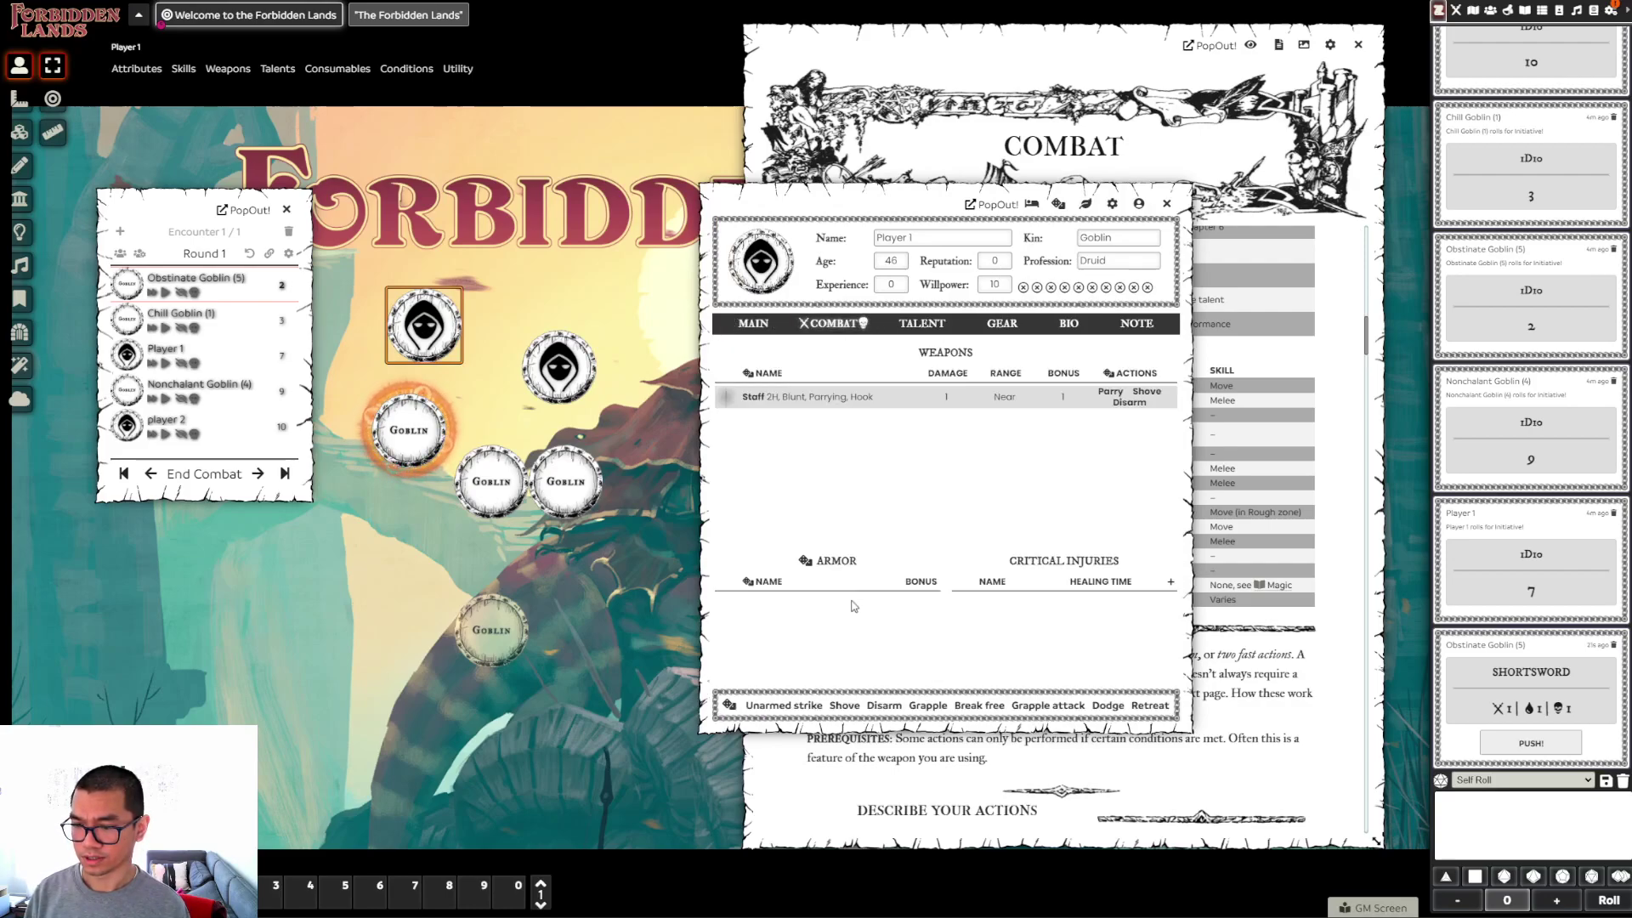
{"action": "left_click", "coordinate": [1107, 706]}
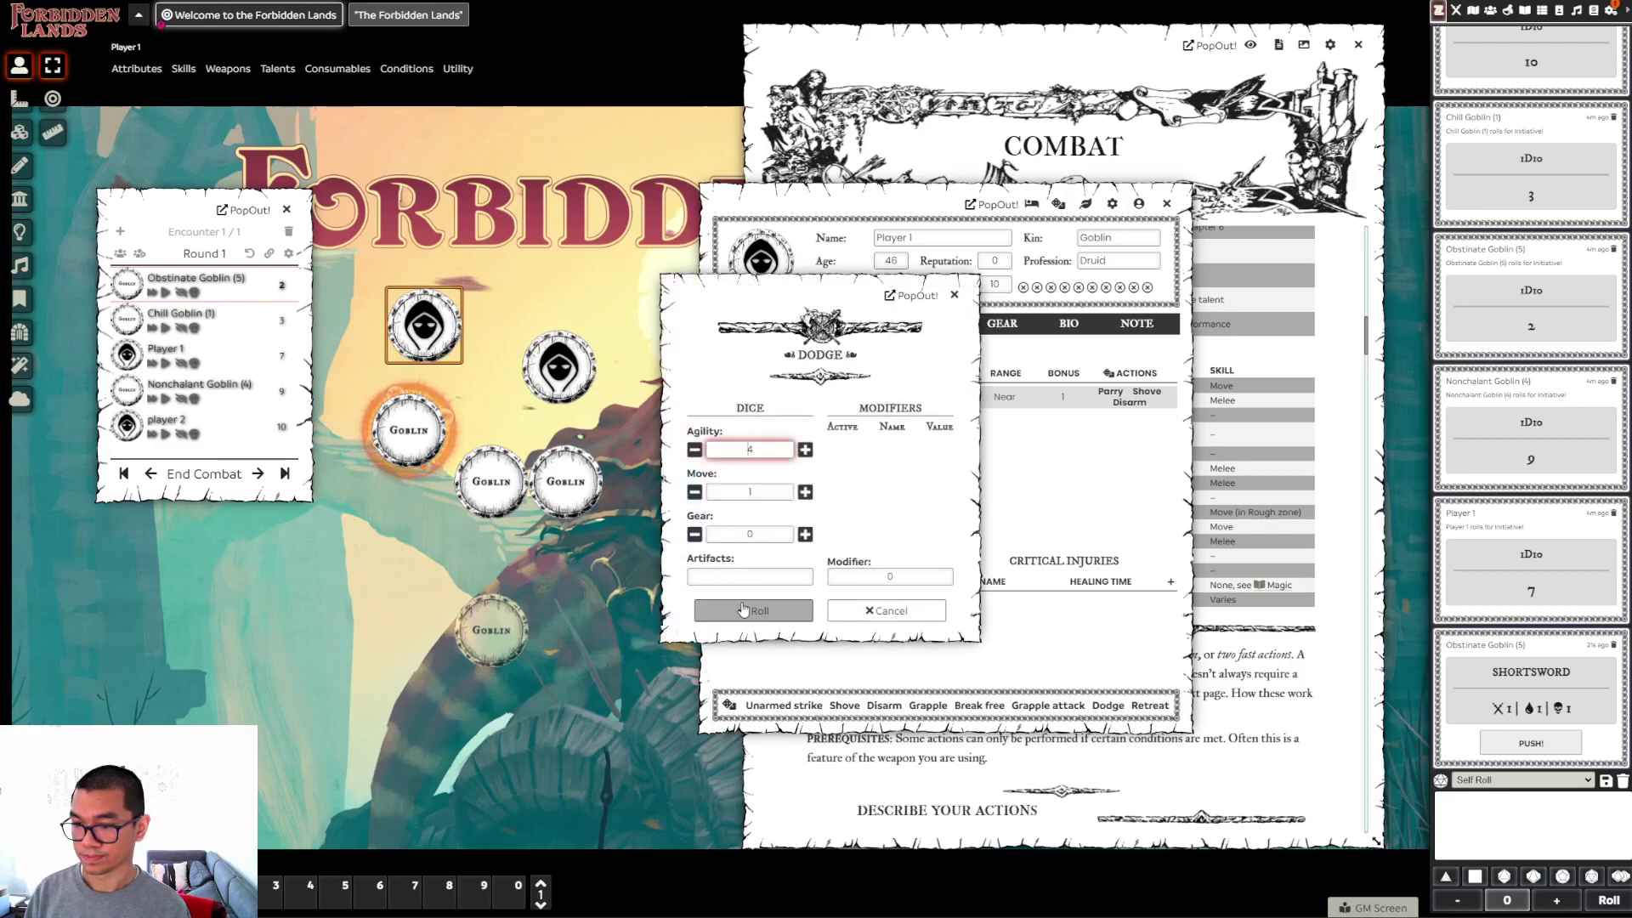
{"action": "left_click", "coordinate": [744, 608]}
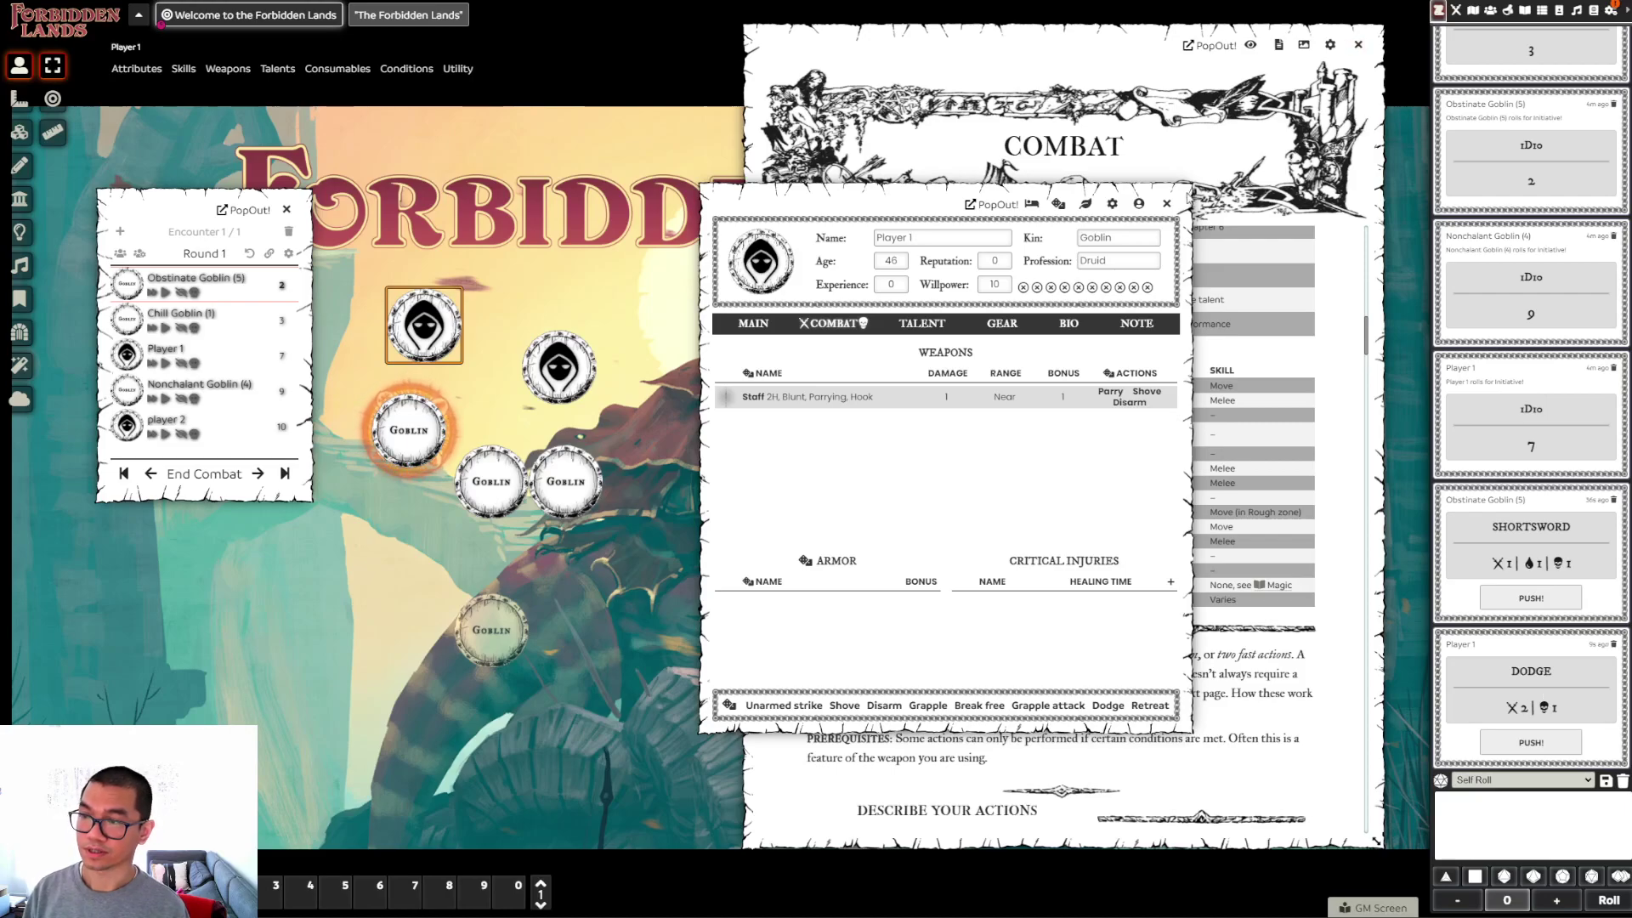
{"action": "left_click", "coordinate": [1166, 203]}
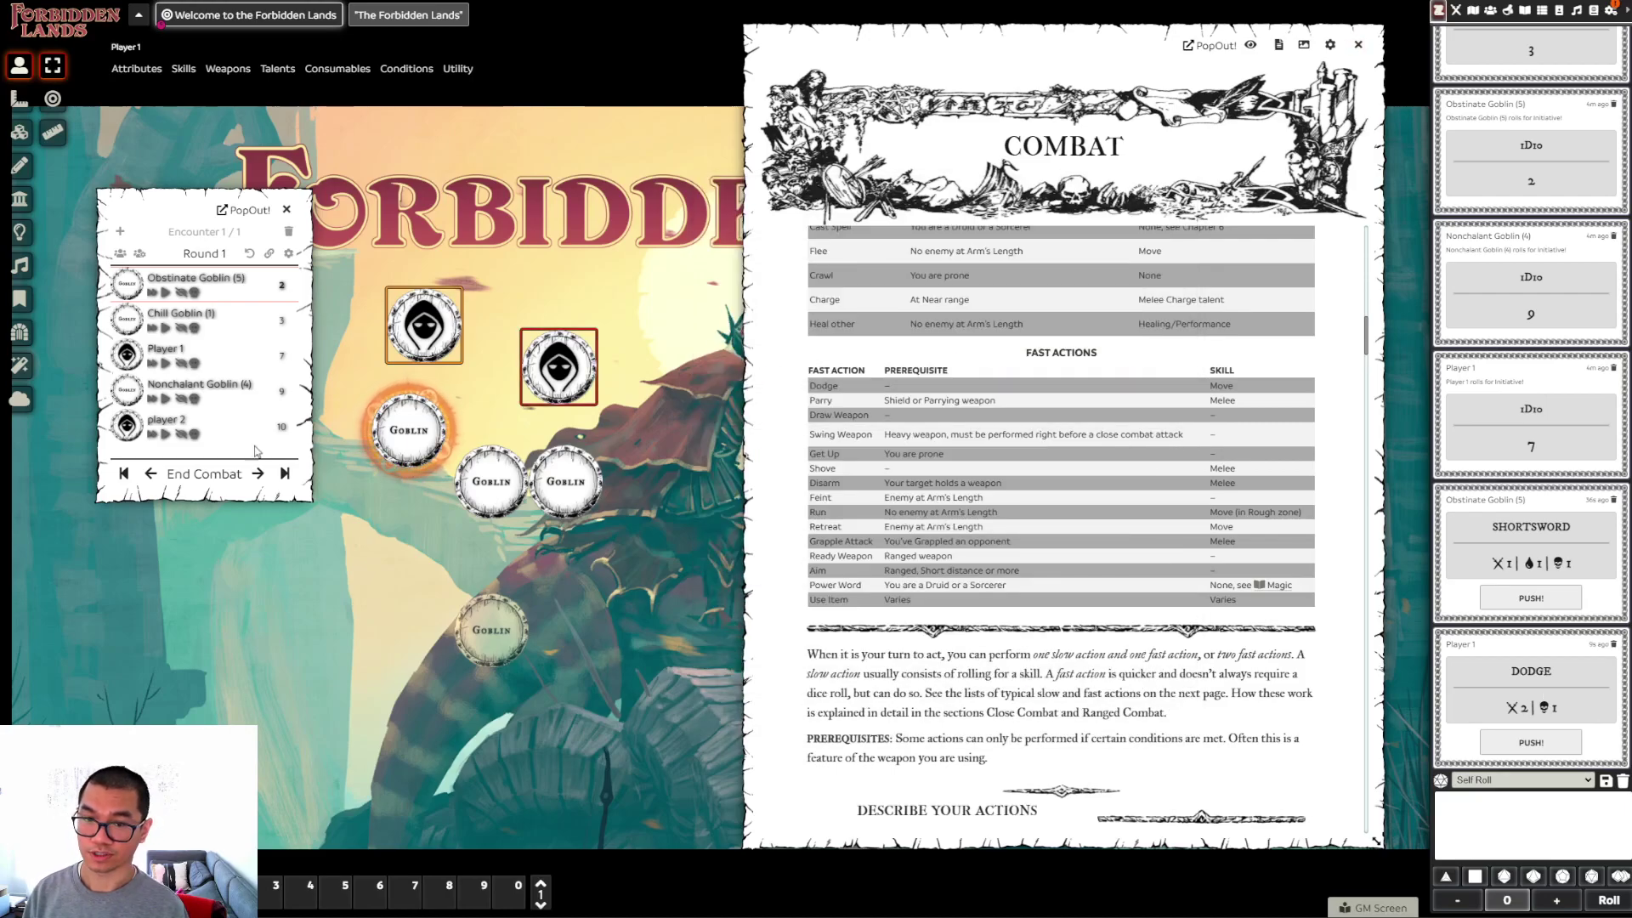
Advance the turn to Chill Goblin (1) and move its token up between the two players, beside Obstinate Goblin (5)
{"action": "left_click", "coordinate": [259, 476]}
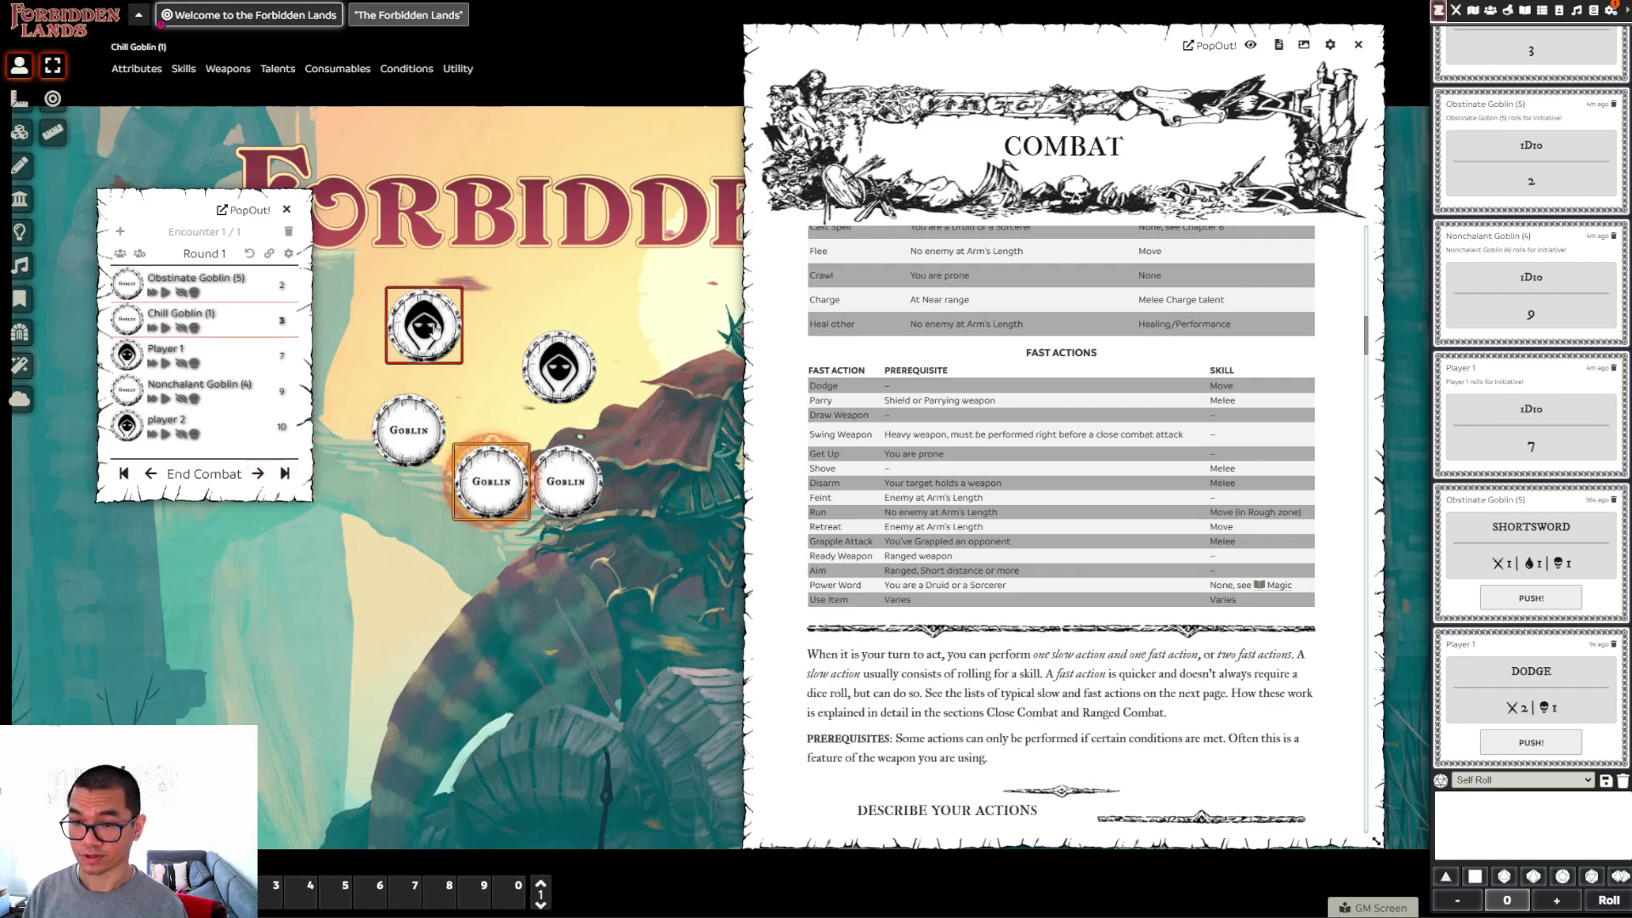
{"action": "left_click_drag", "start_coordinate": [509, 485], "coordinate": [500, 416]}
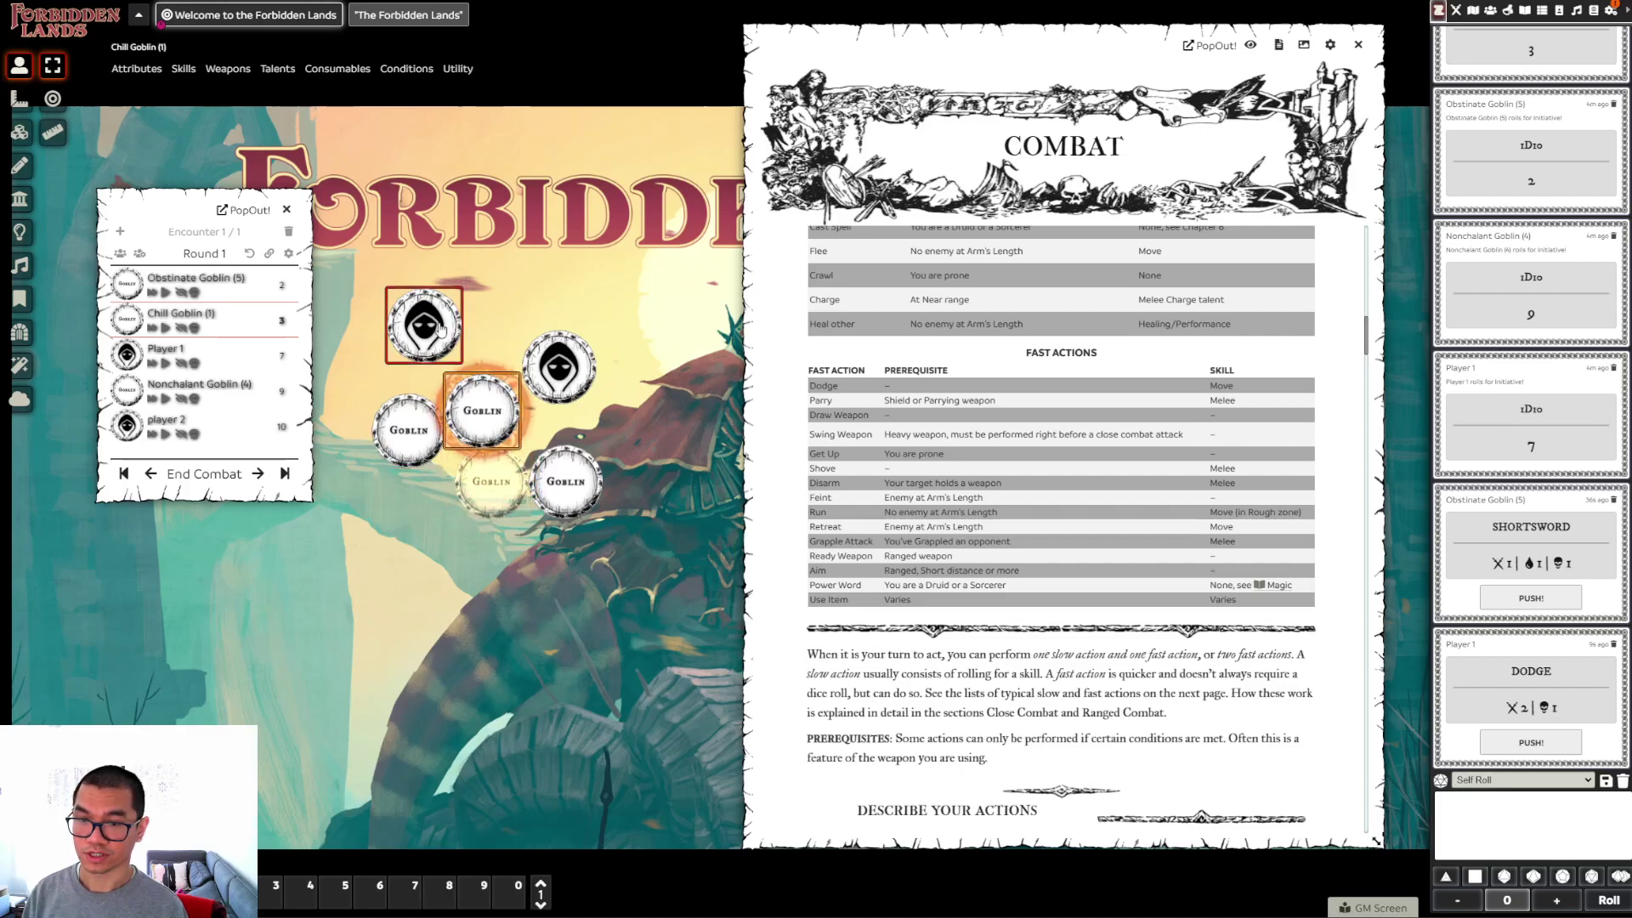
Roll Chill Goblin (1)'s Shortsword attack
{"action": "mouse_move", "coordinate": [146, 77]}
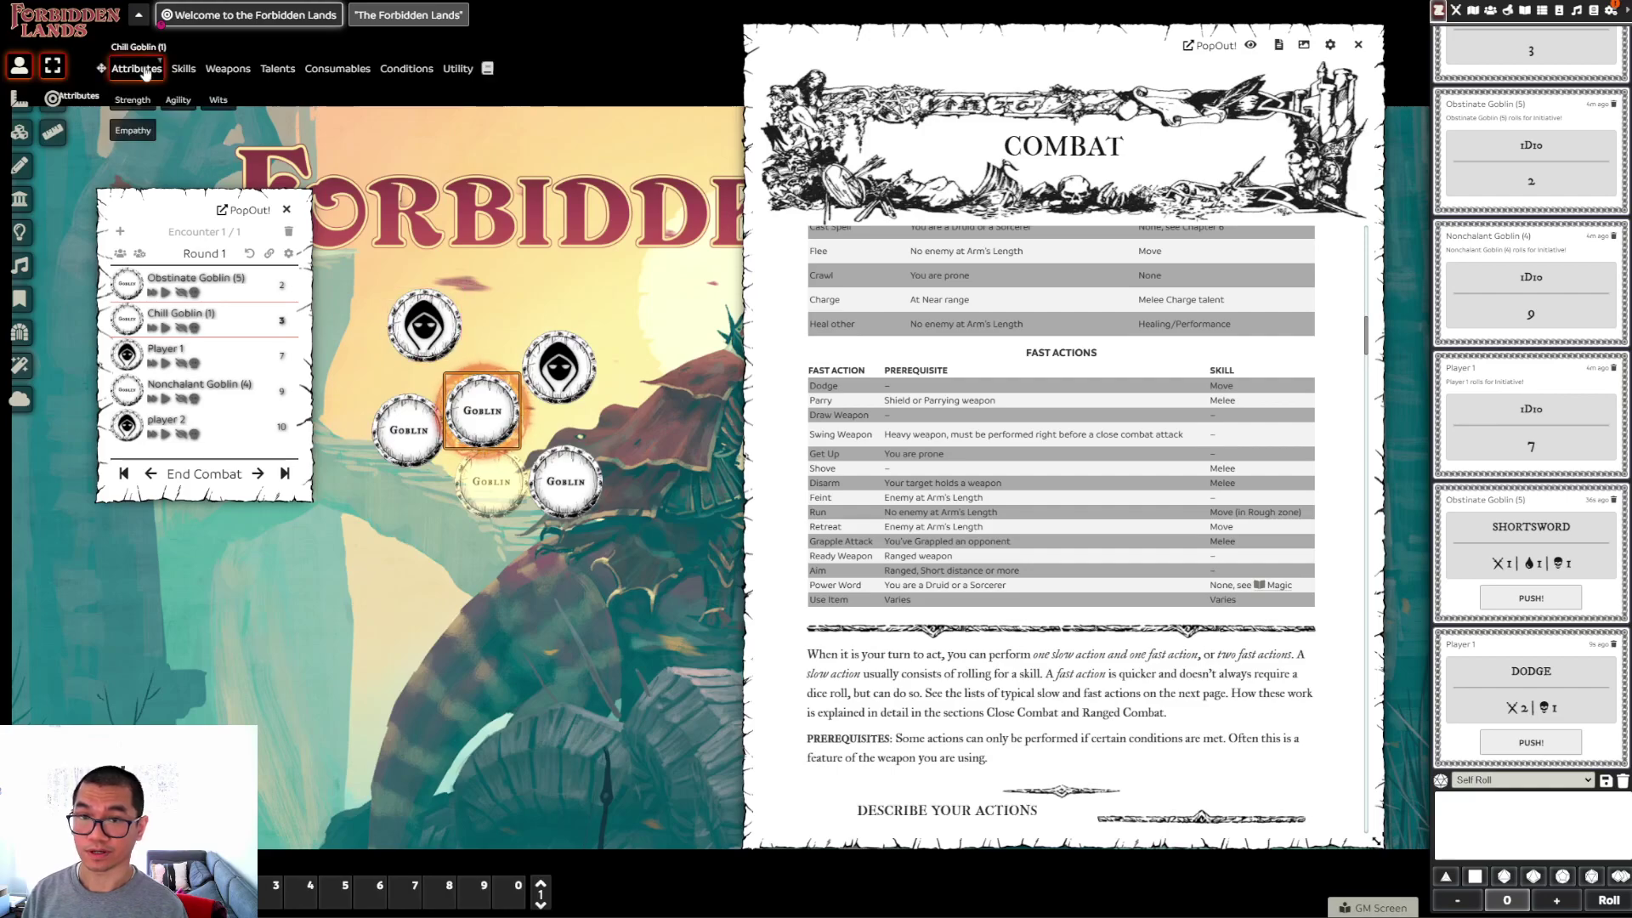
{"action": "mouse_move", "coordinate": [227, 69]}
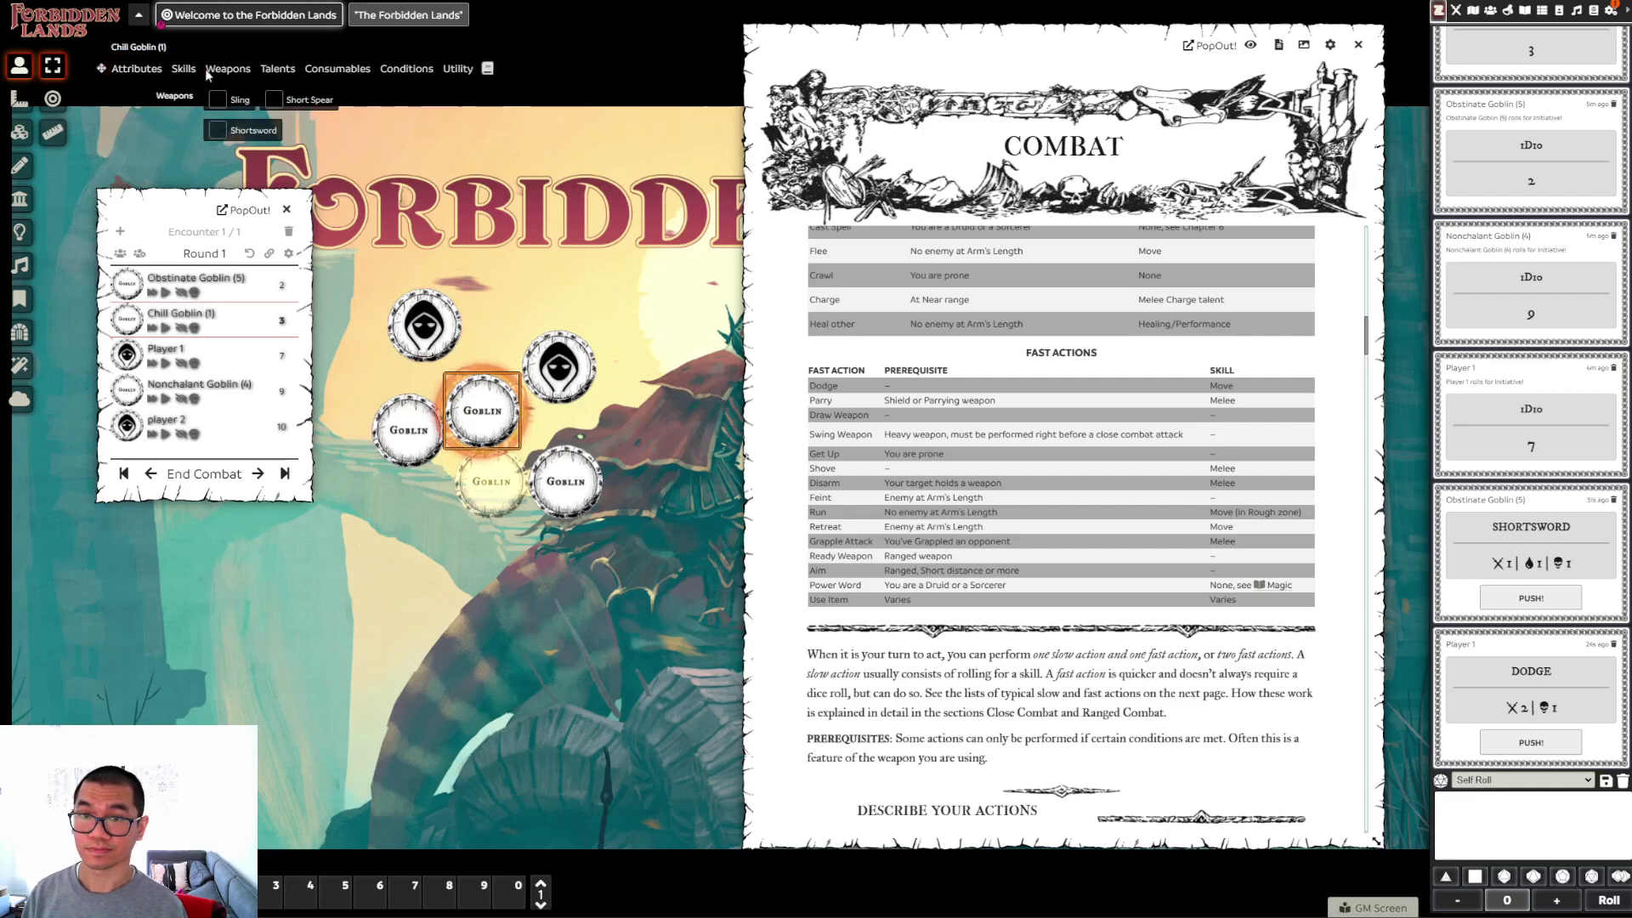
{"action": "left_click", "coordinate": [238, 131]}
{"action": "left_click", "coordinate": [753, 610]}
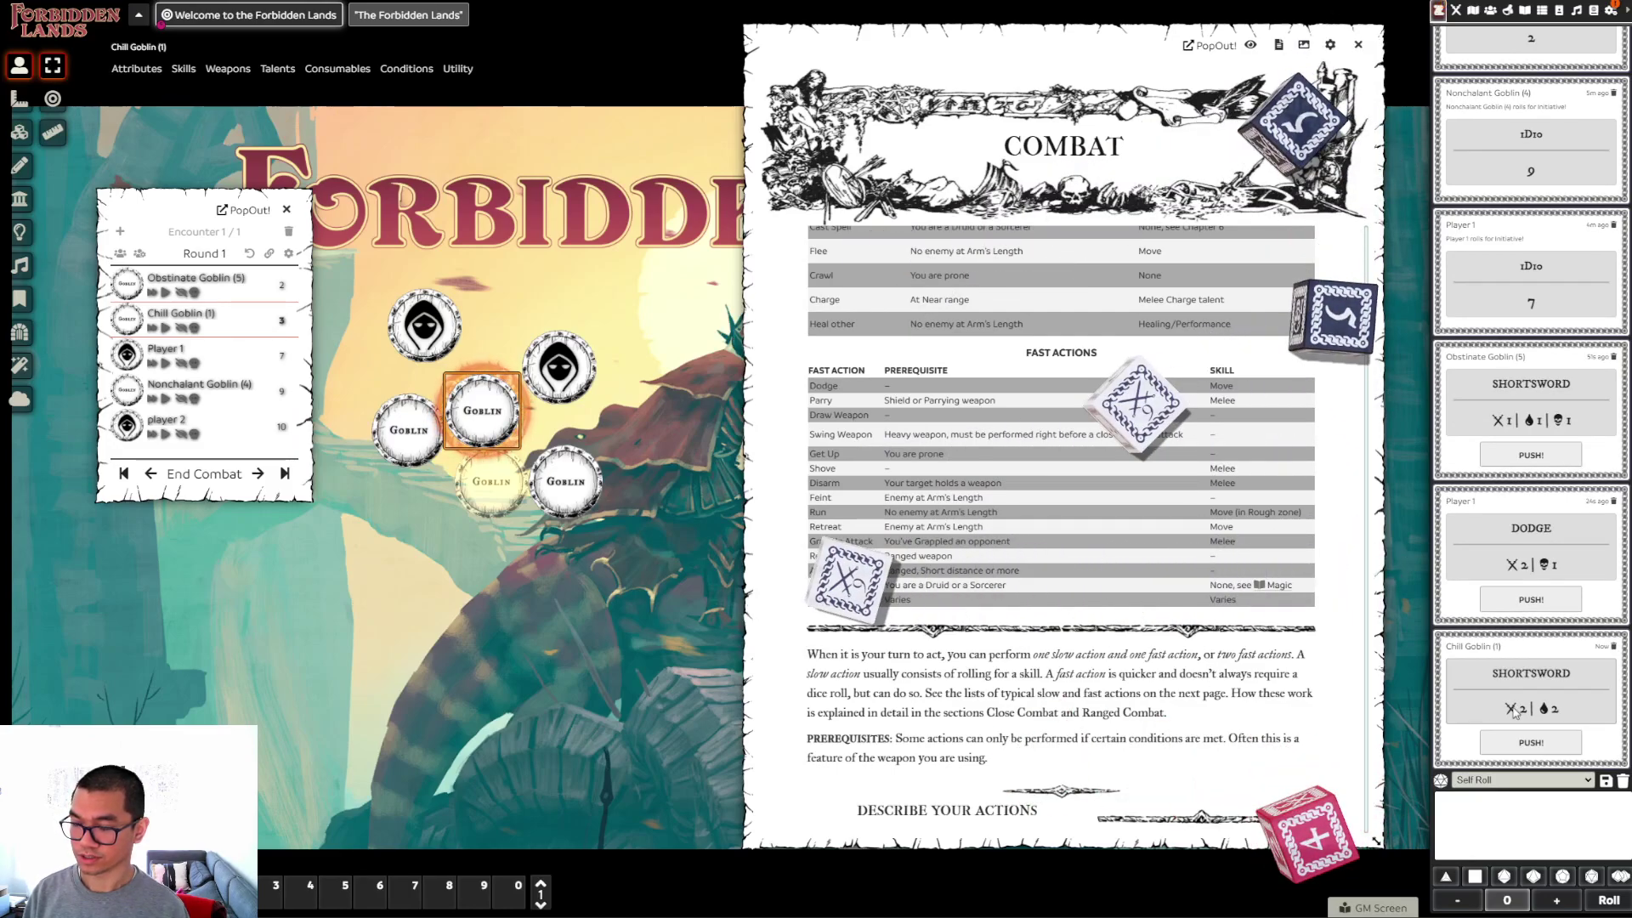
Roll Player 1's Dodge against Chill Goblin (1)'s attack with Agility 4 and Move 1, and close the character sheet
{"action": "left_click", "coordinate": [447, 335]}
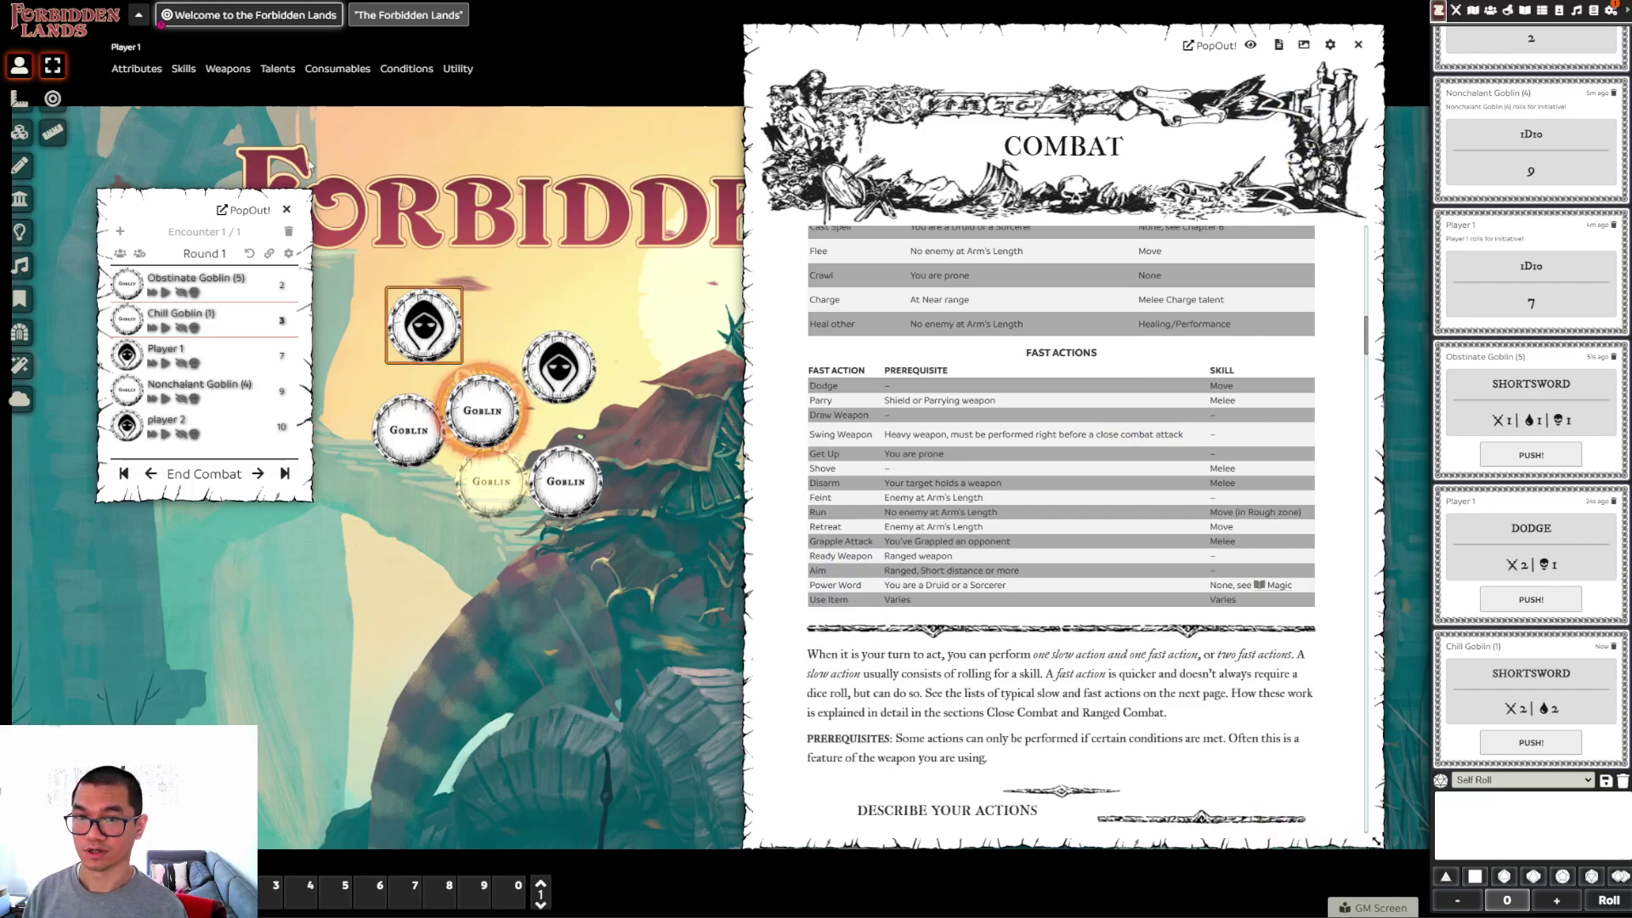
{"action": "mouse_move", "coordinate": [183, 81]}
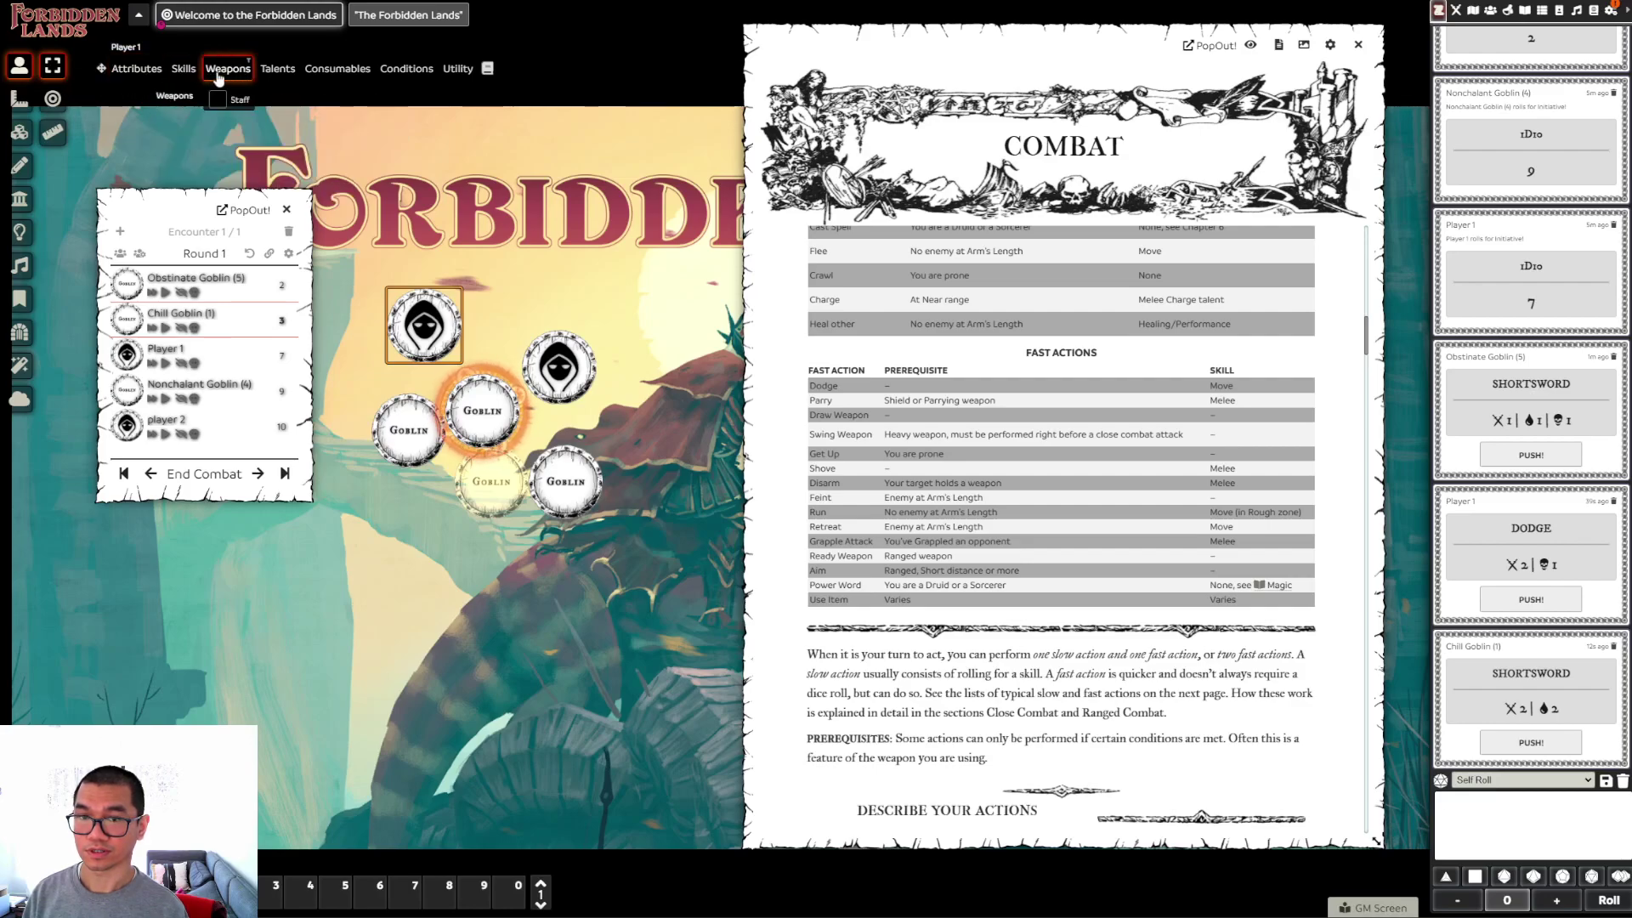
{"action": "mouse_move", "coordinate": [282, 72]}
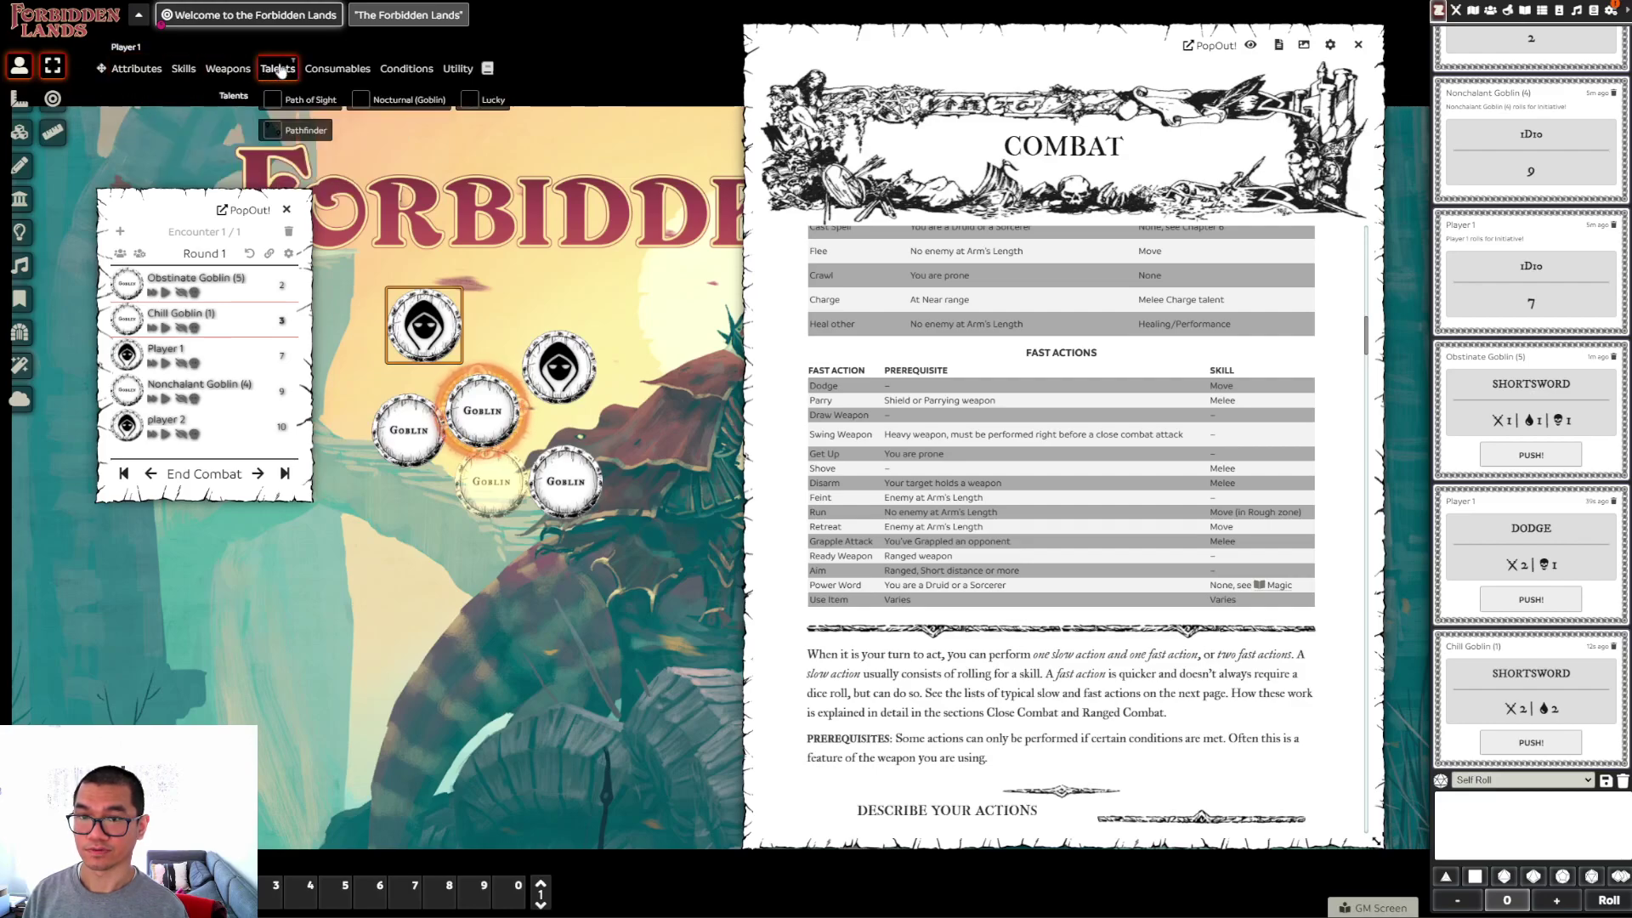
{"action": "double_click", "coordinate": [445, 326]}
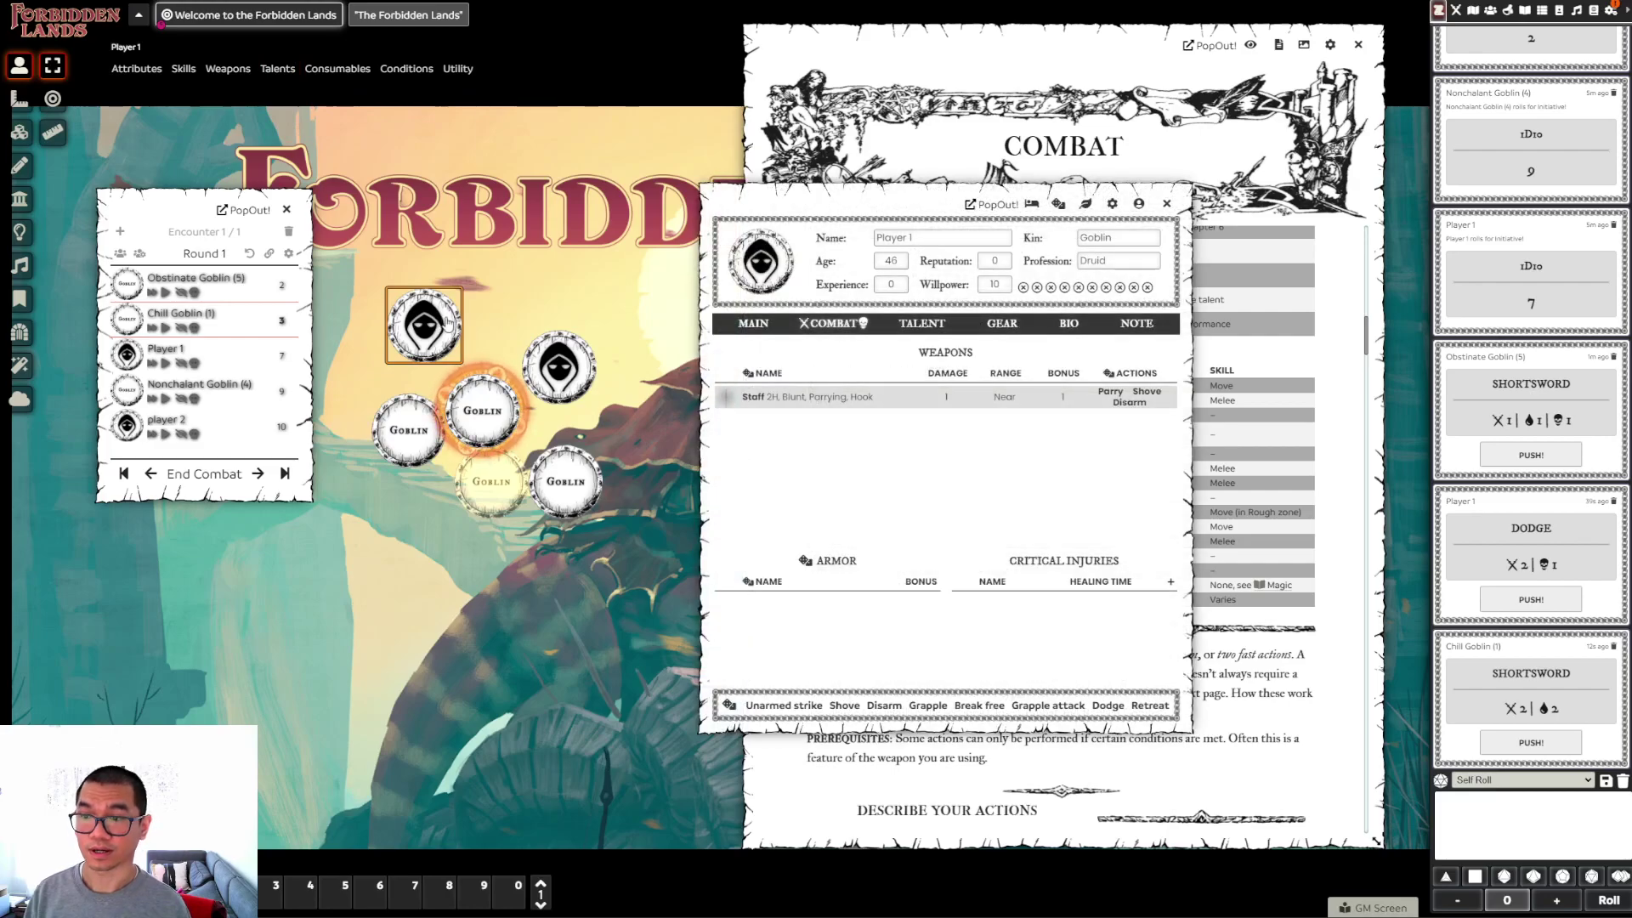
{"action": "left_click", "coordinate": [1099, 706]}
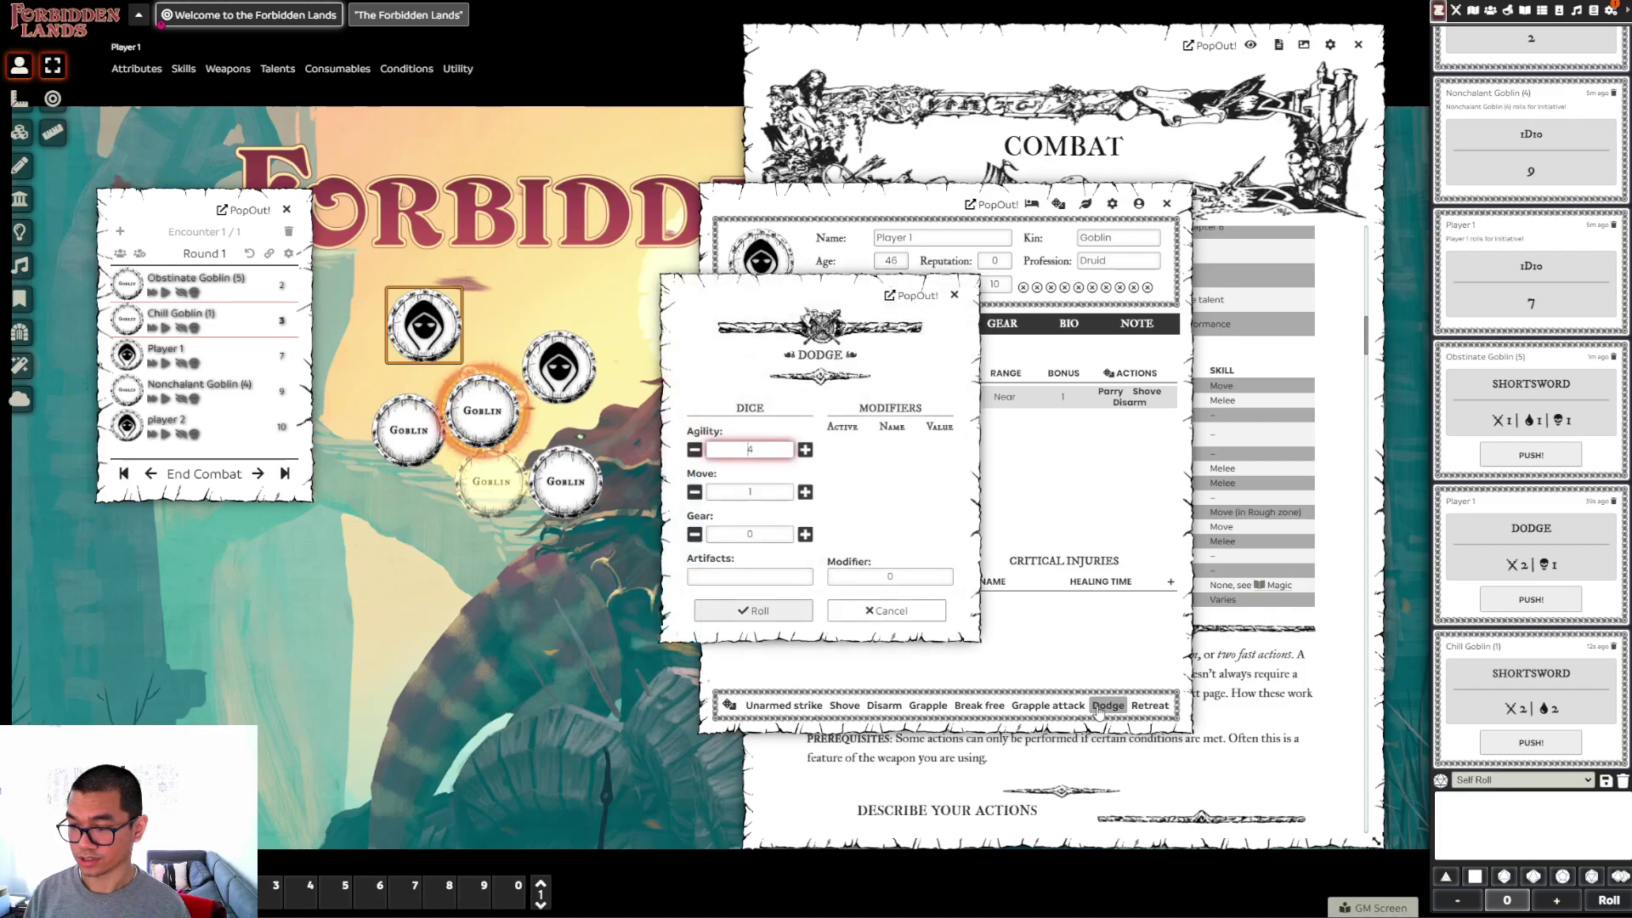
{"action": "left_click", "coordinate": [786, 626]}
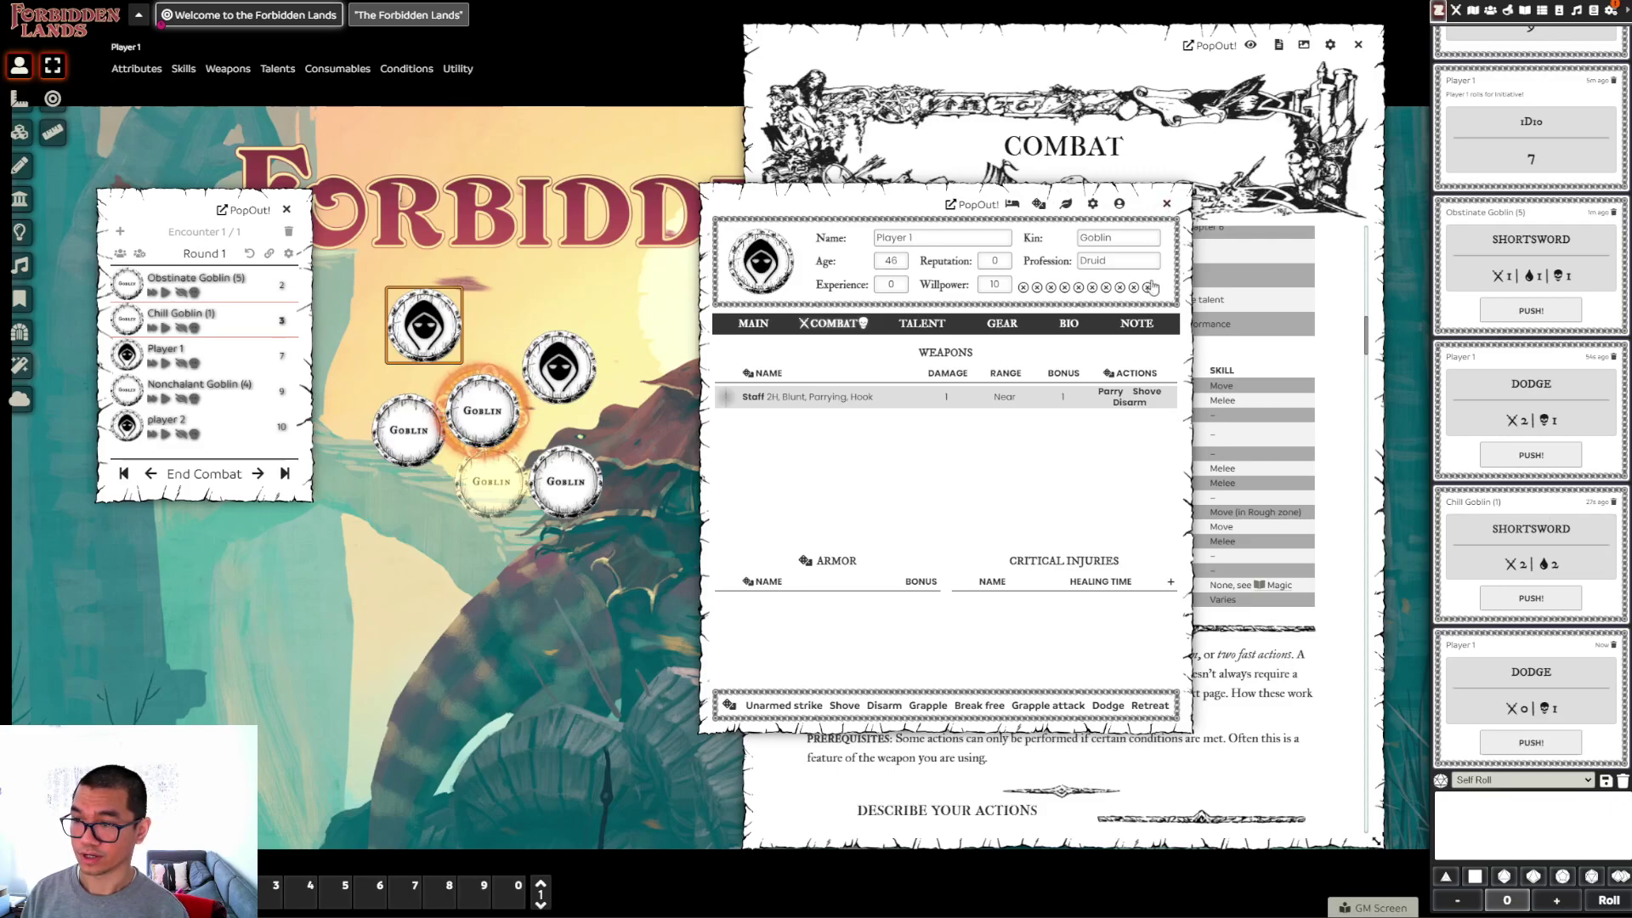
{"action": "left_click", "coordinate": [1168, 203]}
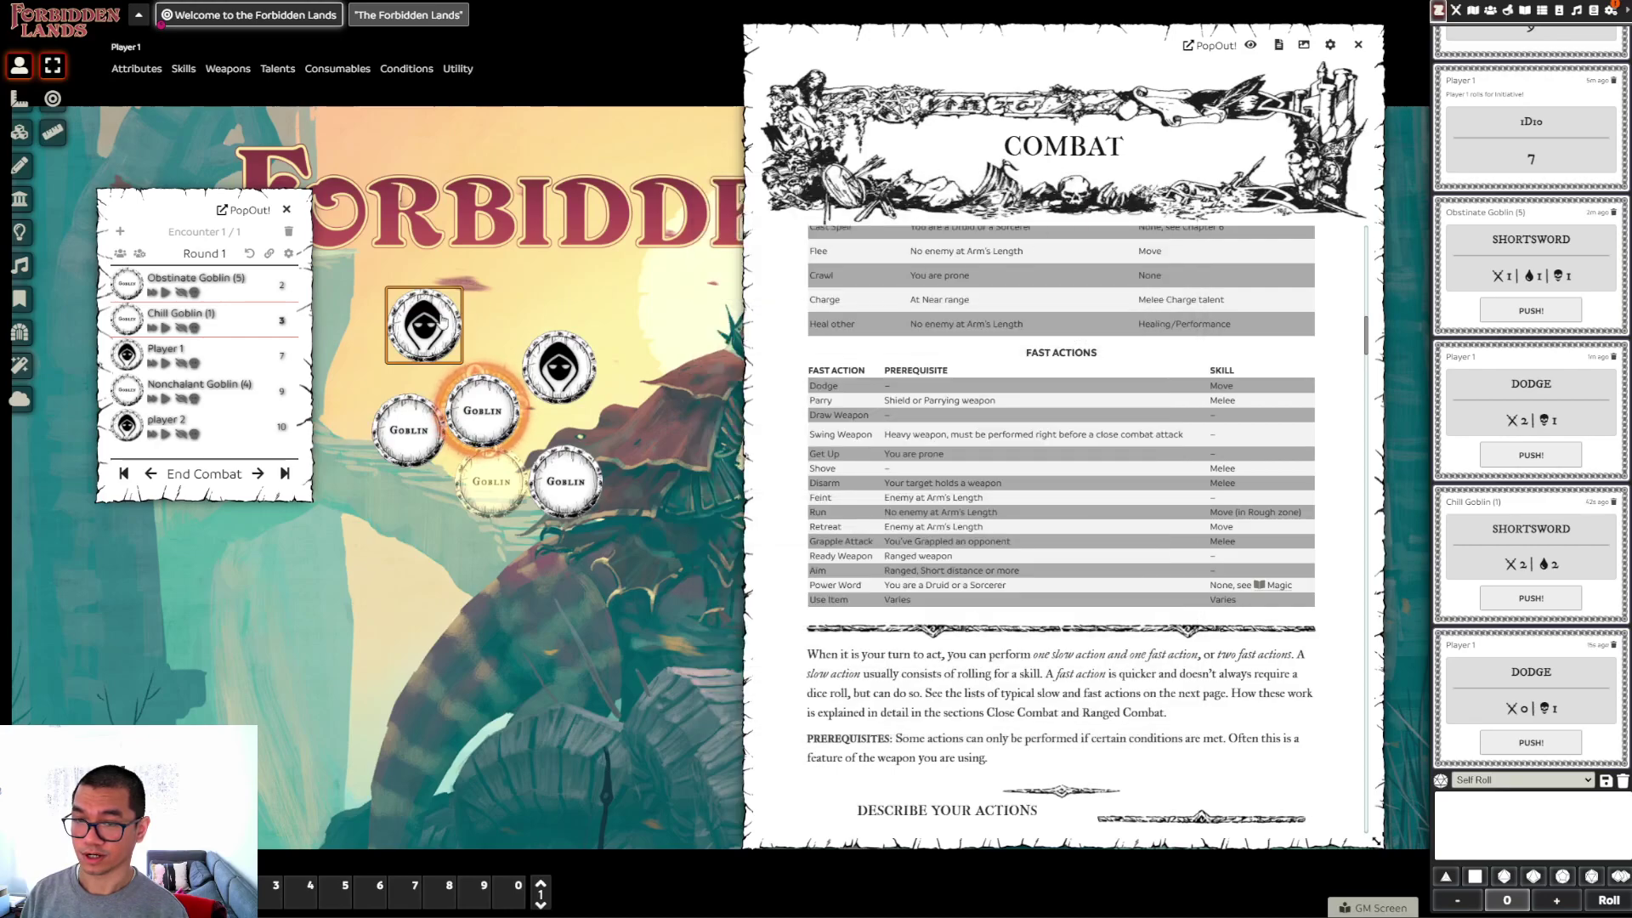
Reopen Player 1's sheet at the attributes, restore Wits to 4 and set Strength to 2
{"action": "double_click", "coordinate": [442, 322]}
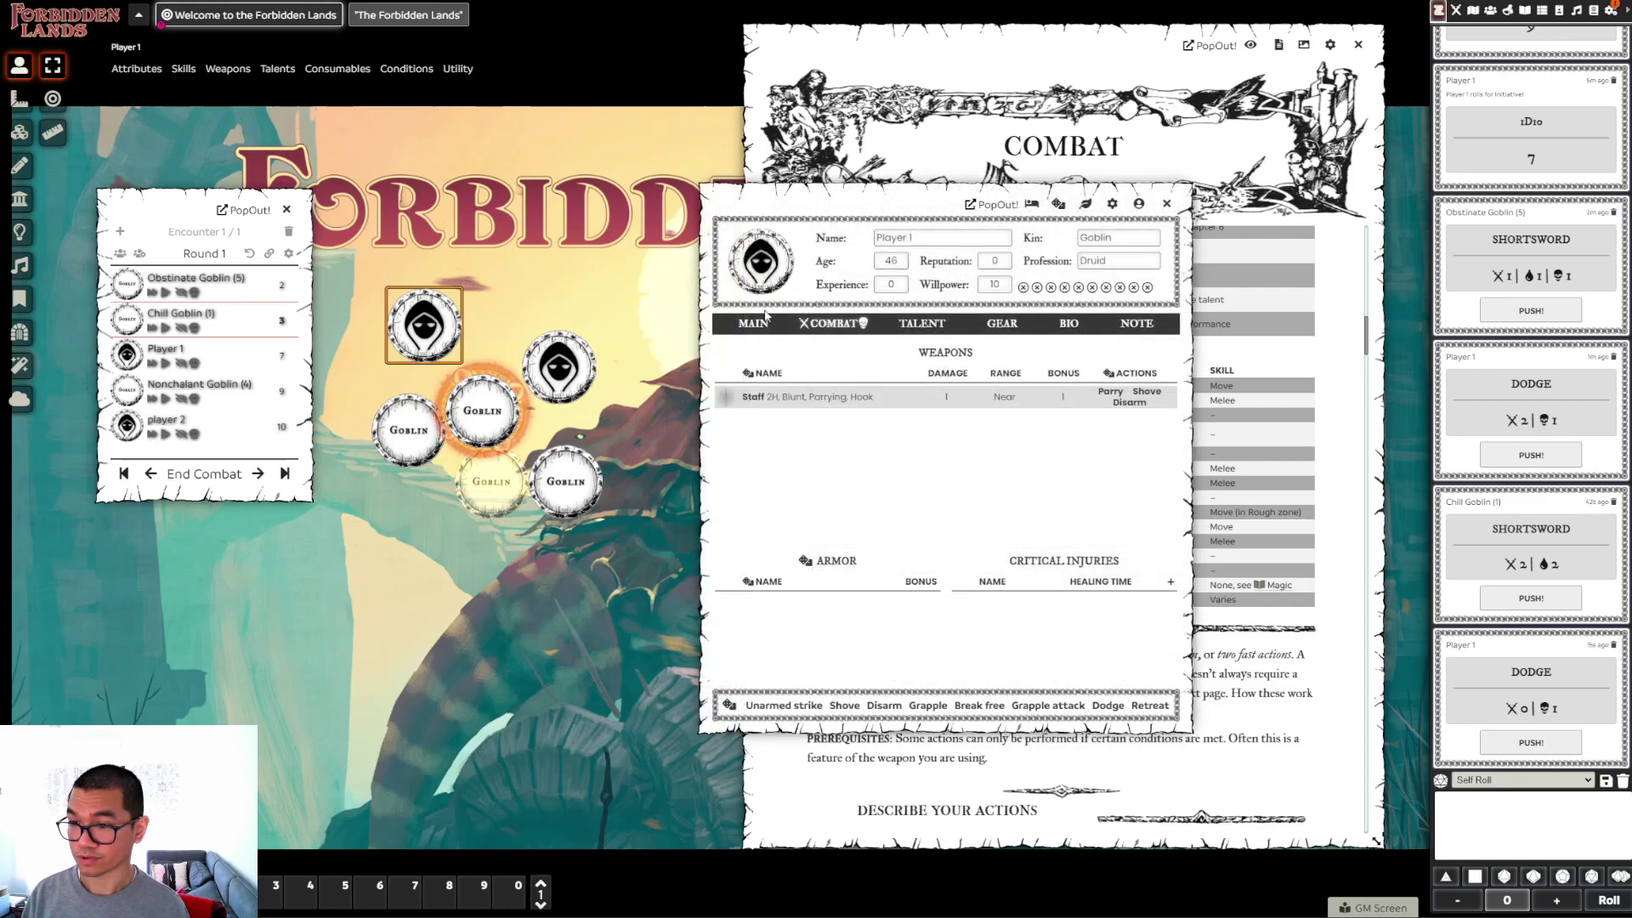
{"action": "left_click", "coordinate": [757, 328]}
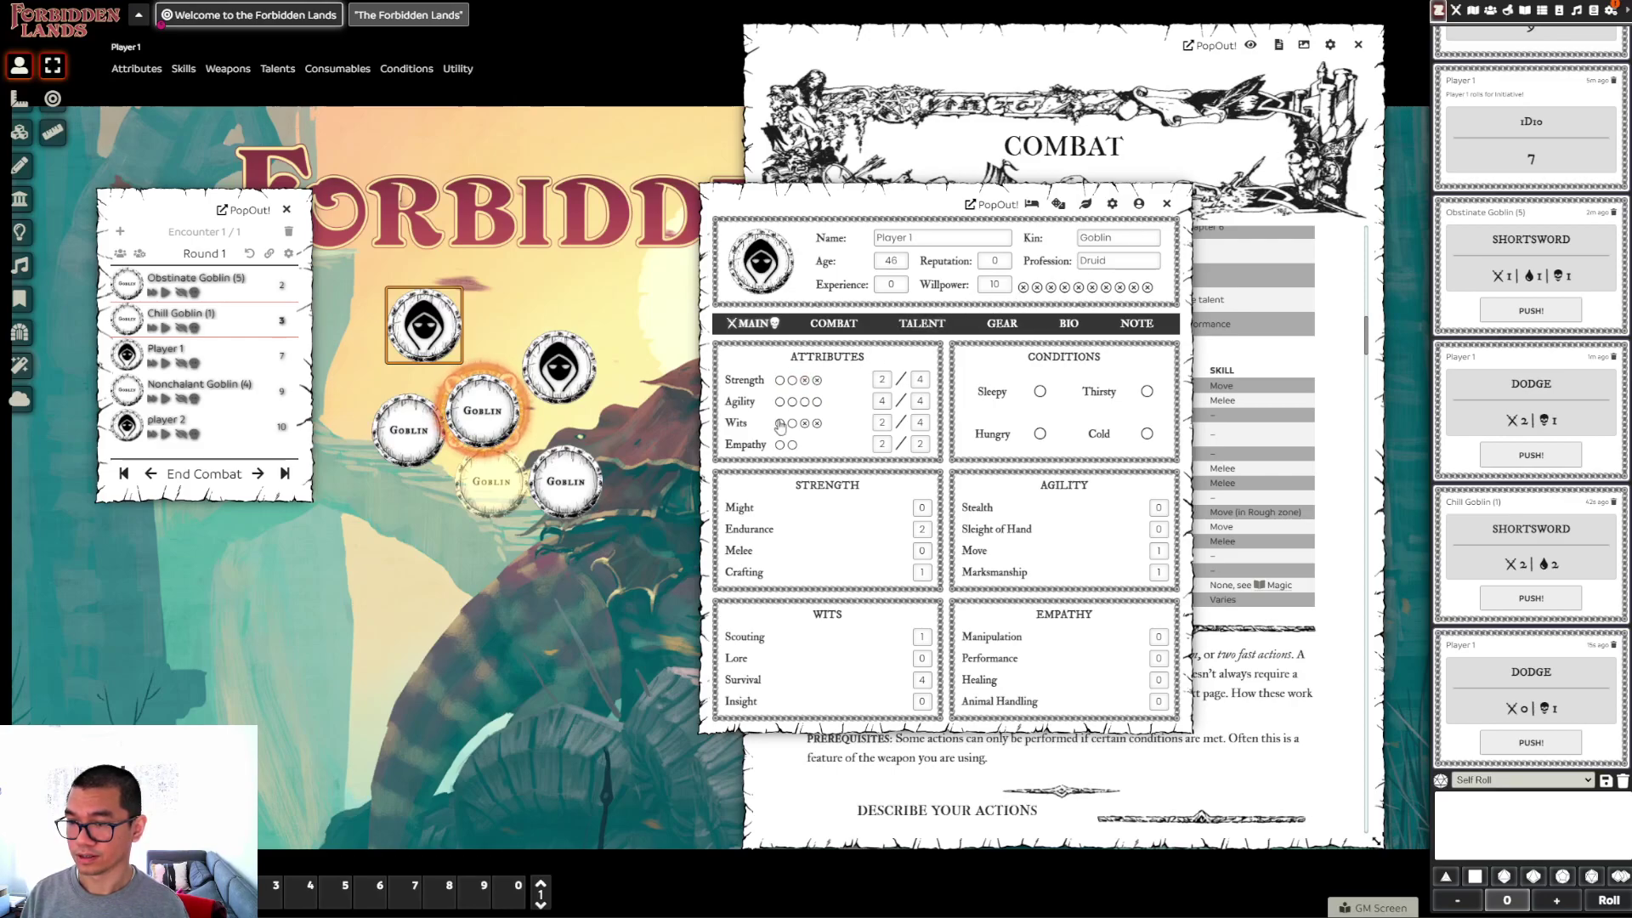
{"action": "left_click", "coordinate": [817, 423]}
{"action": "left_click", "coordinate": [817, 381]}
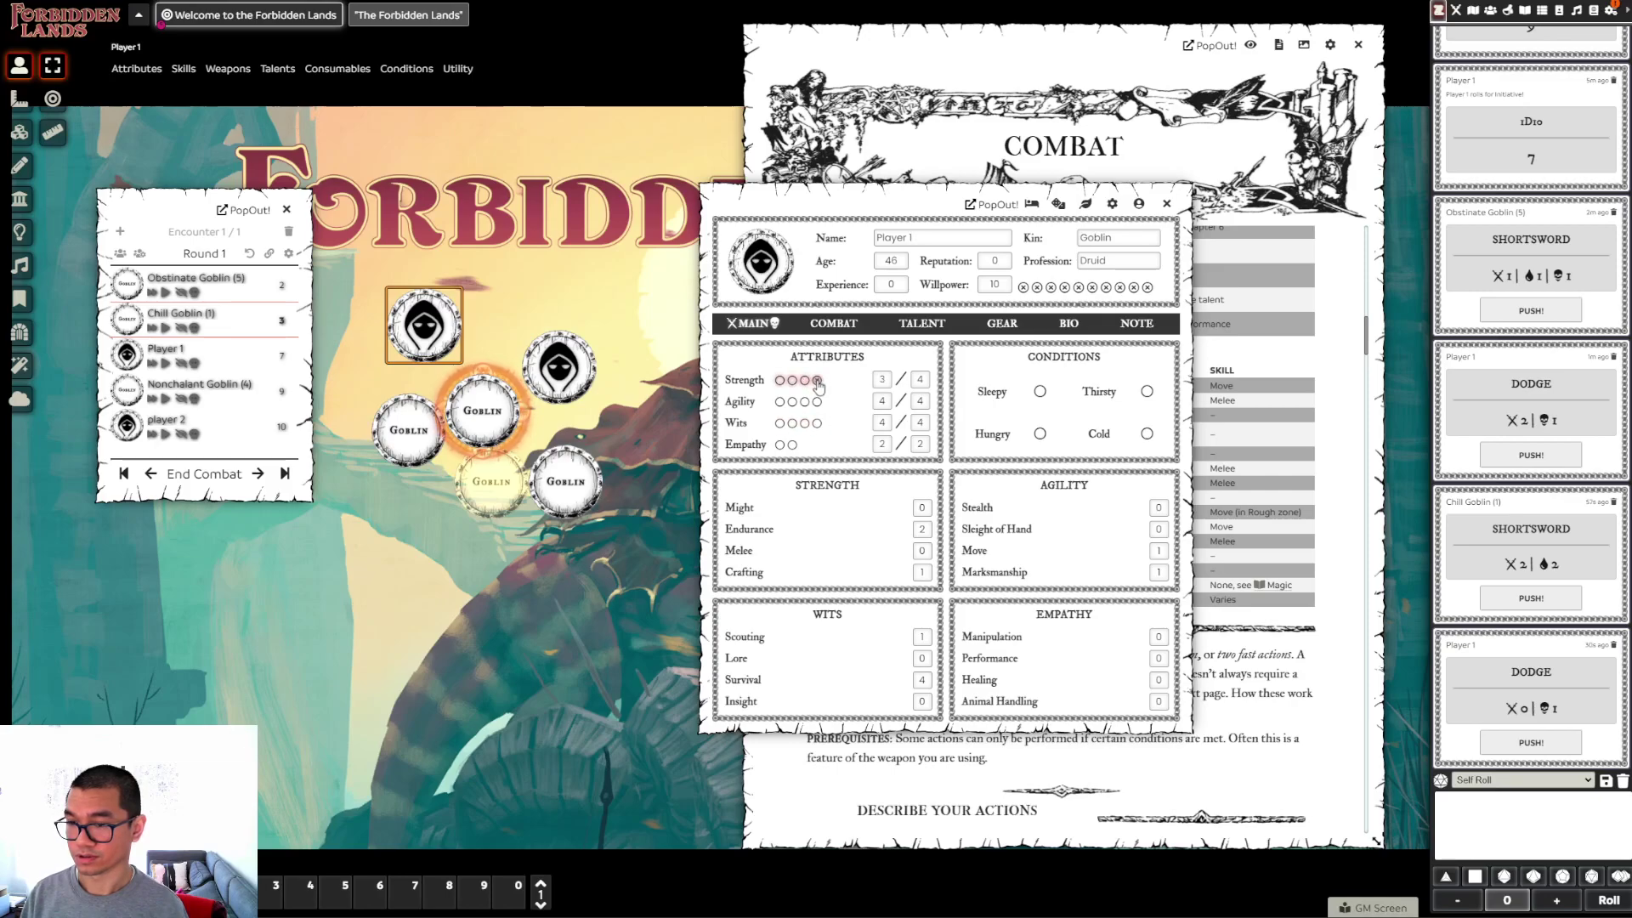
{"action": "left_click", "coordinate": [804, 380]}
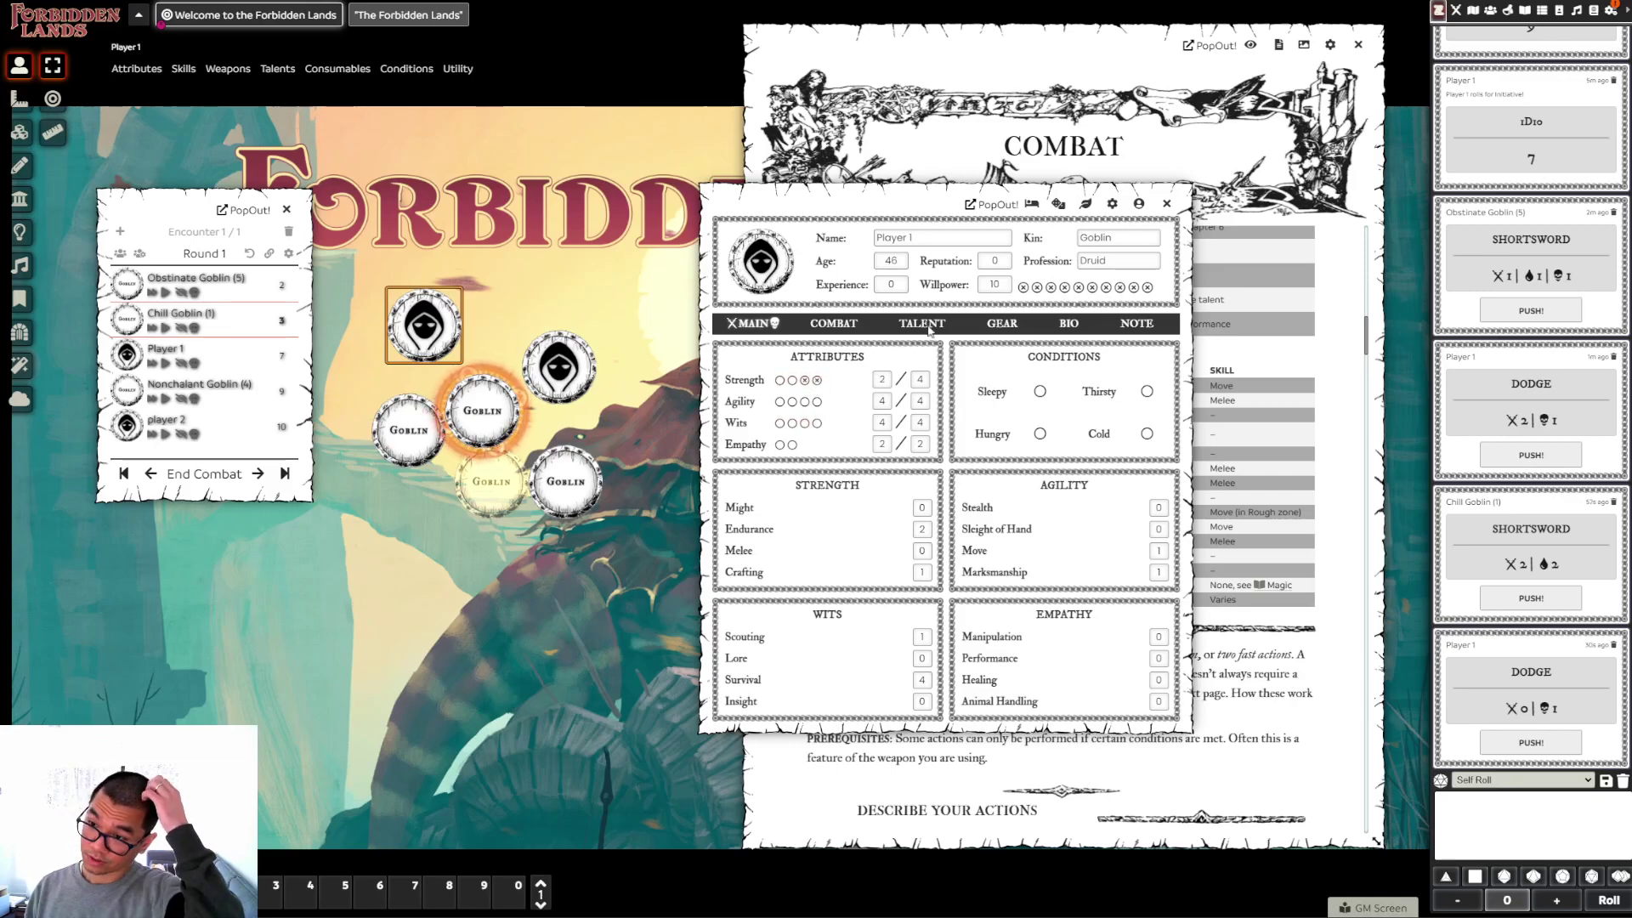
Close Player 1's character sheet and advance the turn past Player 1 to Nonchalant Goblin (4)
{"action": "left_click", "coordinate": [1168, 204]}
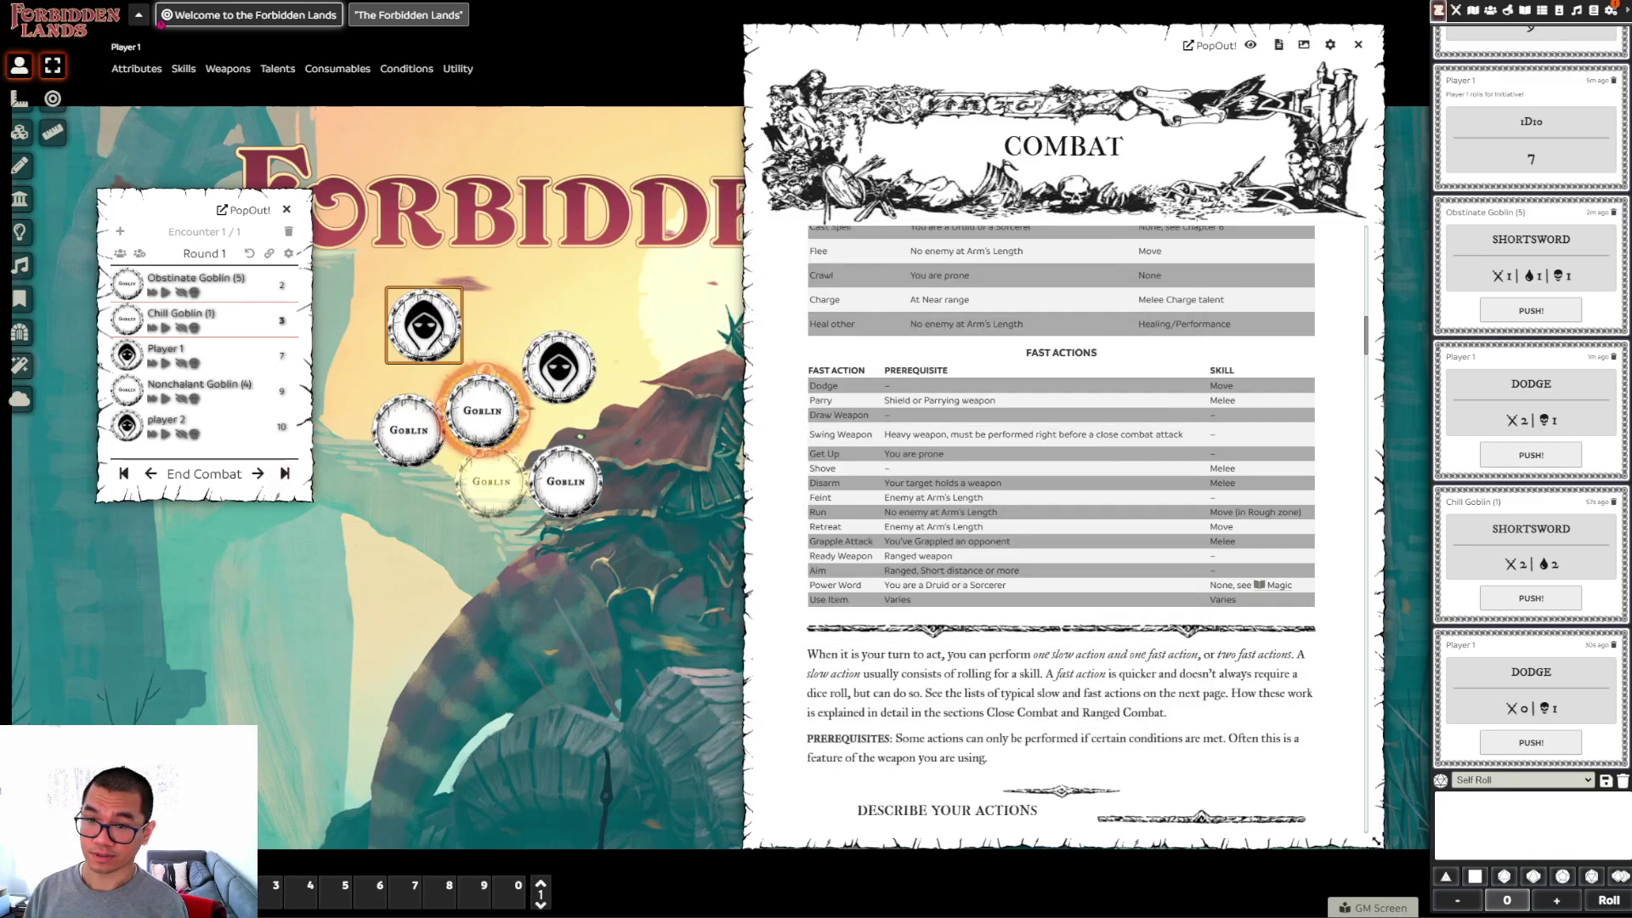
{"action": "left_click", "coordinate": [255, 476]}
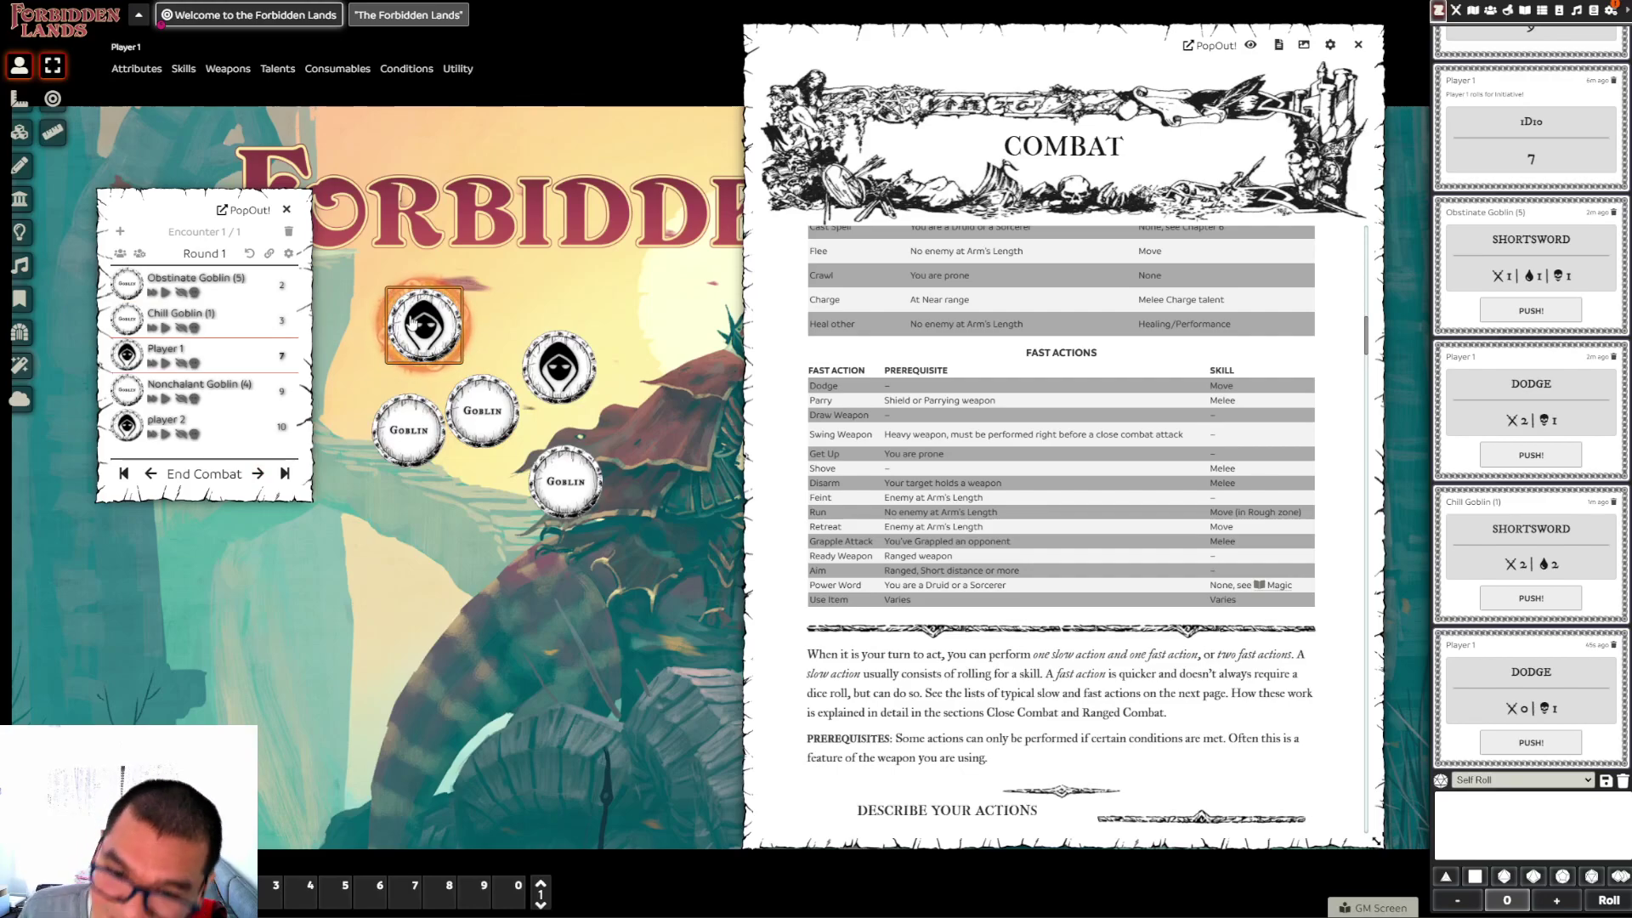
{"action": "left_click", "coordinate": [259, 476]}
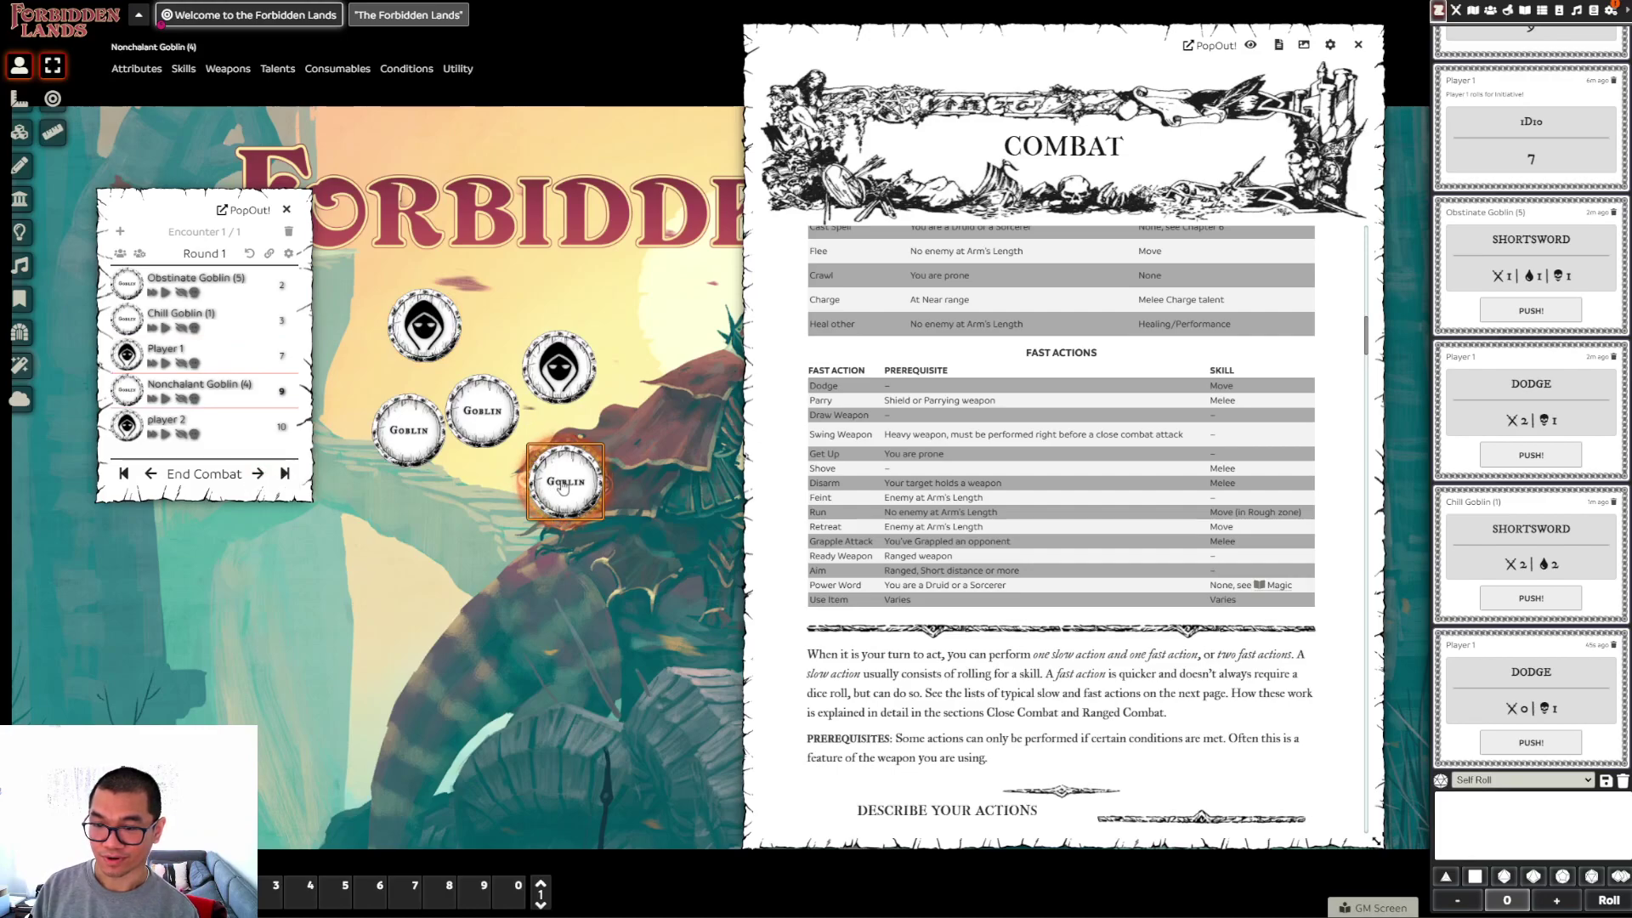
Move Nonchalant Goblin (4)'s token down the map, well away from both players and the other goblins
{"action": "left_click_drag", "start_coordinate": [562, 487], "coordinate": [565, 445]}
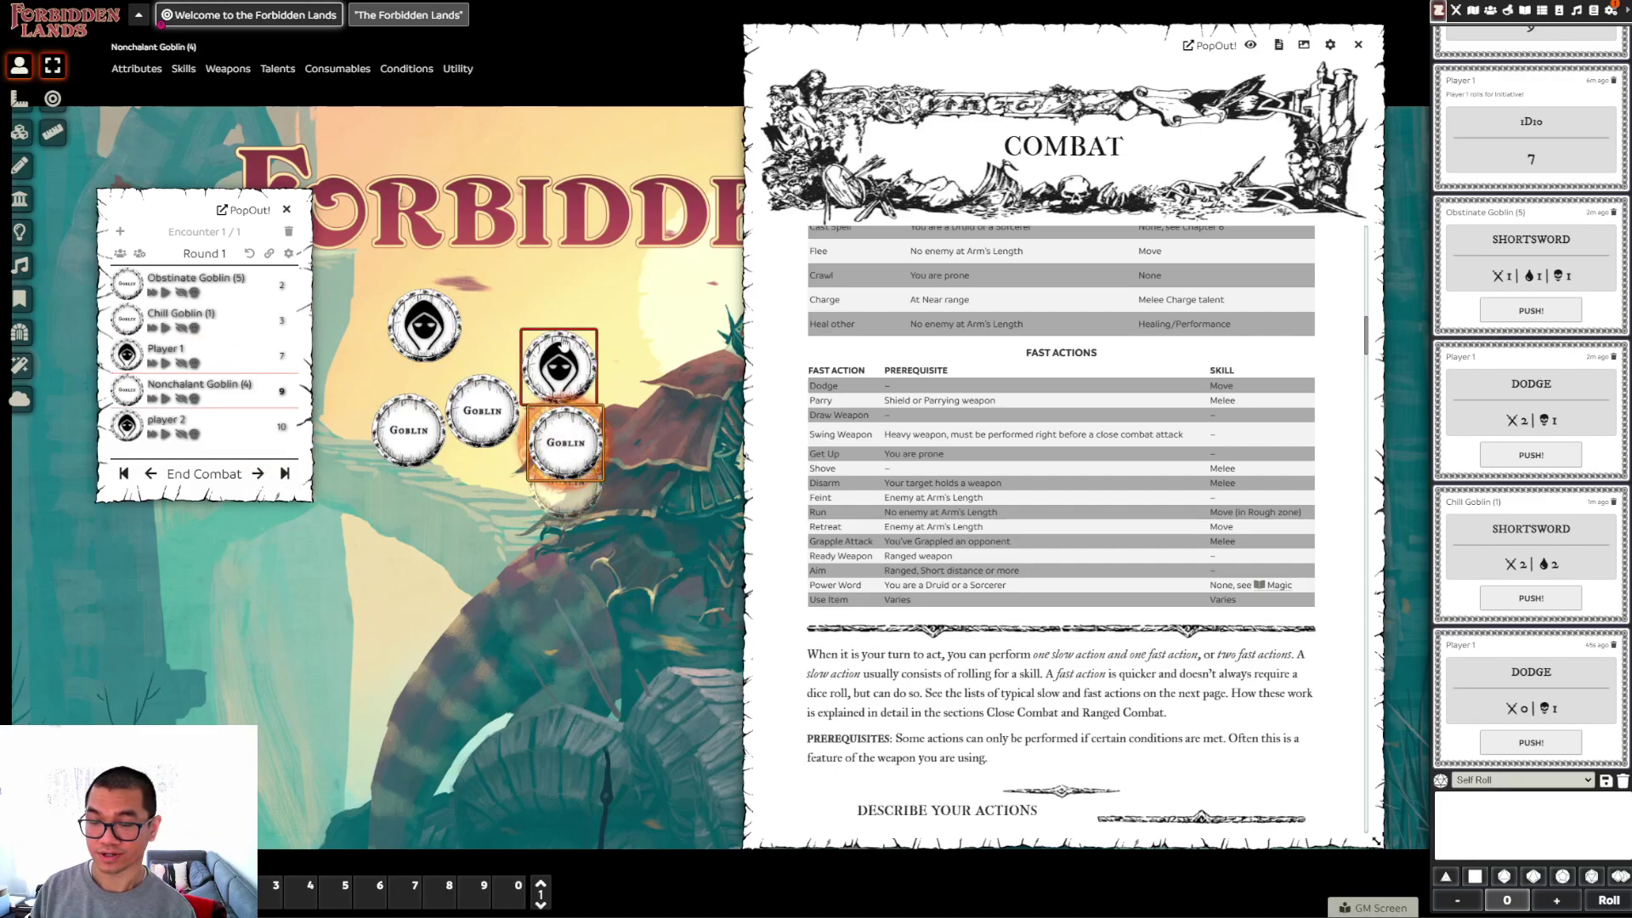
{"action": "mouse_move", "coordinate": [187, 75]}
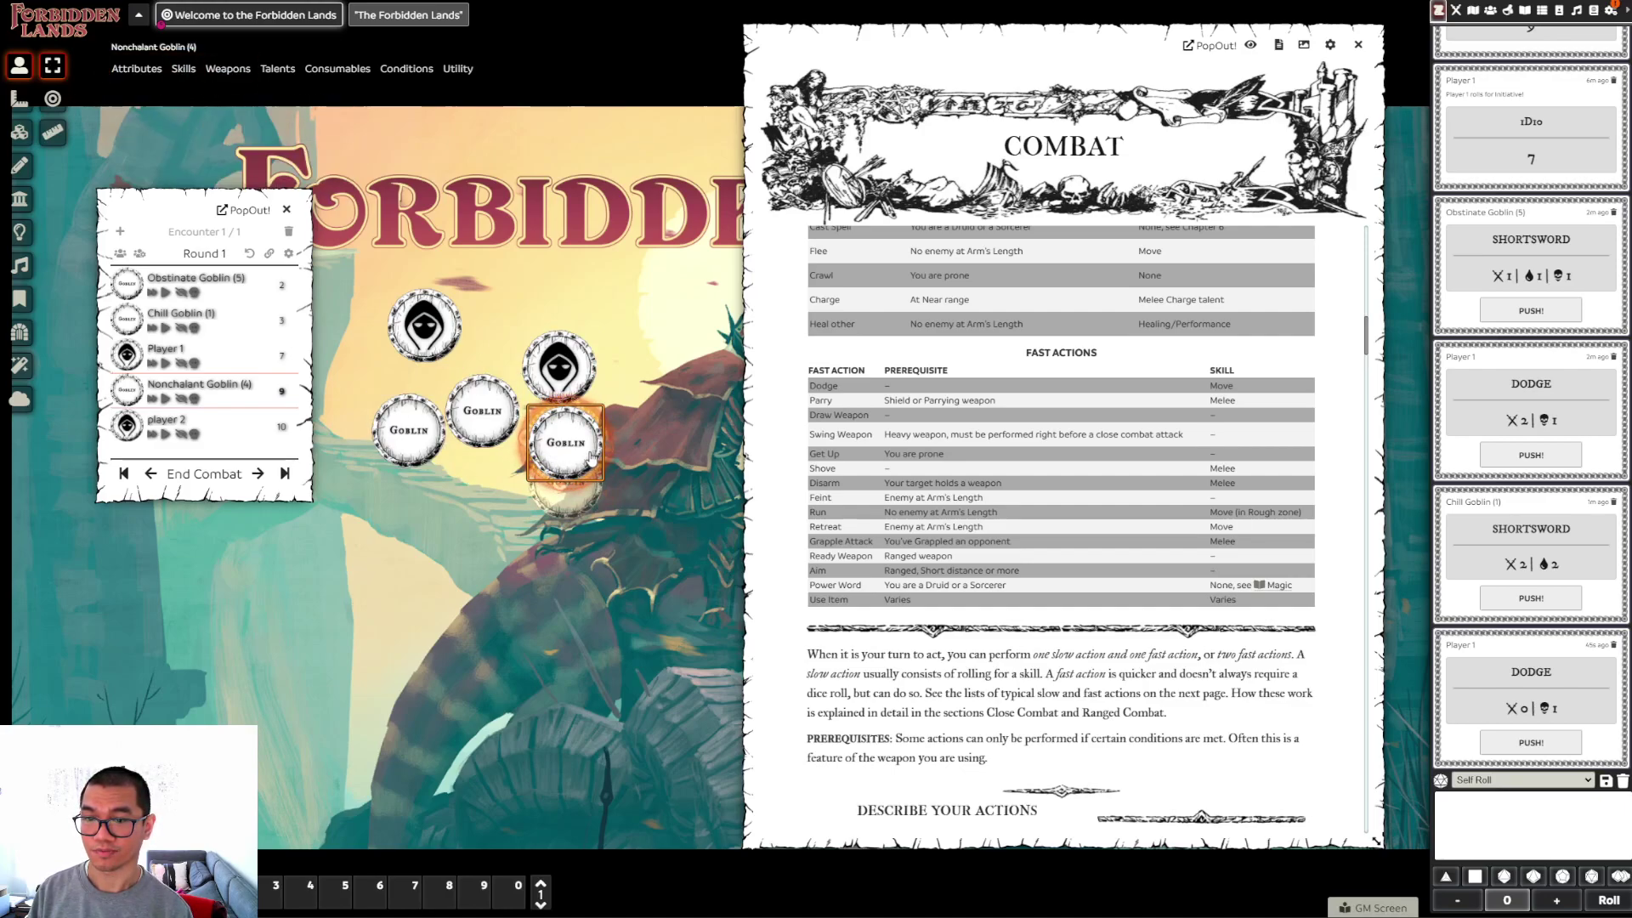
{"action": "left_click_drag", "start_coordinate": [568, 447], "coordinate": [570, 556]}
Roll Nonchalant Goblin (4)'s Sling attack with its preset dice and modifier 0
{"action": "mouse_move", "coordinate": [228, 72]}
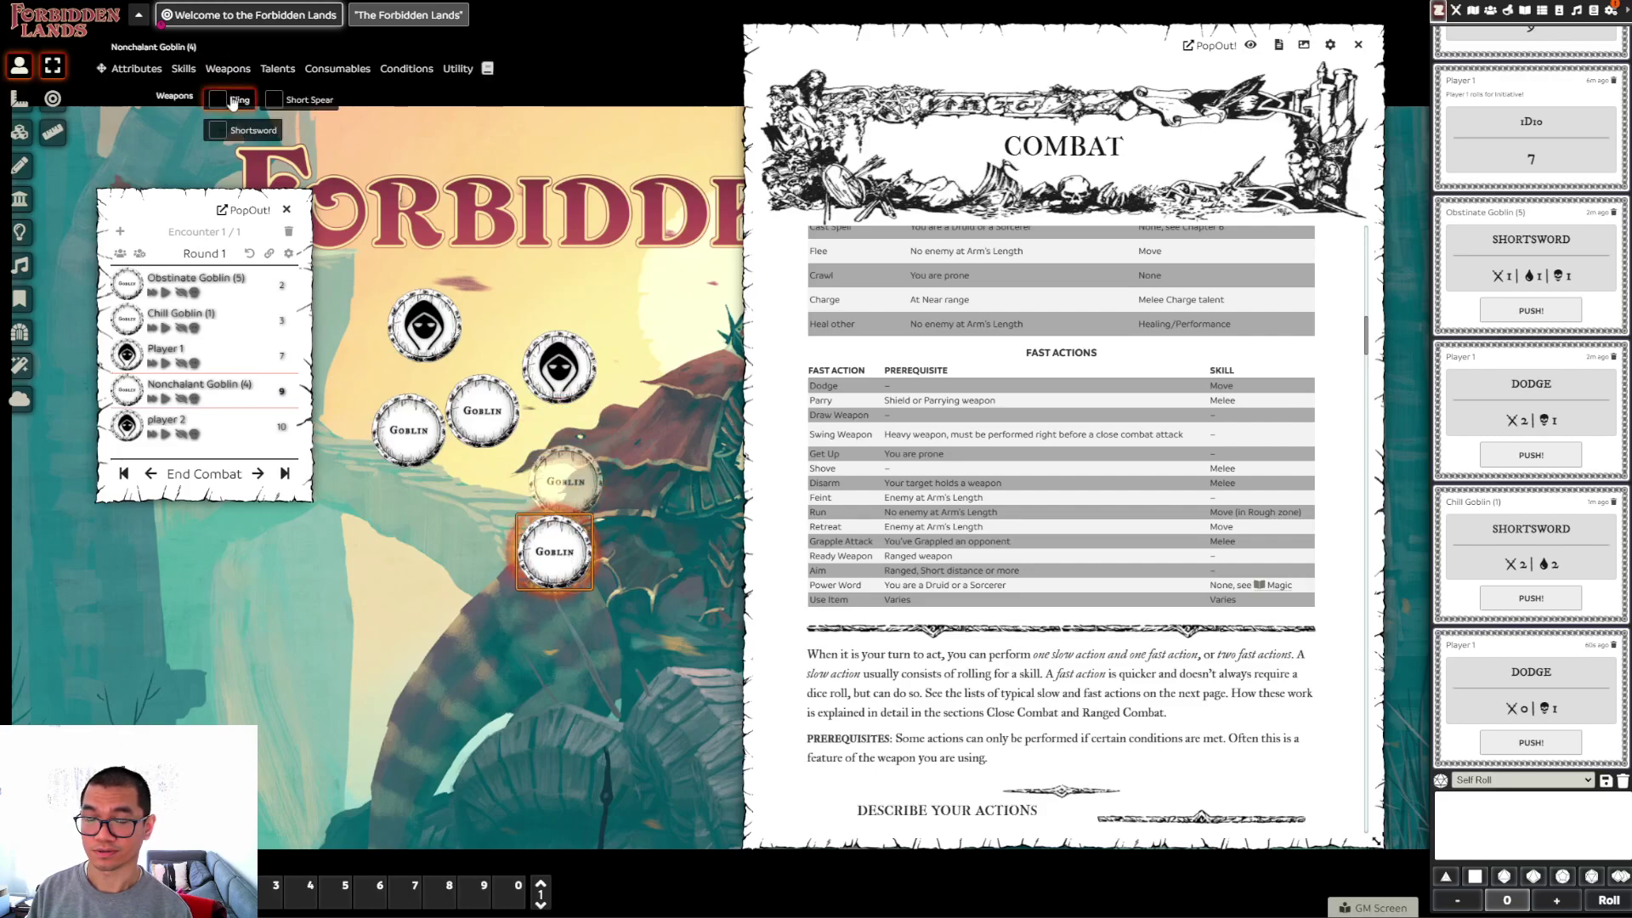
{"action": "left_click", "coordinate": [237, 101]}
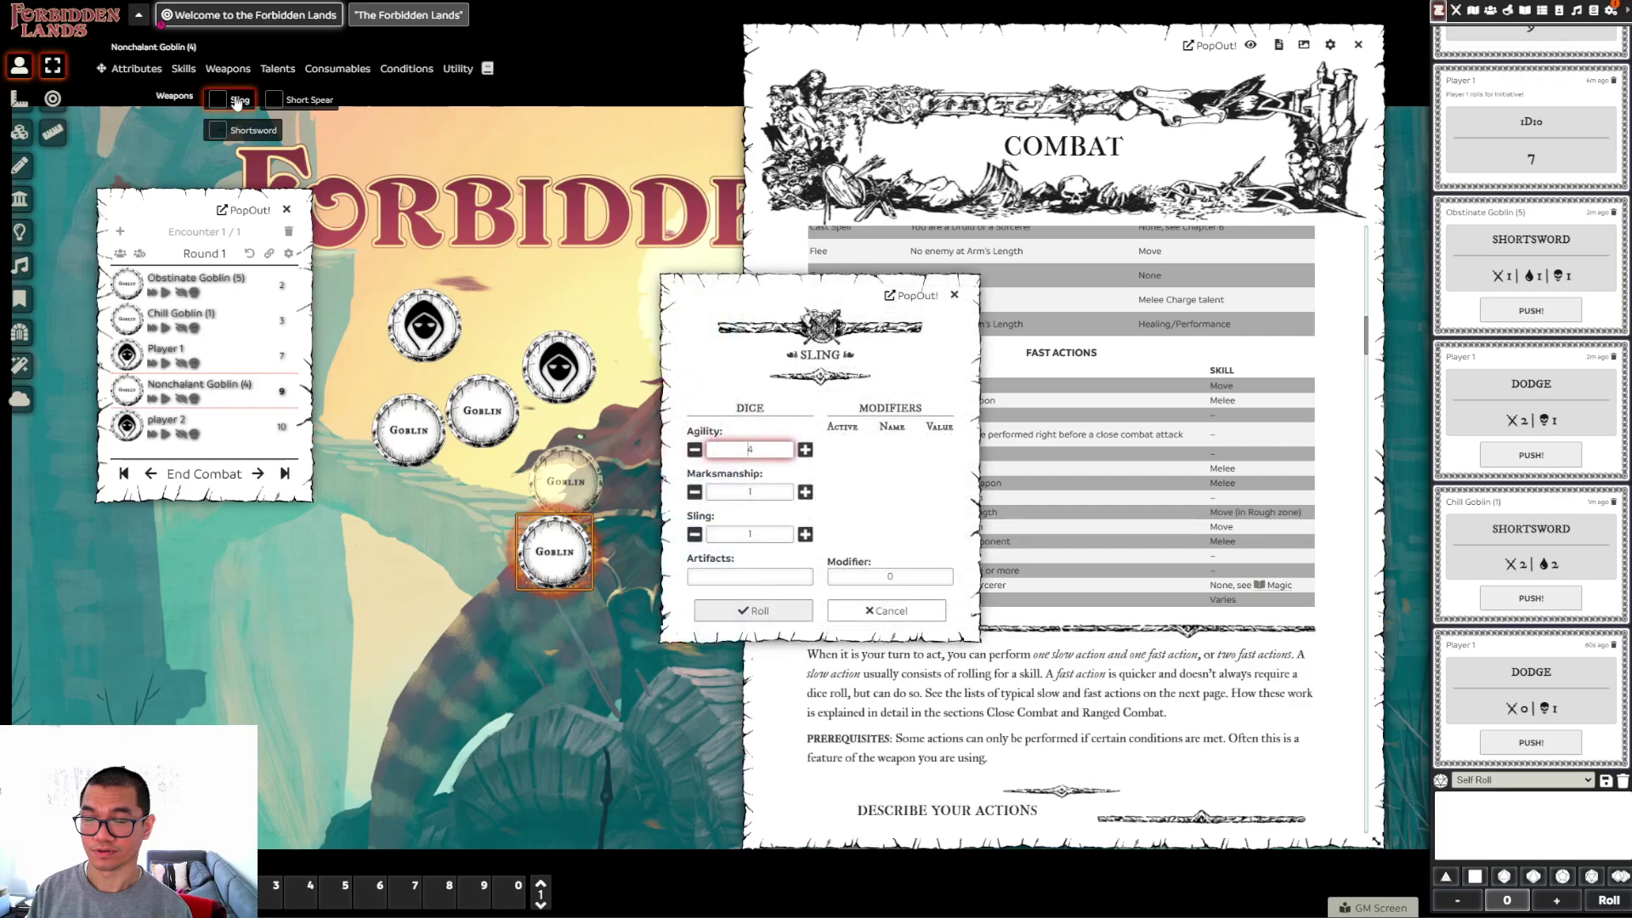
{"action": "left_click", "coordinate": [770, 608]}
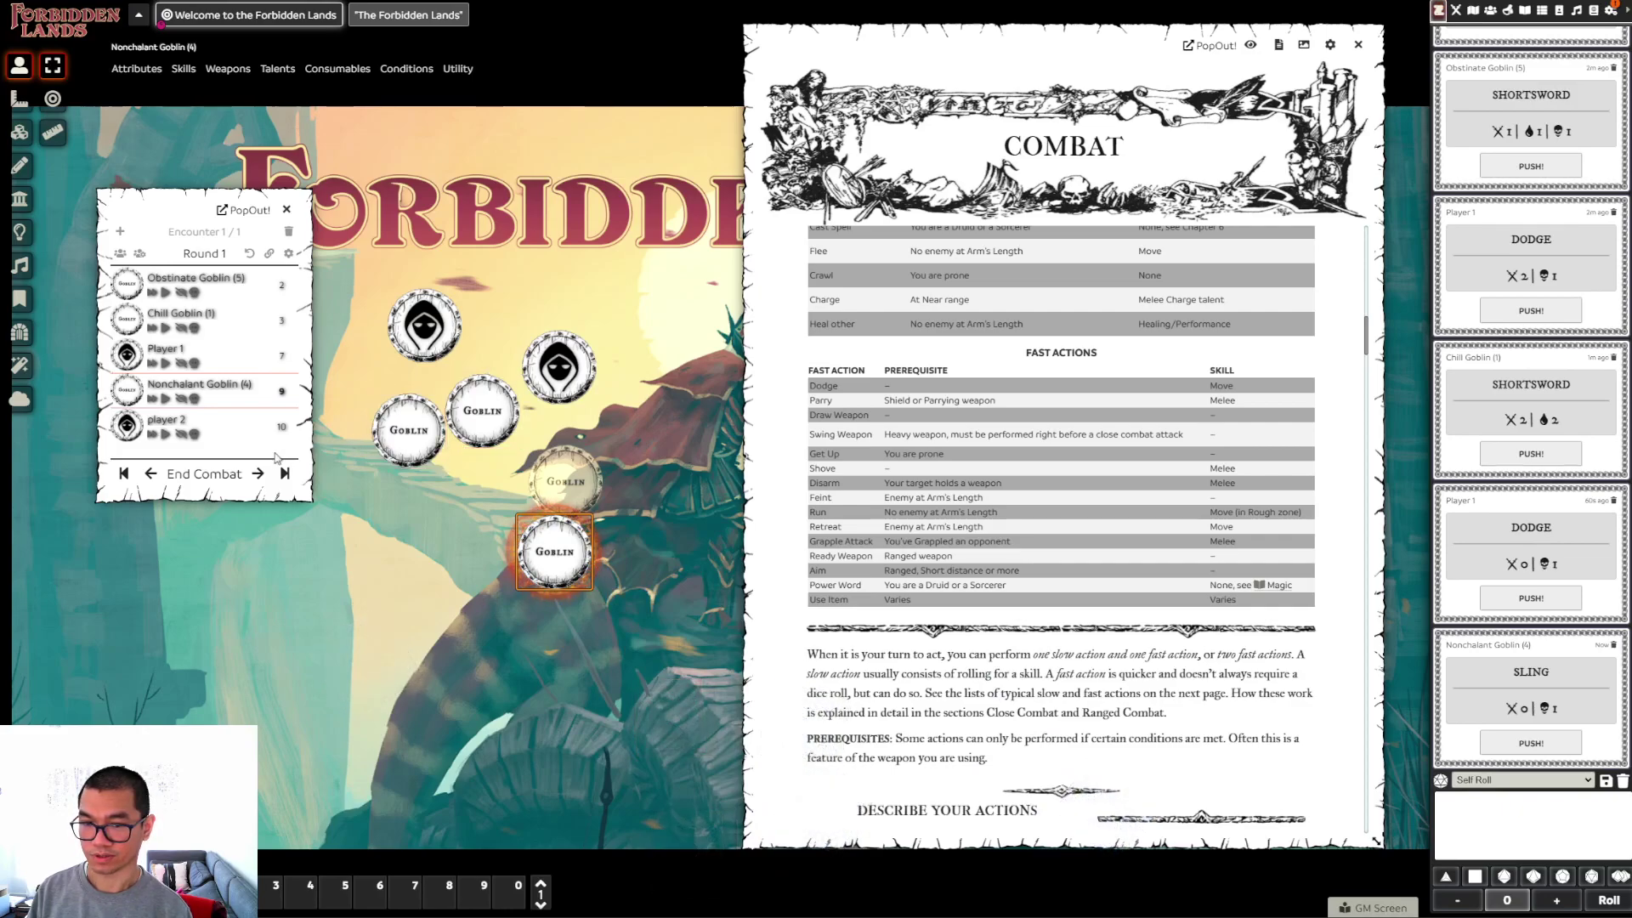
Advance the turn to player 2 and open the combat section of their character sheet
{"action": "left_click", "coordinate": [257, 474]}
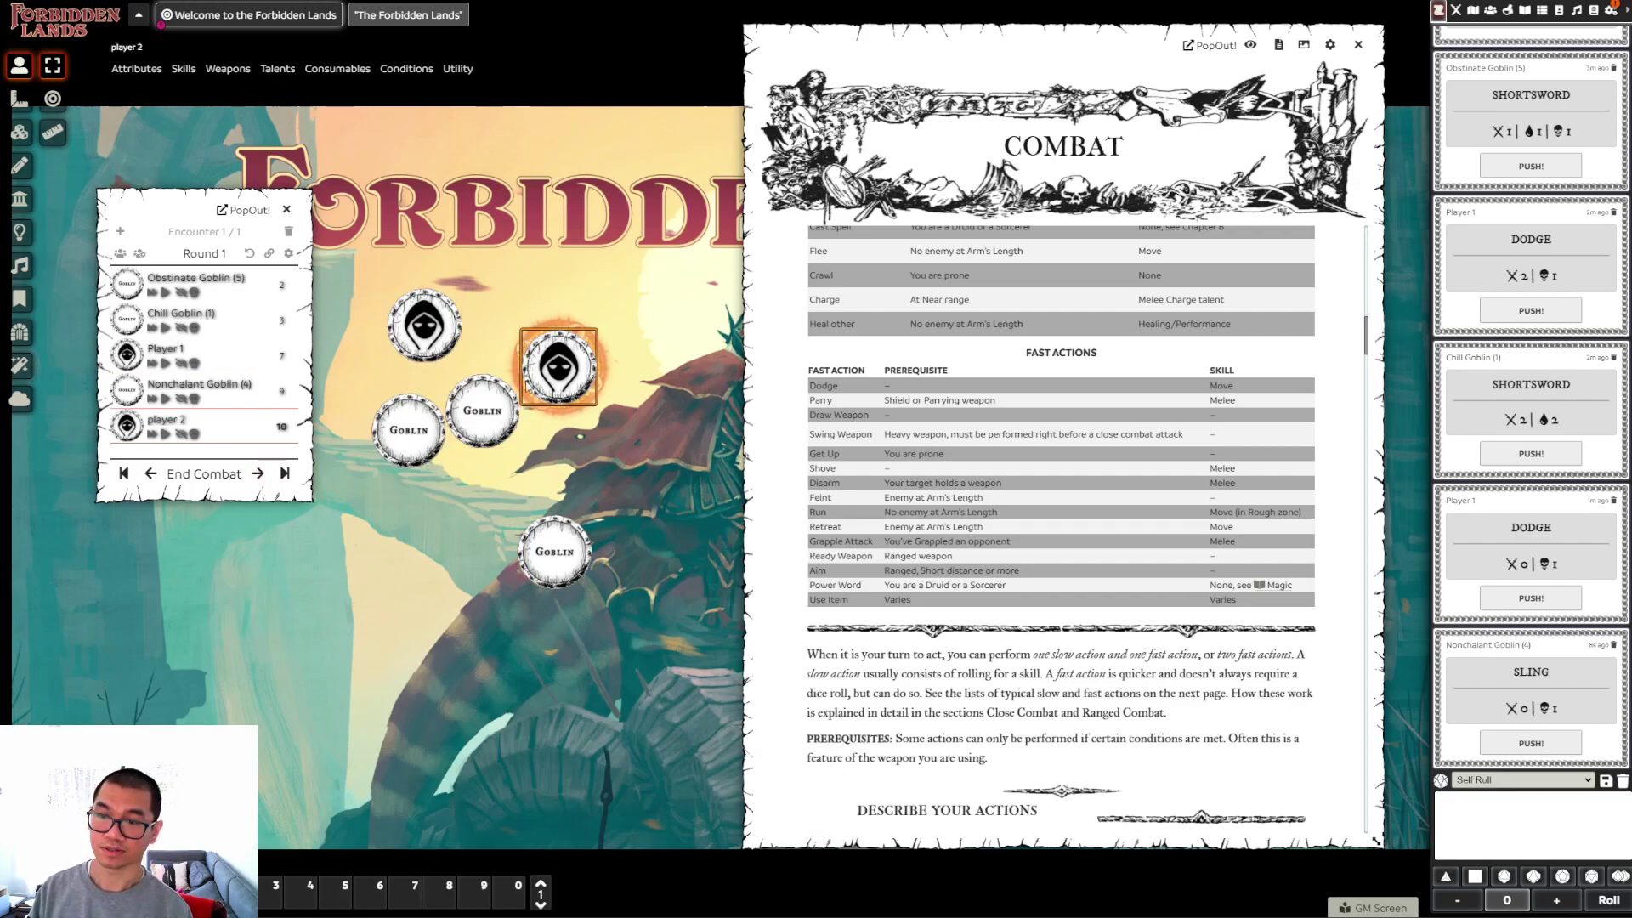
{"action": "double_click", "coordinate": [561, 368]}
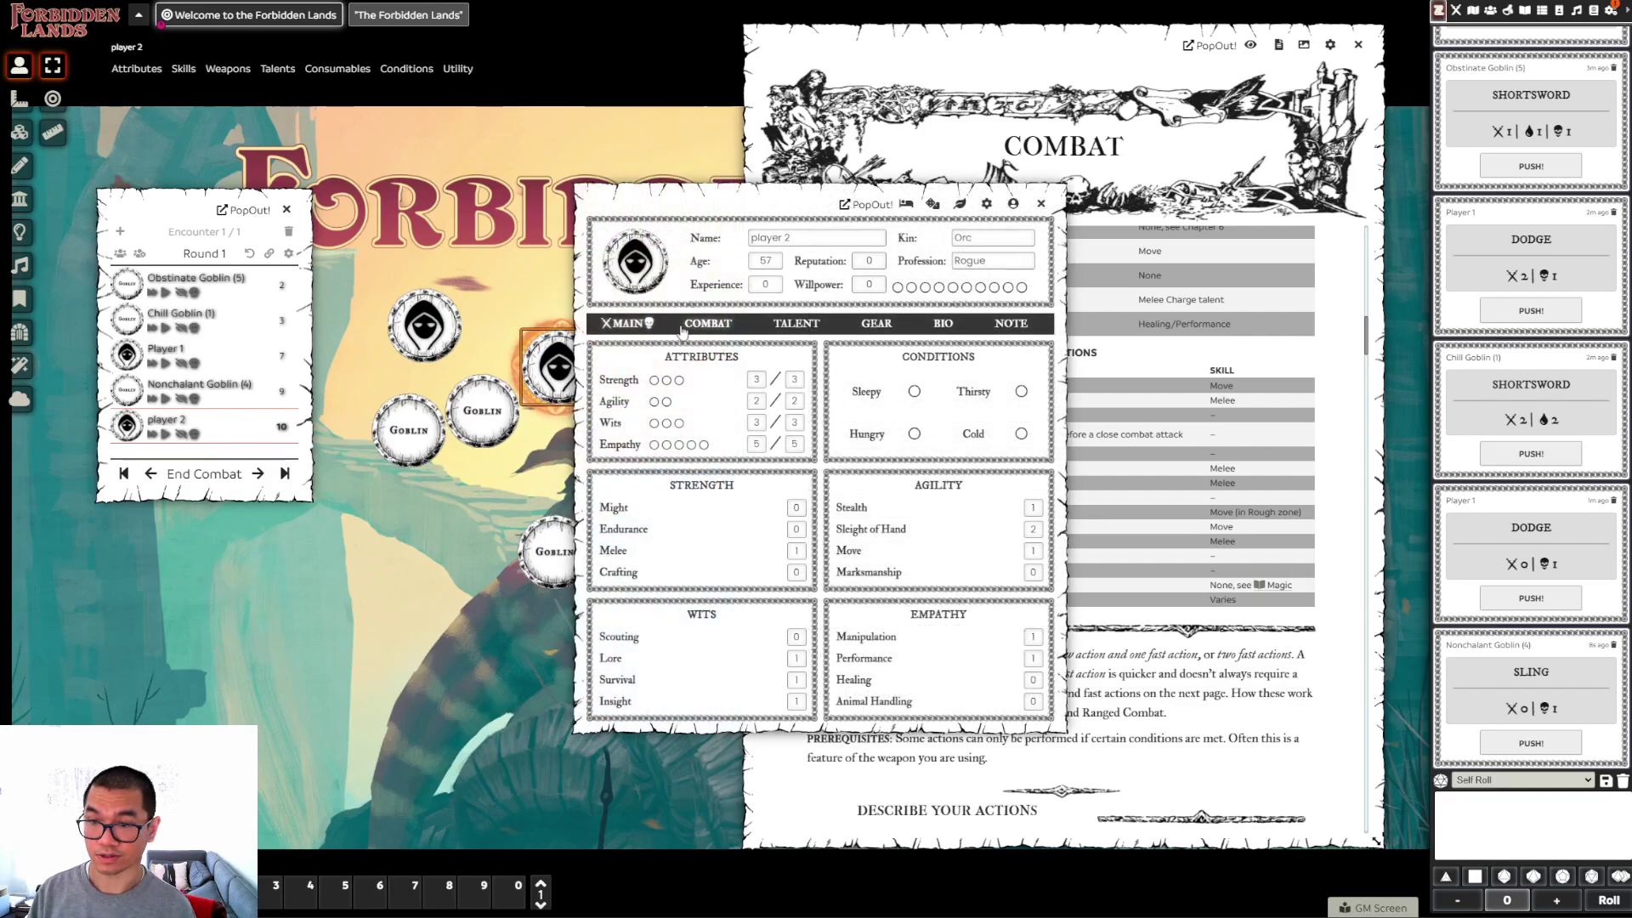
{"action": "left_click", "coordinate": [717, 328]}
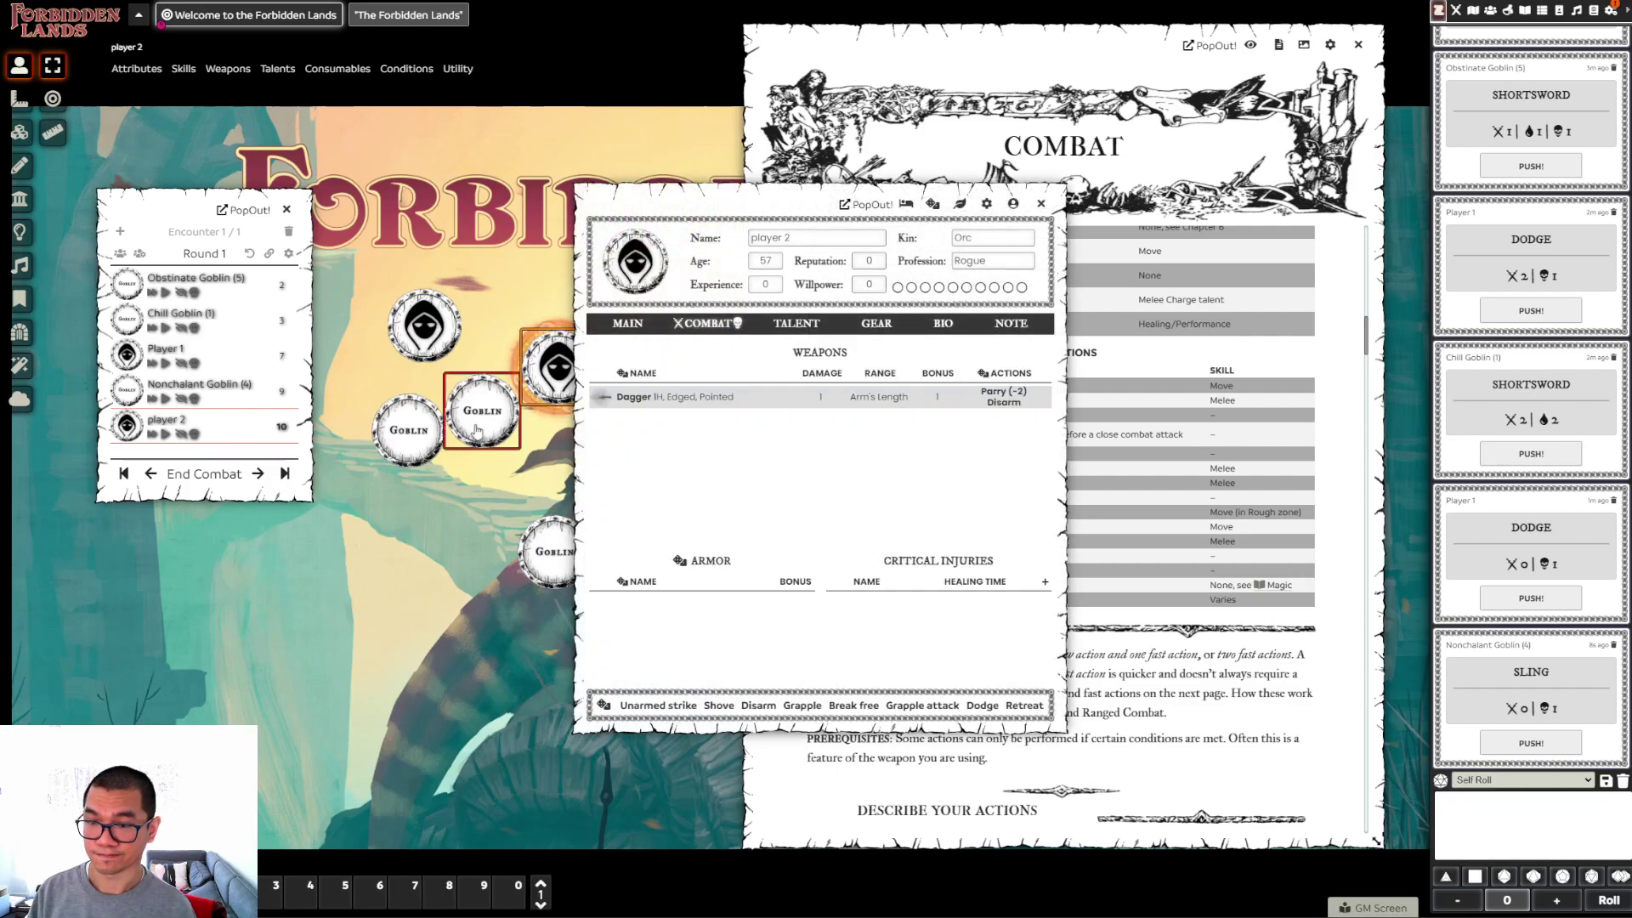
Roll player 2's Dagger attack with the preset dice and push the roll, leaving the character sheet closed
{"action": "left_click", "coordinate": [634, 396]}
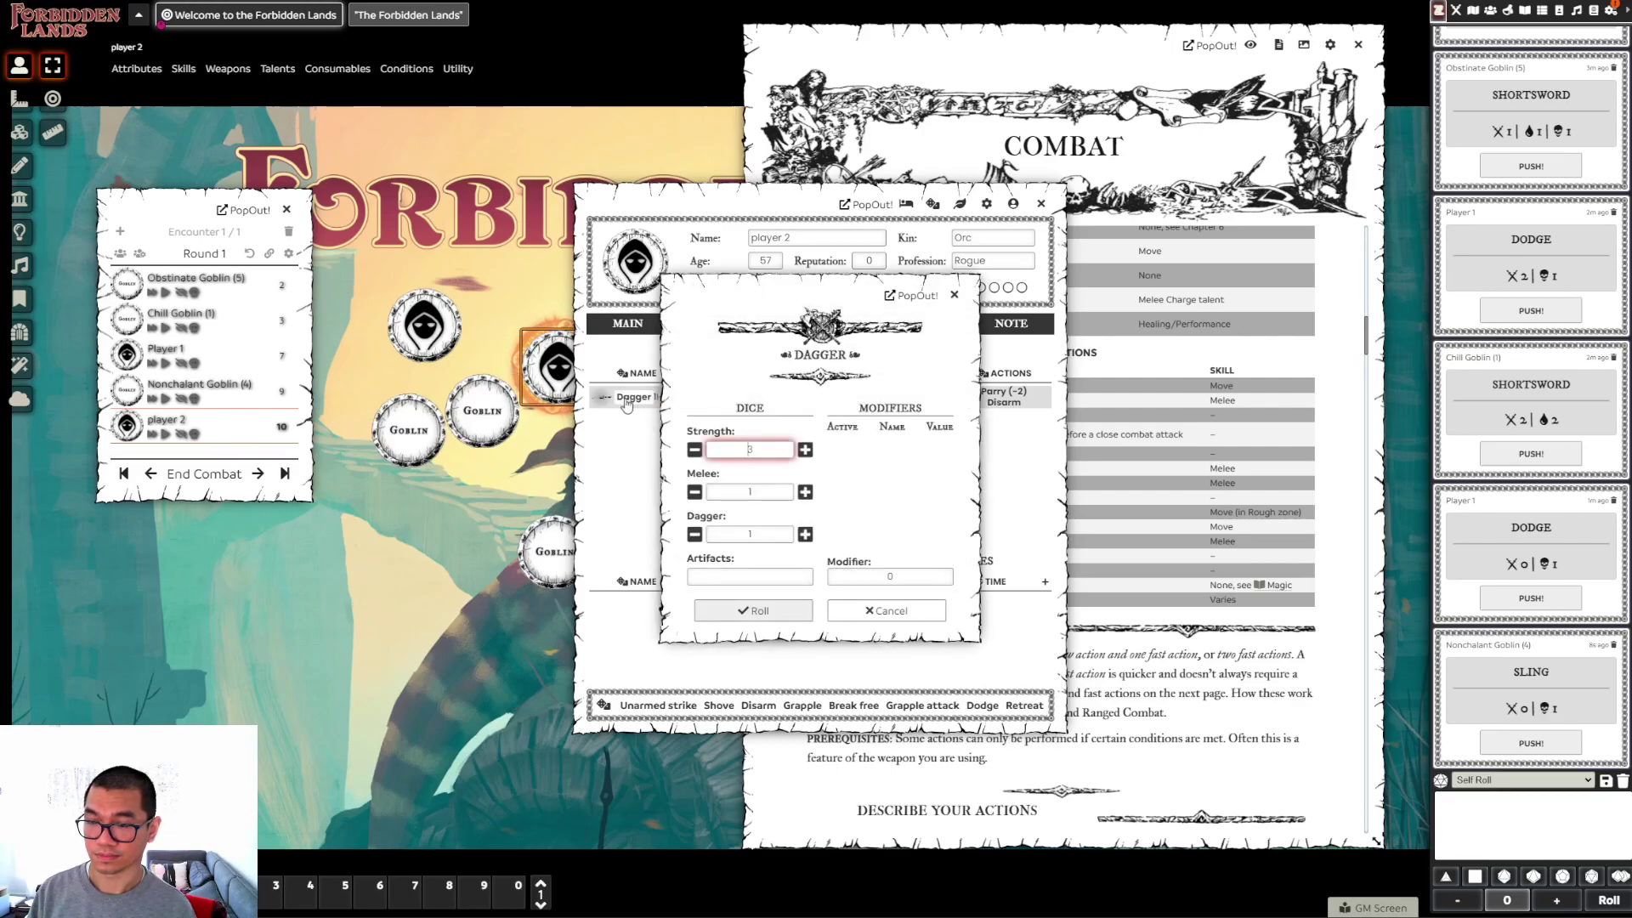
{"action": "left_click", "coordinate": [769, 611]}
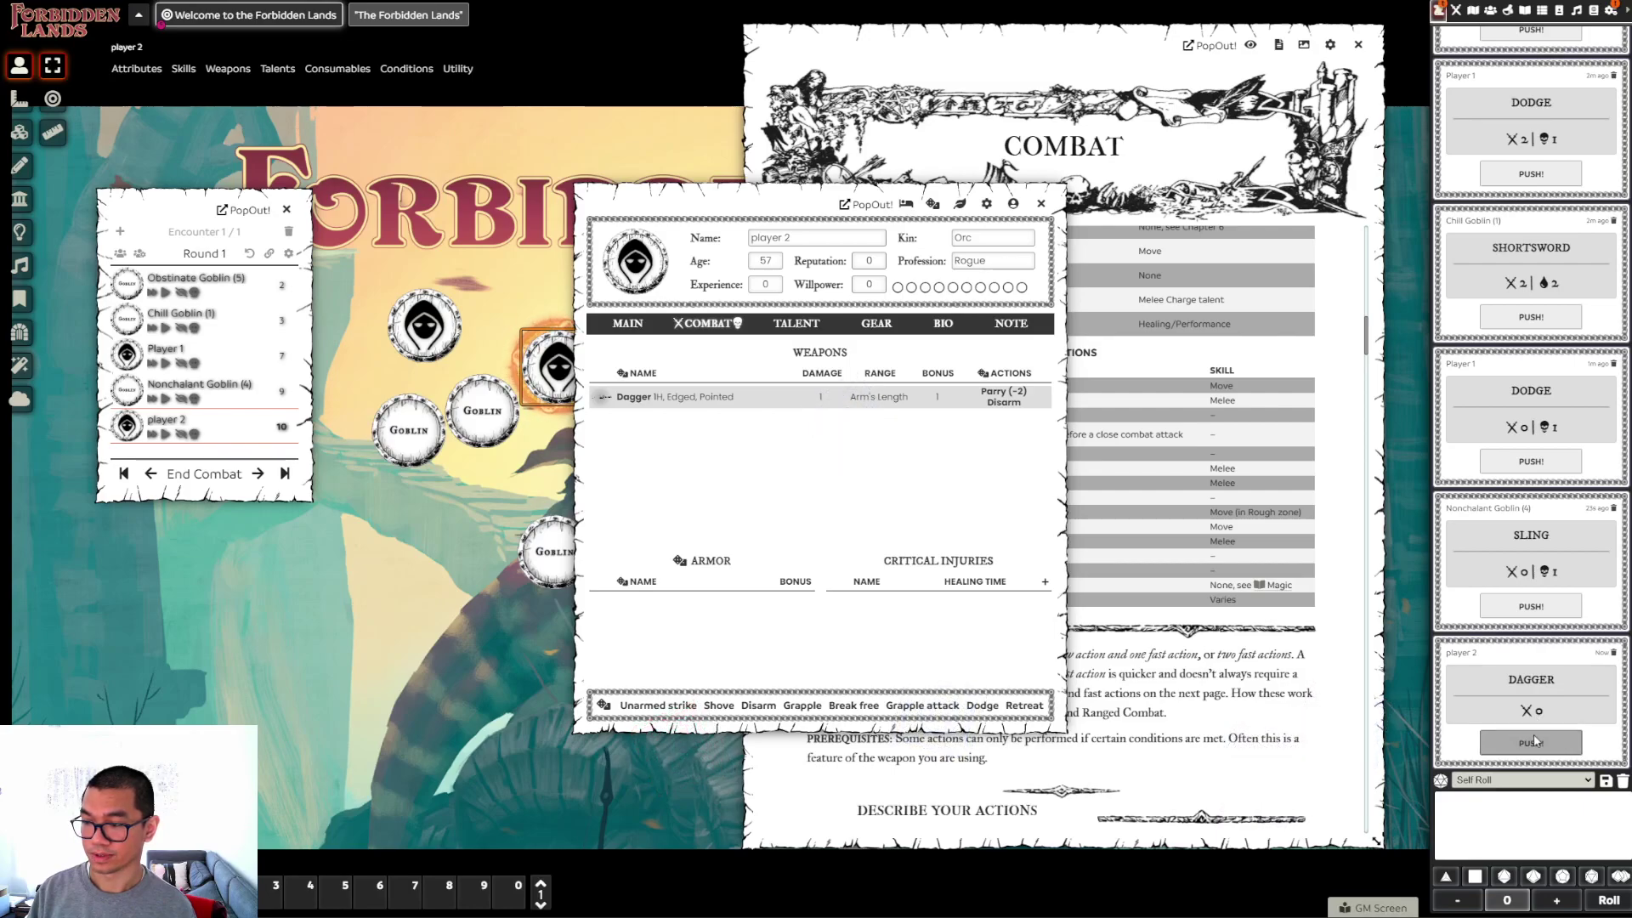
{"action": "left_click", "coordinate": [1531, 741]}
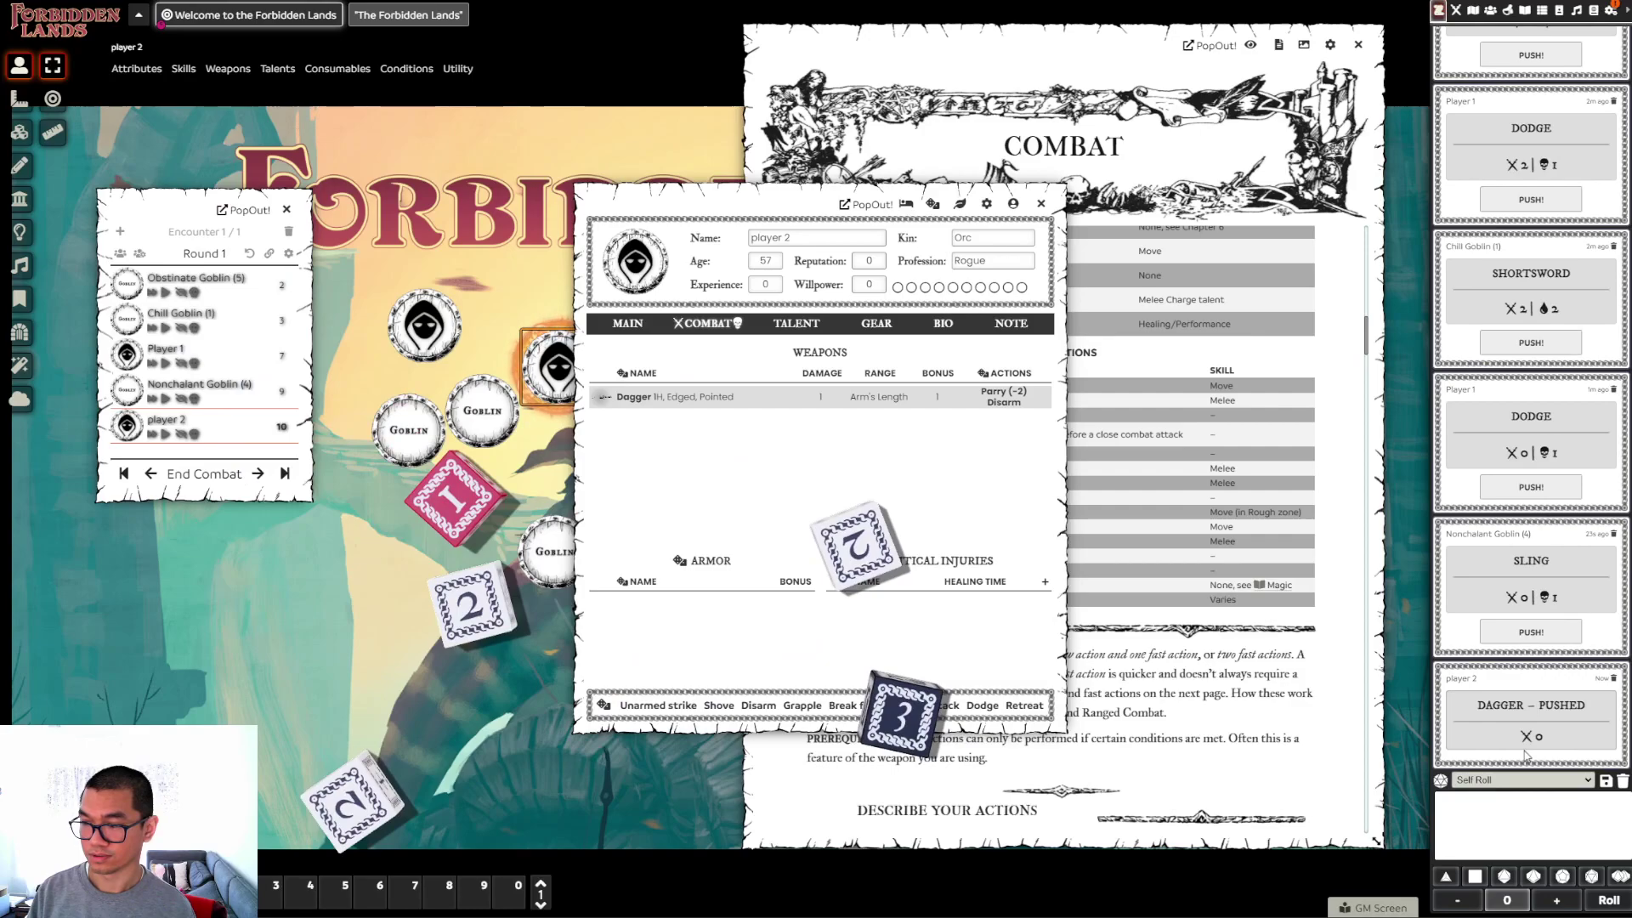
{"action": "left_click", "coordinate": [1029, 206]}
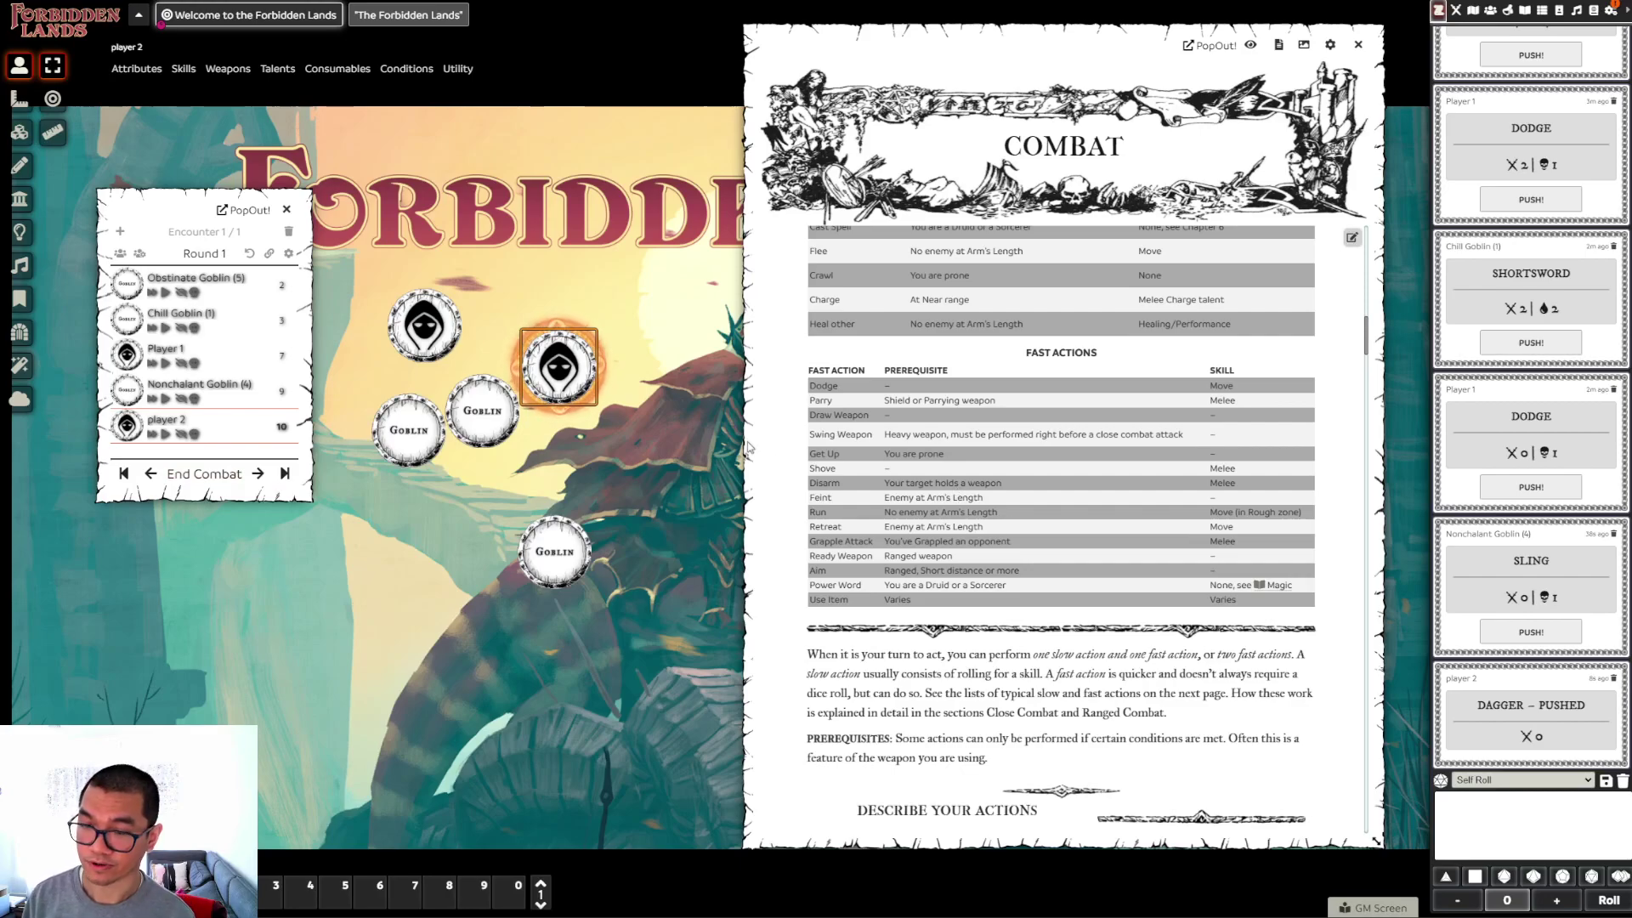
Read the combat rules on describing actions, zones and range, movement, fleeing, and ambushes and sneak attacks
{"action": "scroll", "coordinate": [966, 449], "scroll_direction": "down", "scroll_amount": 6}
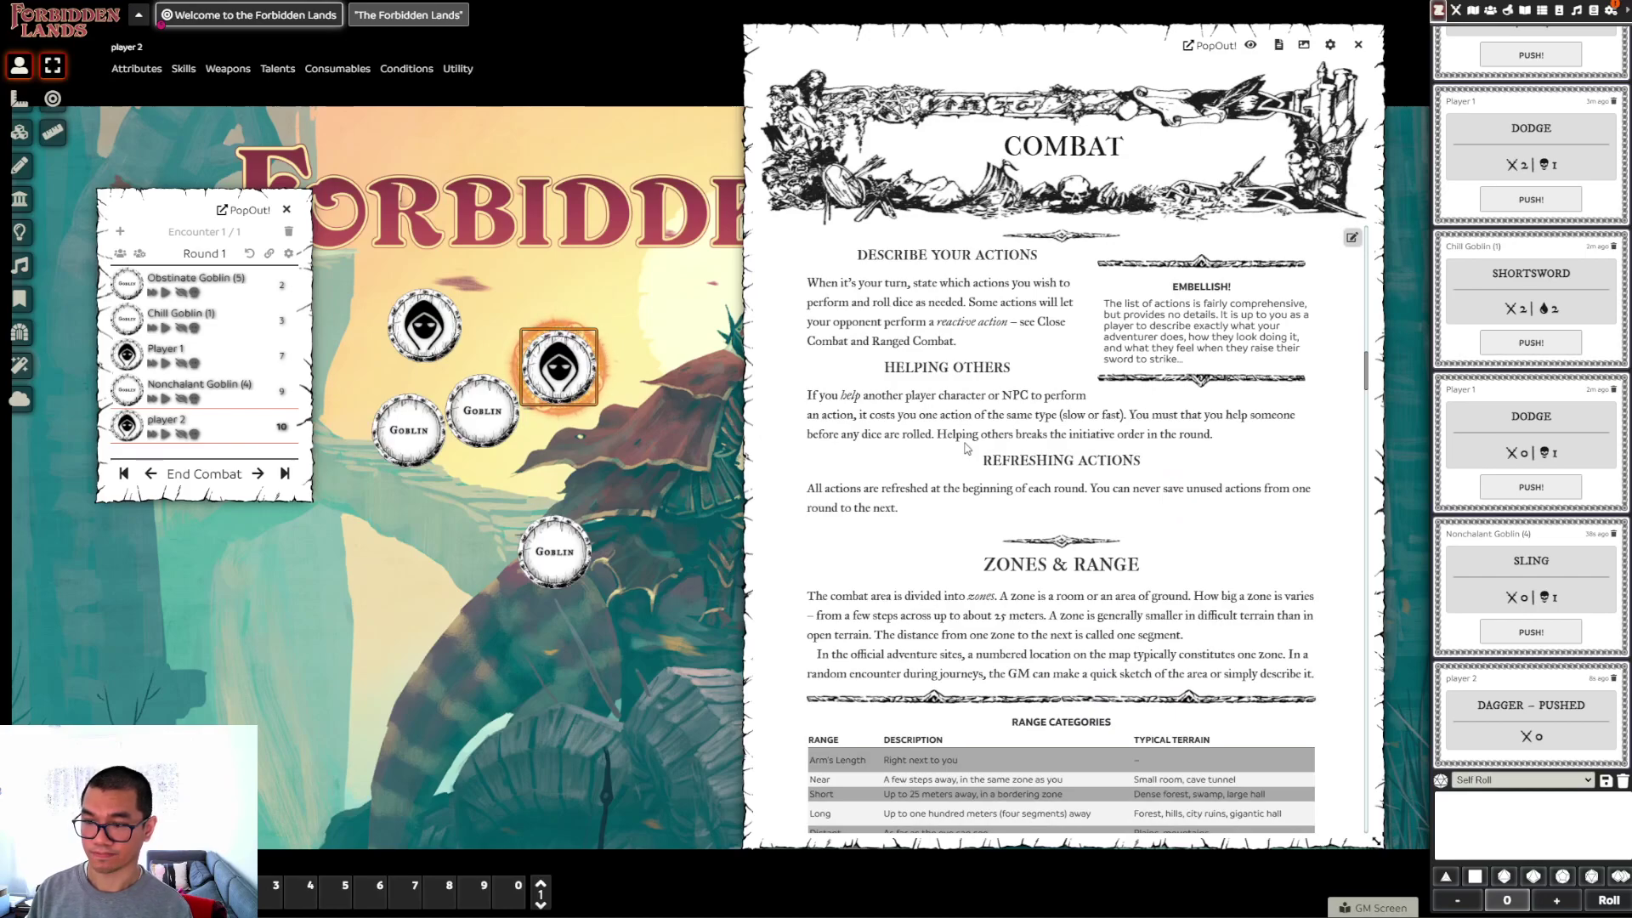
{"action": "scroll", "coordinate": [966, 450], "scroll_direction": "down", "scroll_amount": 3}
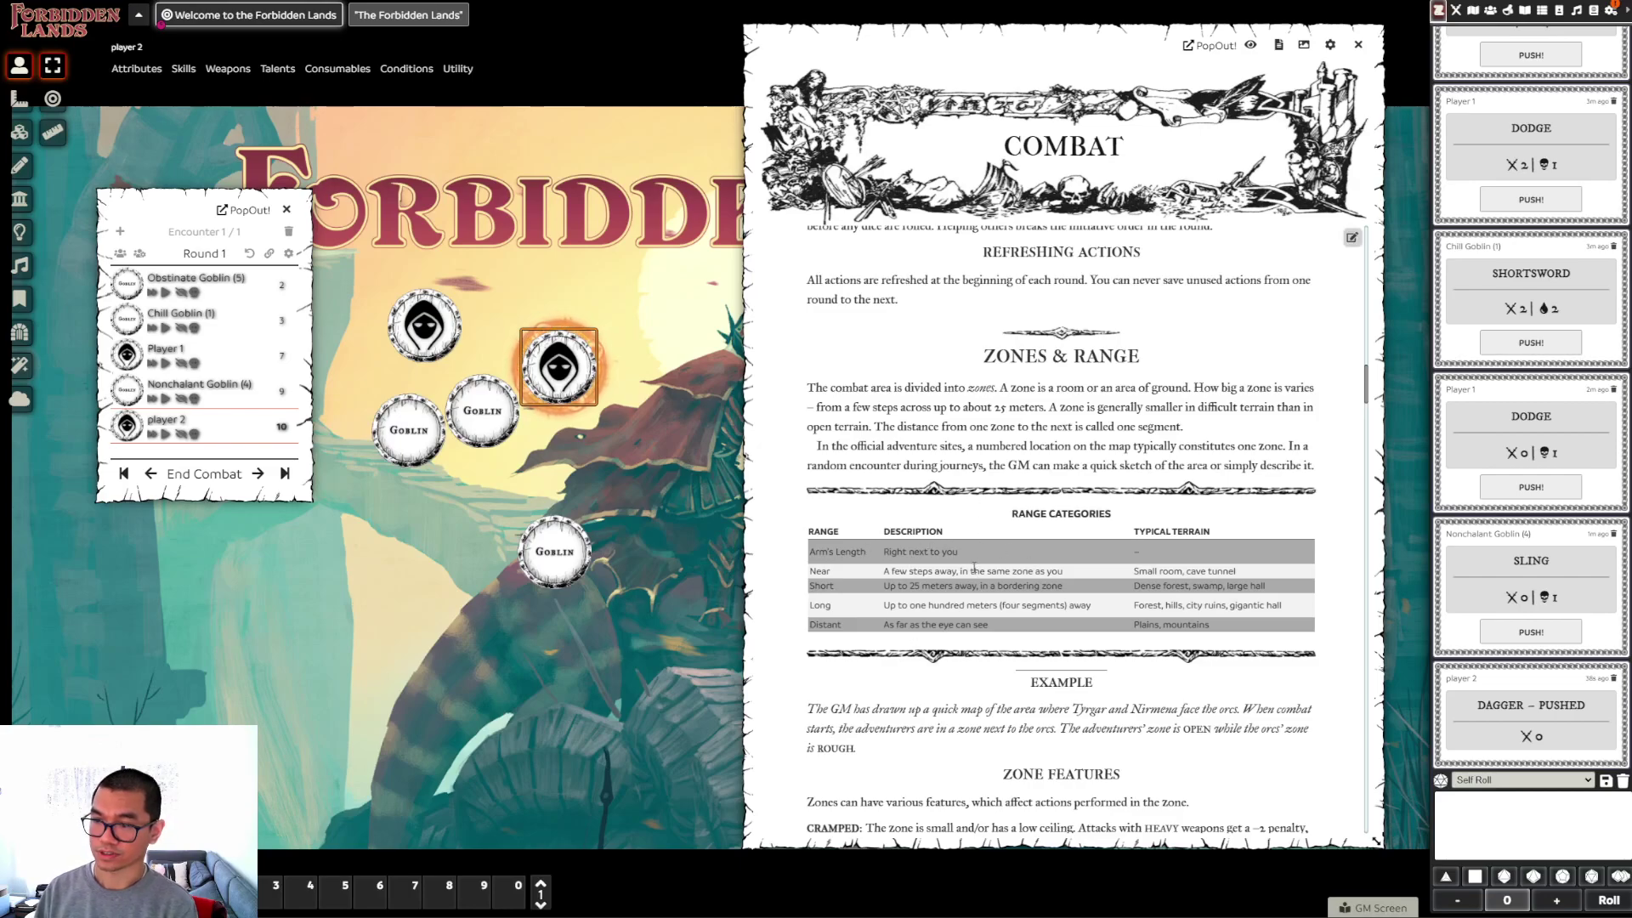
{"action": "scroll", "coordinate": [975, 570], "scroll_direction": "down", "scroll_amount": 2}
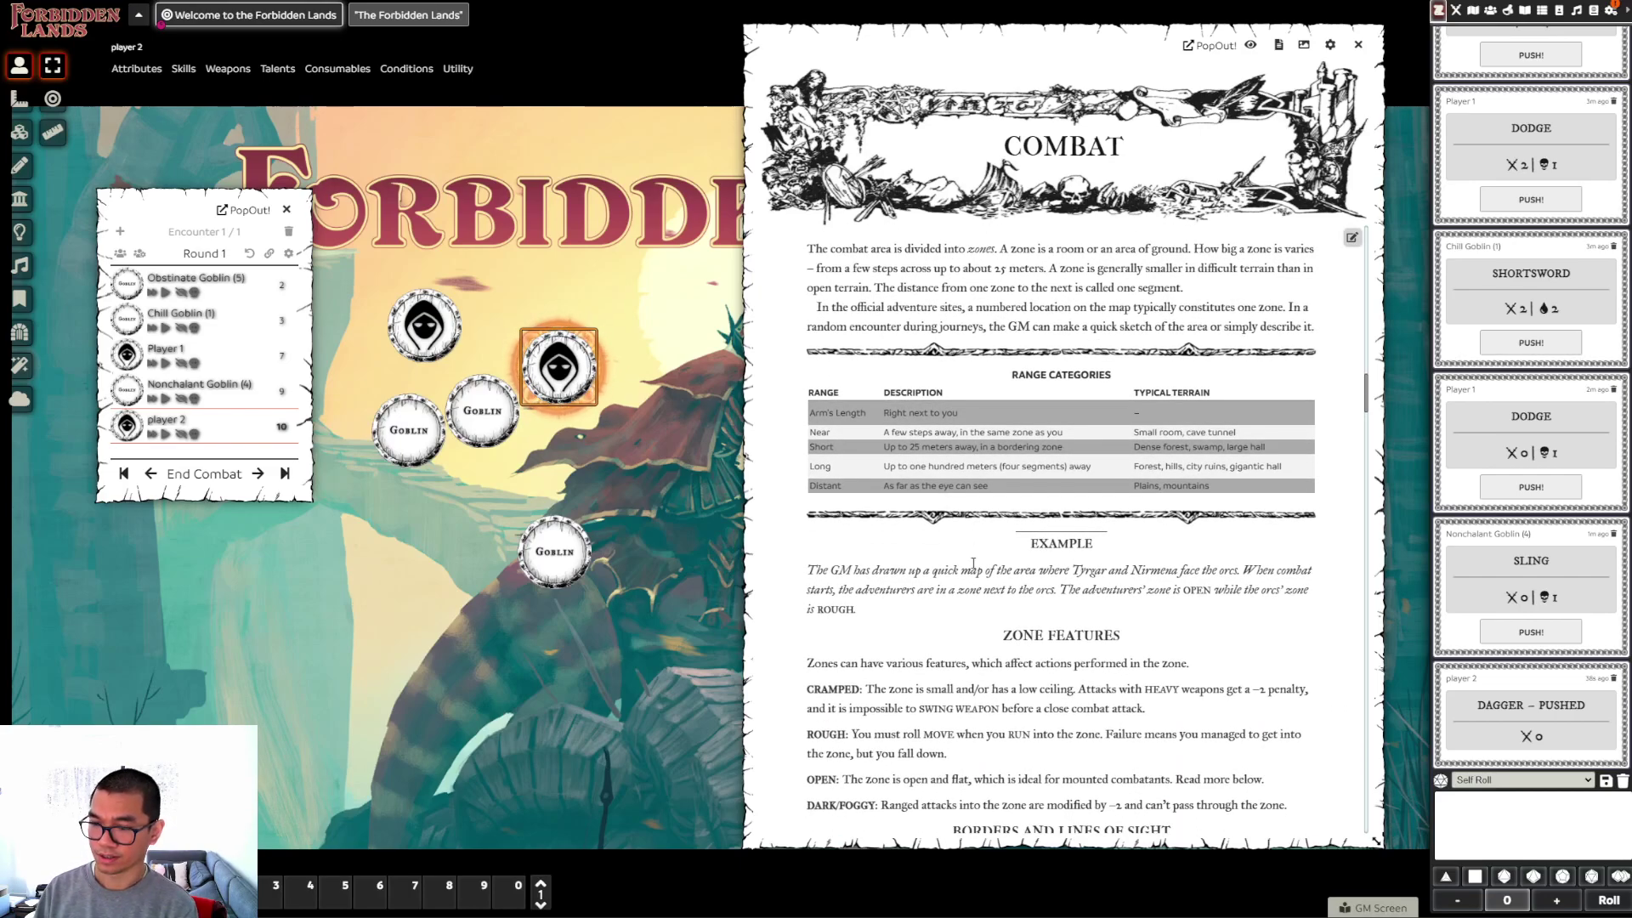
{"action": "scroll", "coordinate": [973, 564], "scroll_direction": "down", "scroll_amount": 1}
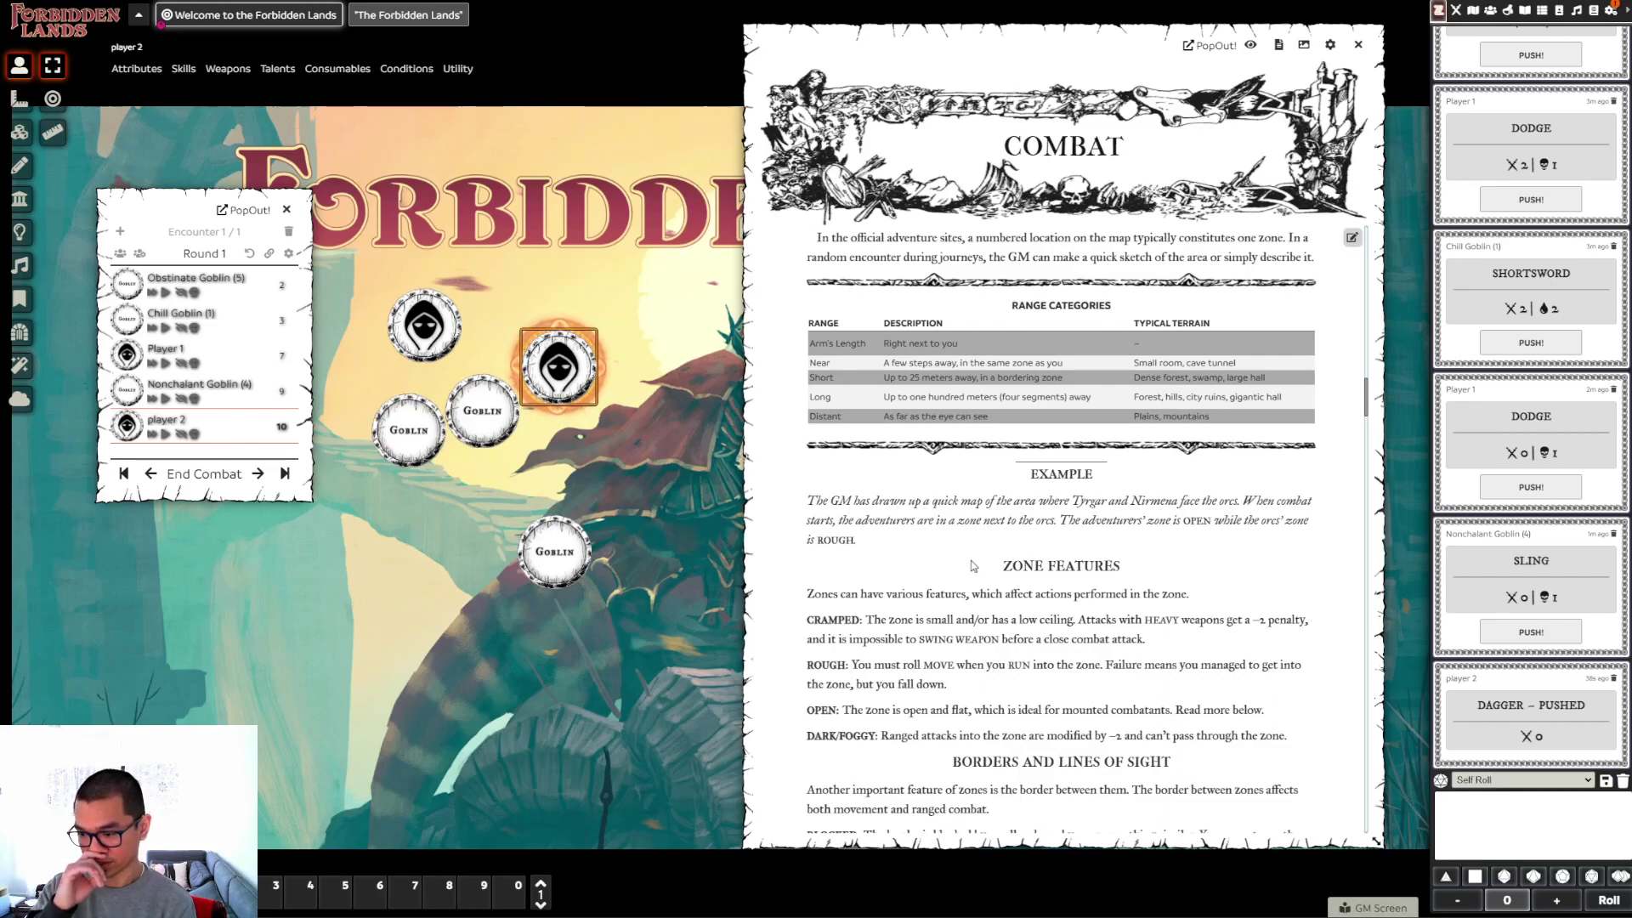
{"action": "scroll", "coordinate": [967, 557], "scroll_direction": "down", "scroll_amount": 4}
{"action": "scroll", "coordinate": [967, 557], "scroll_direction": "down", "scroll_amount": 2}
{"action": "scroll", "coordinate": [967, 552], "scroll_direction": "down", "scroll_amount": 2}
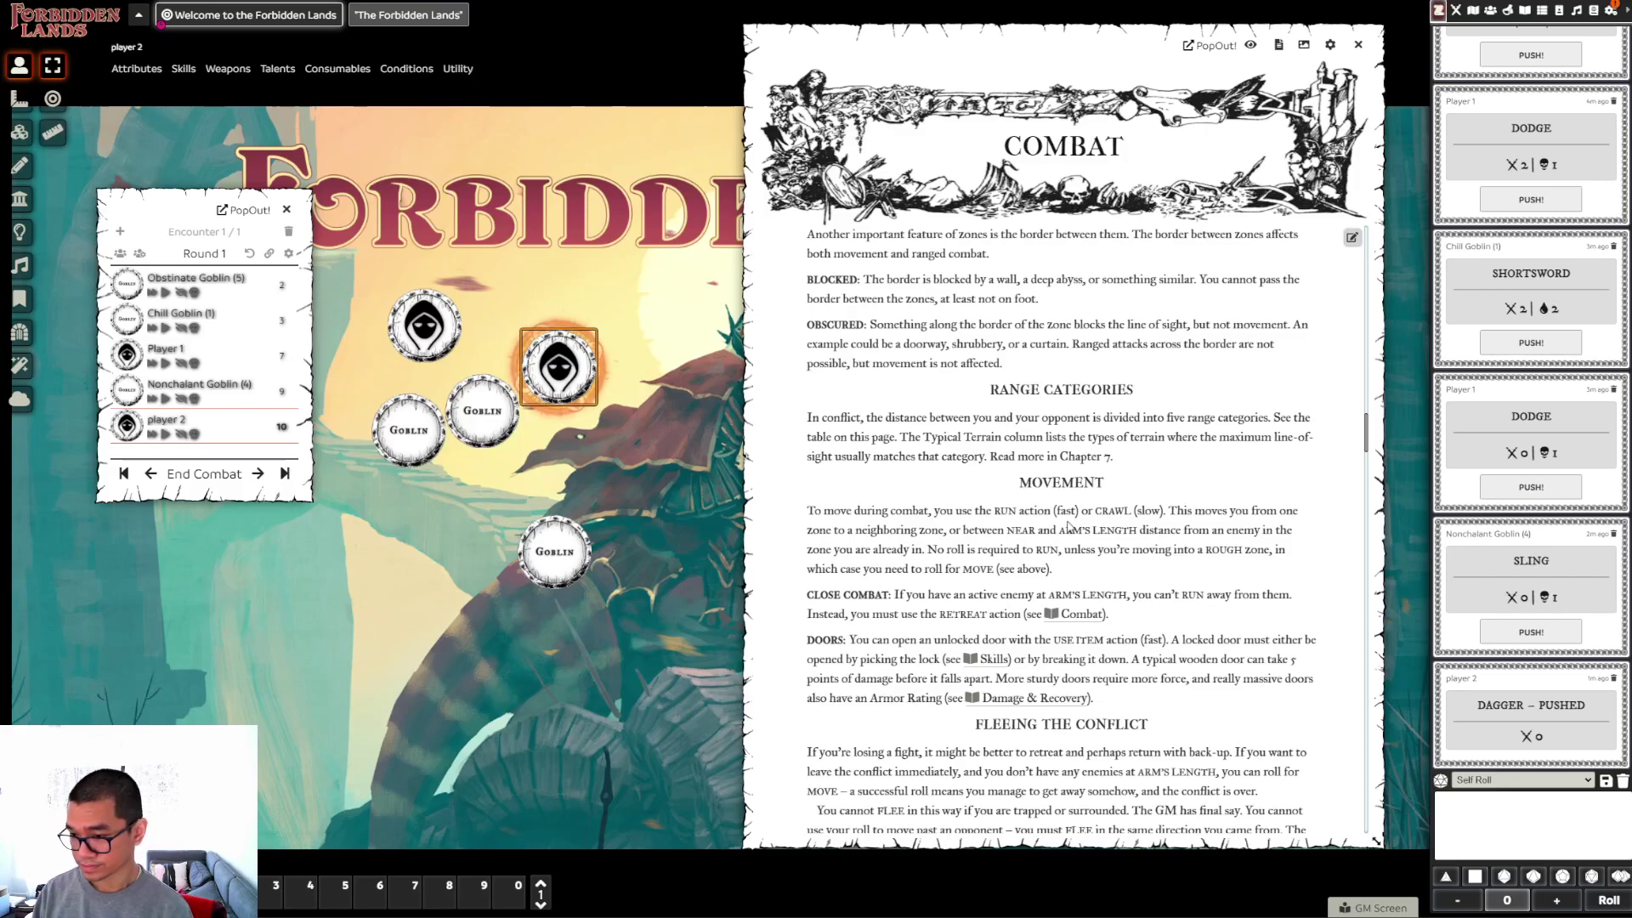
{"action": "scroll", "coordinate": [998, 571], "scroll_direction": "down", "scroll_amount": 3}
{"action": "scroll", "coordinate": [998, 571], "scroll_direction": "down", "scroll_amount": 3}
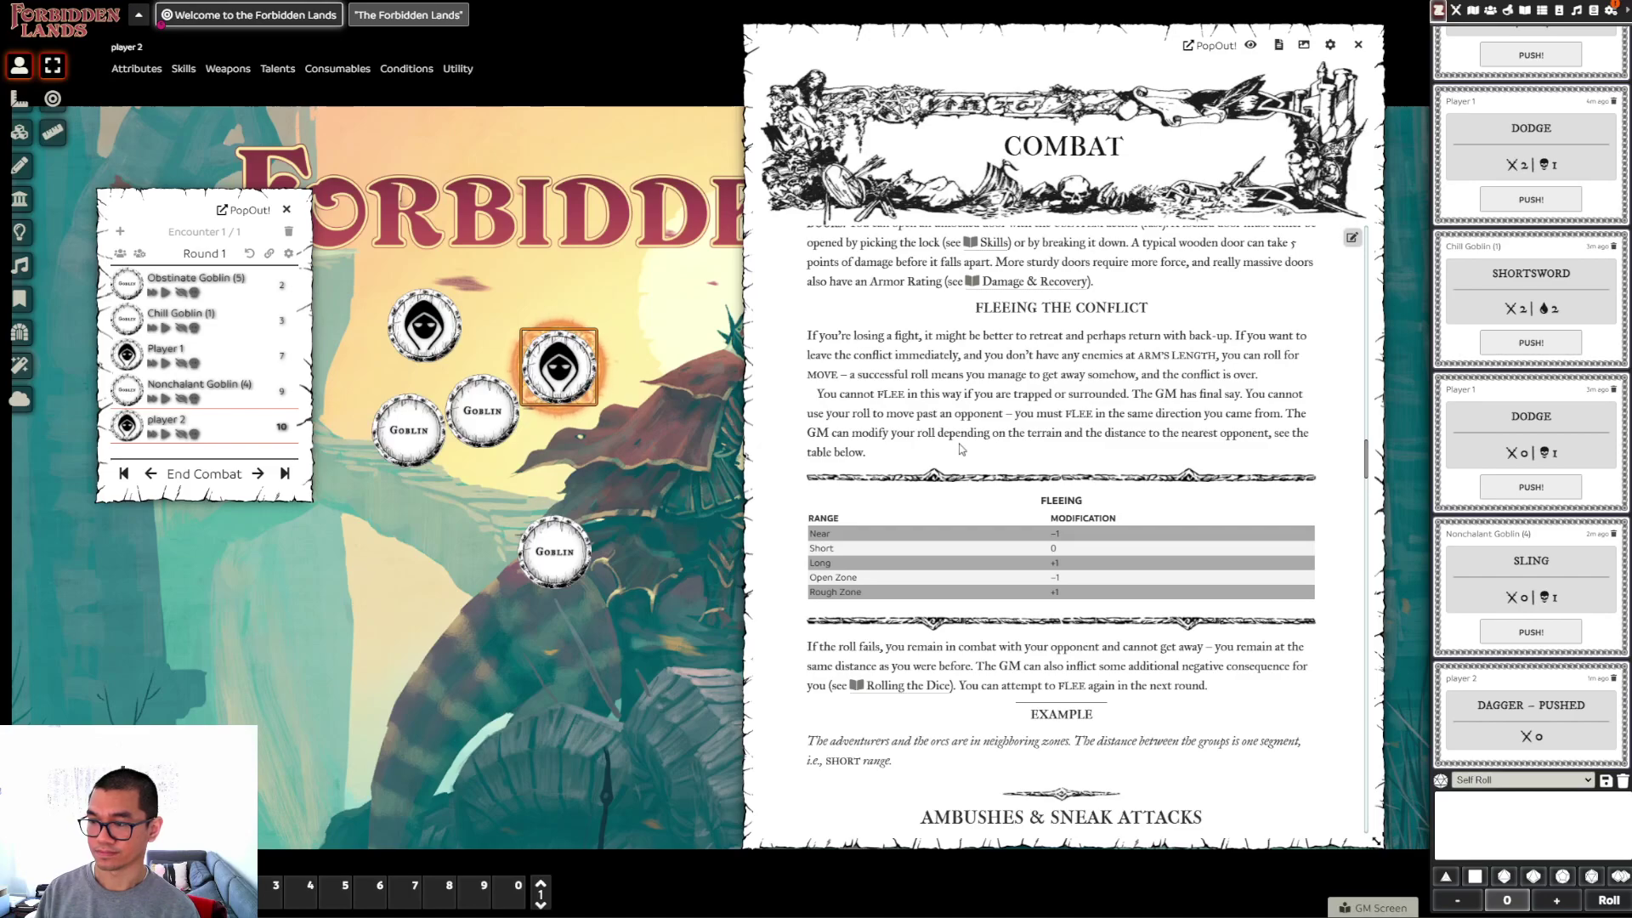
{"action": "scroll", "coordinate": [962, 449], "scroll_direction": "down", "scroll_amount": 1}
{"action": "scroll", "coordinate": [961, 449], "scroll_direction": "down", "scroll_amount": 1}
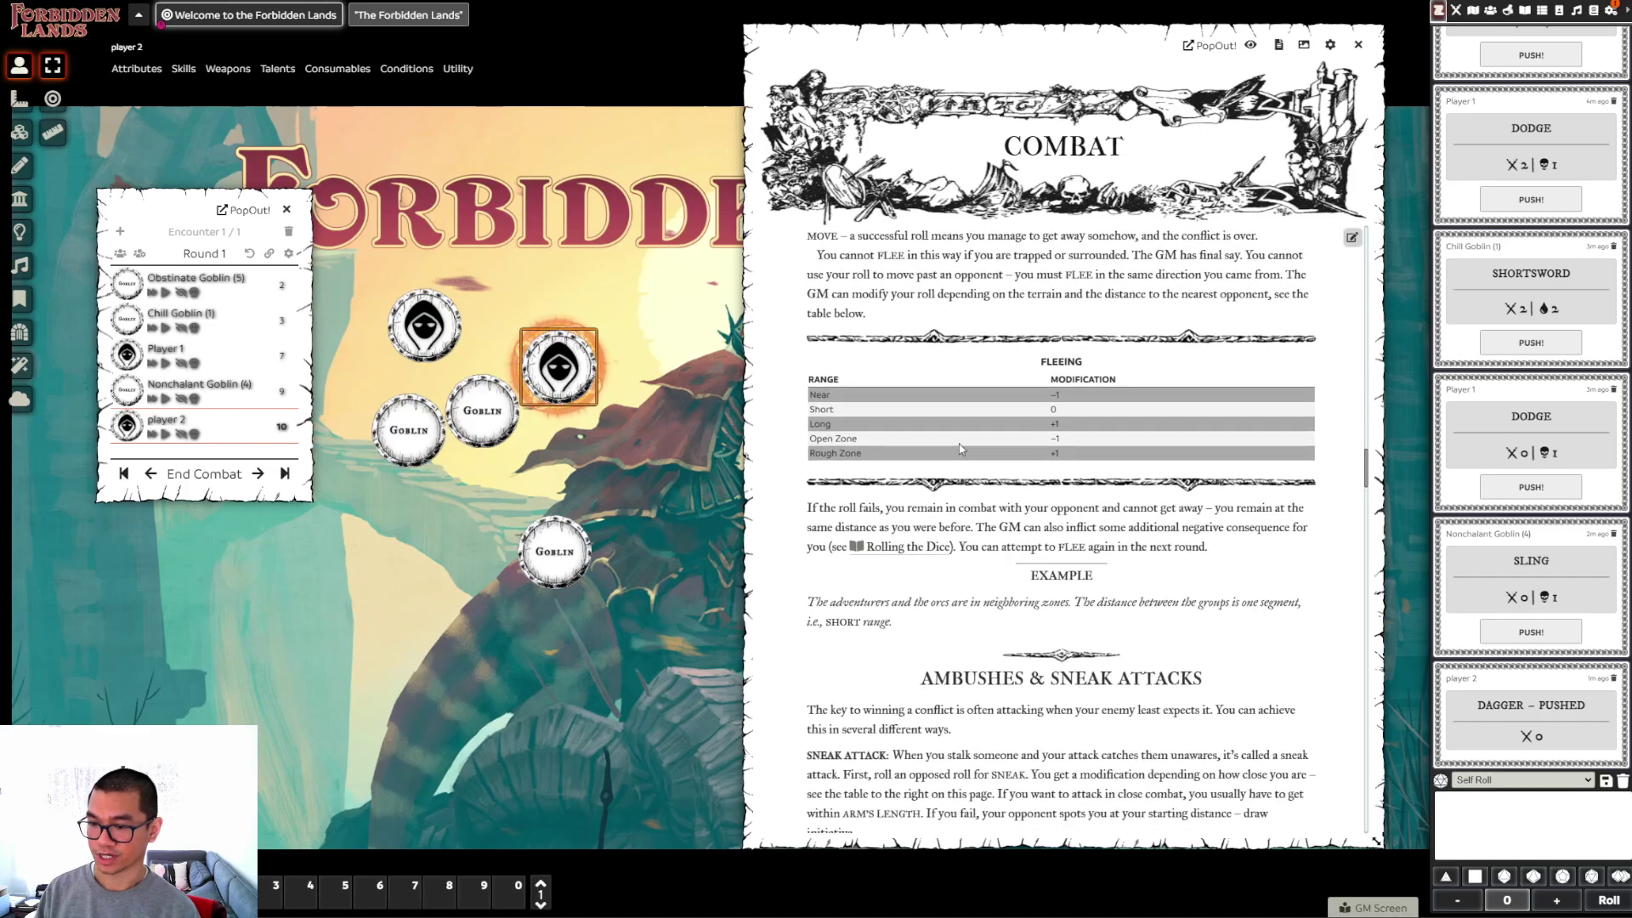
{"action": "scroll", "coordinate": [960, 448], "scroll_direction": "down", "scroll_amount": 9}
{"action": "scroll", "coordinate": [959, 443], "scroll_direction": "down", "scroll_amount": 2}
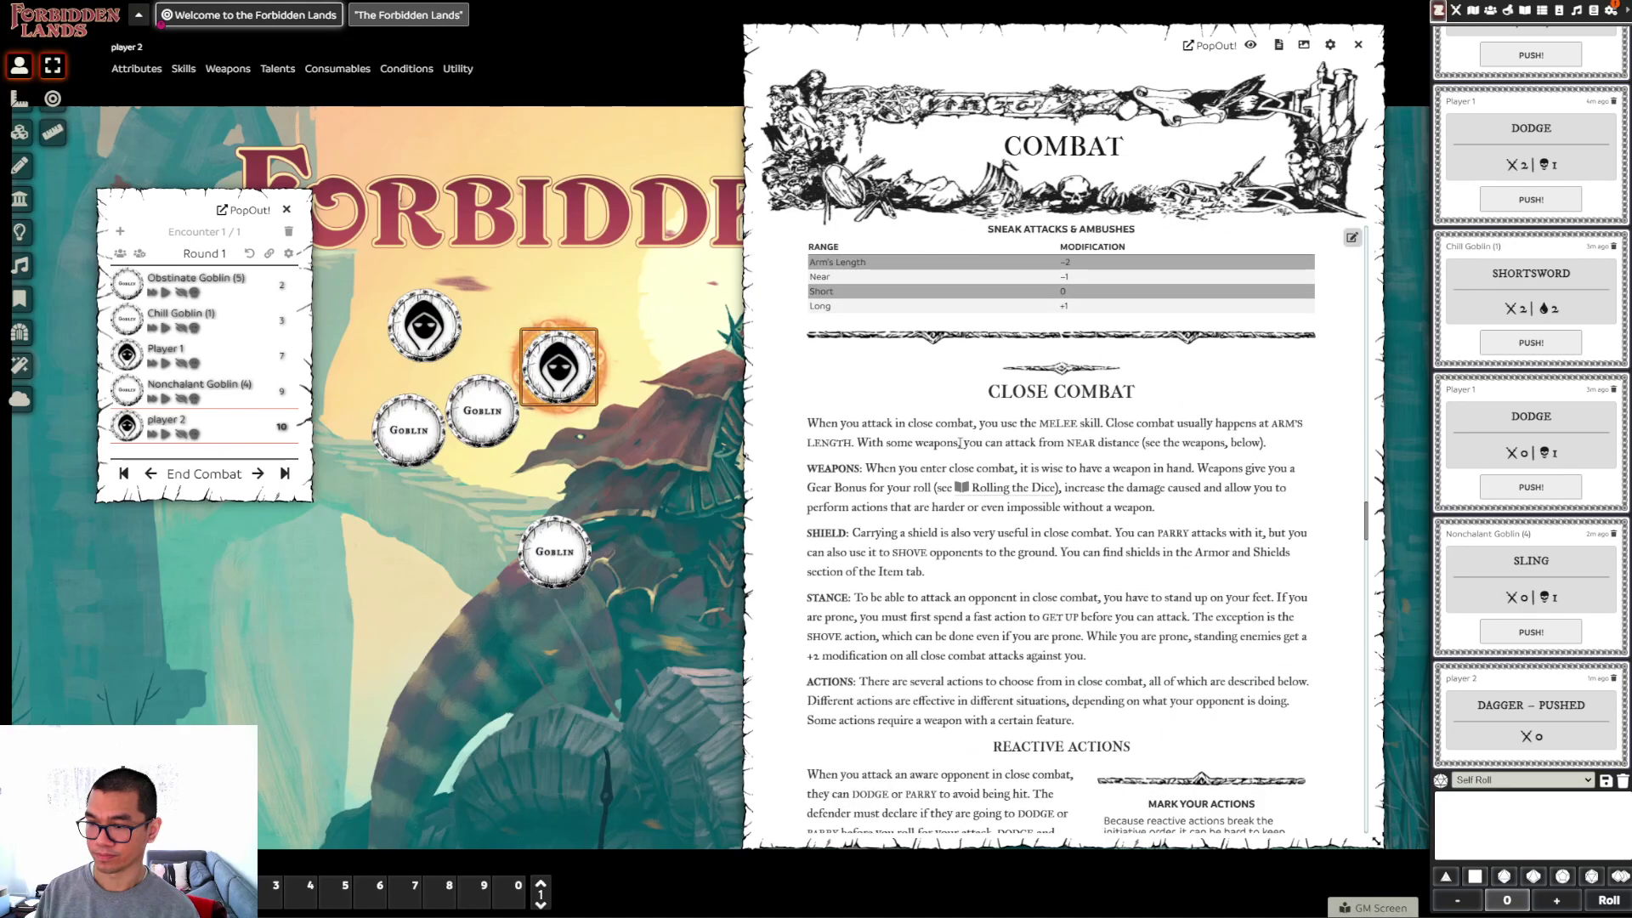
Read the close combat rules covering weapons, stance, reactive actions, slow actions, fast actions and the worked example
{"action": "scroll", "coordinate": [960, 443], "scroll_direction": "down", "scroll_amount": 1}
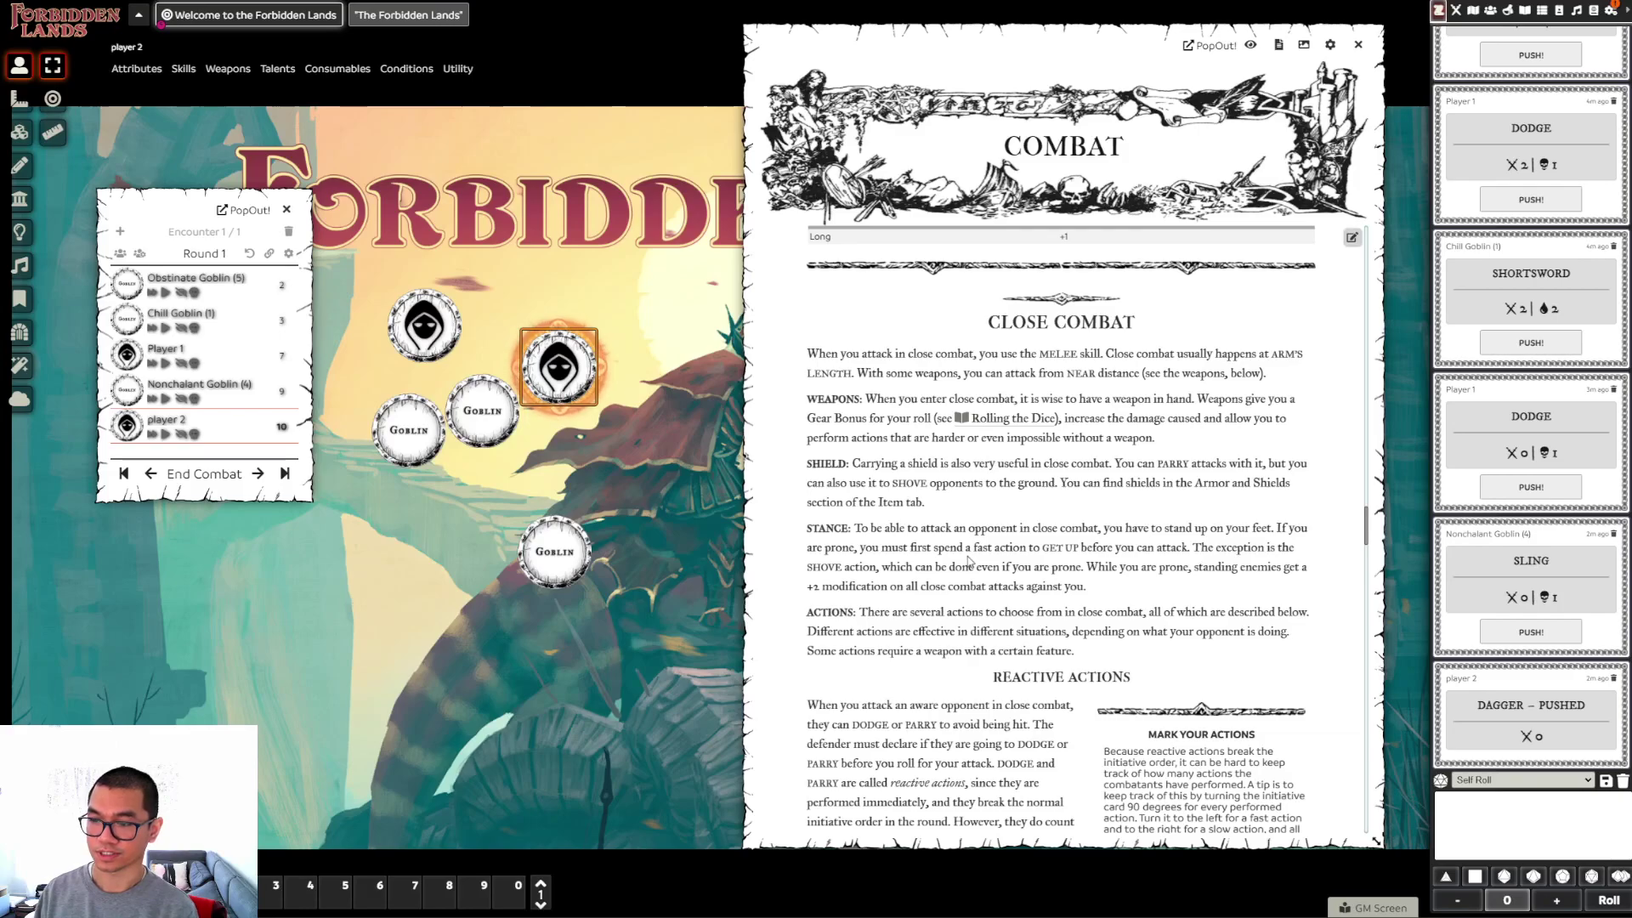
{"action": "scroll", "coordinate": [969, 560], "scroll_direction": "down", "scroll_amount": 3}
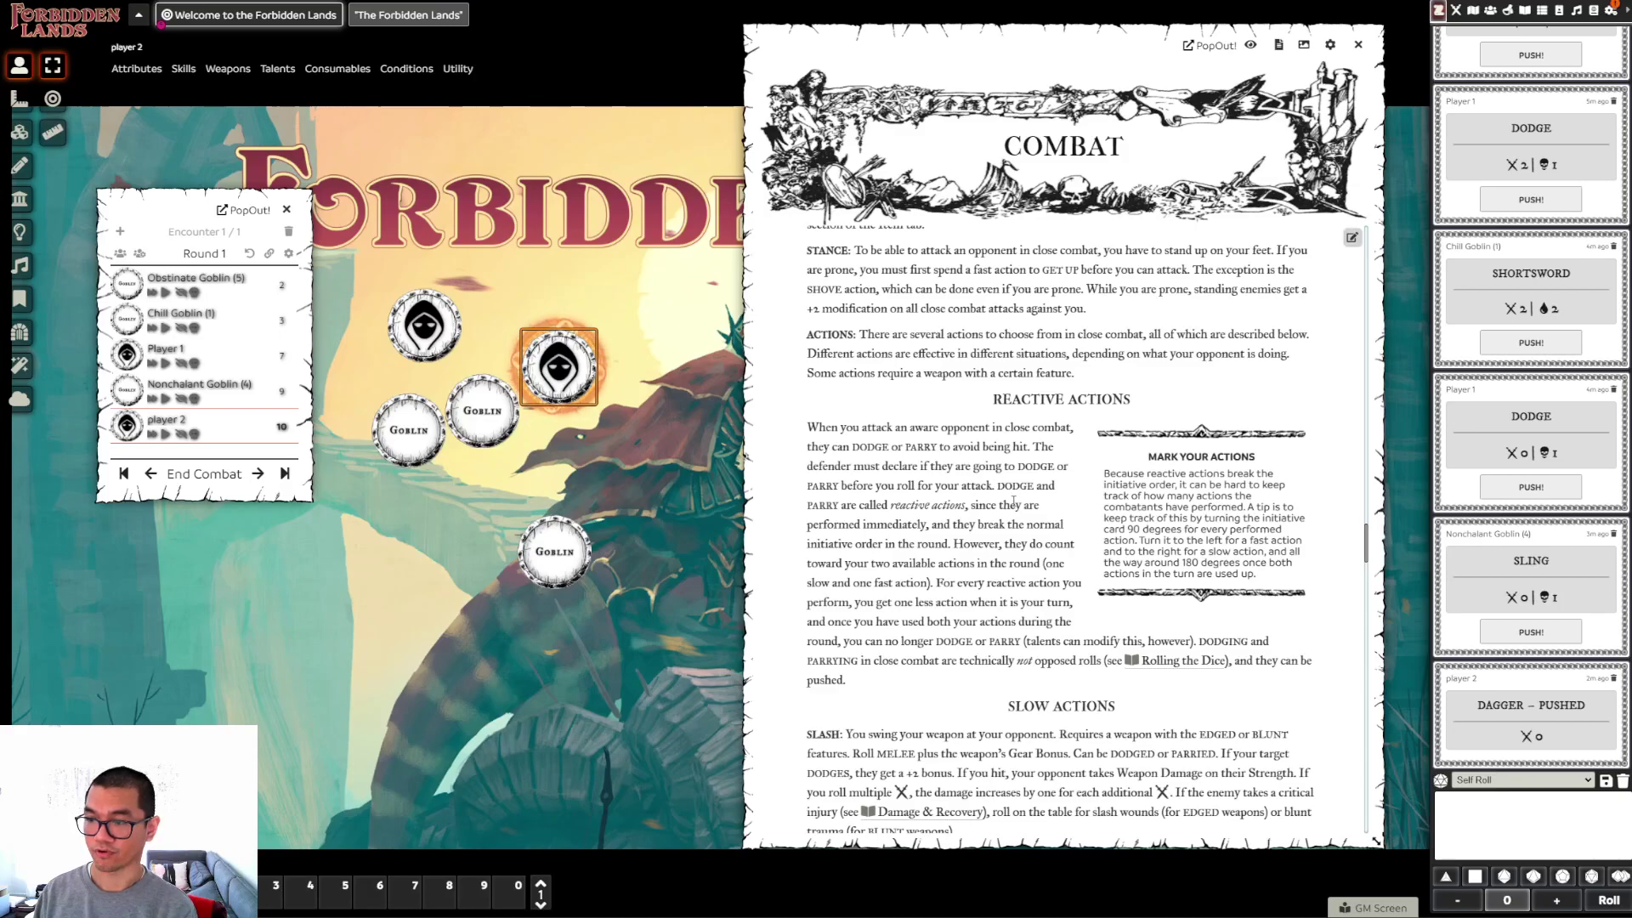
{"action": "scroll", "coordinate": [972, 551], "scroll_direction": "down", "scroll_amount": 3}
{"action": "scroll", "coordinate": [971, 550], "scroll_direction": "down", "scroll_amount": 4}
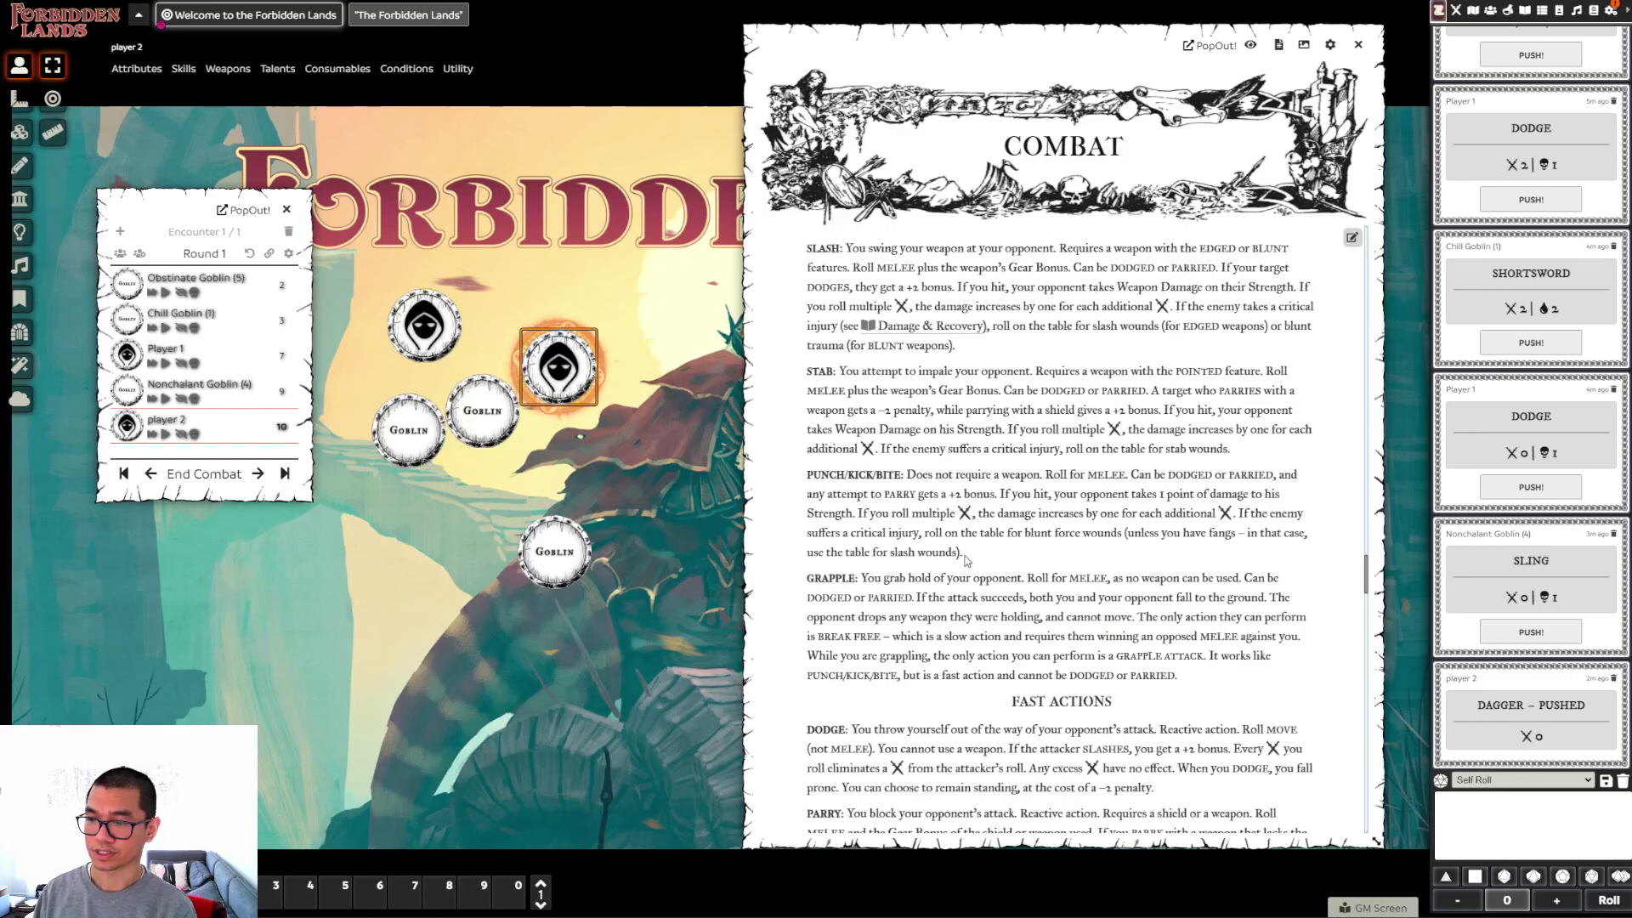
{"action": "scroll", "coordinate": [959, 568], "scroll_direction": "down", "scroll_amount": 3}
{"action": "scroll", "coordinate": [881, 565], "scroll_direction": "down", "scroll_amount": 4}
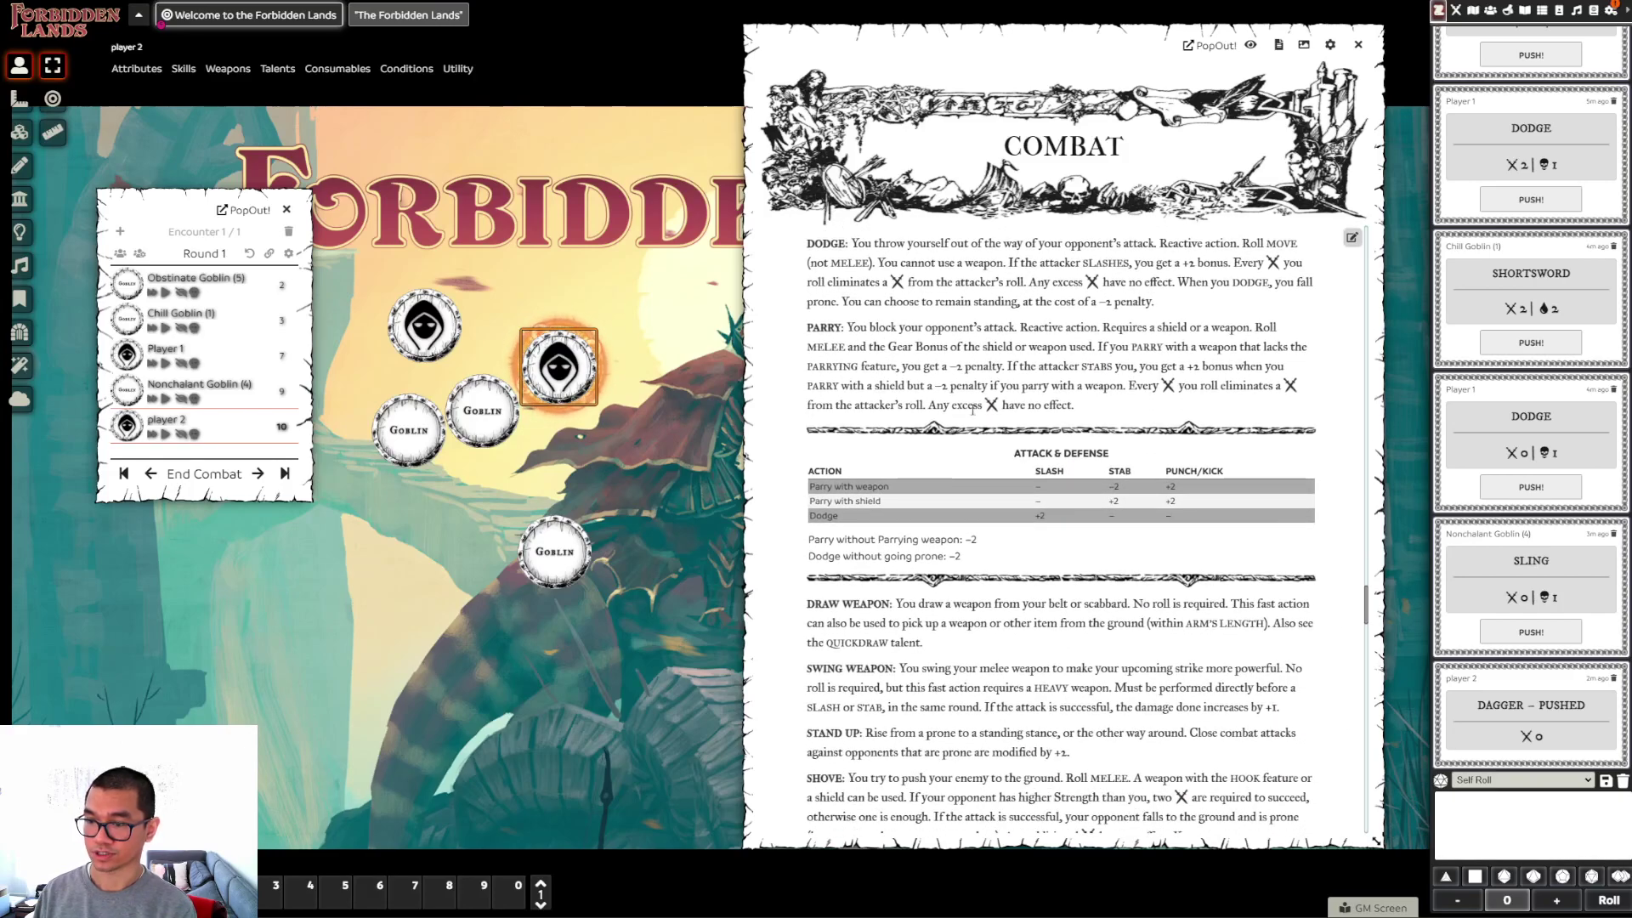
{"action": "scroll", "coordinate": [931, 499], "scroll_direction": "down", "scroll_amount": 2}
{"action": "scroll", "coordinate": [929, 501], "scroll_direction": "down", "scroll_amount": 2}
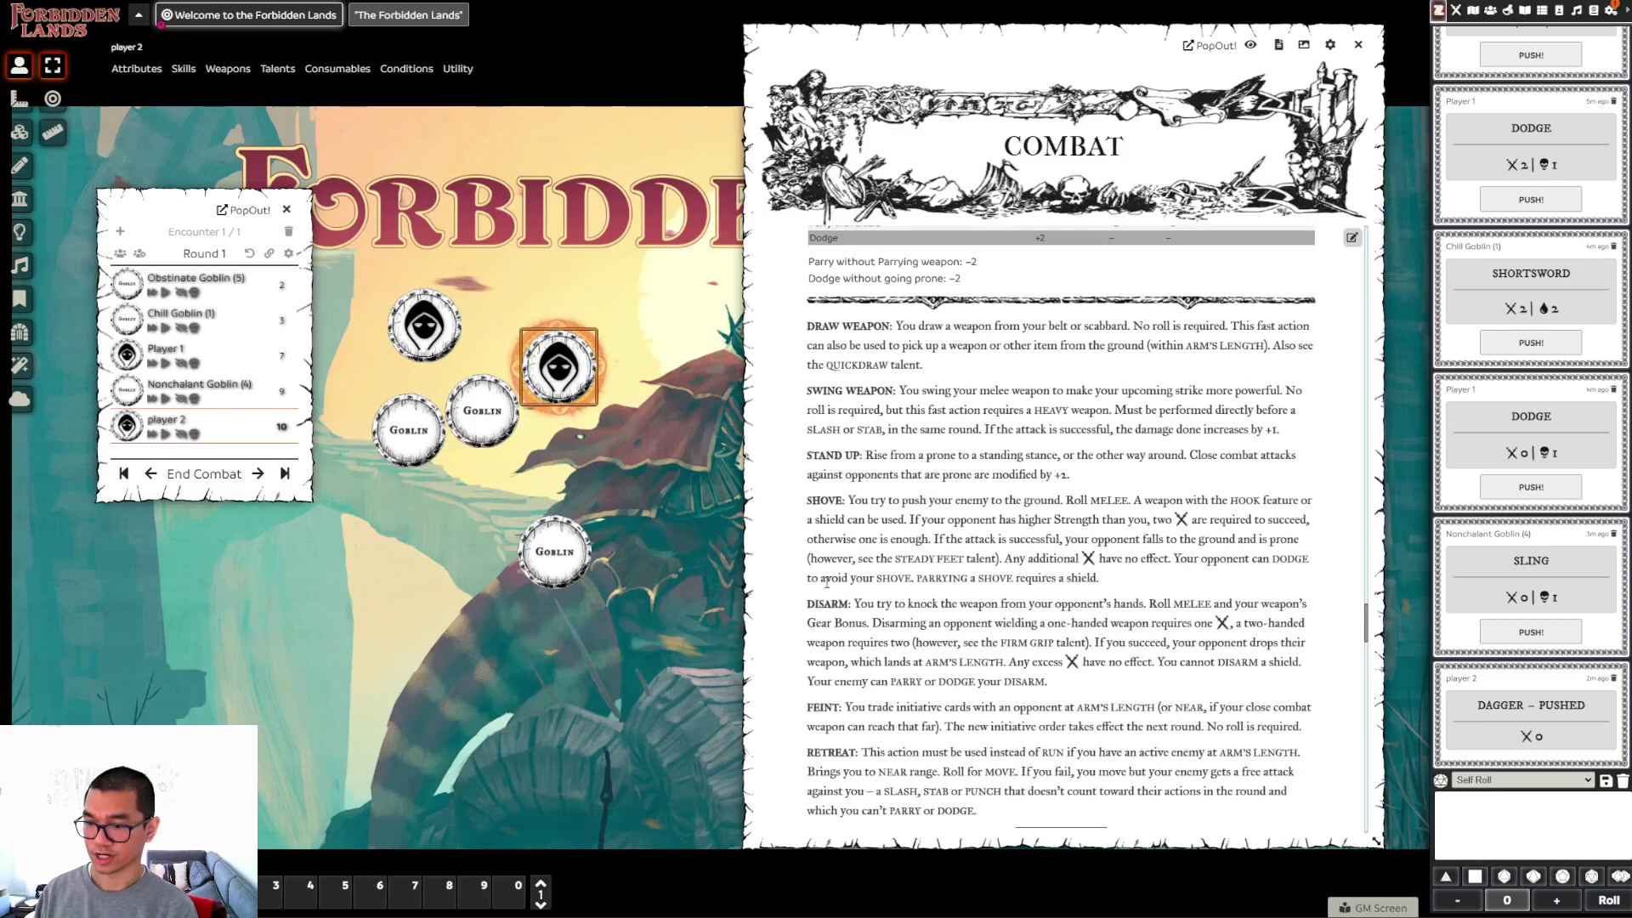
{"action": "scroll", "coordinate": [829, 597], "scroll_direction": "down", "scroll_amount": 2}
{"action": "scroll", "coordinate": [829, 598], "scroll_direction": "down", "scroll_amount": 3}
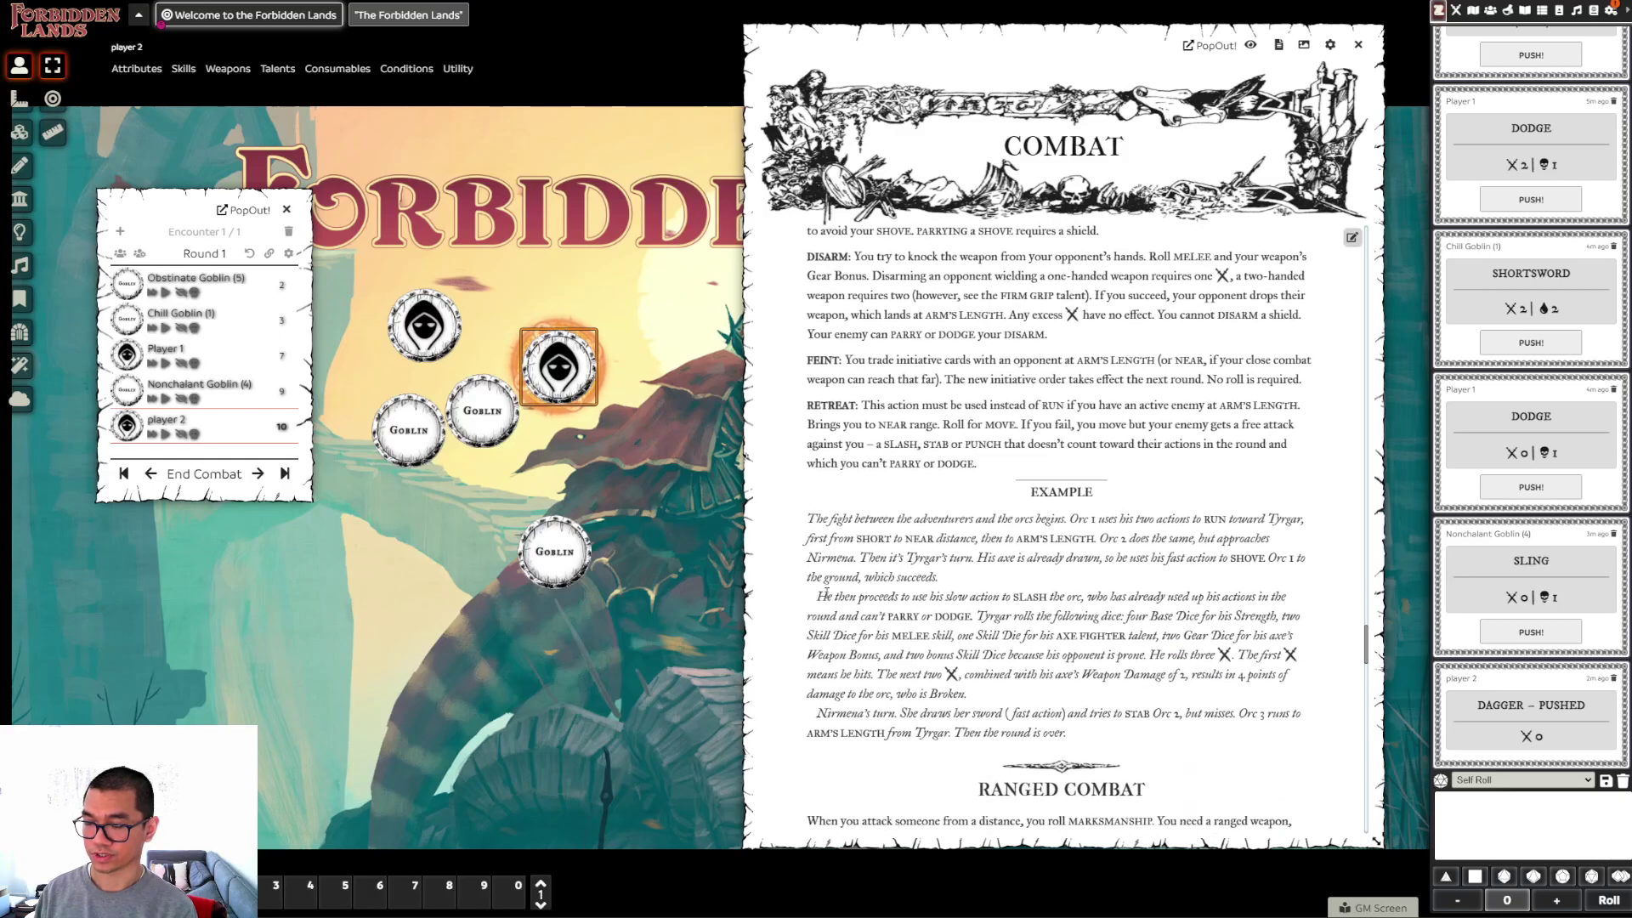
Read the ranged combat rules on shooting range modifiers and the Ready Weapon, Aim, Shoot, Dodge and Parry actions
{"action": "scroll", "coordinate": [826, 594], "scroll_direction": "down", "scroll_amount": 5}
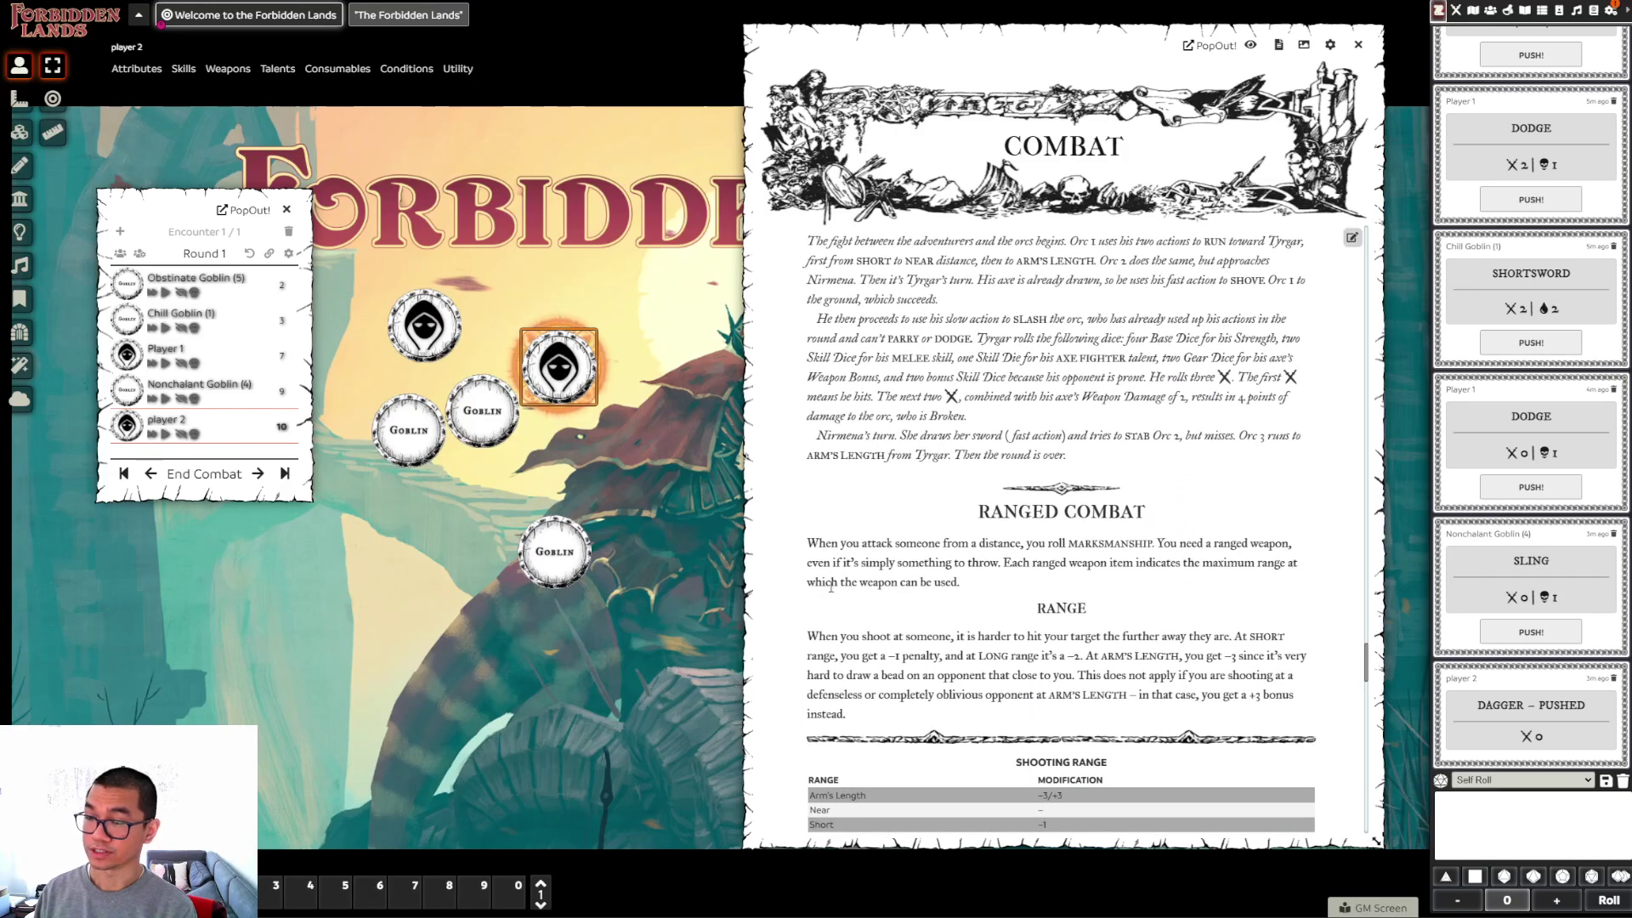
{"action": "scroll", "coordinate": [844, 552], "scroll_direction": "down", "scroll_amount": 1}
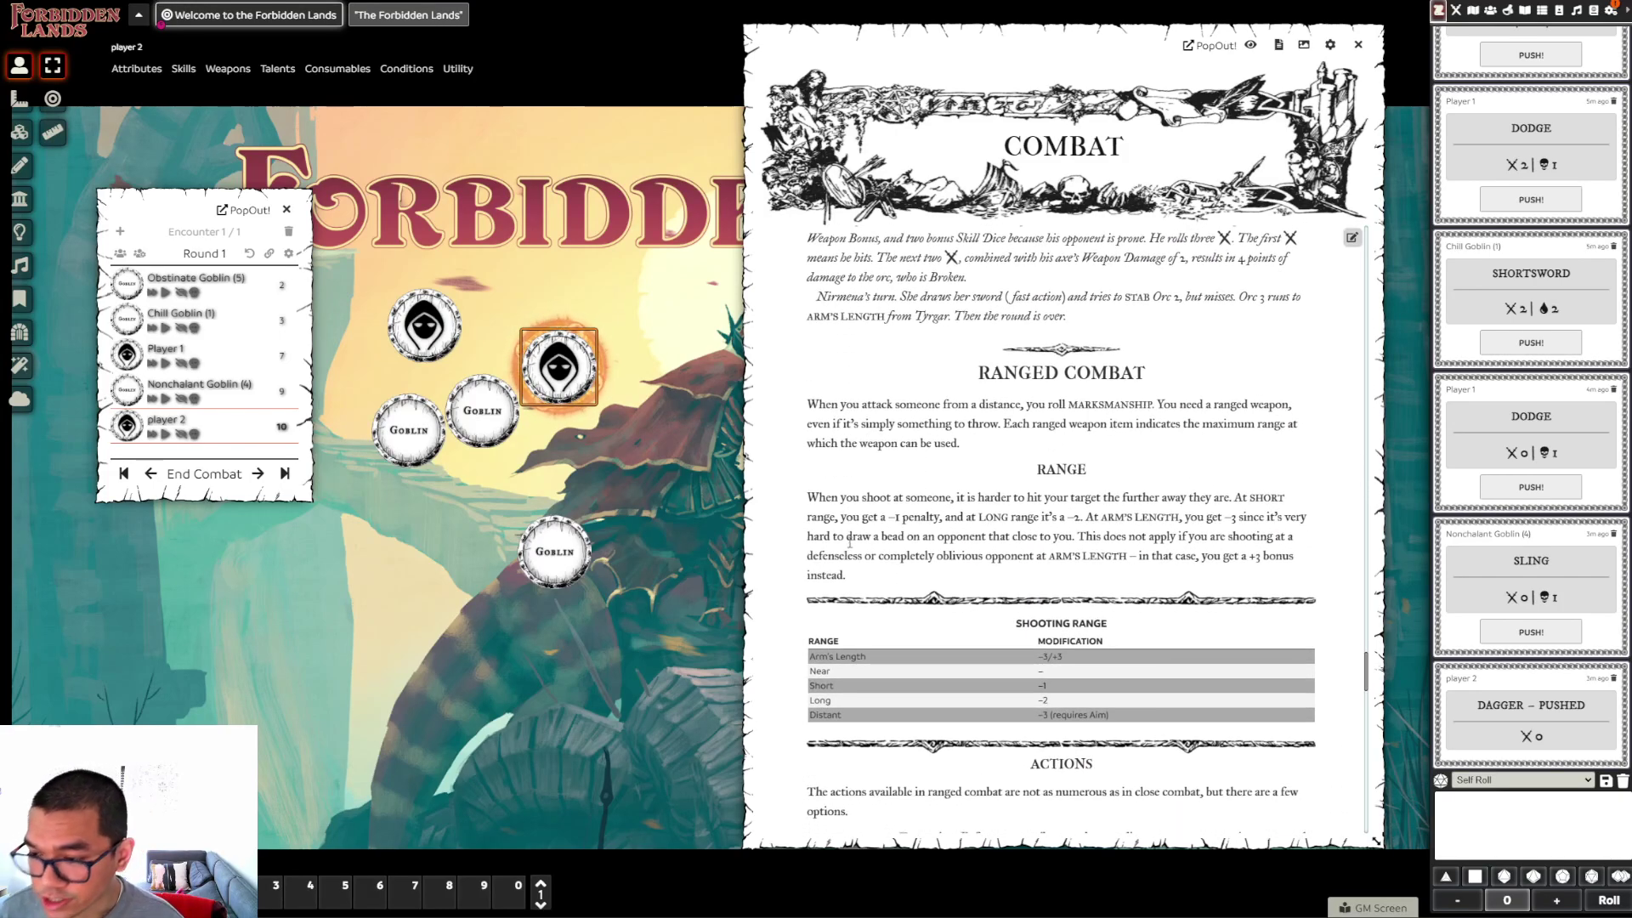
{"action": "scroll", "coordinate": [849, 541], "scroll_direction": "down", "scroll_amount": 1}
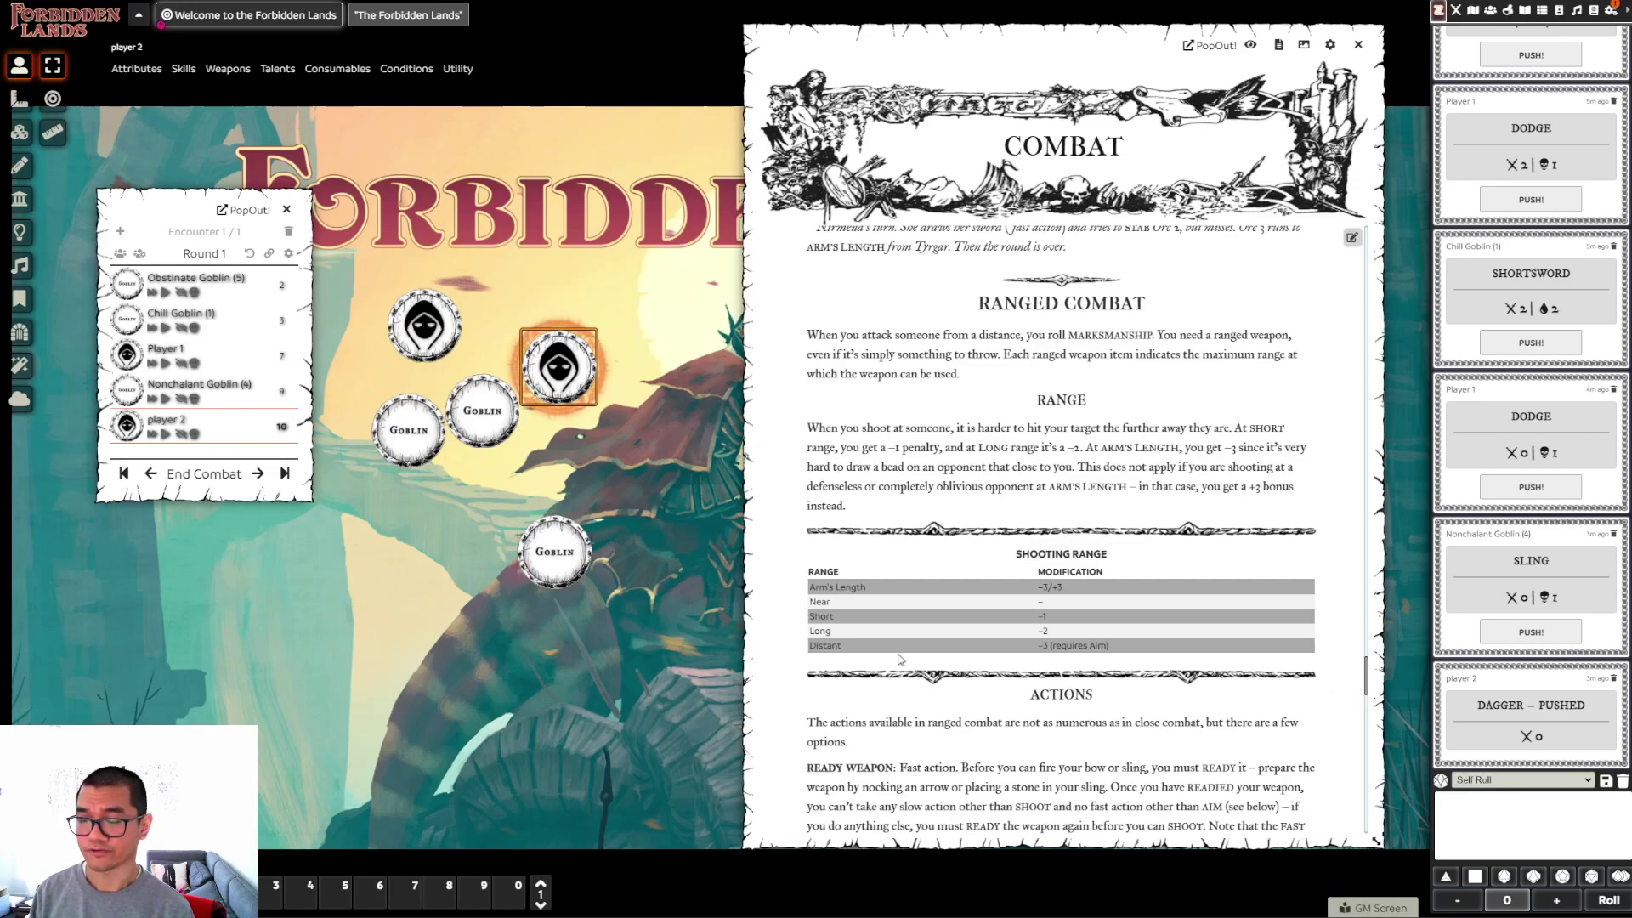
{"action": "scroll", "coordinate": [848, 646], "scroll_direction": "down", "scroll_amount": 1}
{"action": "scroll", "coordinate": [848, 646], "scroll_direction": "down", "scroll_amount": 1}
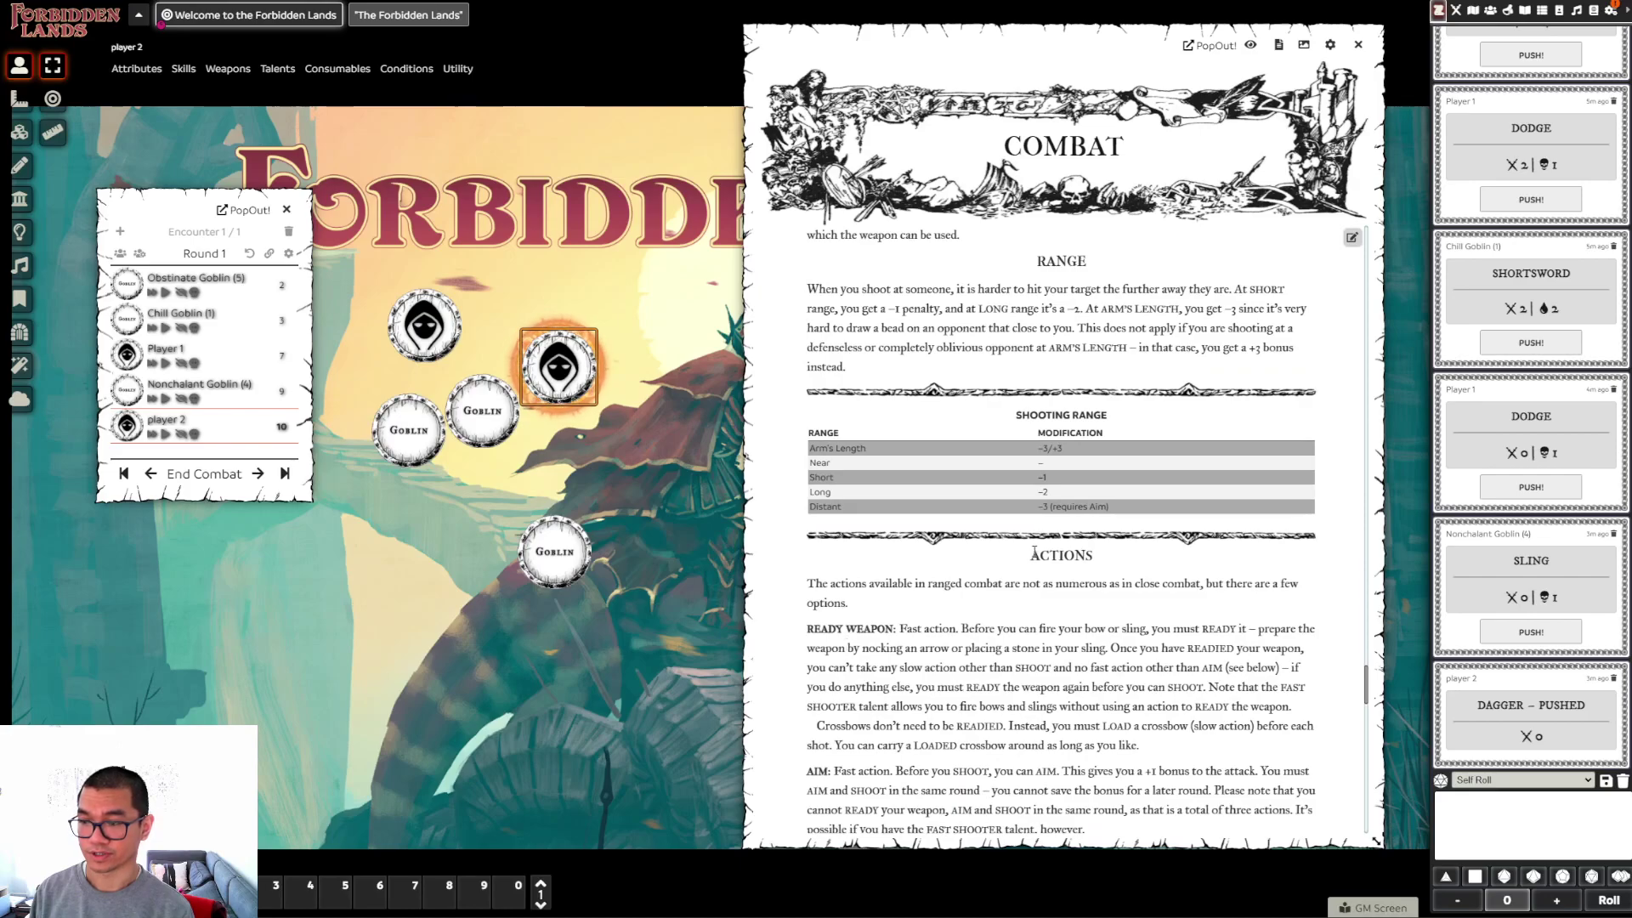
{"action": "scroll", "coordinate": [1047, 502], "scroll_direction": "down", "scroll_amount": 1}
{"action": "scroll", "coordinate": [1048, 501], "scroll_direction": "down", "scroll_amount": 3}
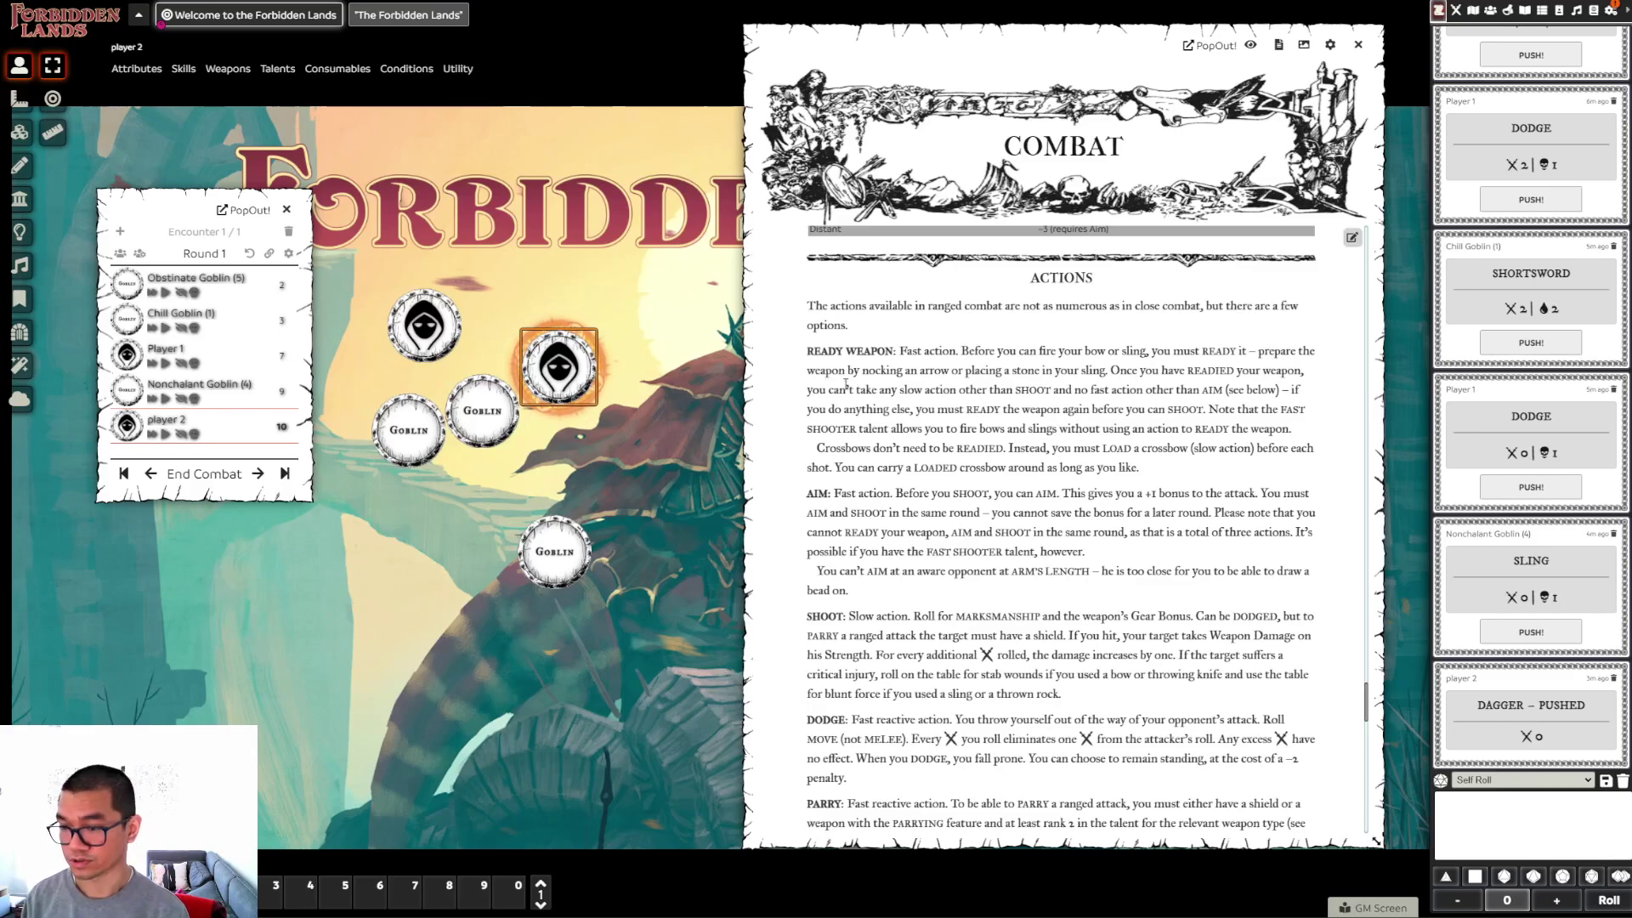
{"action": "scroll", "coordinate": [846, 384], "scroll_direction": "down", "scroll_amount": 2}
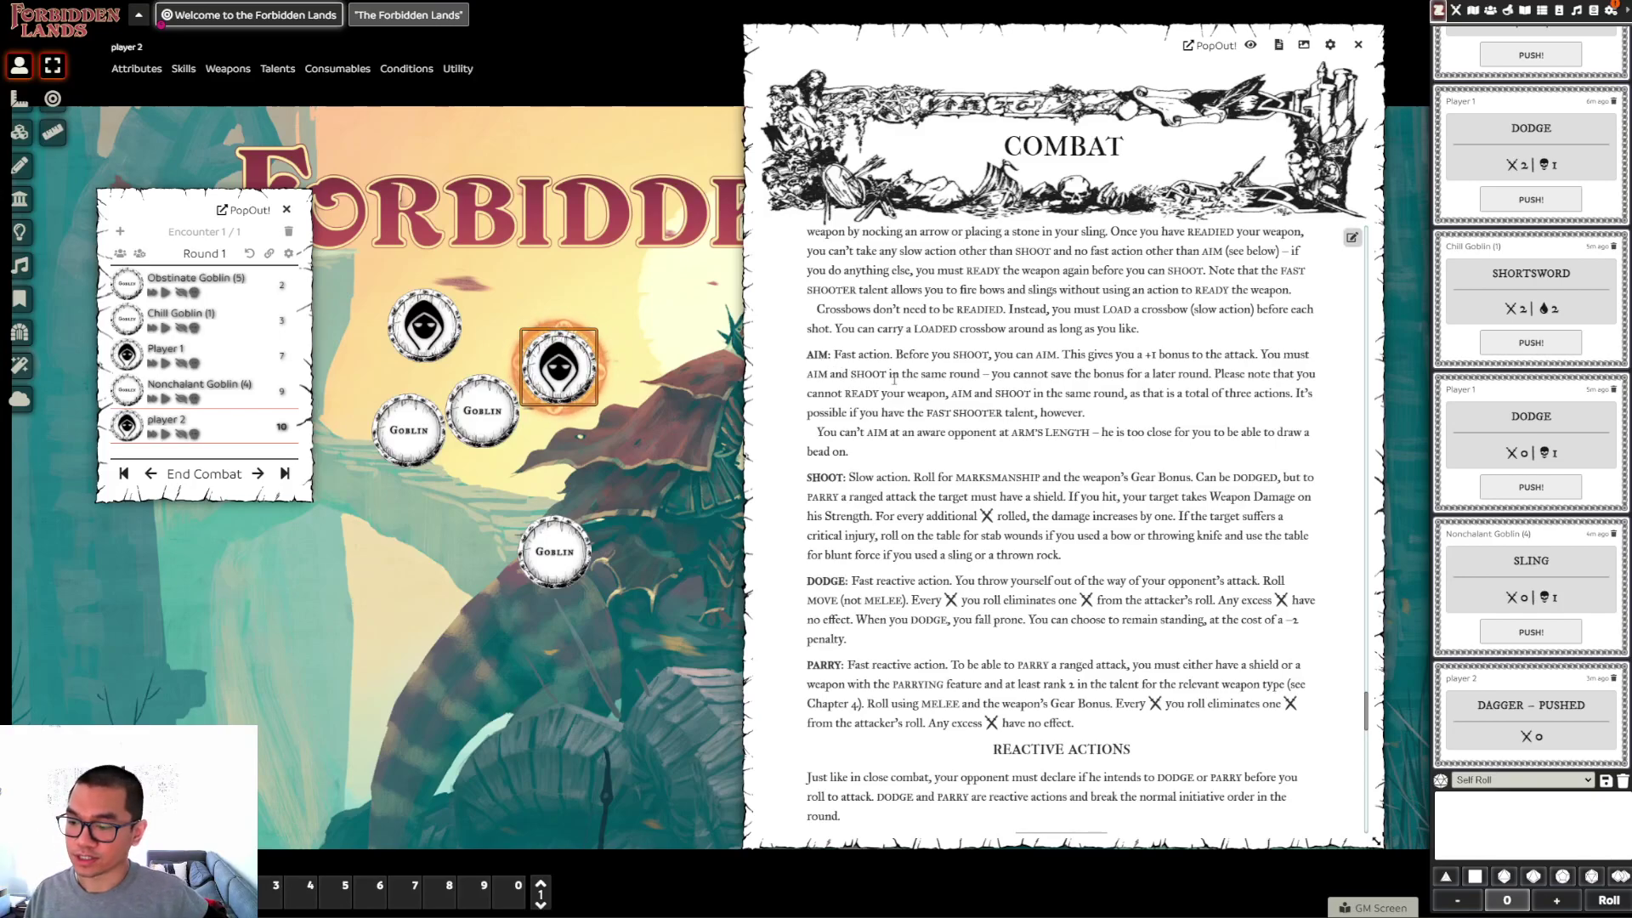
Read the remaining combat rules on reactive actions, fear, darkness, weapon attributes and riding animals
{"action": "scroll", "coordinate": [887, 430], "scroll_direction": "down", "scroll_amount": 3}
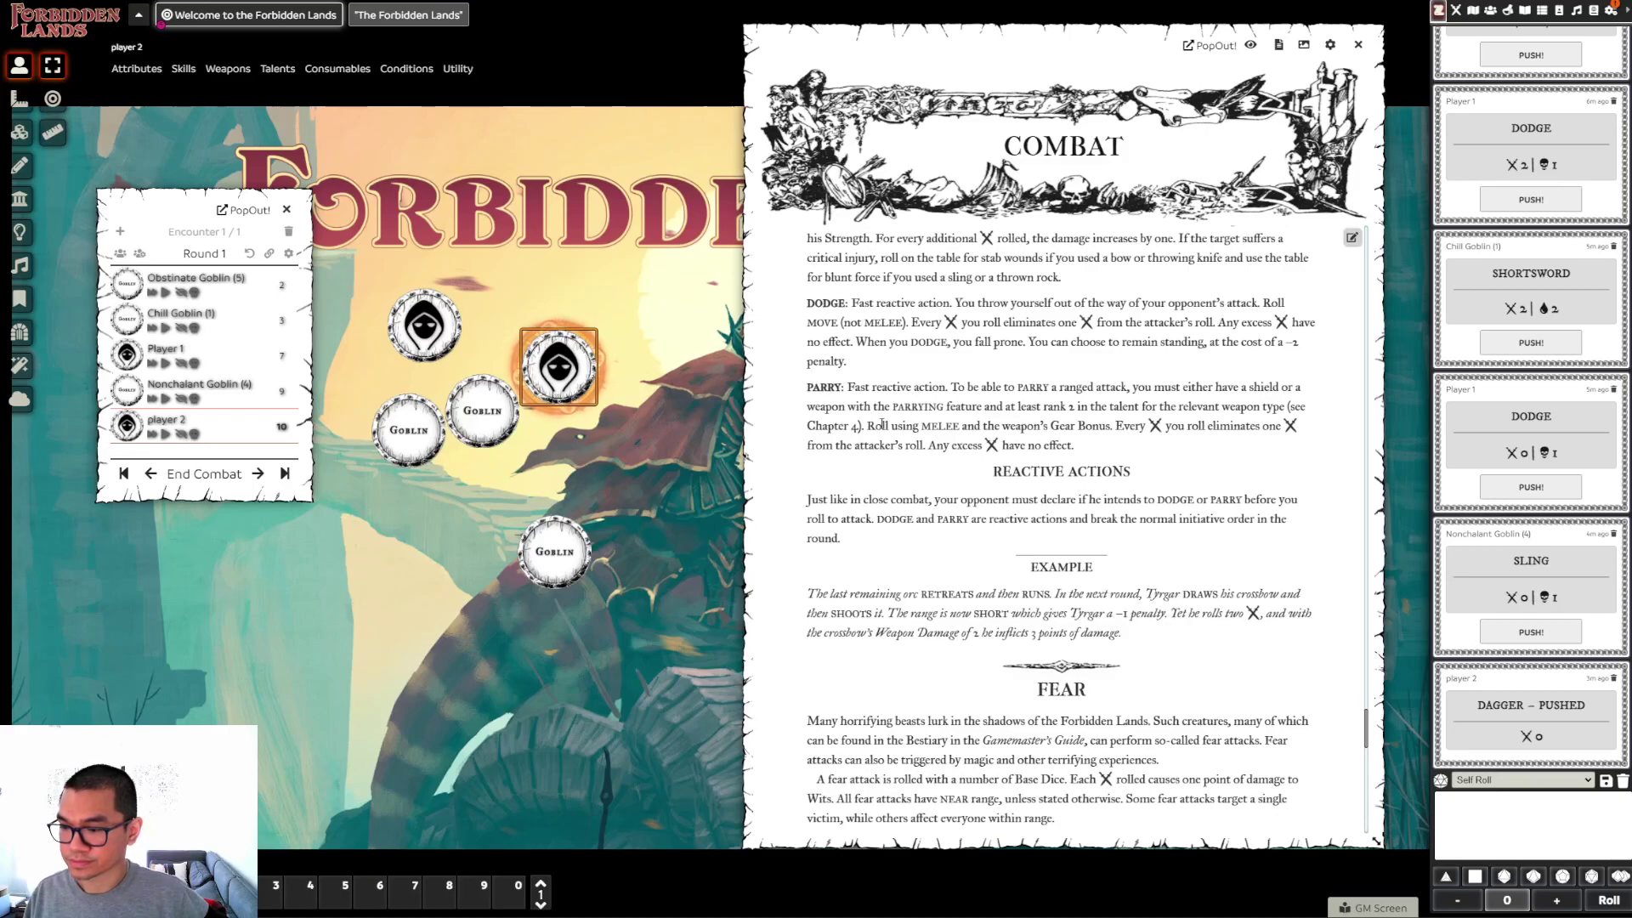
{"action": "scroll", "coordinate": [884, 425], "scroll_direction": "down", "scroll_amount": 2}
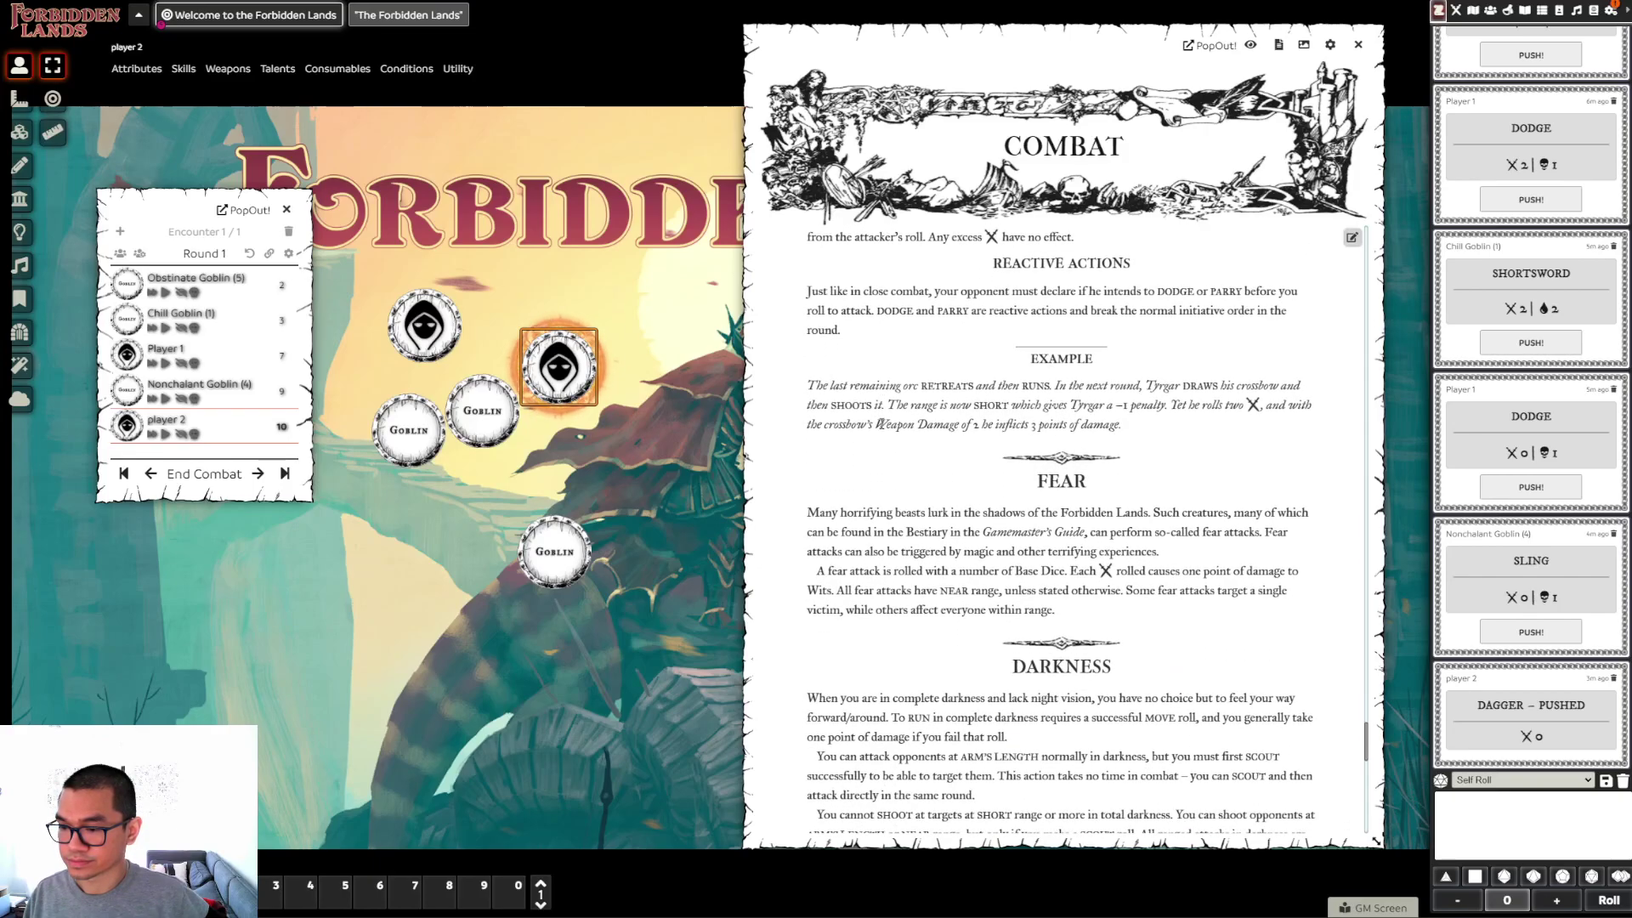
{"action": "scroll", "coordinate": [883, 429], "scroll_direction": "down", "scroll_amount": 1}
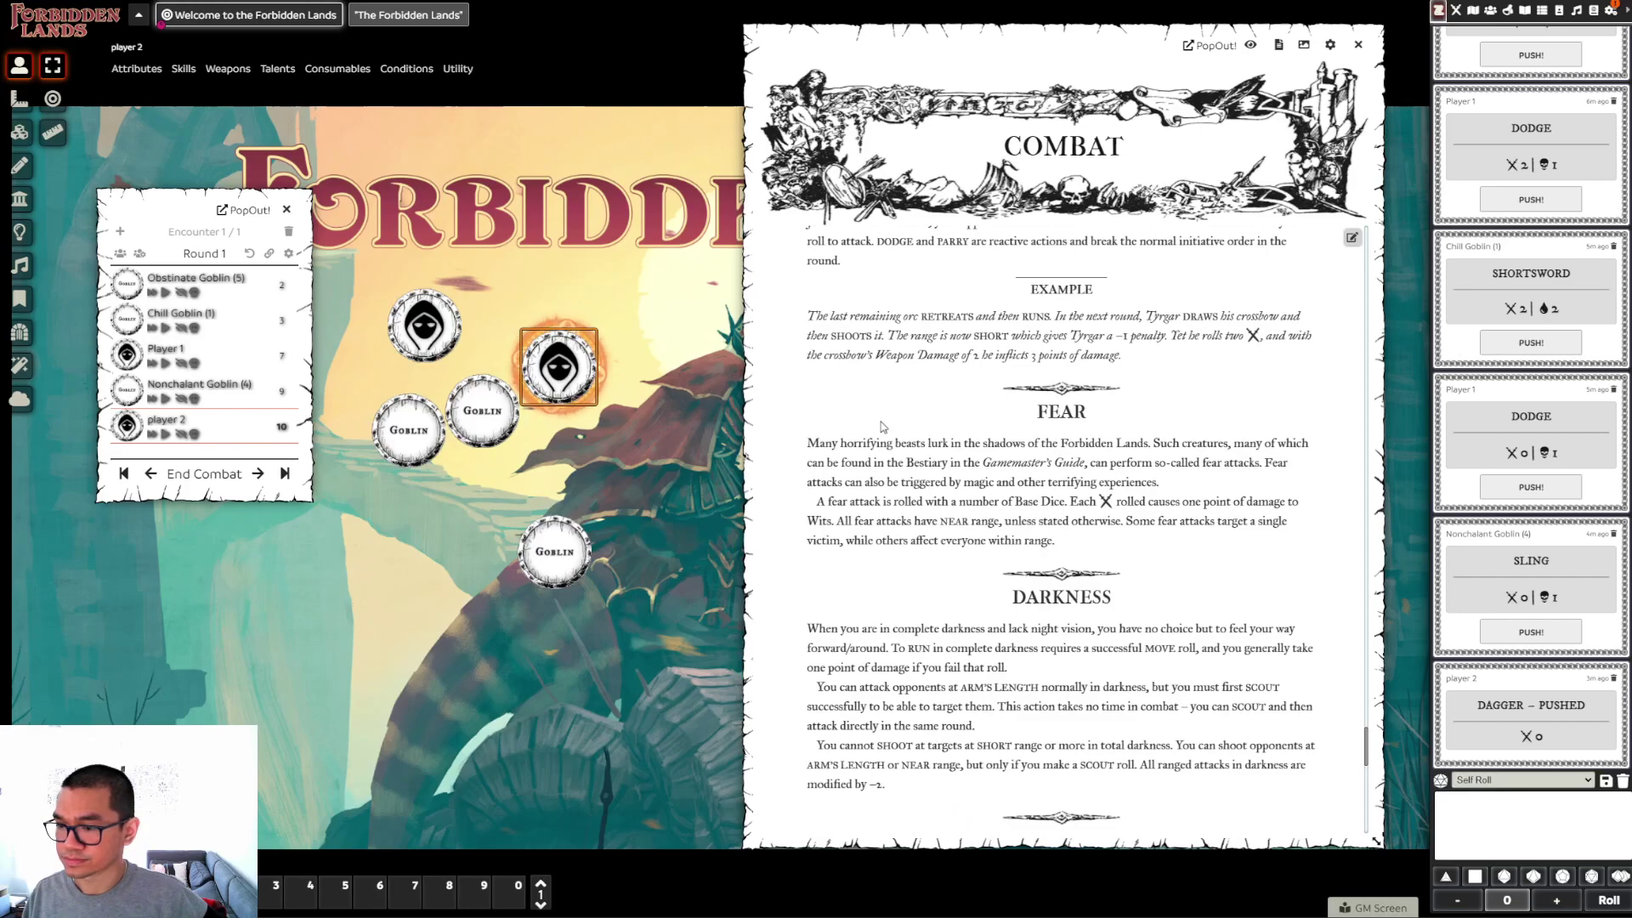
{"action": "scroll", "coordinate": [883, 427], "scroll_direction": "down", "scroll_amount": 1}
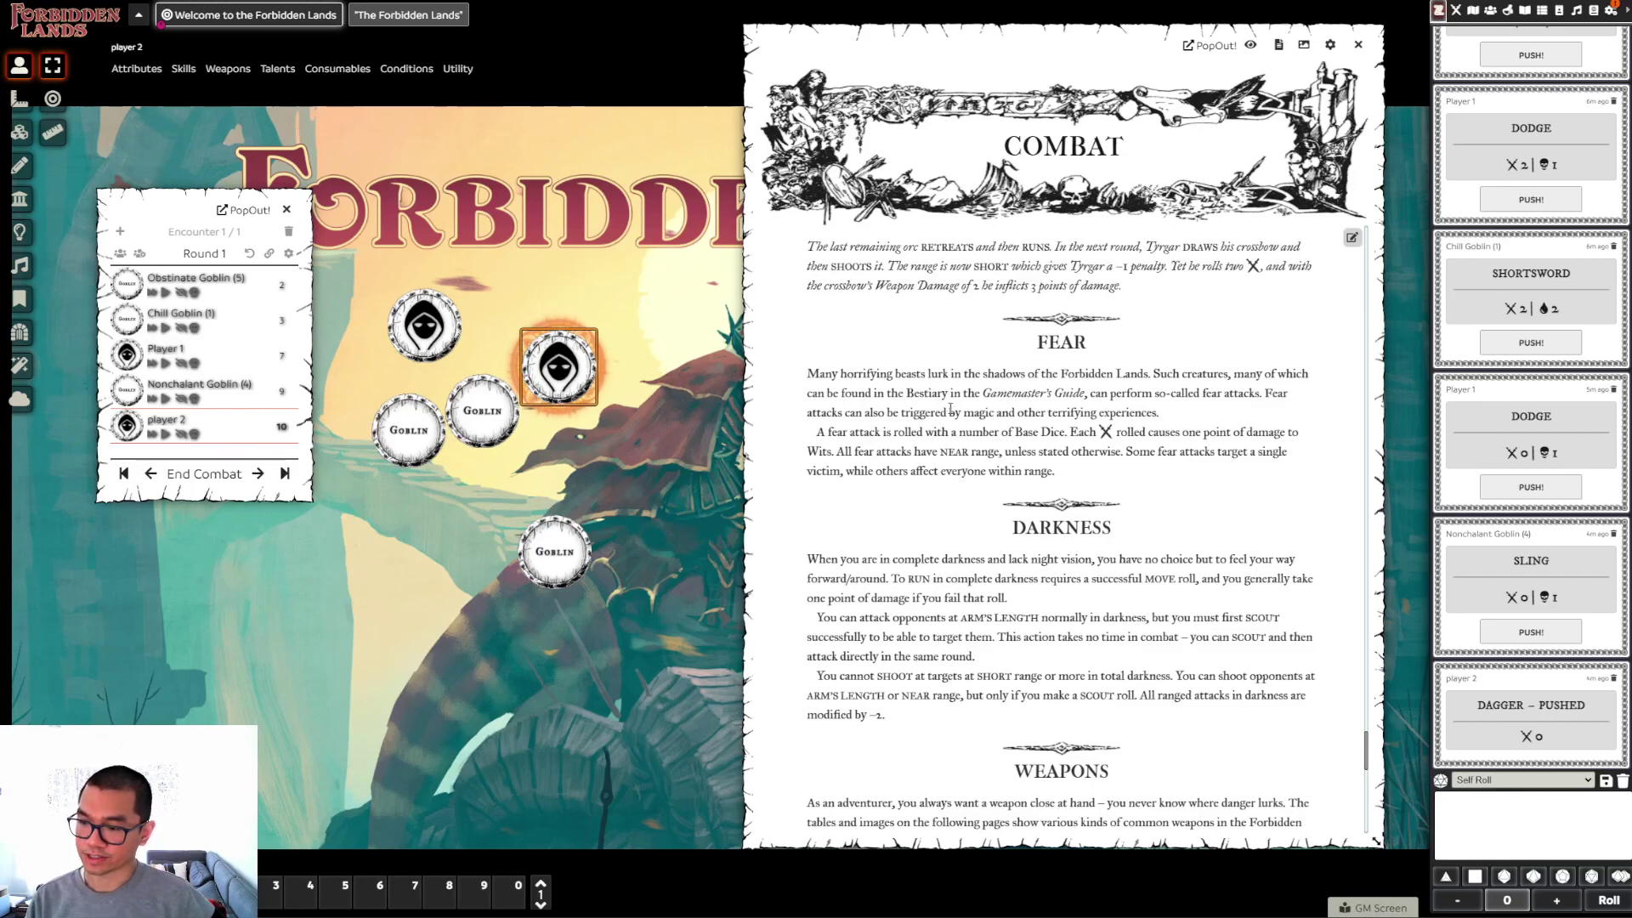
{"action": "scroll", "coordinate": [958, 410], "scroll_direction": "down", "scroll_amount": 8}
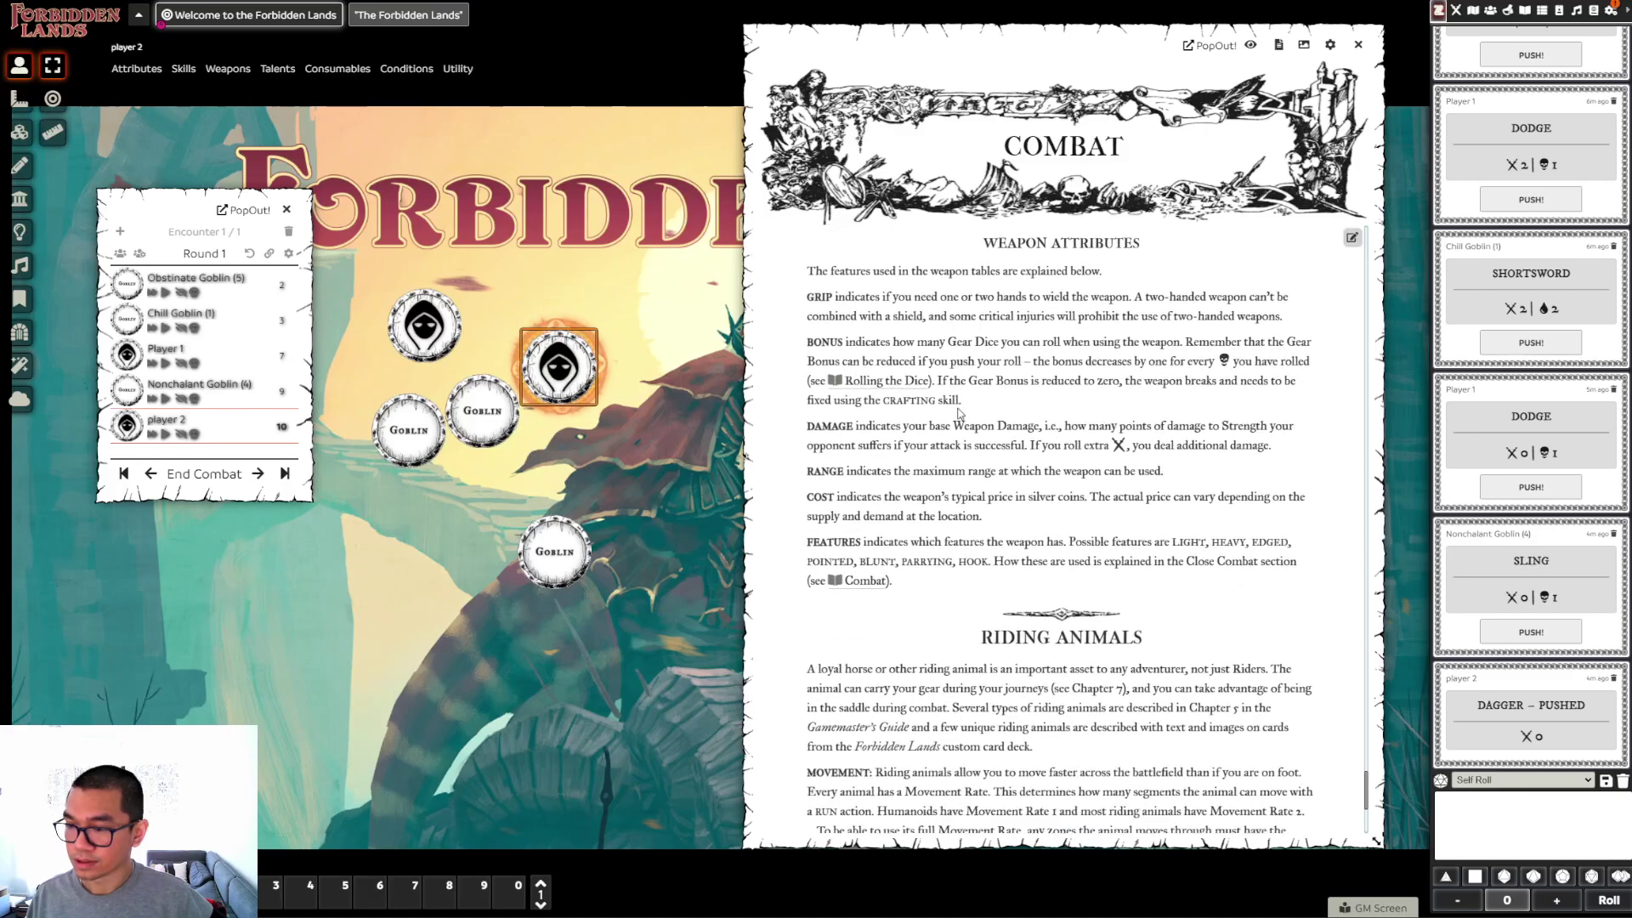
{"action": "scroll", "coordinate": [959, 413], "scroll_direction": "down", "scroll_amount": 5}
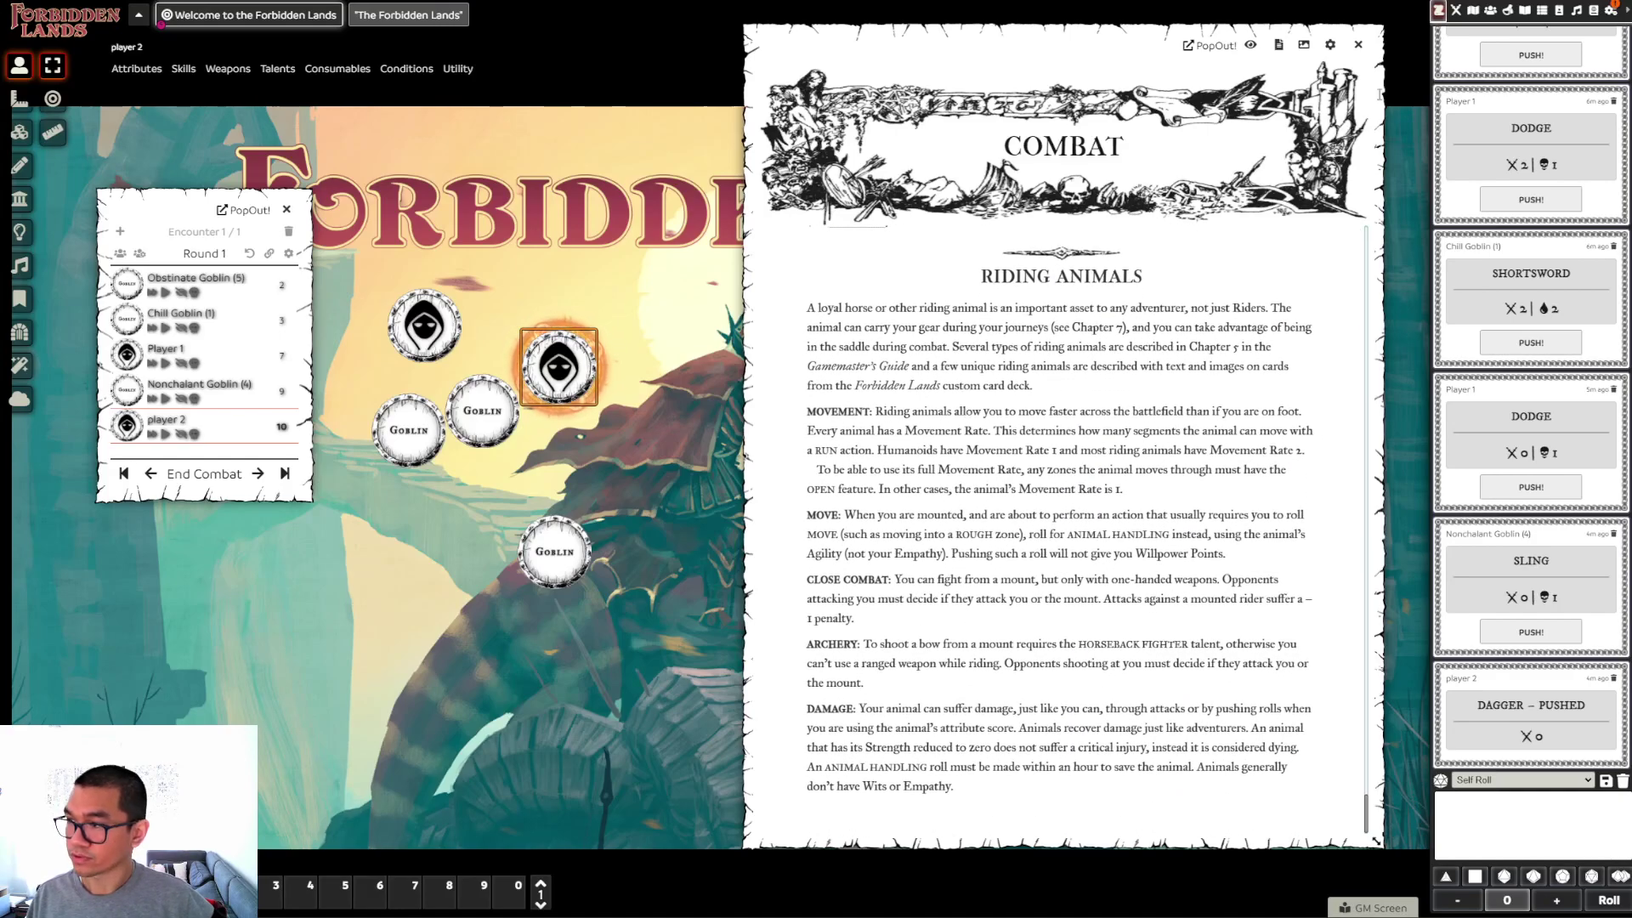
View the Helmets and Armor reference entry in the Combat & Damage journal folder and close it
{"action": "left_click", "coordinate": [1528, 11]}
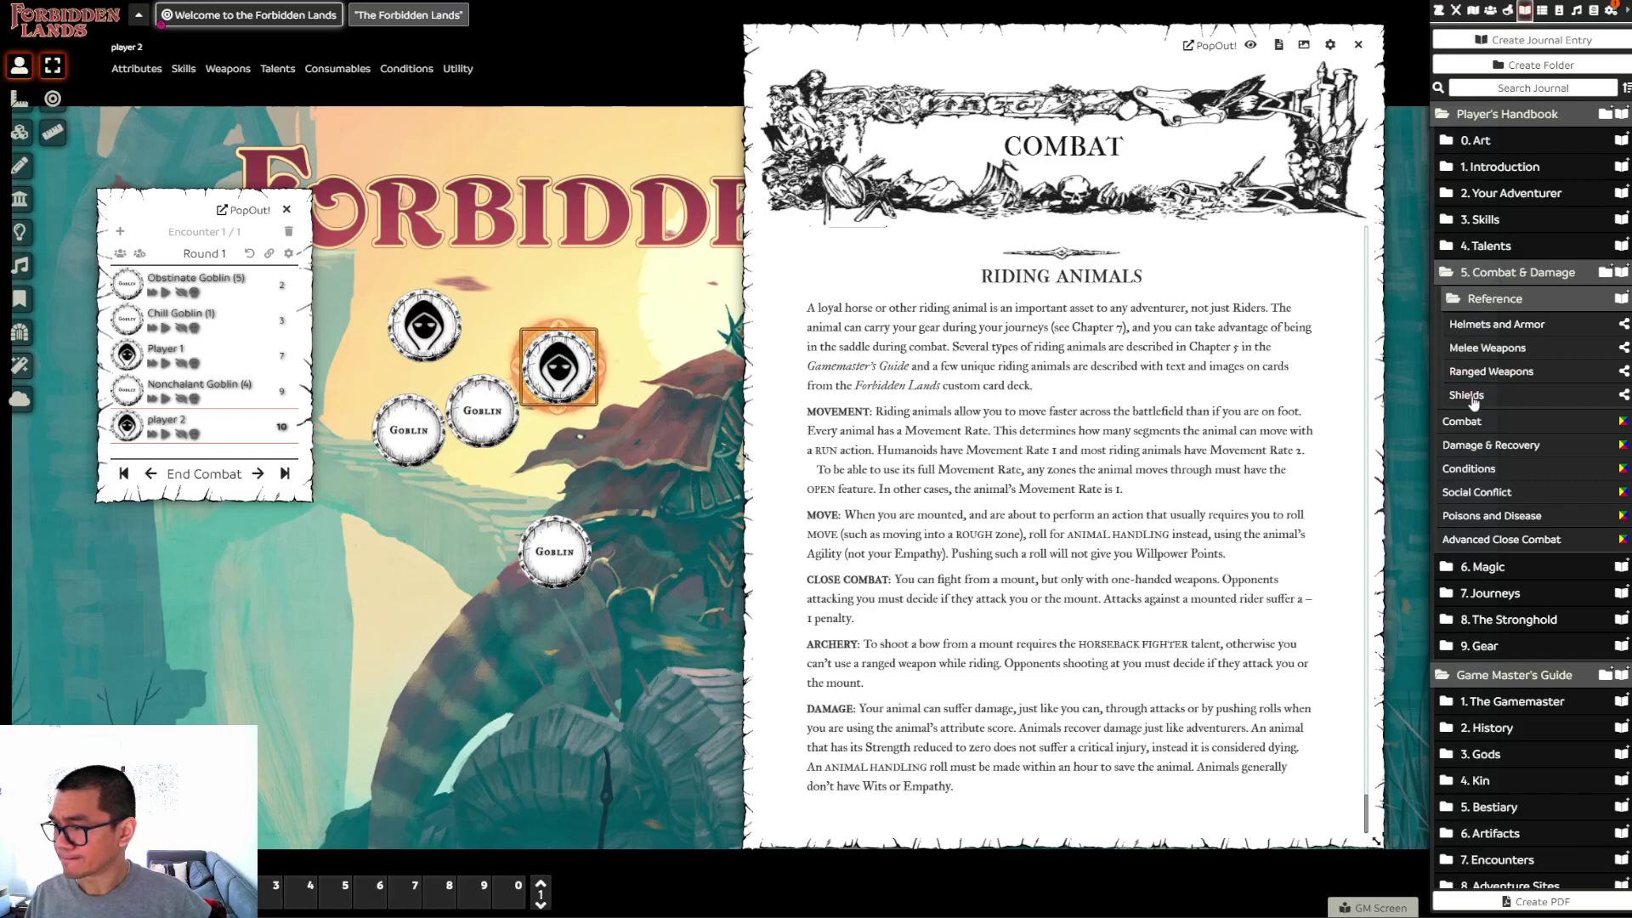
{"action": "left_click", "coordinate": [1491, 324]}
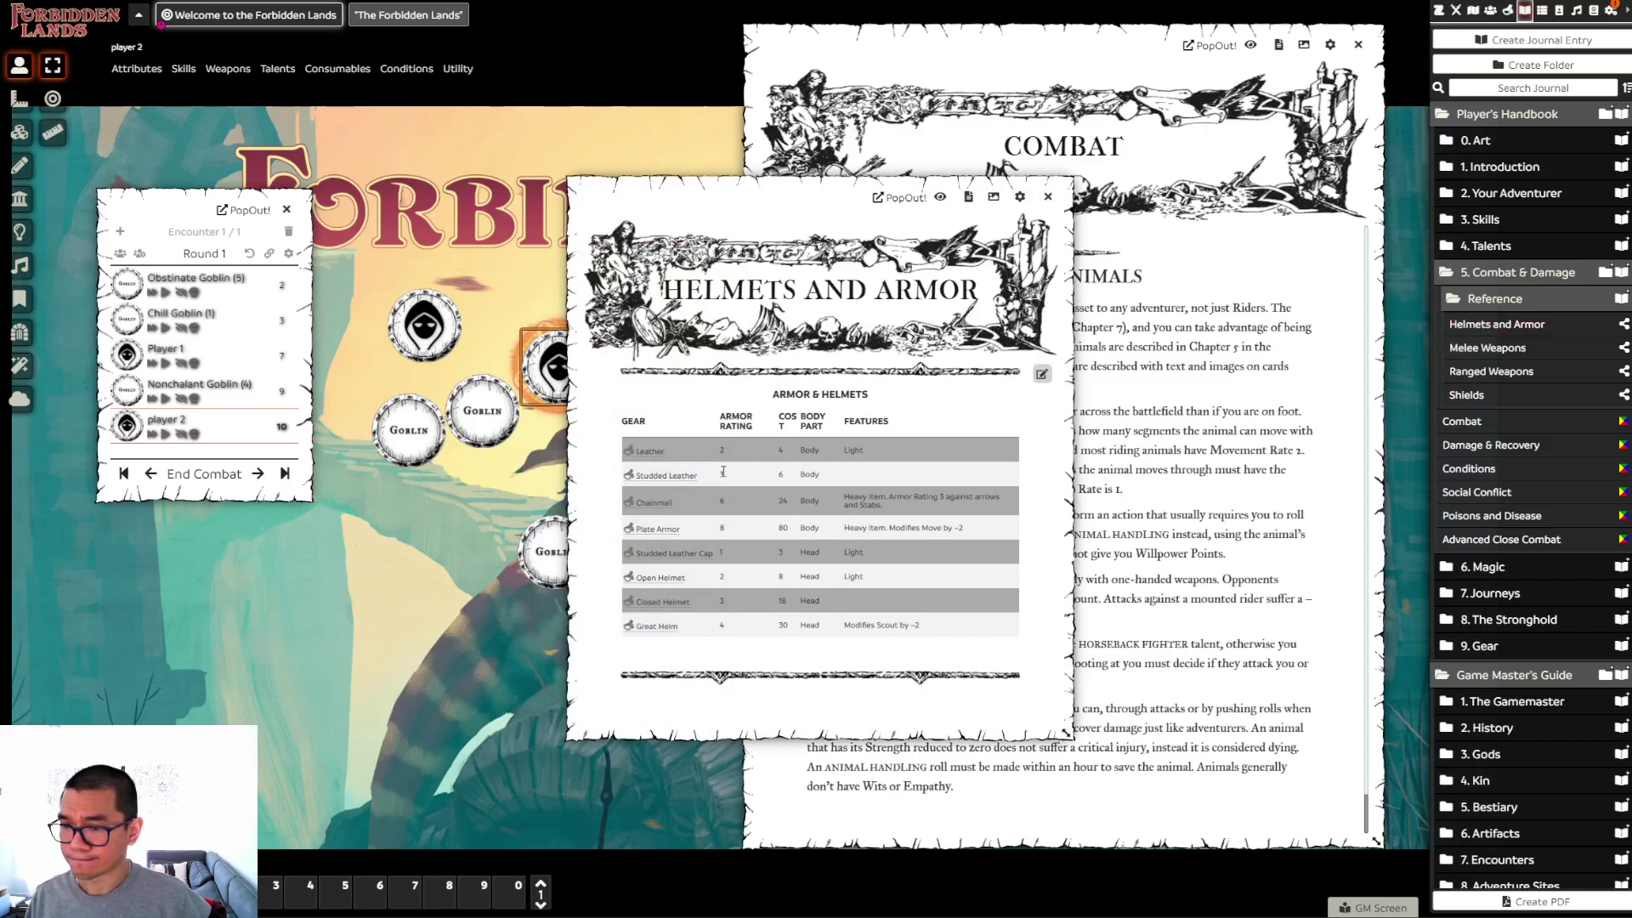
{"action": "left_click", "coordinate": [1048, 197]}
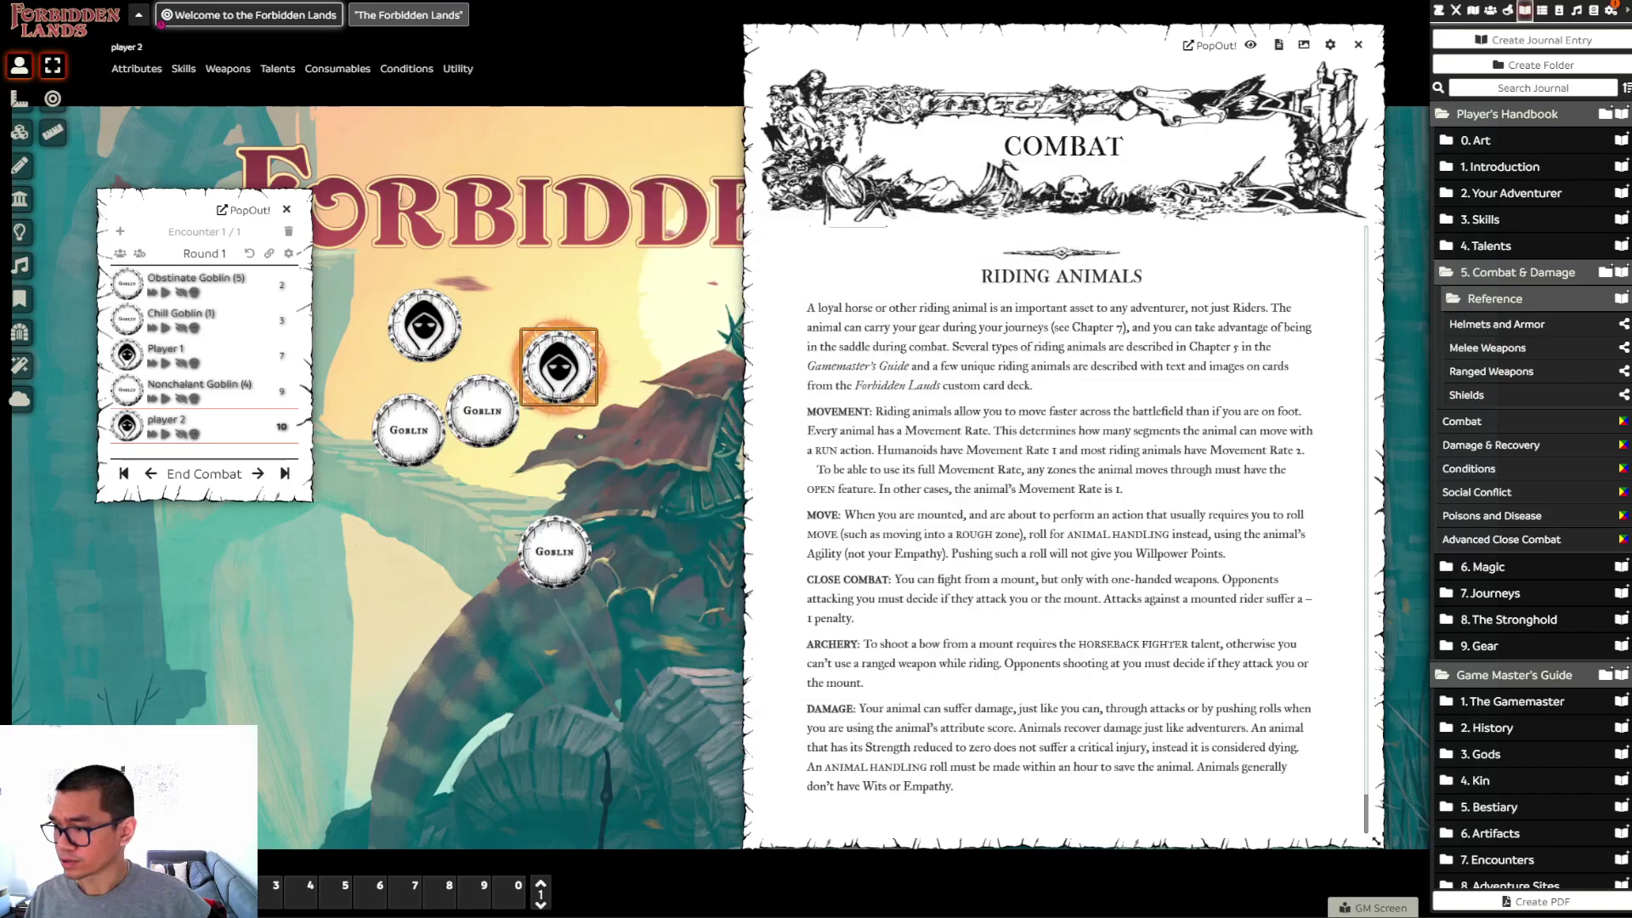
Read the Advanced Close Combat rules on combat cards, resolution and the worked example, closing the entry when done
{"action": "left_click", "coordinate": [1493, 539]}
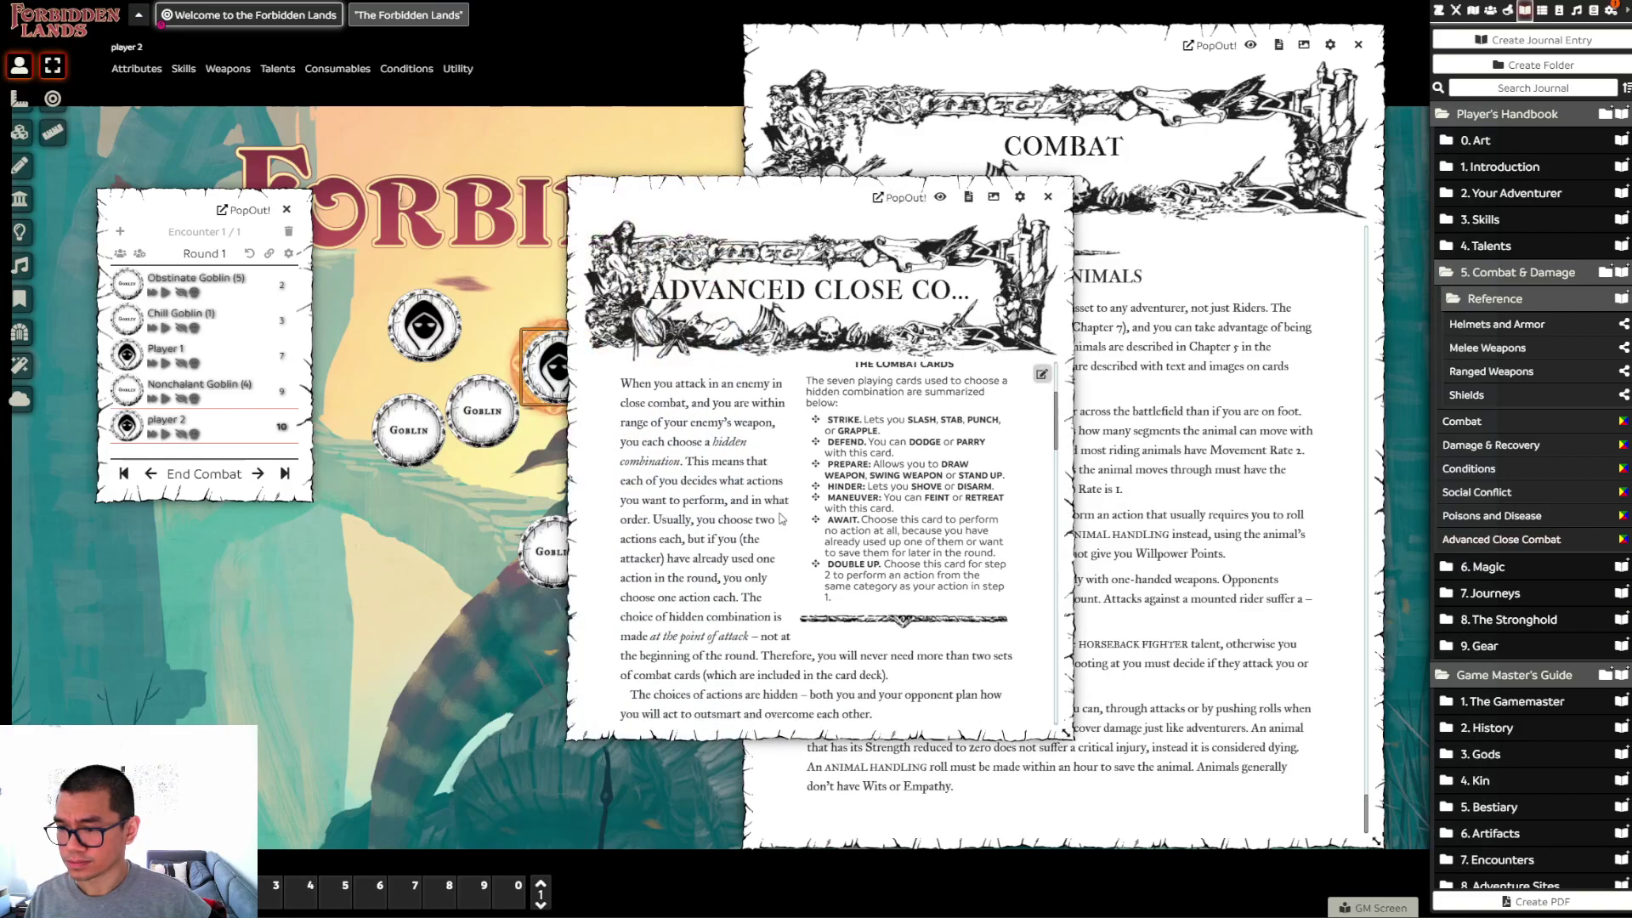
{"action": "scroll", "coordinate": [780, 518], "scroll_direction": "down", "scroll_amount": 5}
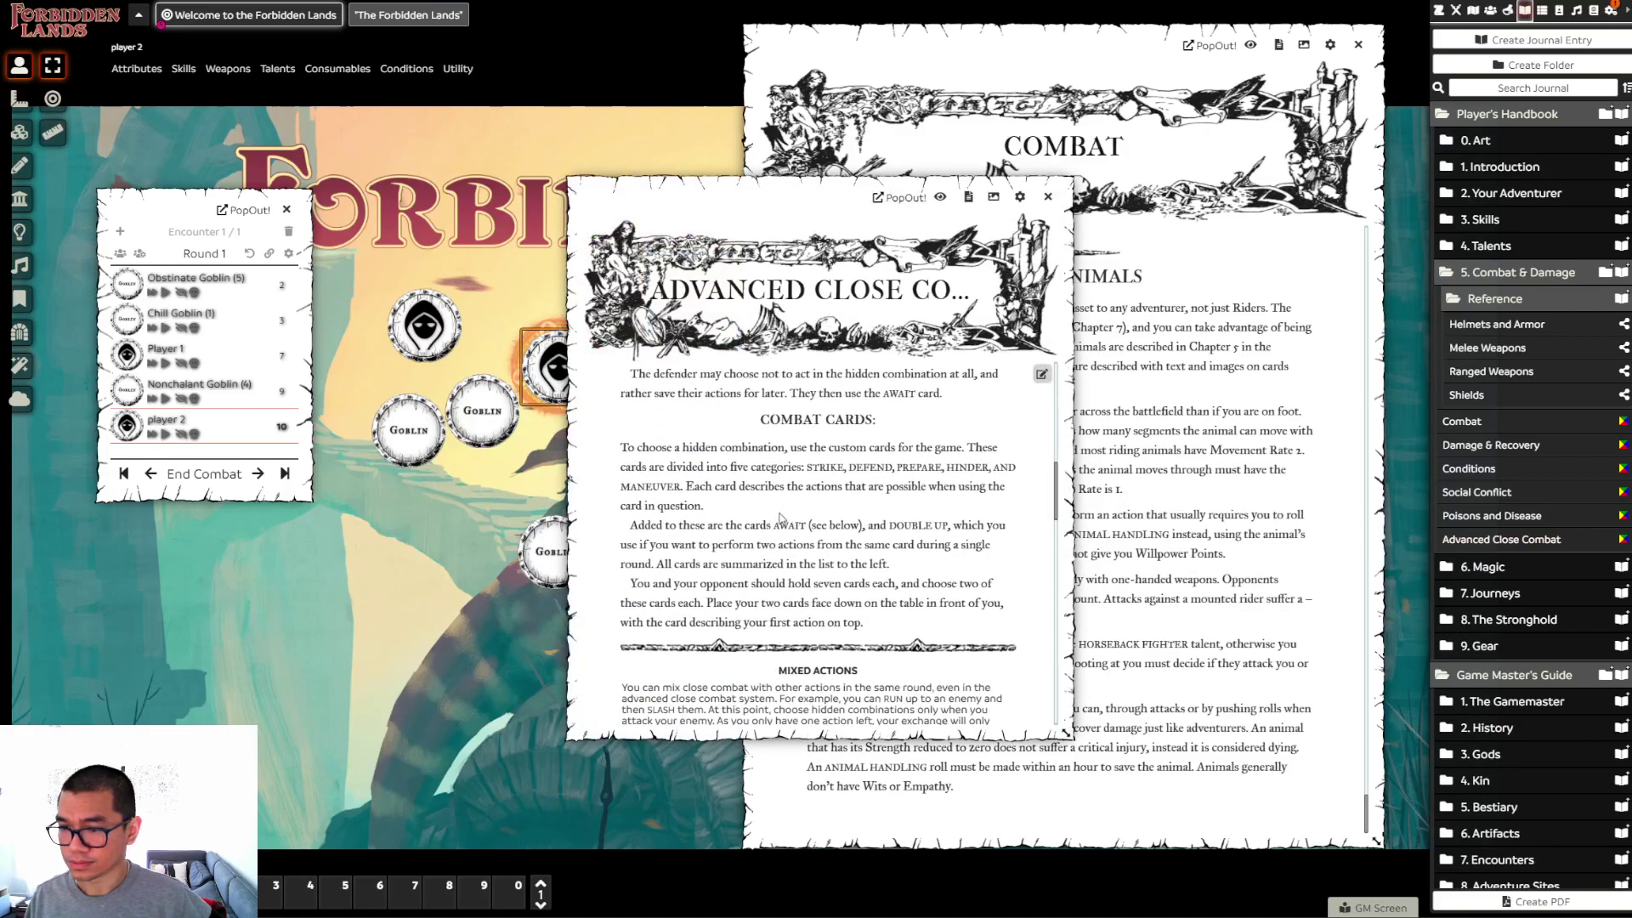
{"action": "scroll", "coordinate": [780, 516], "scroll_direction": "down", "scroll_amount": 8}
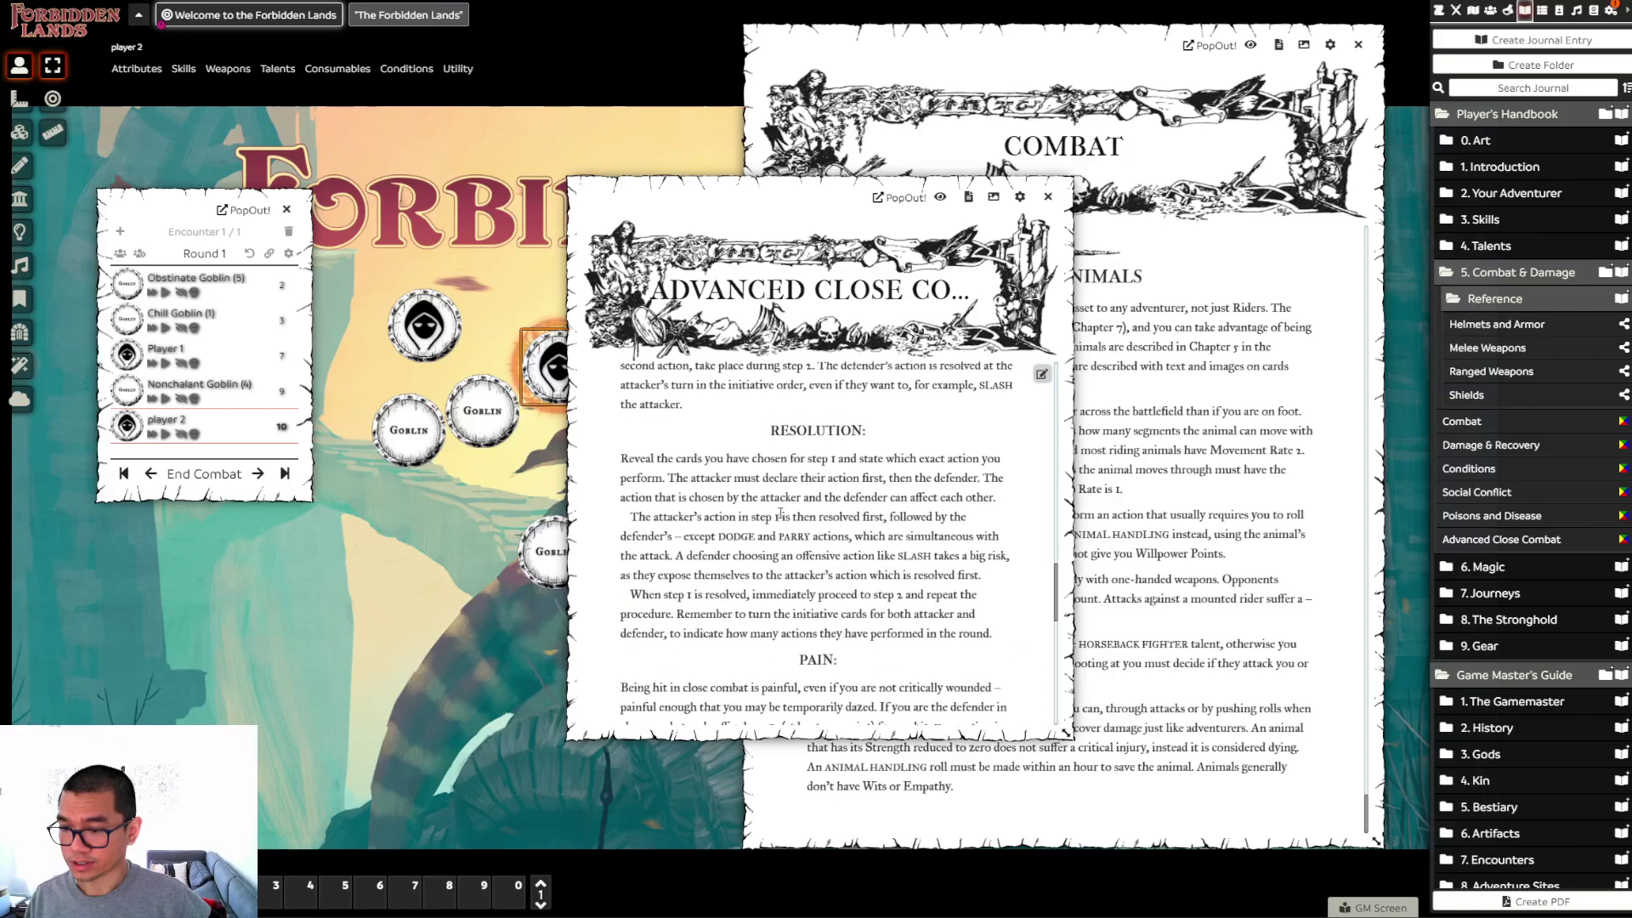
{"action": "scroll", "coordinate": [780, 513], "scroll_direction": "down", "scroll_amount": 10}
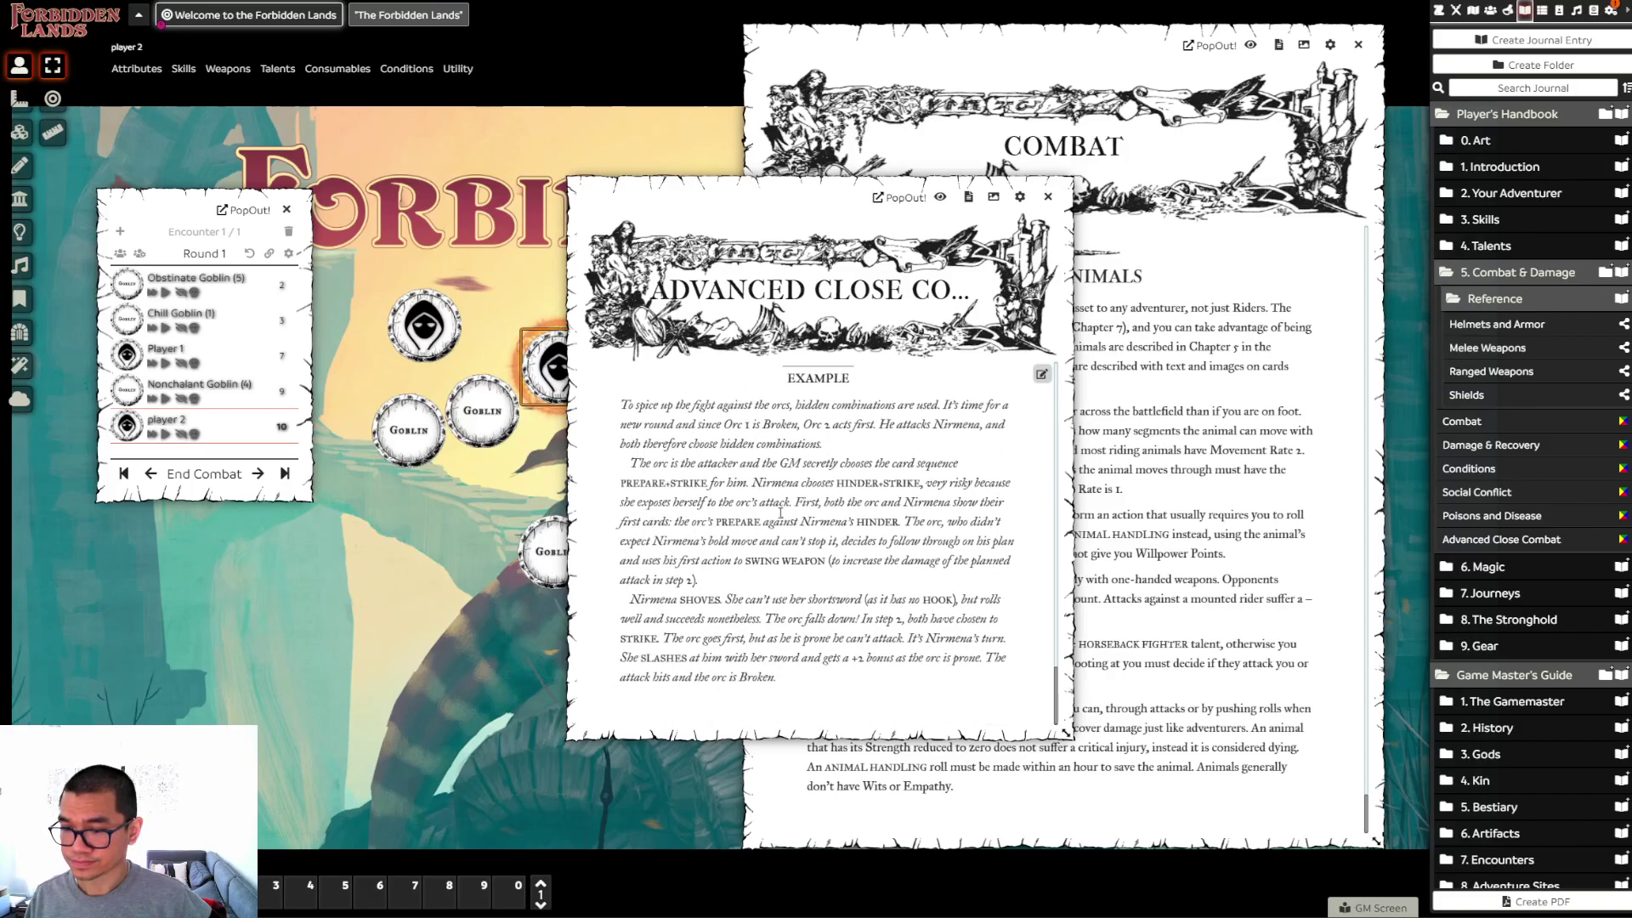
{"action": "left_click", "coordinate": [1048, 197]}
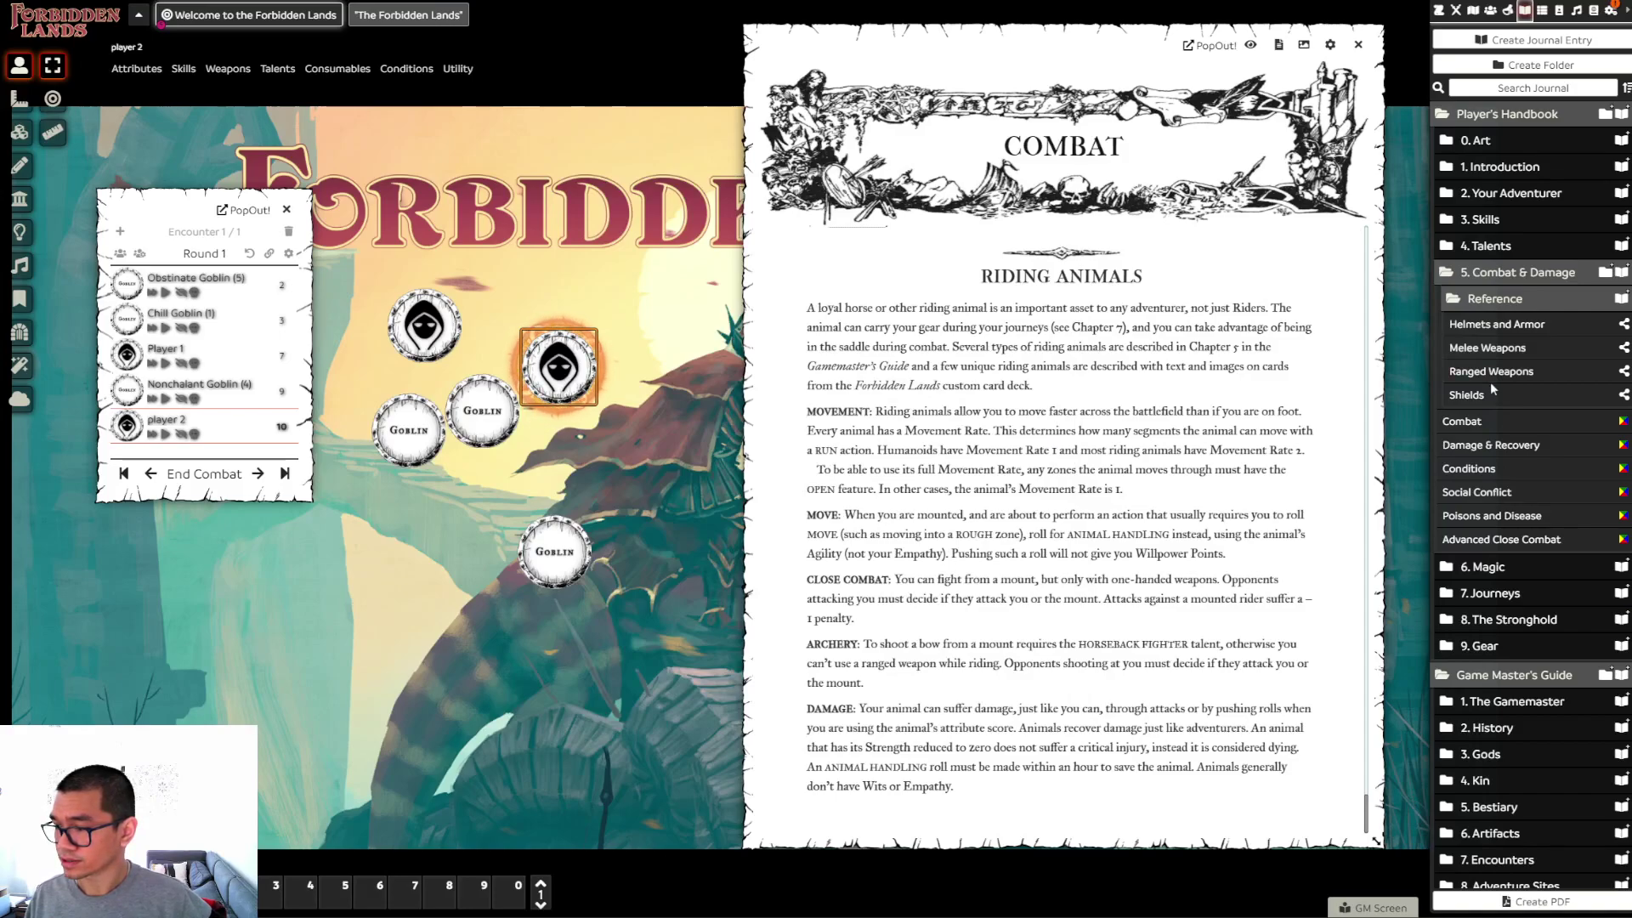
Search the journal for "arm", clear the search, and examine the armor ratings and features in the Helmets and Armor entry
{"action": "left_click", "coordinate": [1519, 89]}
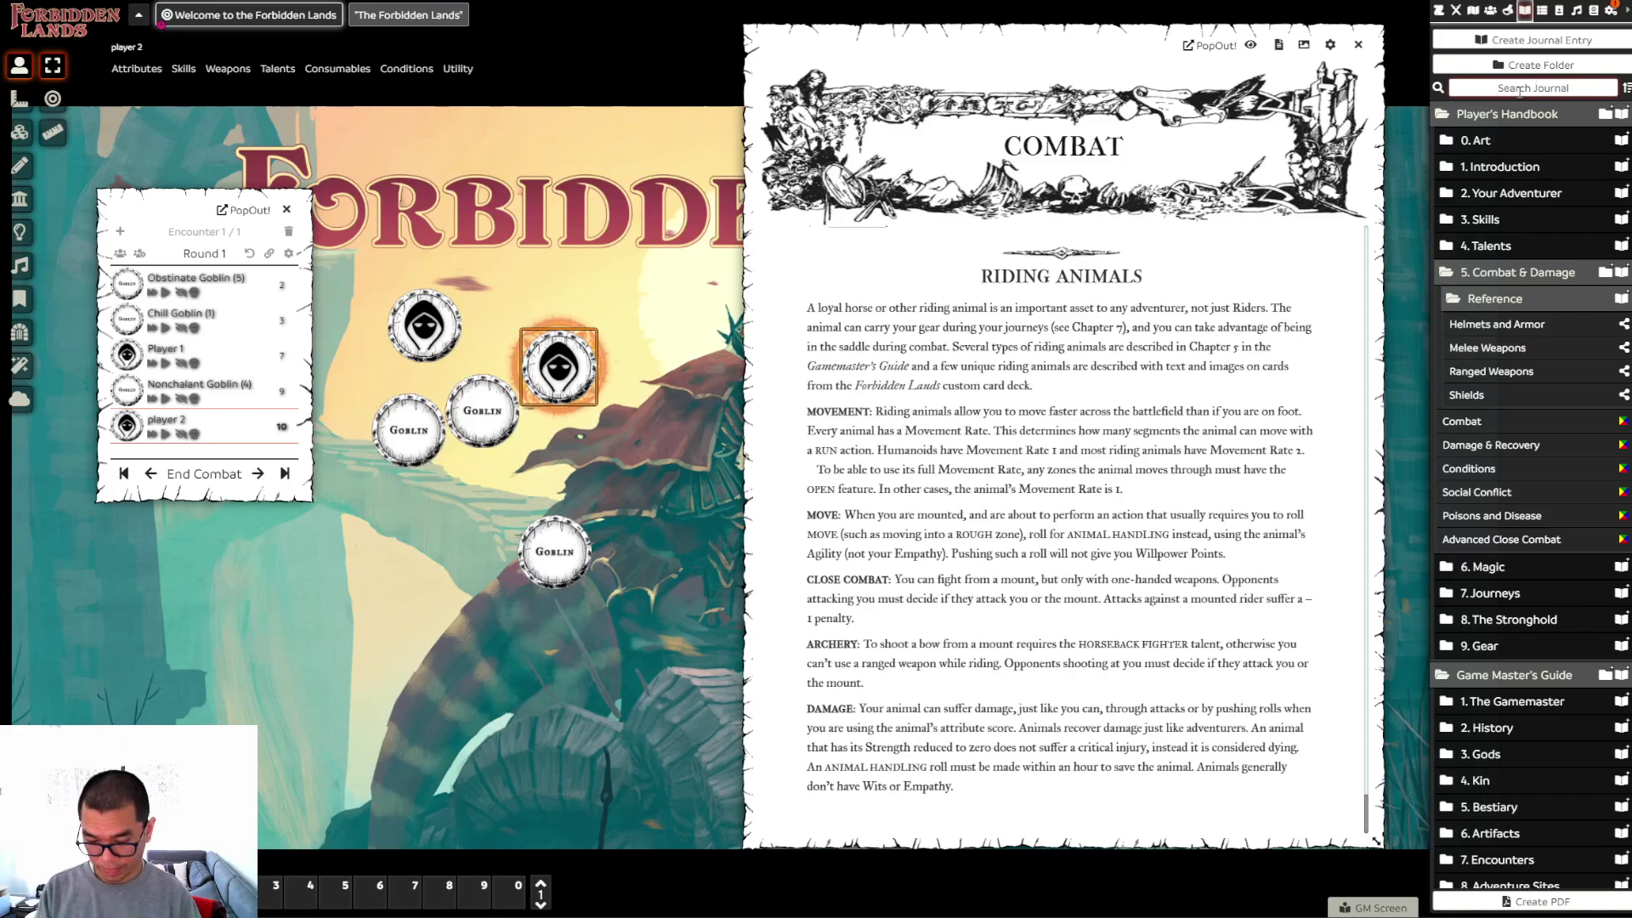
{"action": "type", "text": "arm"}
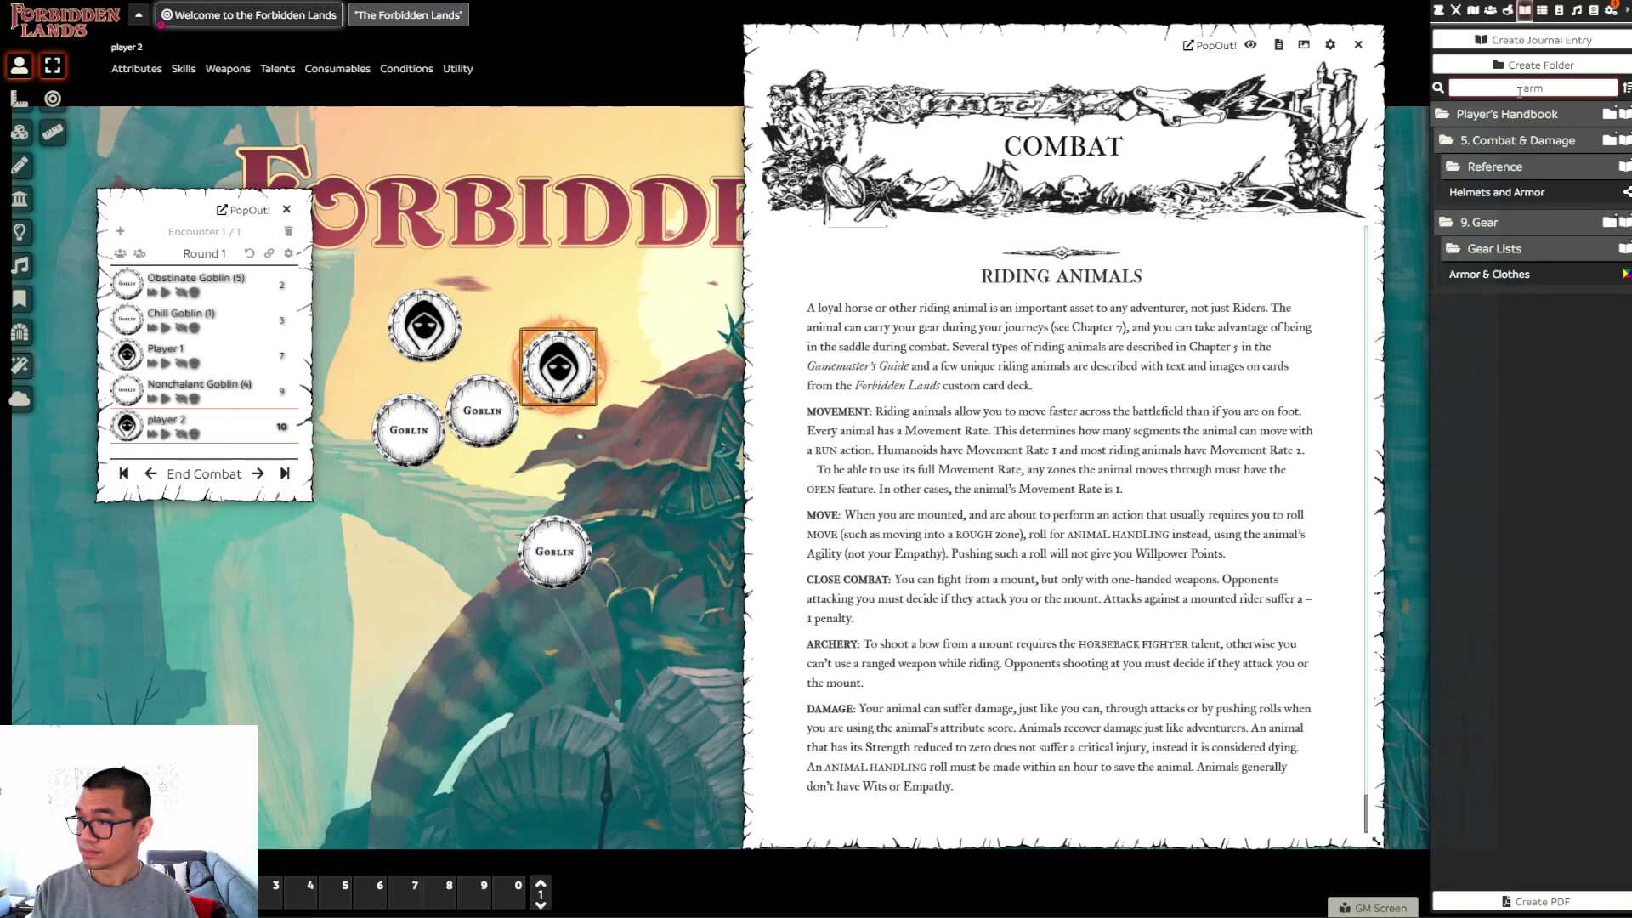
{"action": "key", "text": "BackSpace"}
{"action": "key", "text": "BackSpace"}
{"action": "key", "text": "BackSpace"}
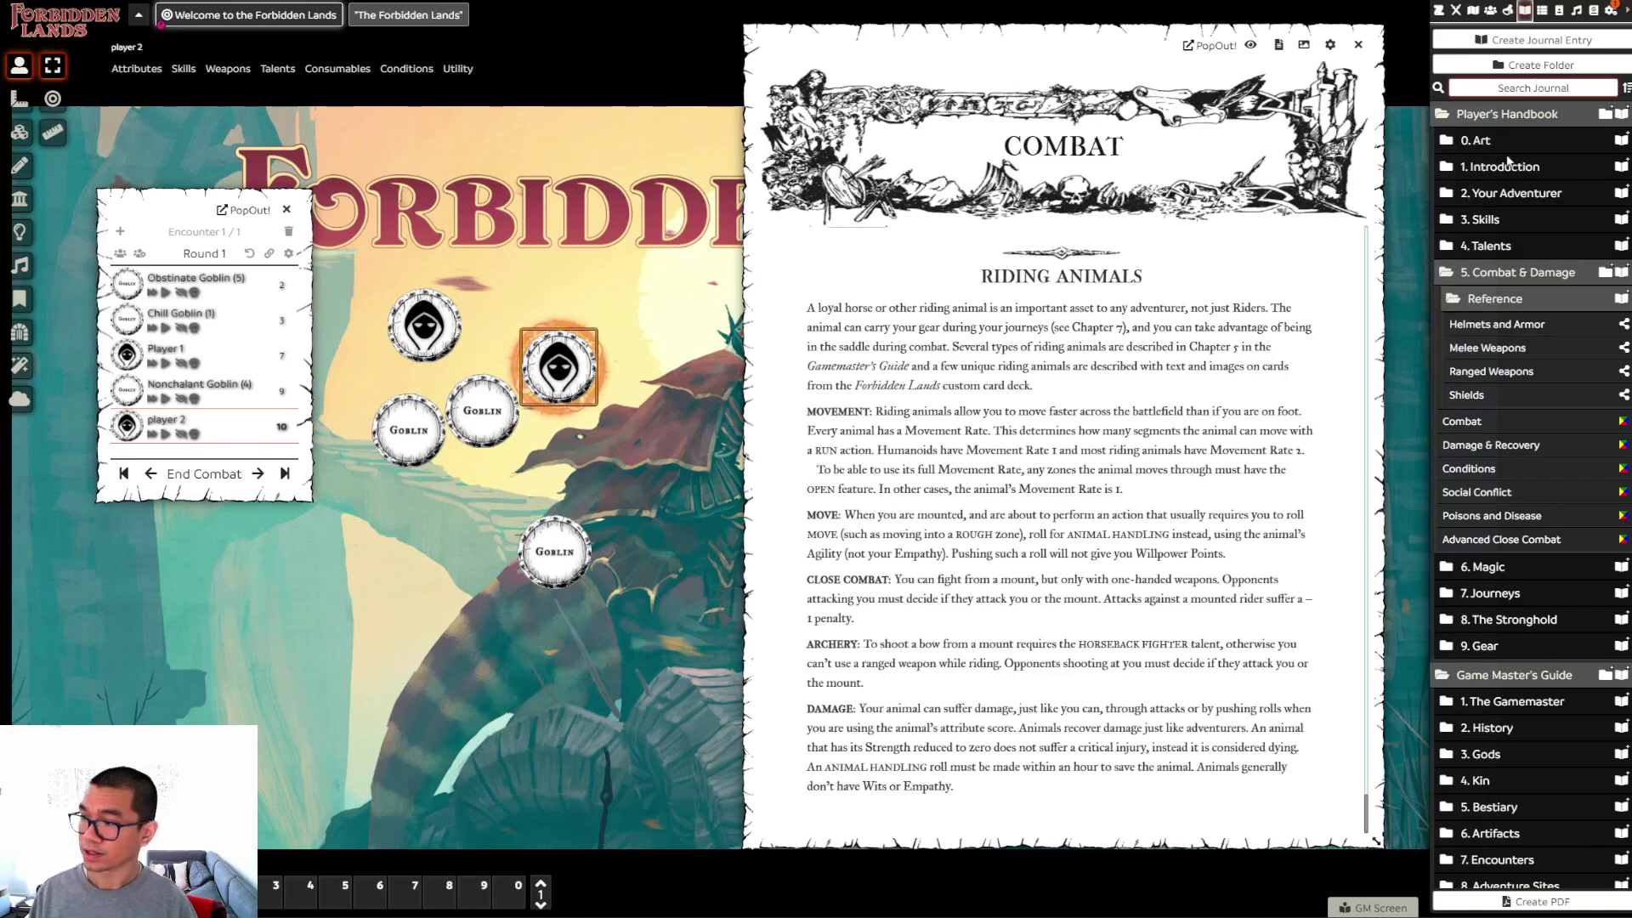
{"action": "left_click", "coordinate": [1494, 326]}
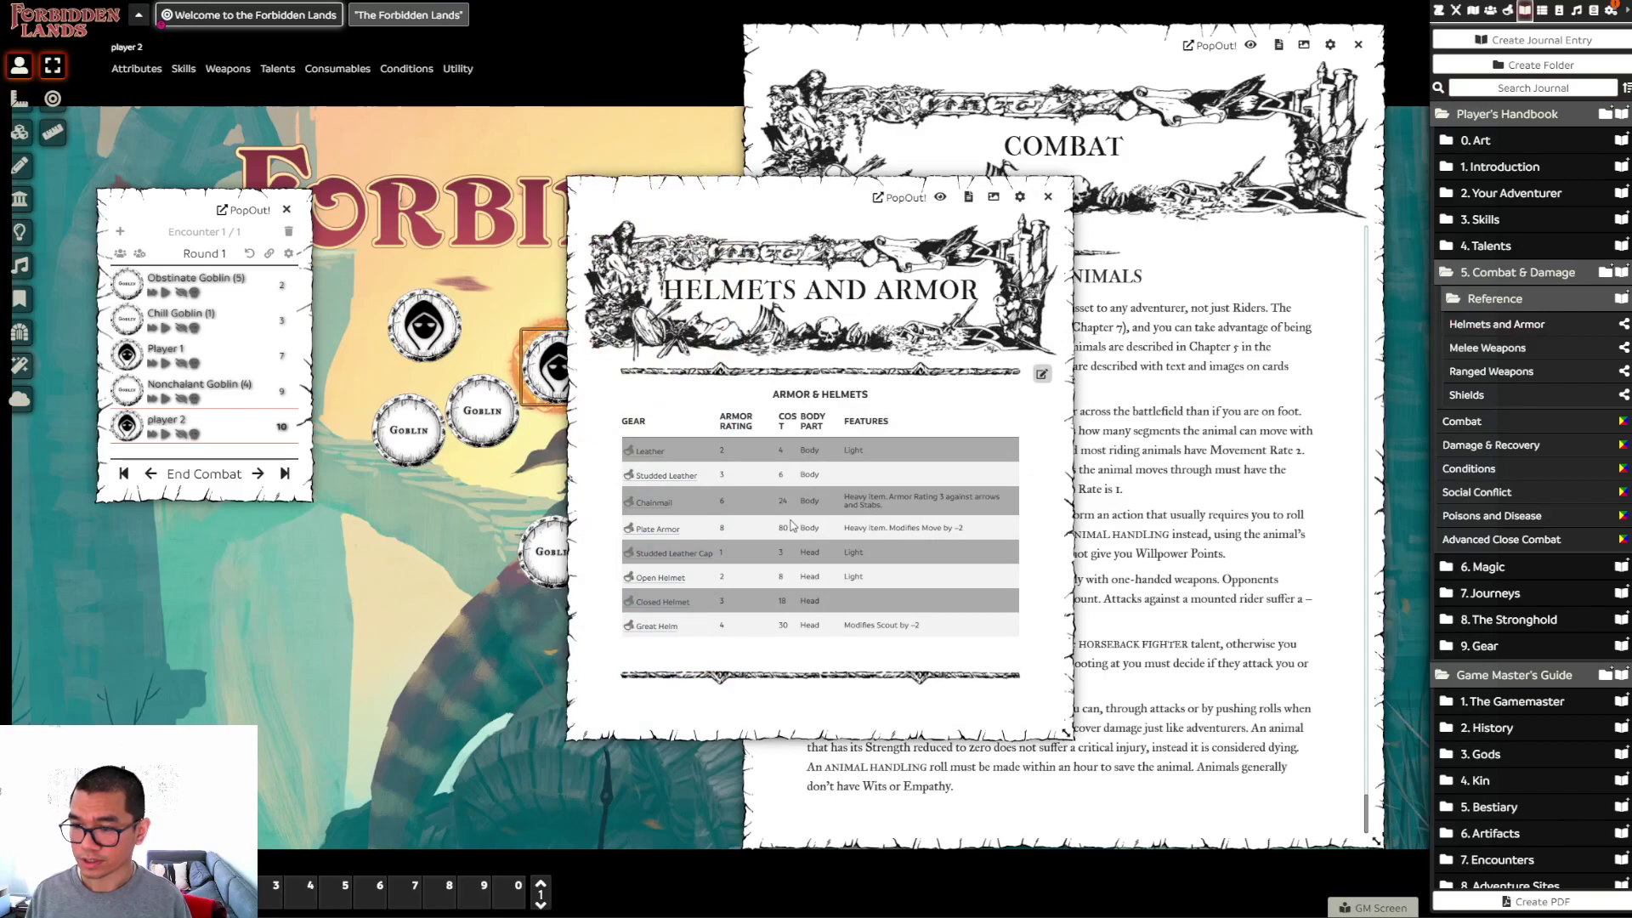
{"action": "left_click", "coordinate": [1048, 196]}
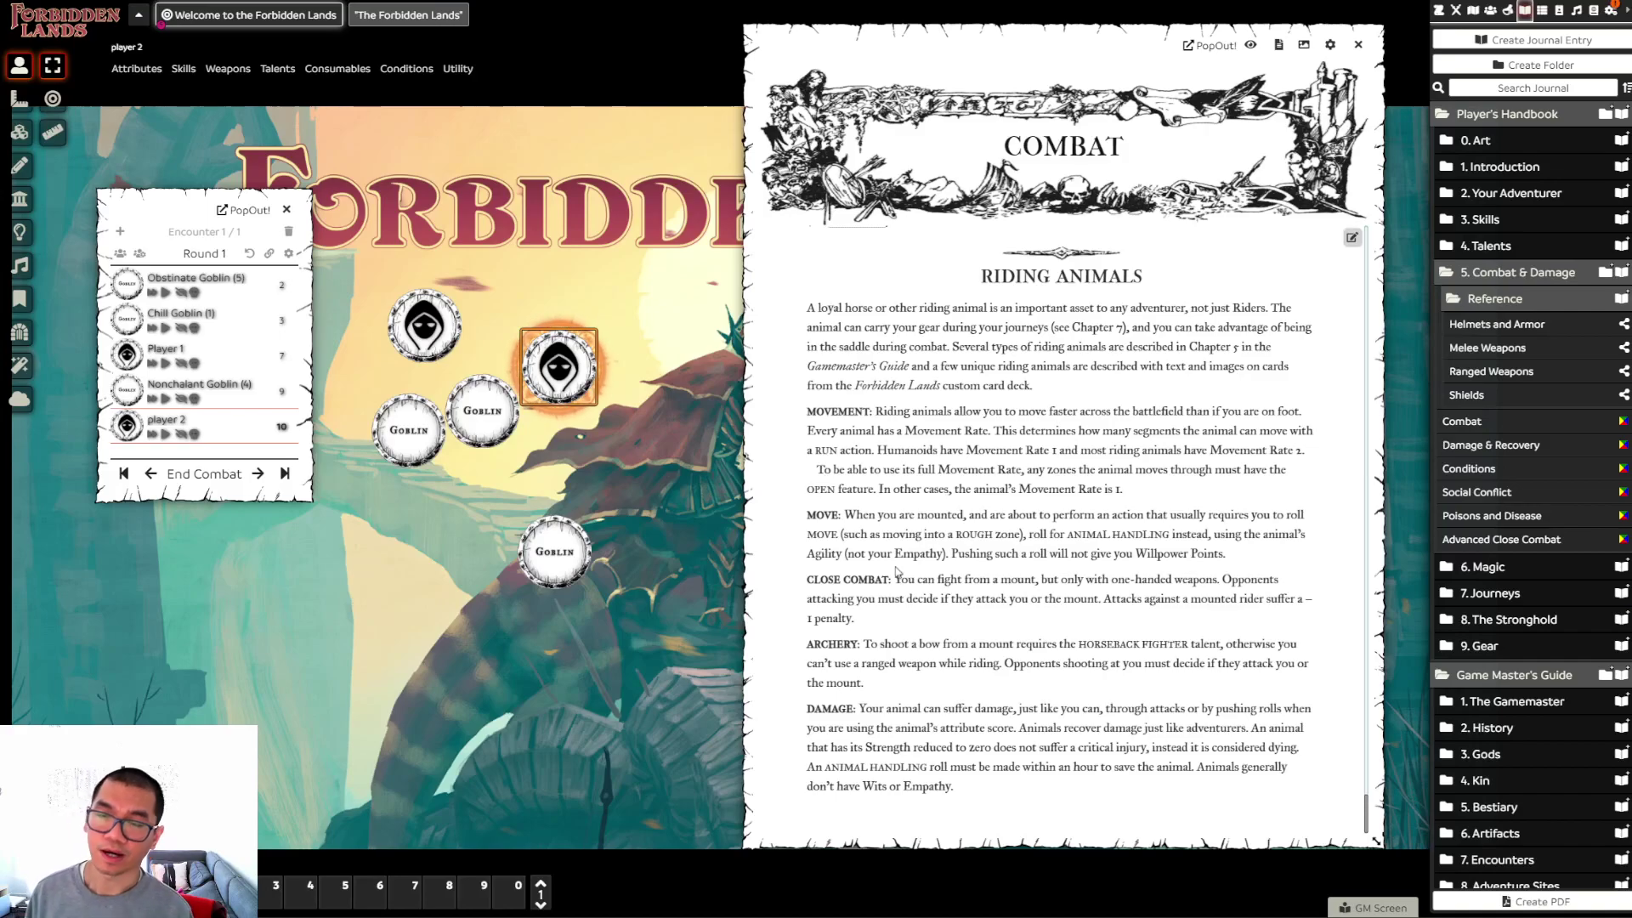
Check the armor and weapons in Player 1's gear list and close the character sheet
{"action": "left_click", "coordinate": [447, 331]}
{"action": "double_click", "coordinate": [447, 332]}
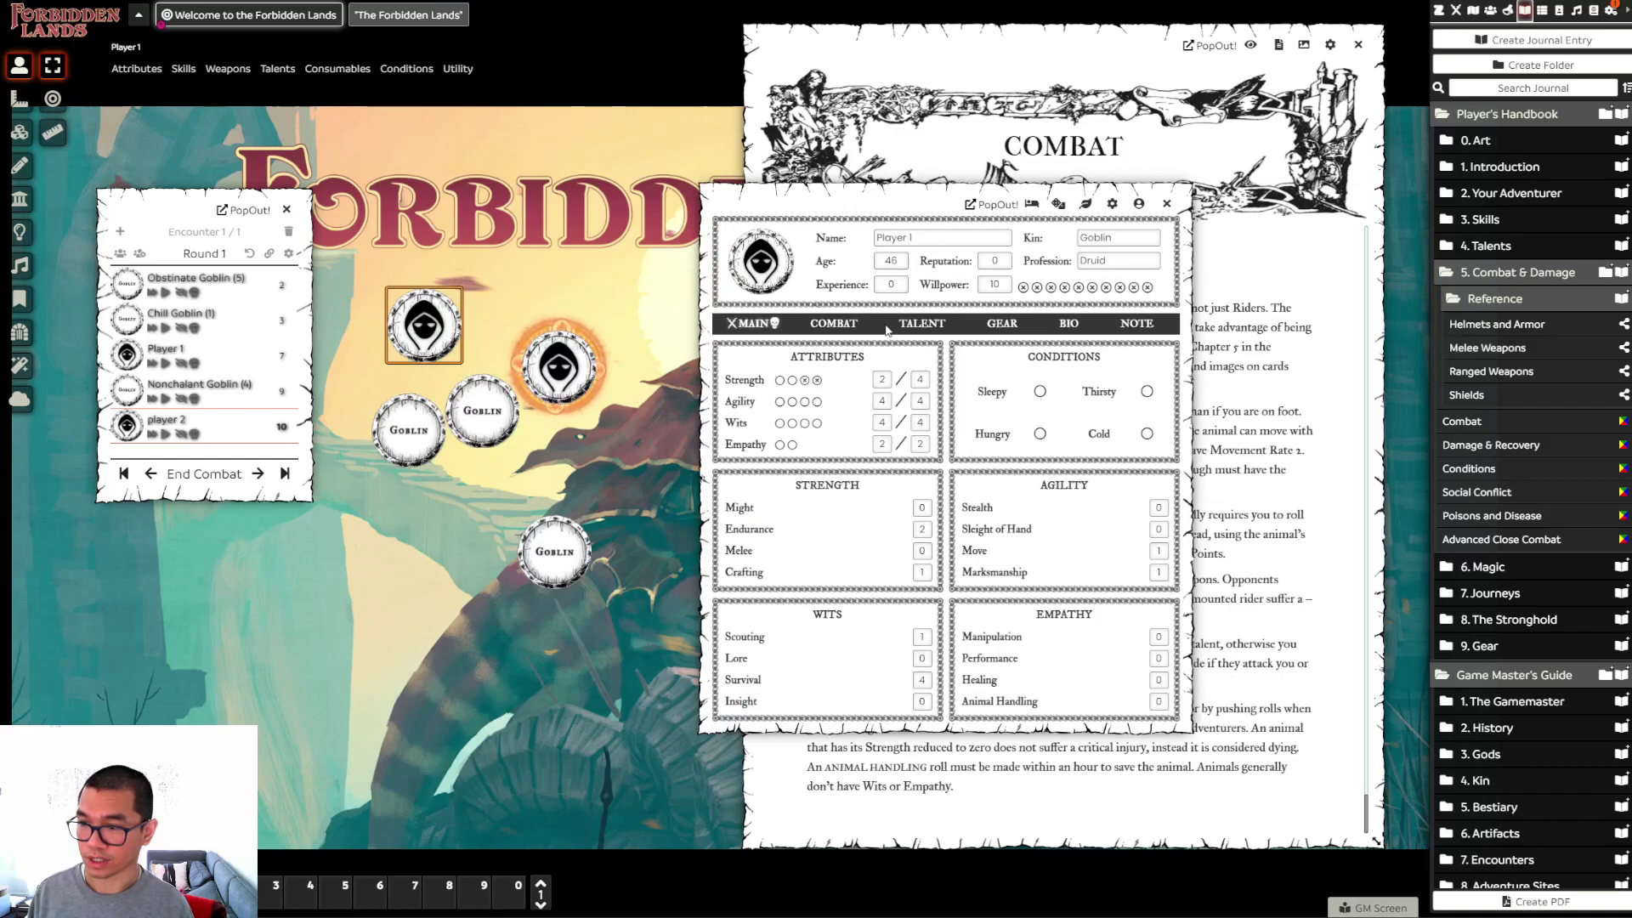
{"action": "left_click", "coordinate": [999, 326]}
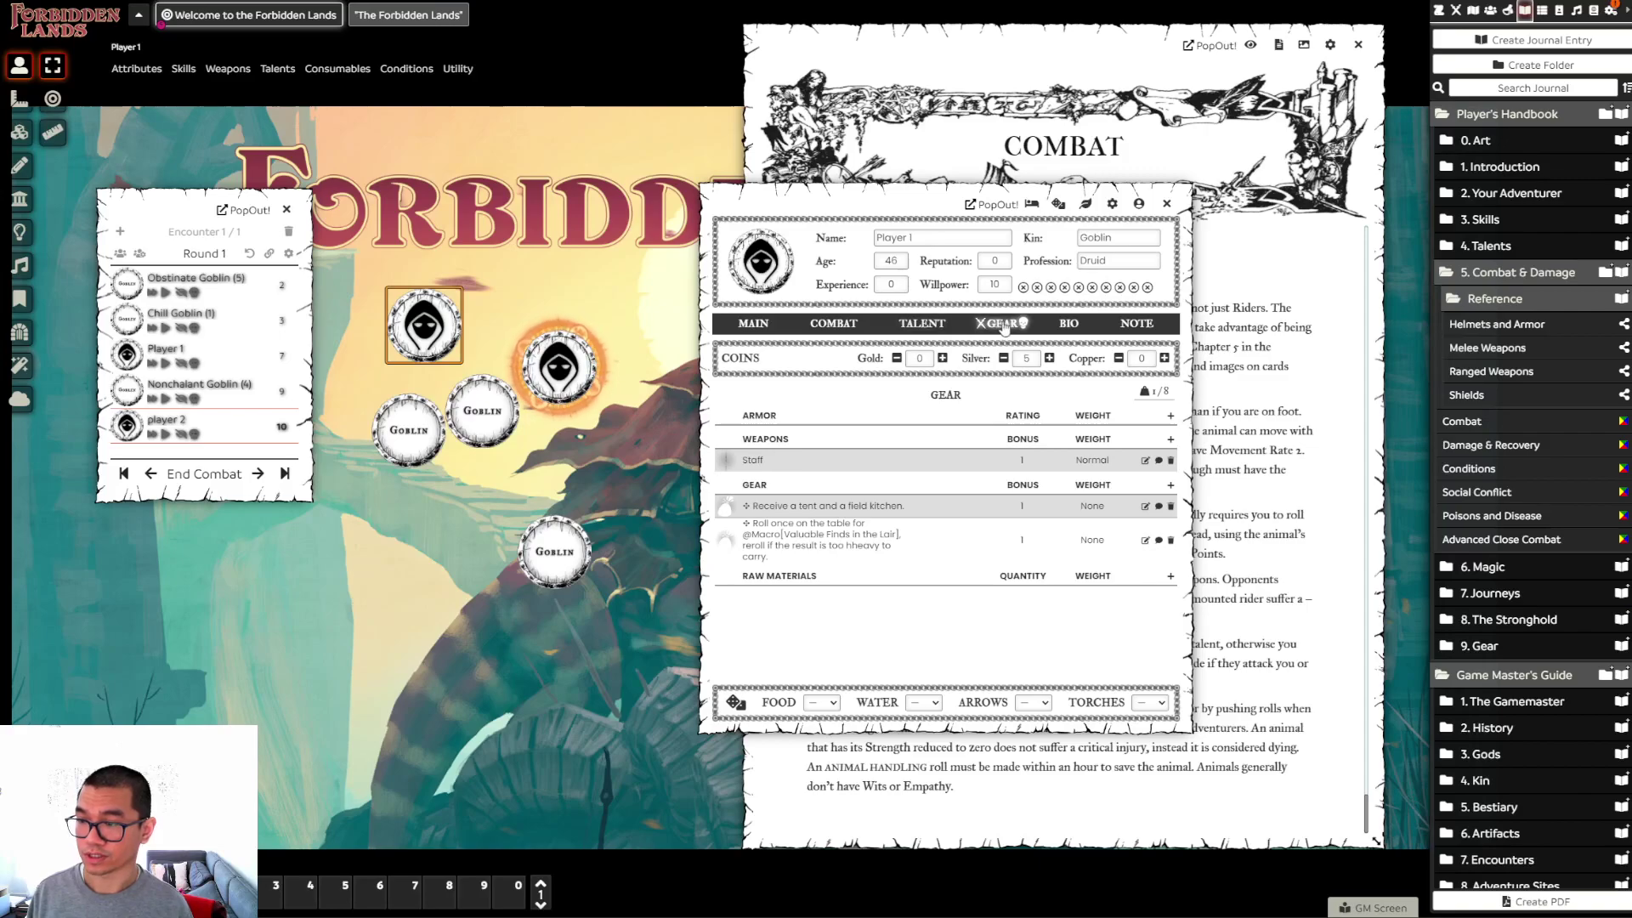
{"action": "left_click", "coordinate": [1166, 204]}
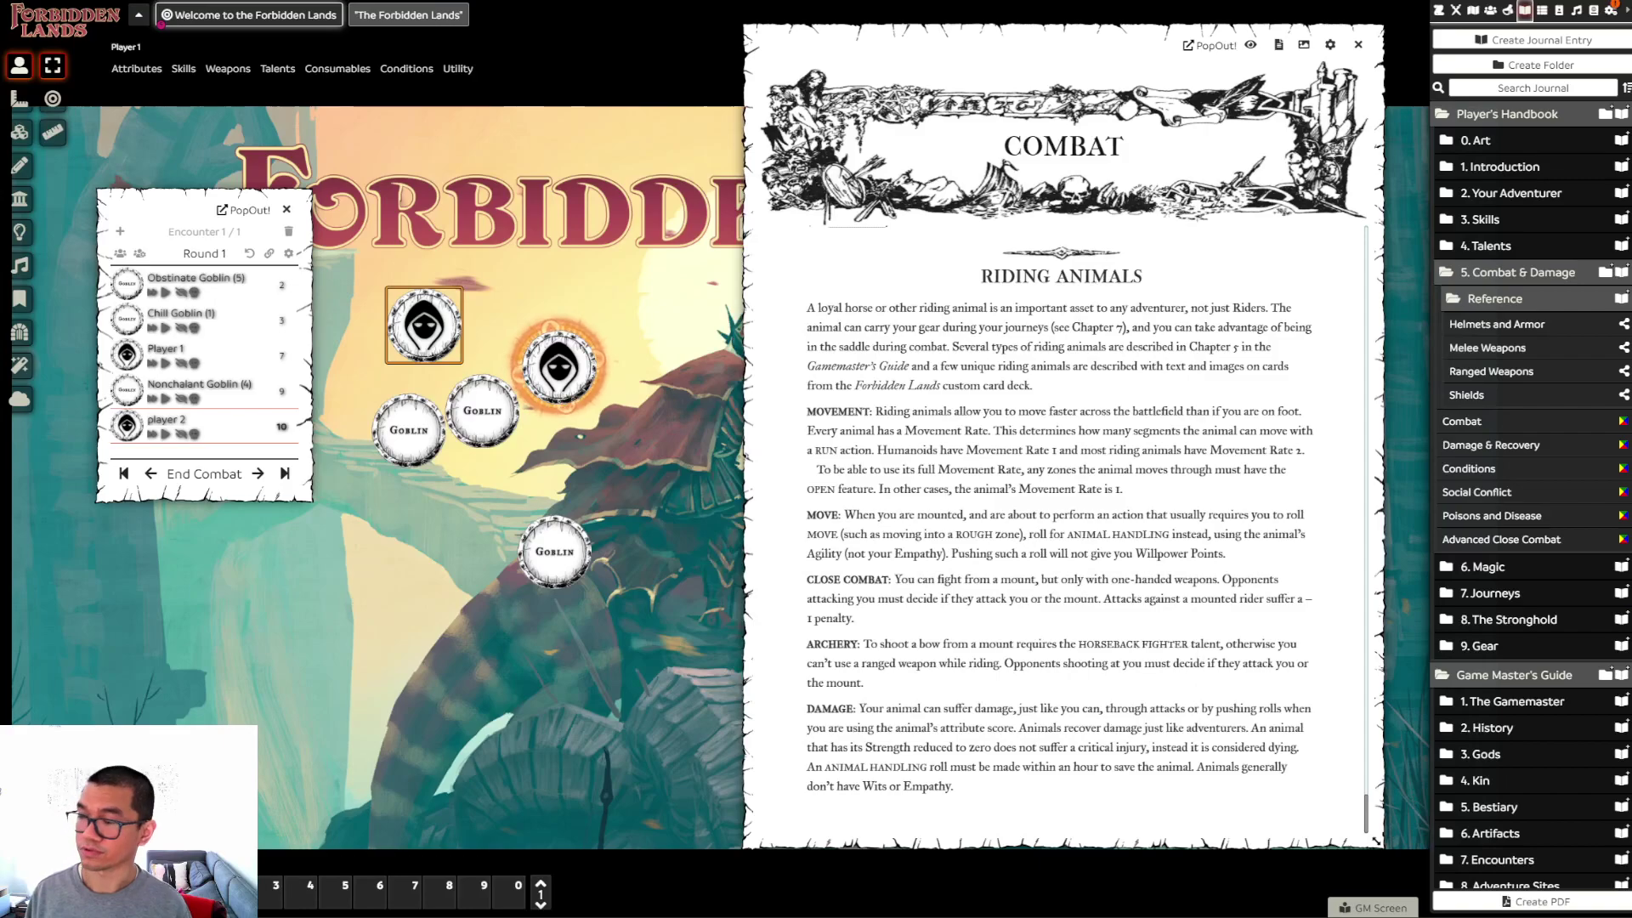
Look through the Melee Weapons reference table down to the staff and polearms, and close the entry
{"action": "left_click", "coordinate": [1459, 349]}
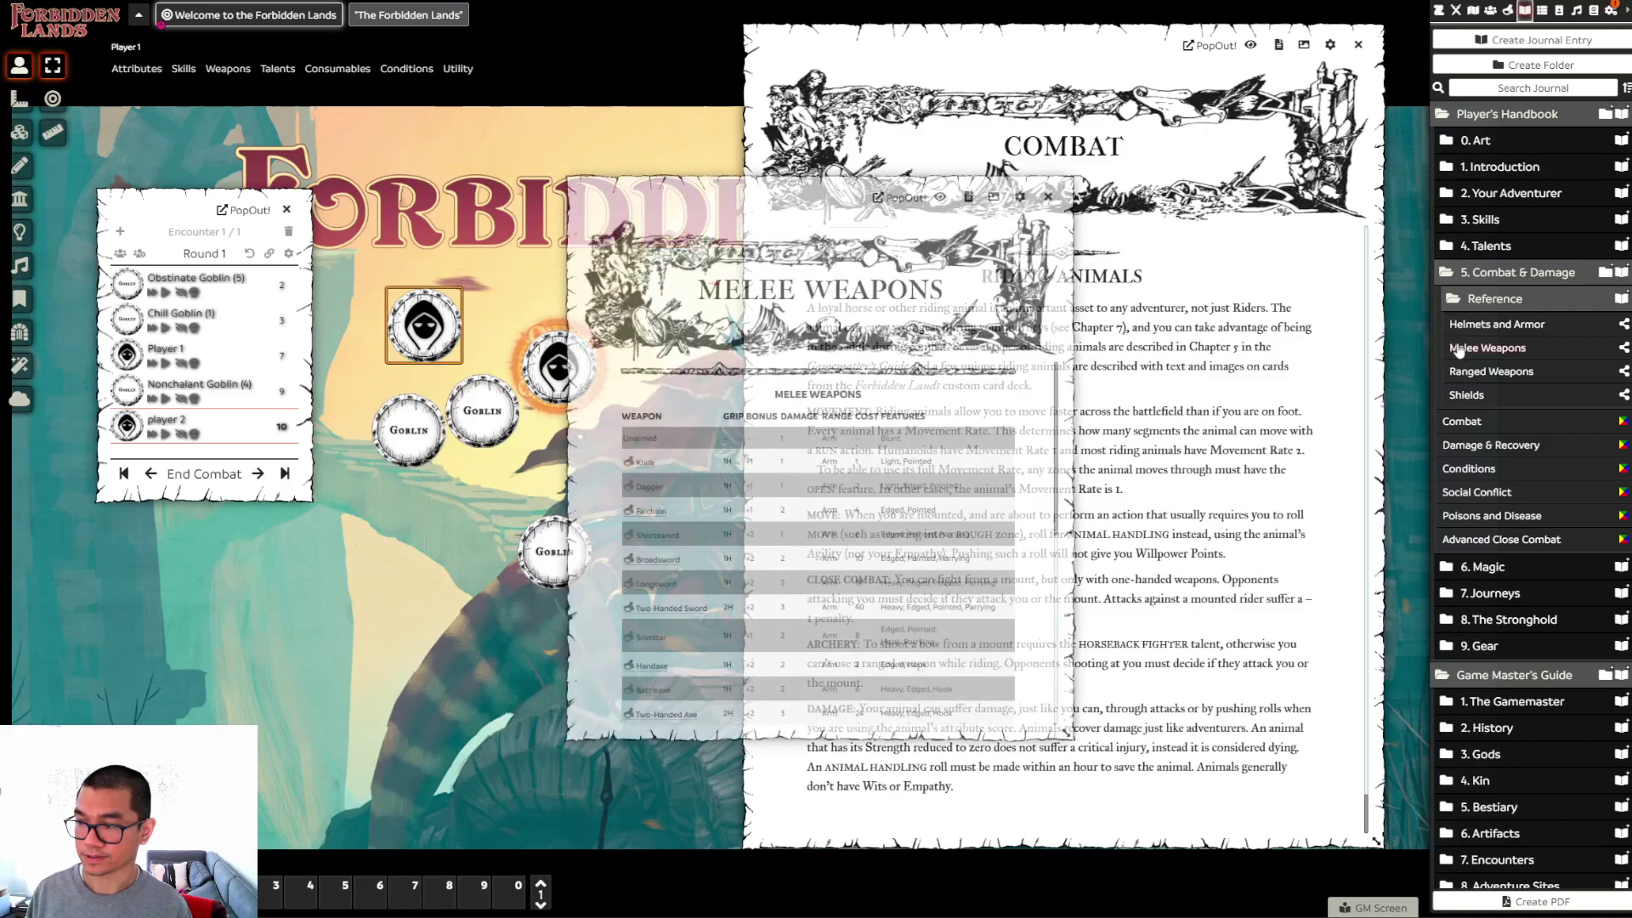
{"action": "scroll", "coordinate": [1043, 374], "scroll_direction": "down", "scroll_amount": 4}
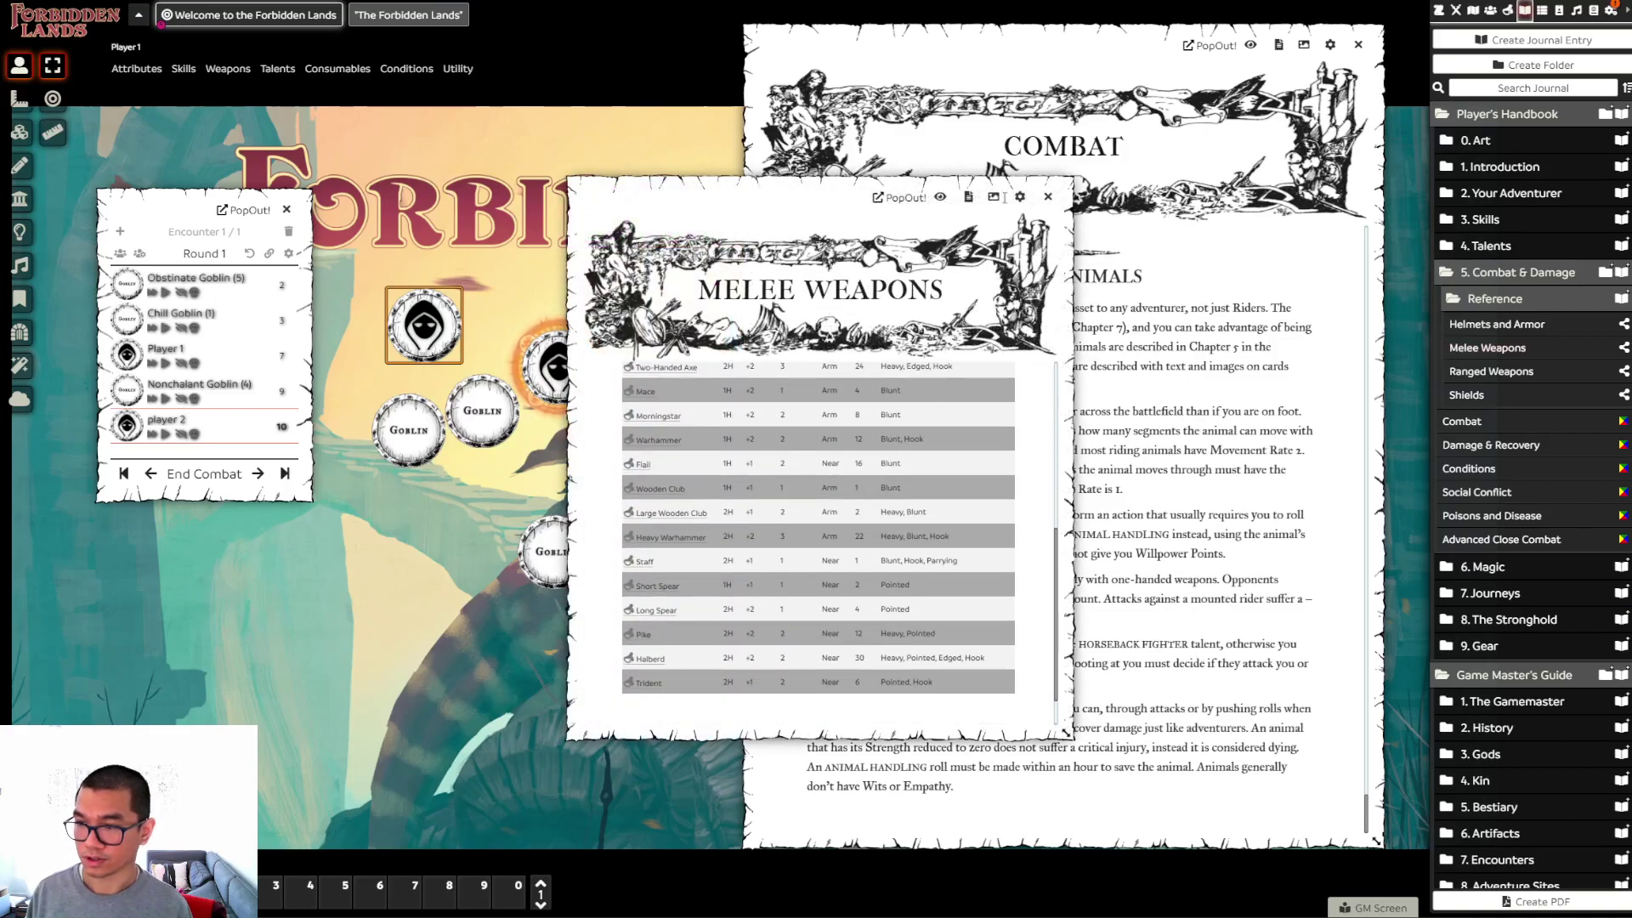
{"action": "left_click", "coordinate": [1051, 196]}
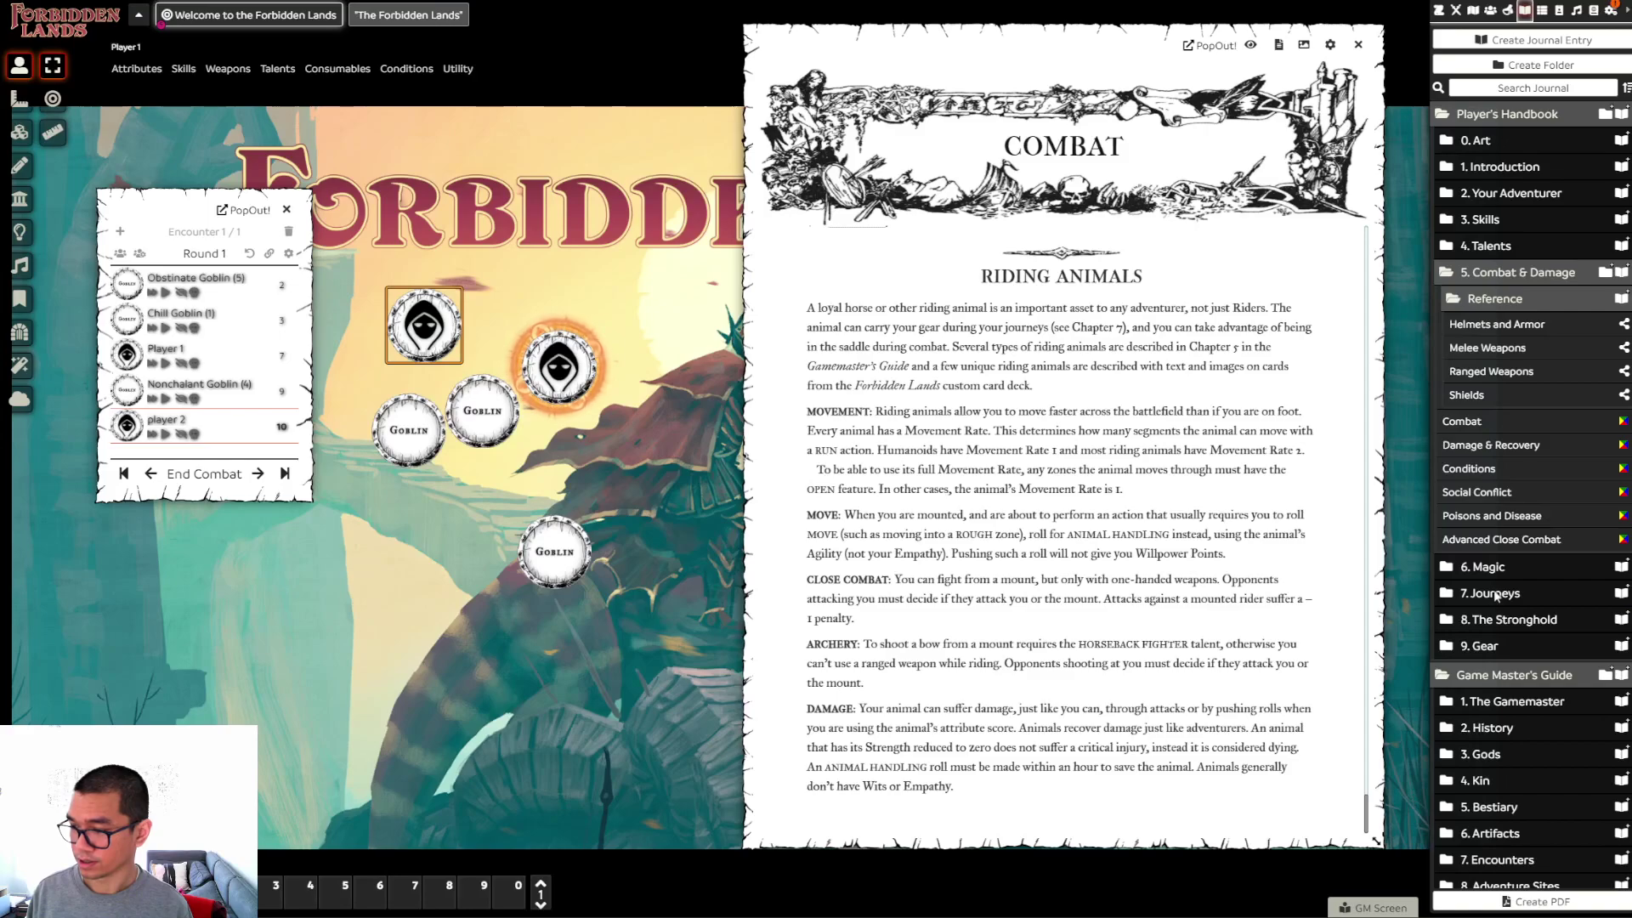
{"action": "scroll", "coordinate": [1492, 595], "scroll_direction": "down", "scroll_amount": 2}
{"action": "scroll", "coordinate": [1492, 595], "scroll_direction": "up", "scroll_amount": 2}
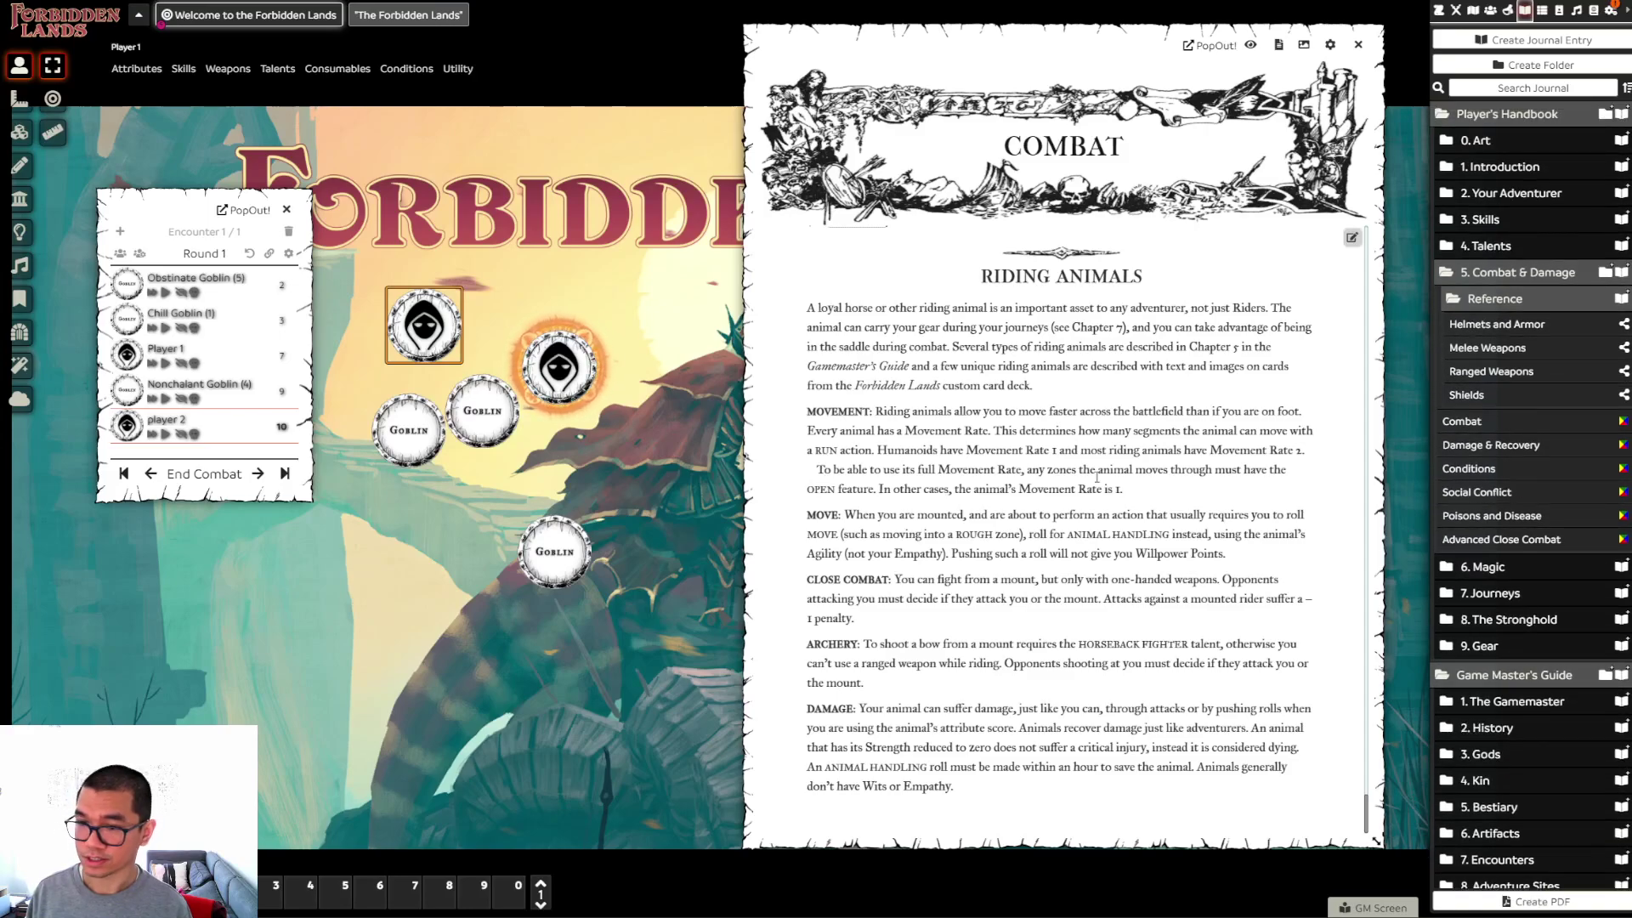
{"action": "scroll", "coordinate": [1062, 561], "scroll_direction": "up", "scroll_amount": 2}
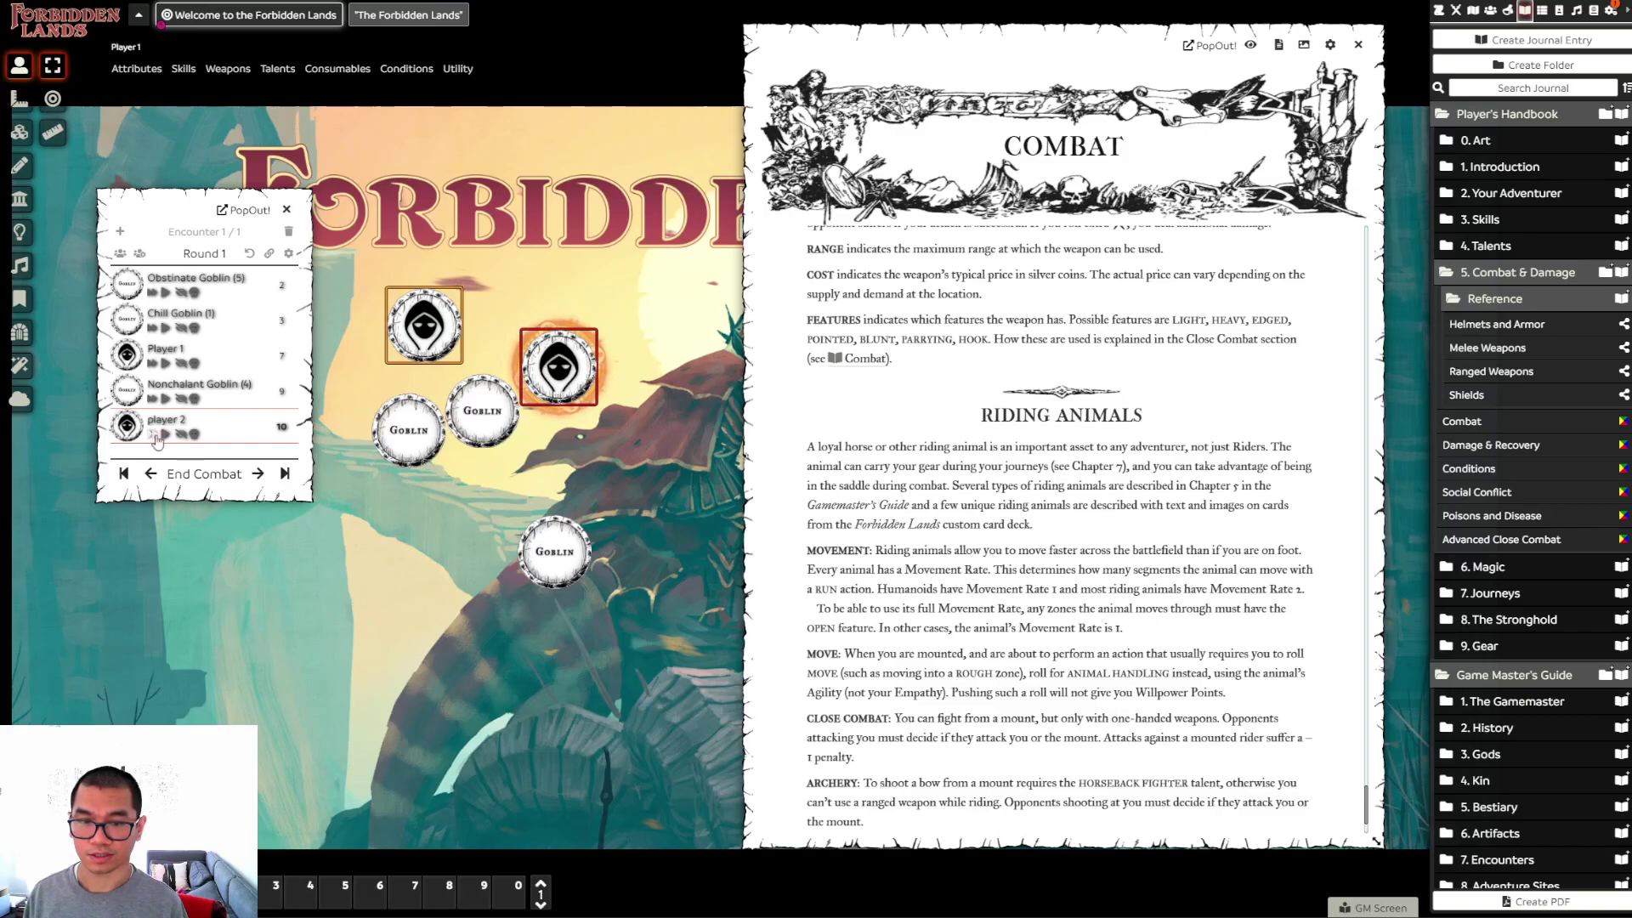
{"action": "left_click", "coordinate": [485, 405]}
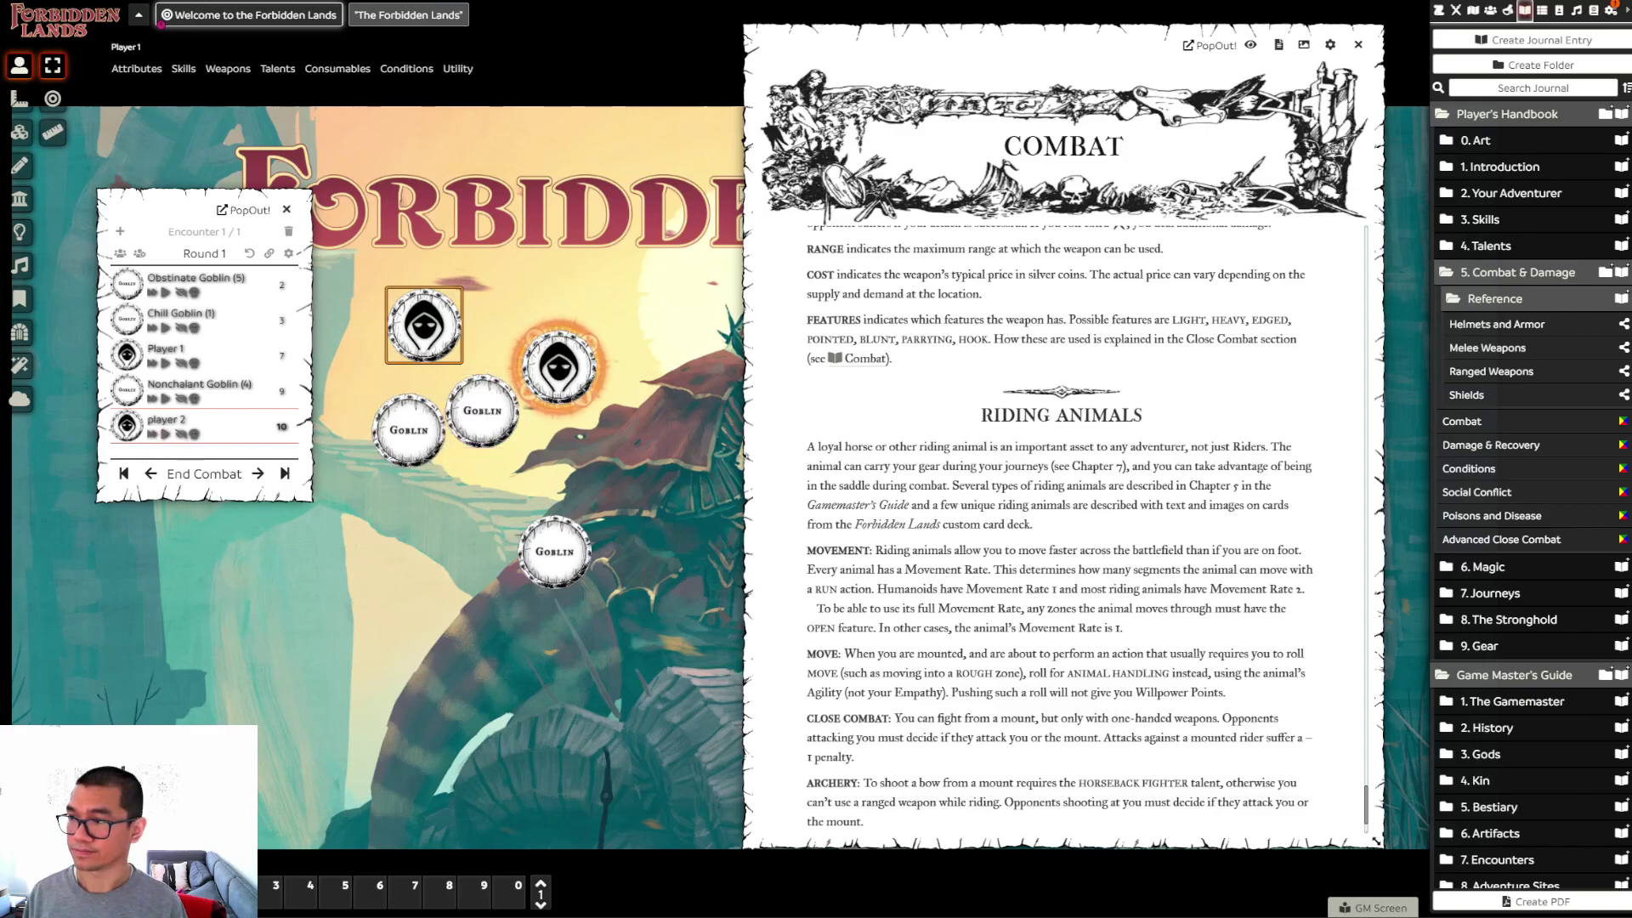
{"action": "left_click", "coordinate": [149, 429]}
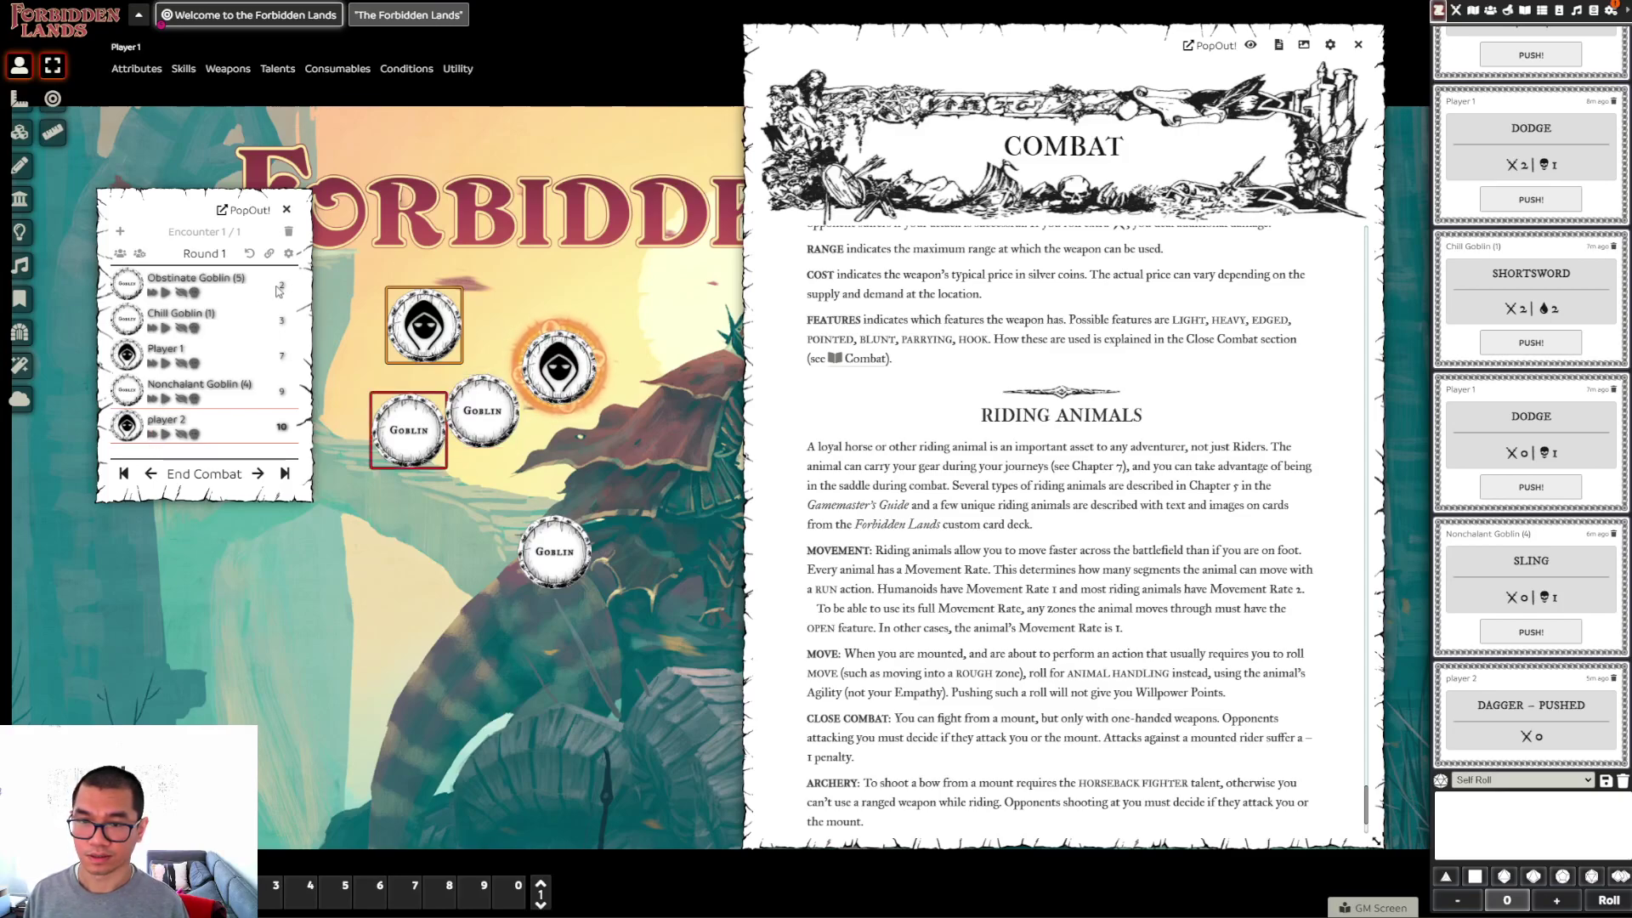
{"action": "left_click", "coordinate": [283, 391]}
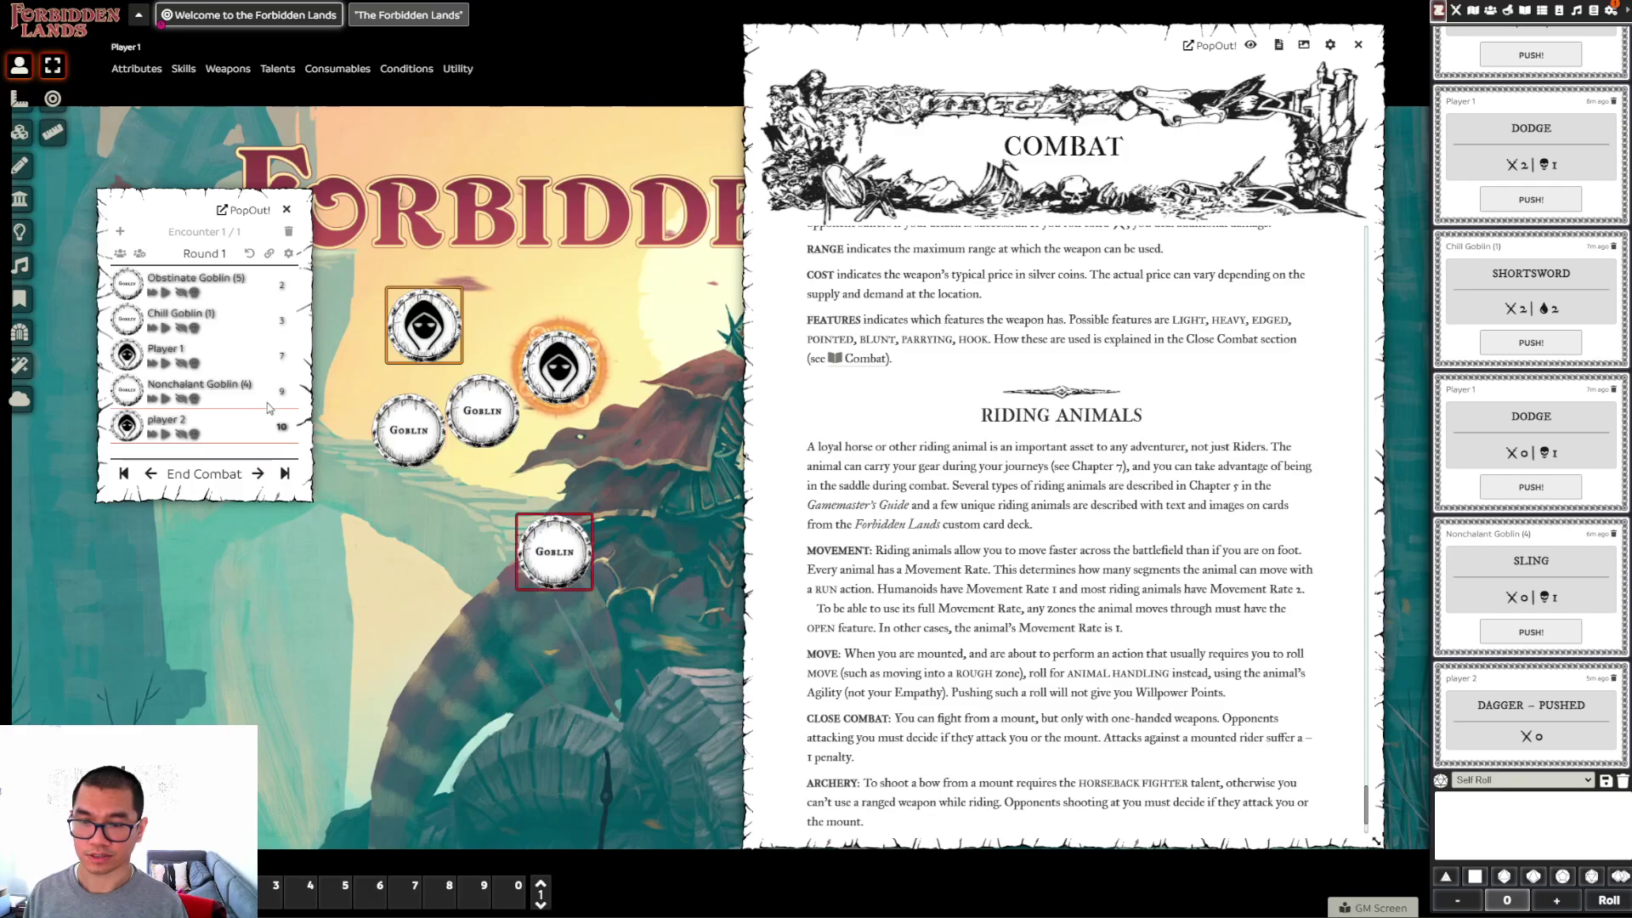